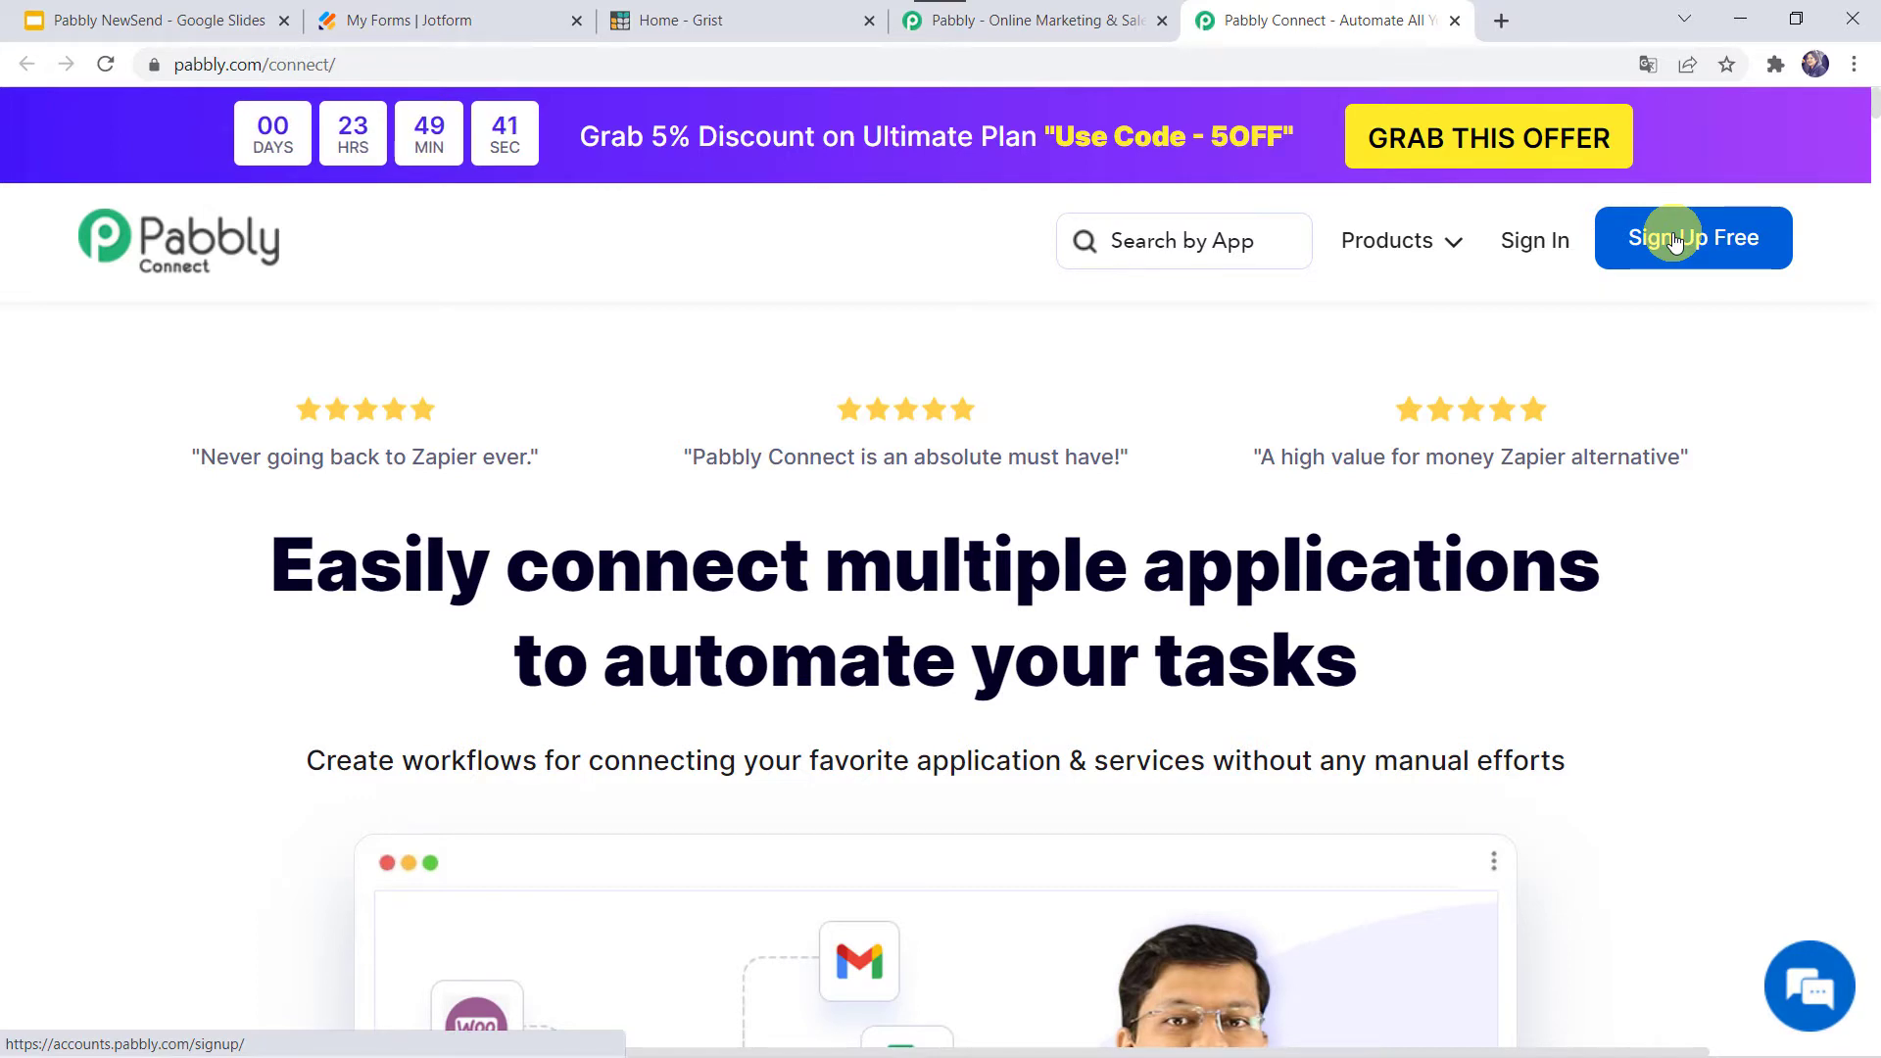
- Sign in and launch Pabbly Connect from the All Apps list to open its dashboard
click(1536, 241)
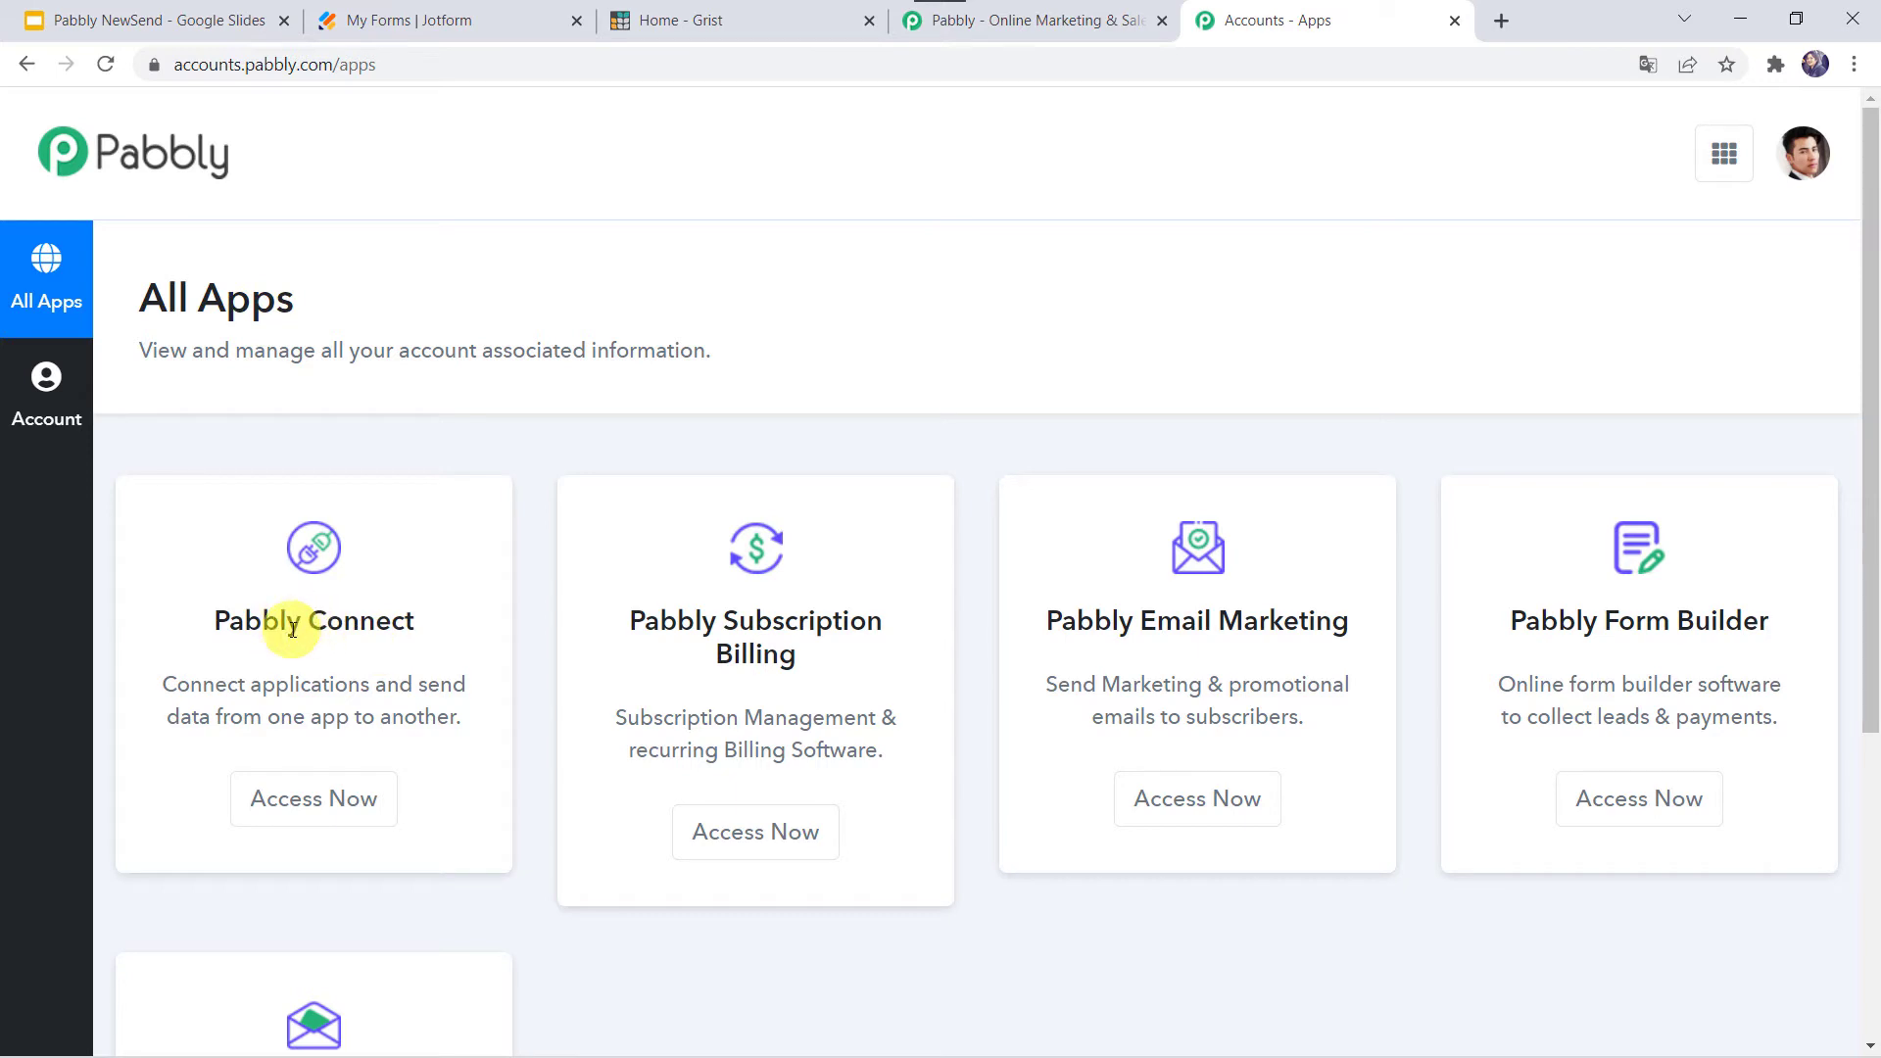
click(320, 795)
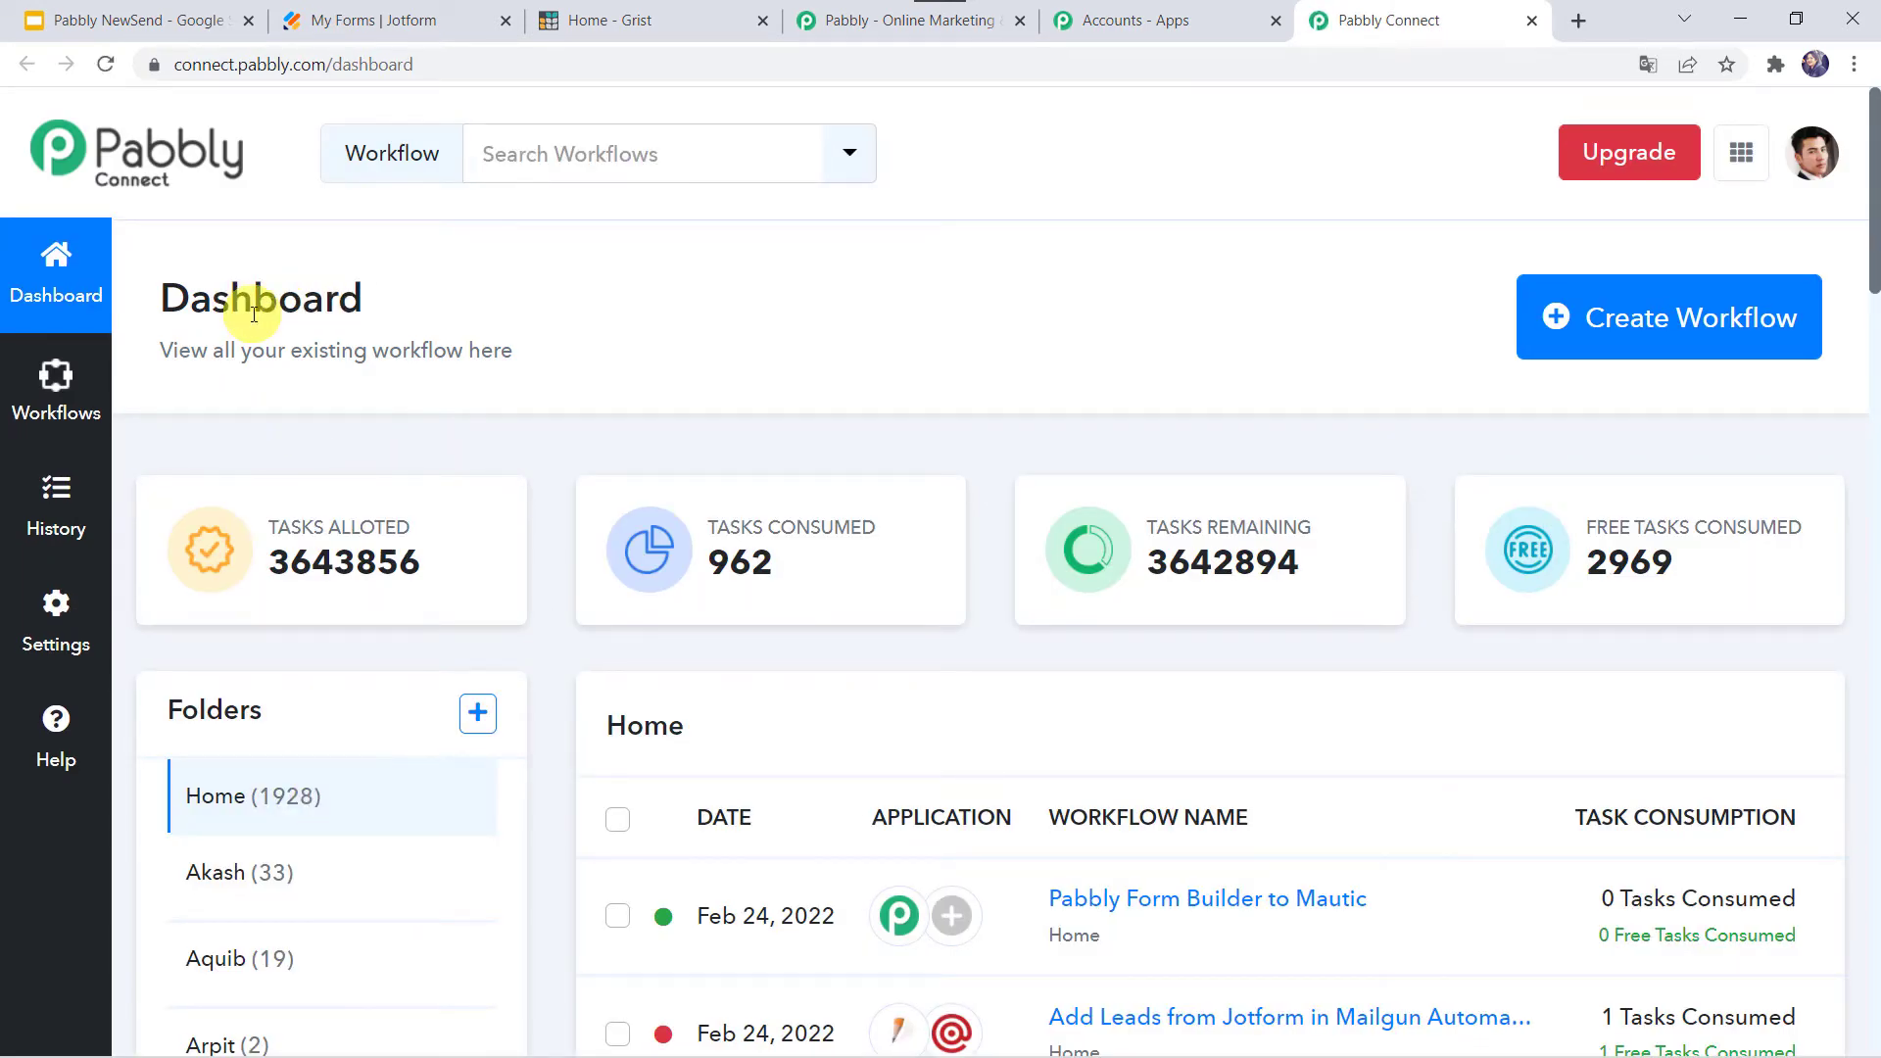
scroll(1243, 826, down, 6)
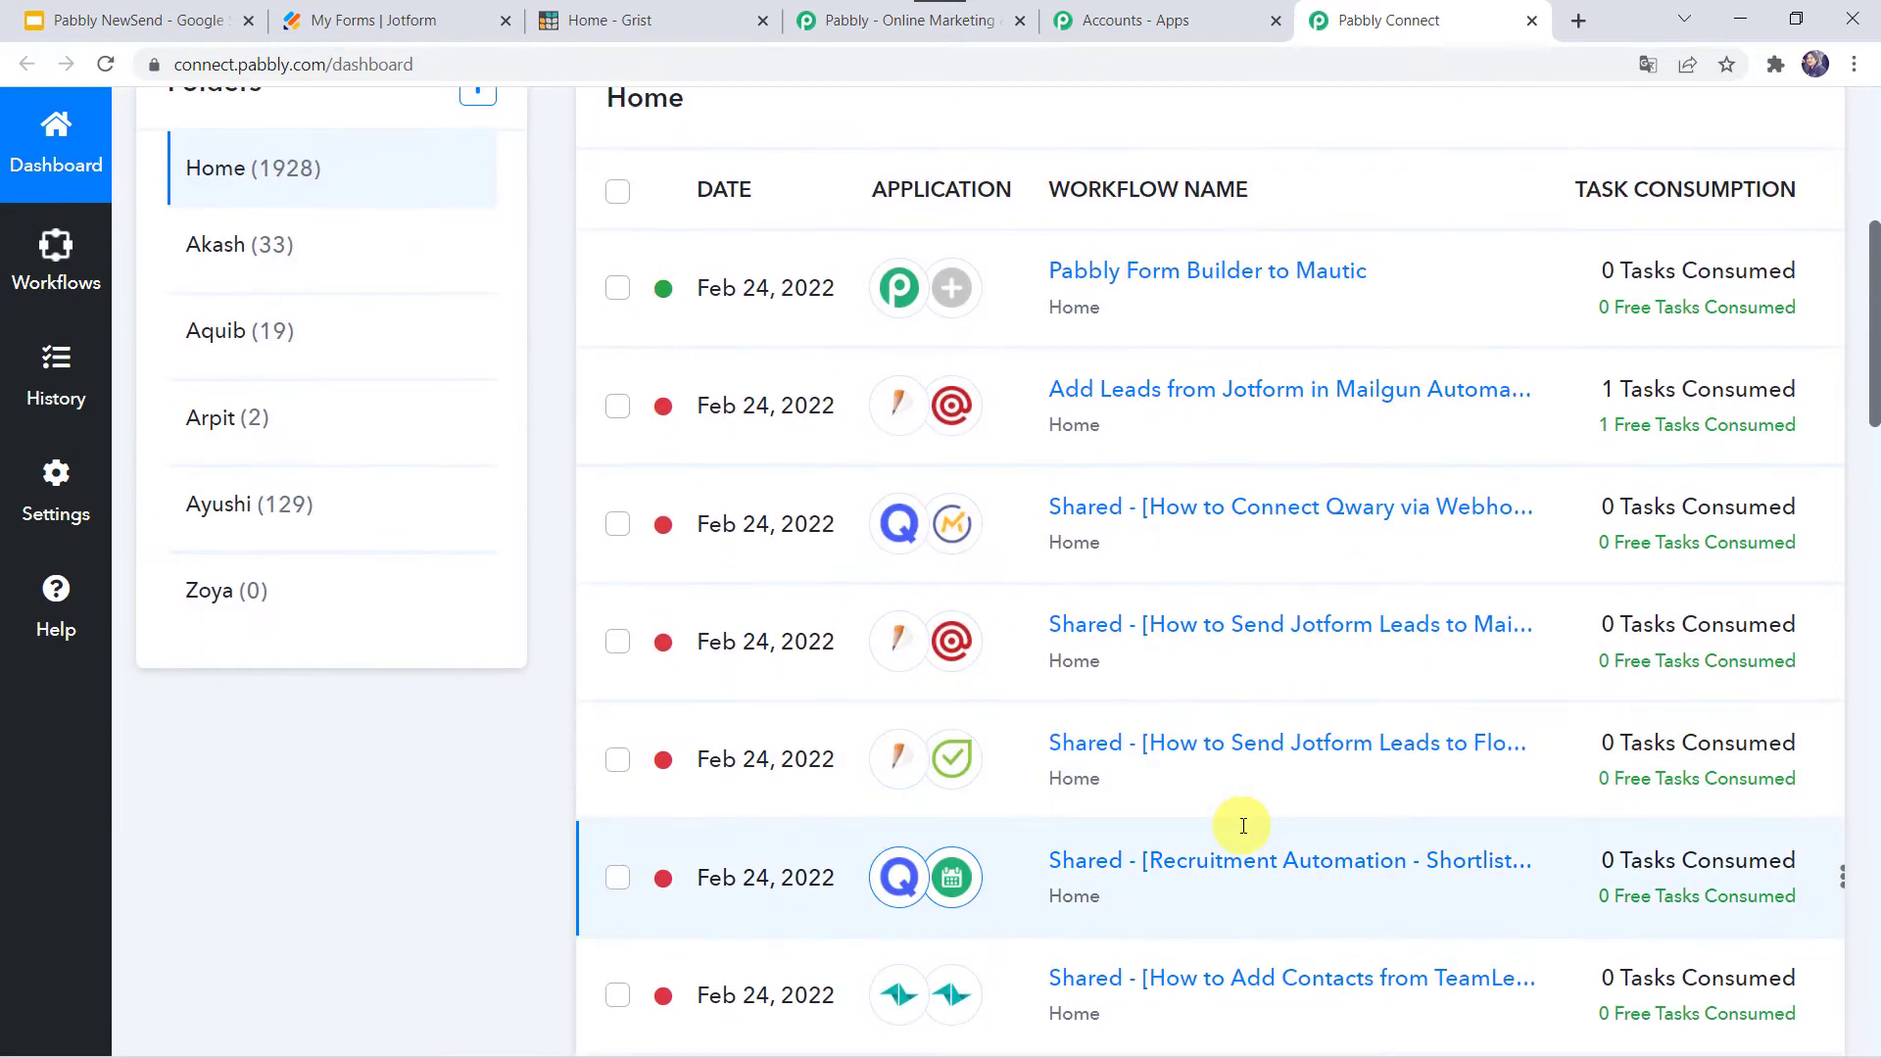
scroll(1240, 823, up, 6)
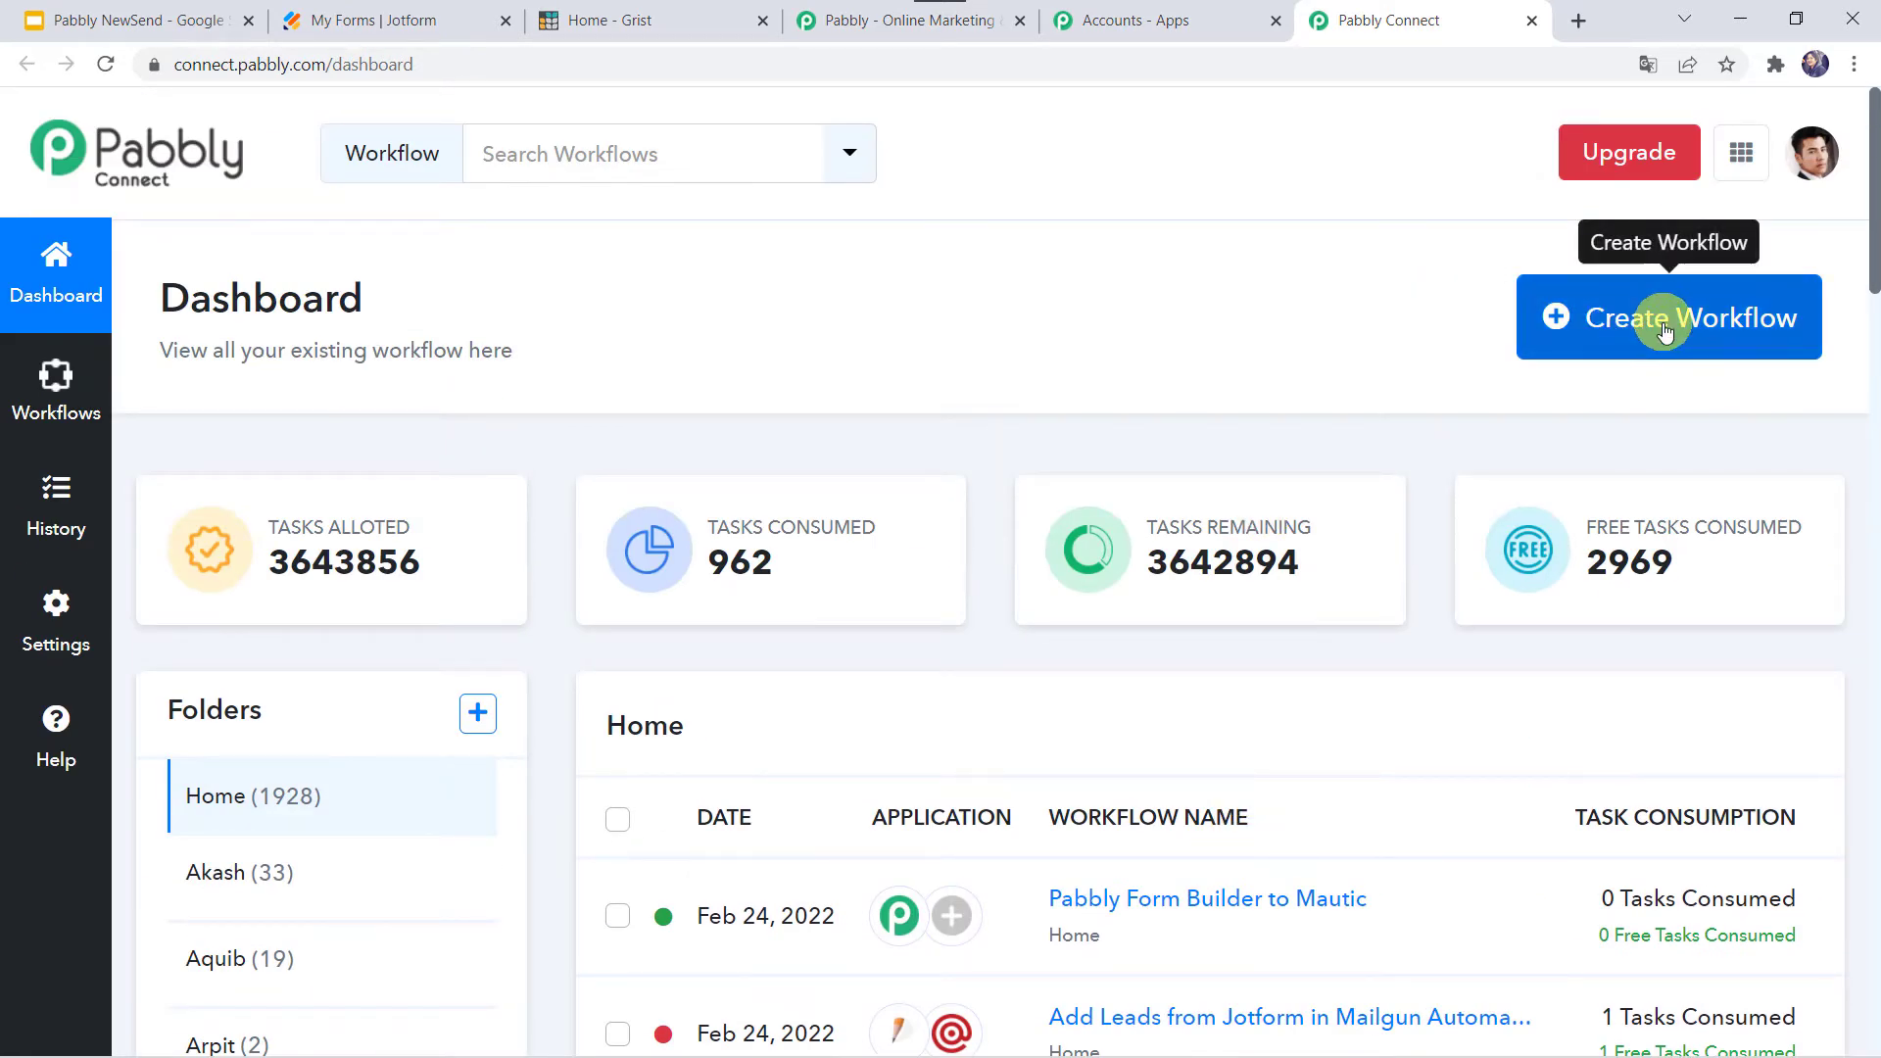
- Create a workflow named 'Jotform to Grist Integration', correcting the 'Jotfrom' typo first
click(1663, 331)
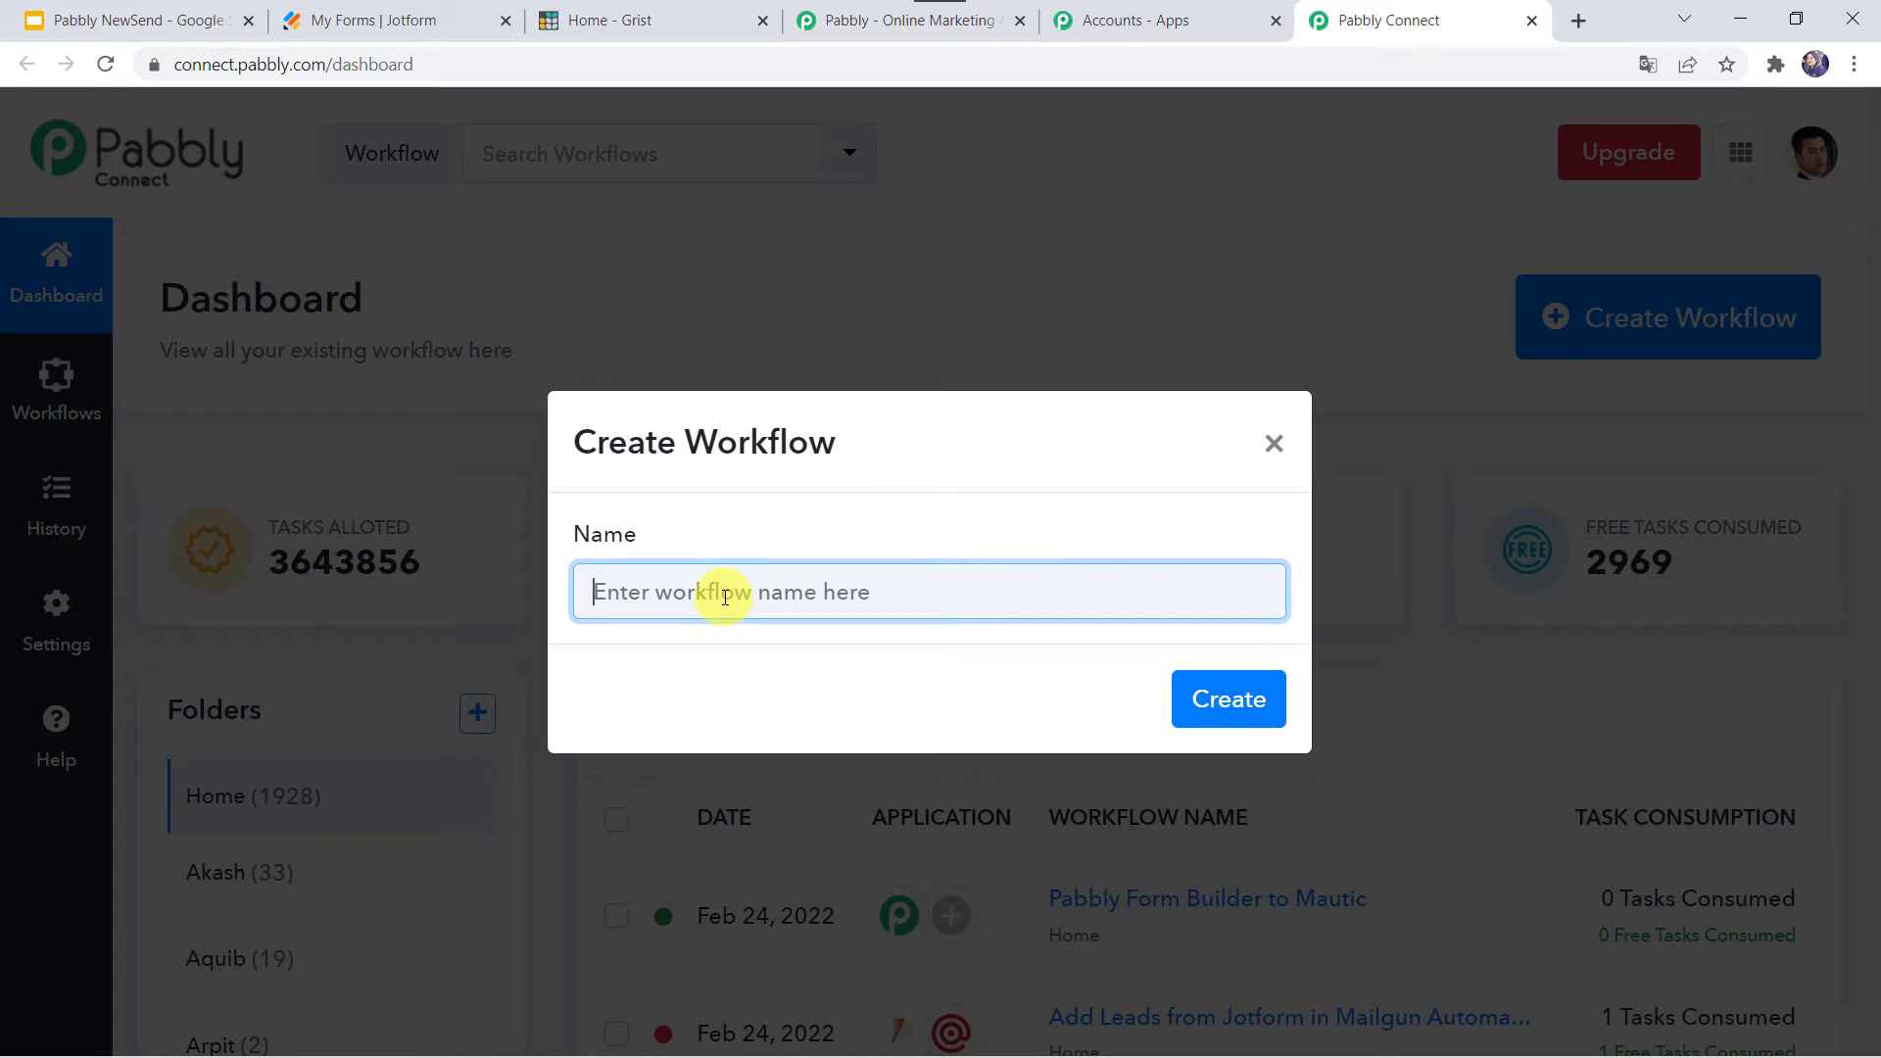
text(Jotfrom to Grist Integration)
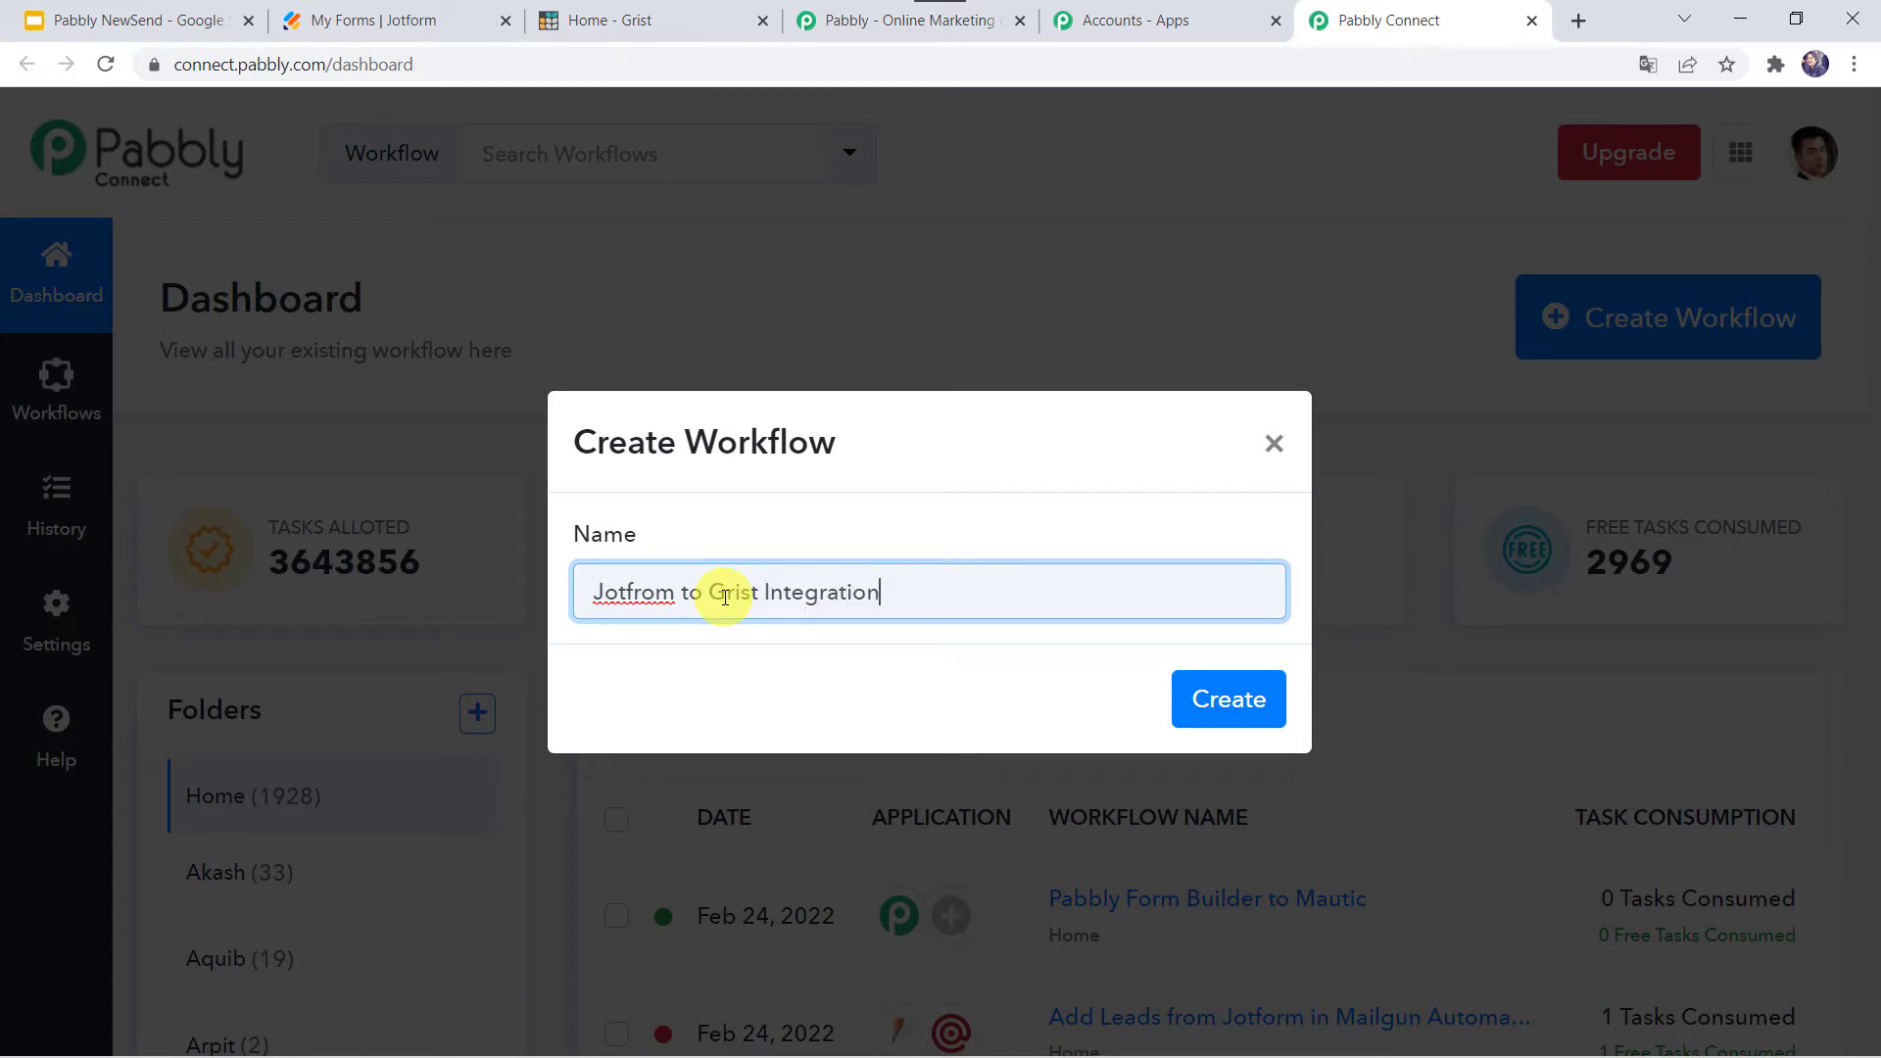
click(645, 599)
key(BackSpace)
text(r)
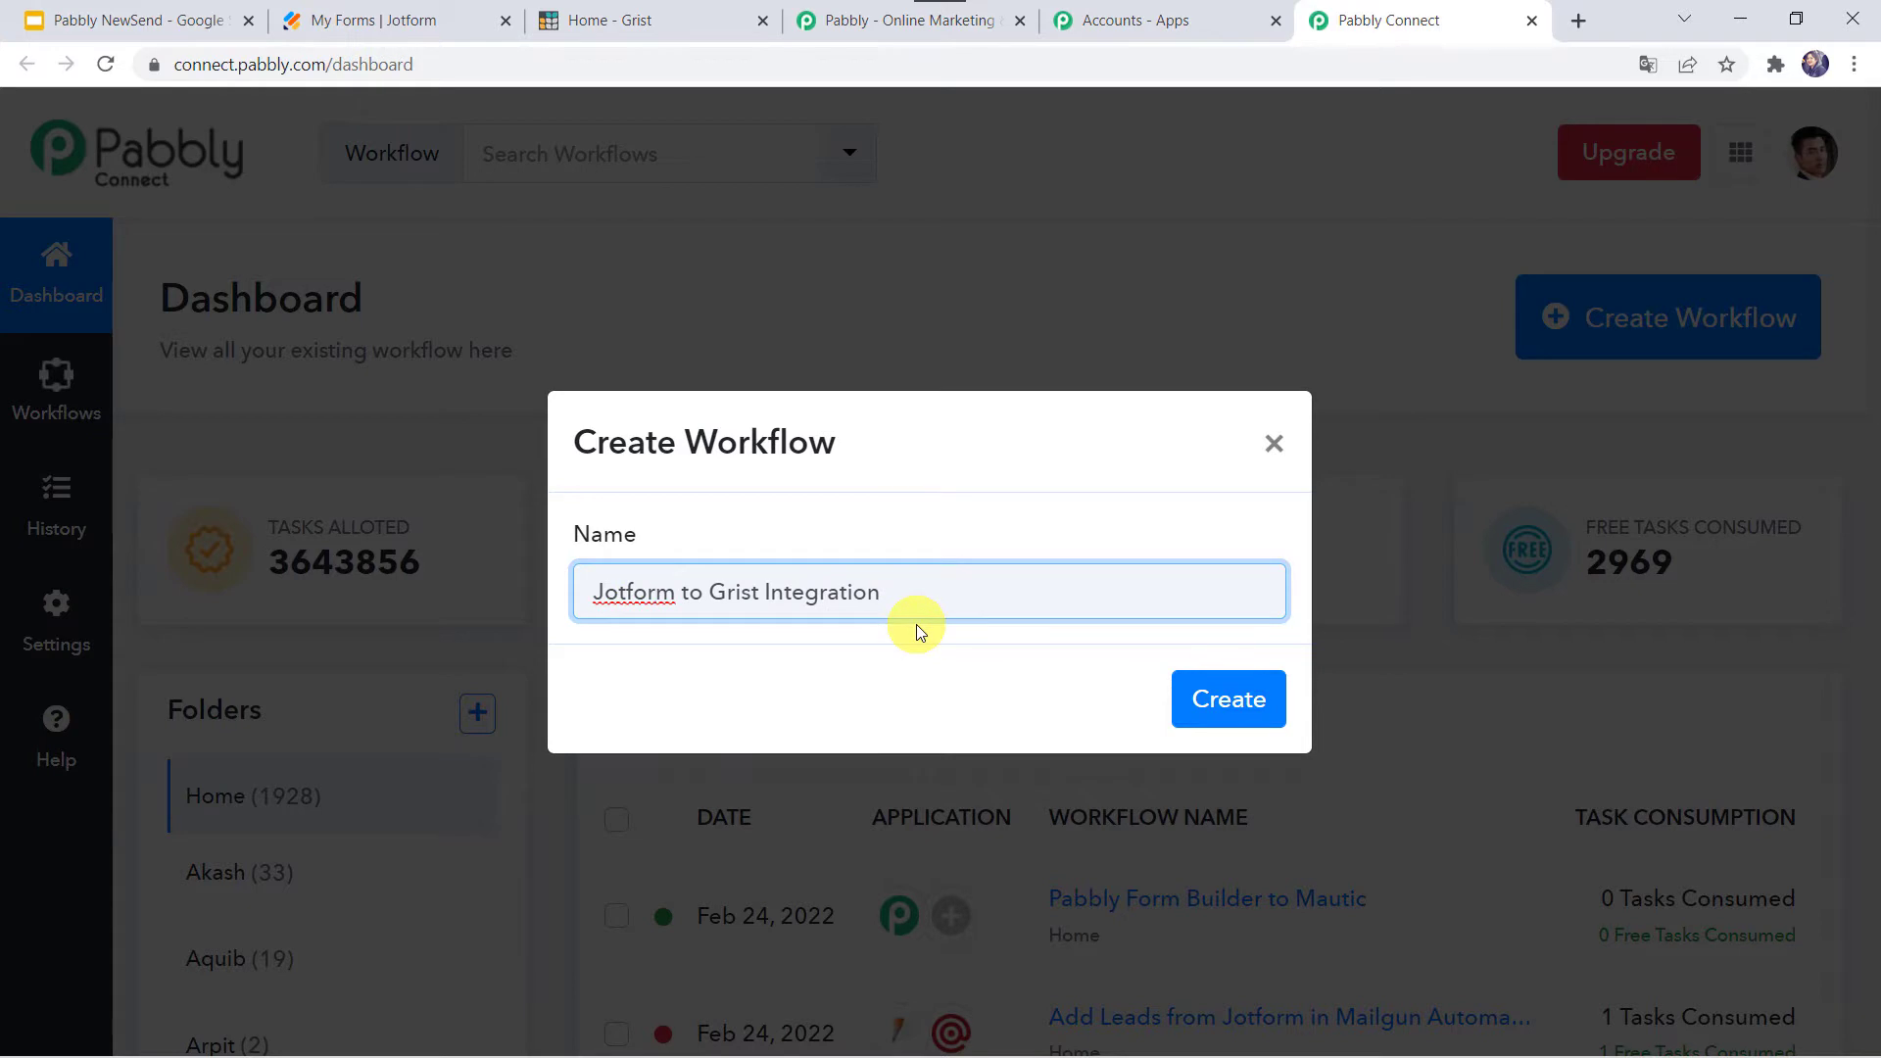
click(1240, 704)
click(1240, 703)
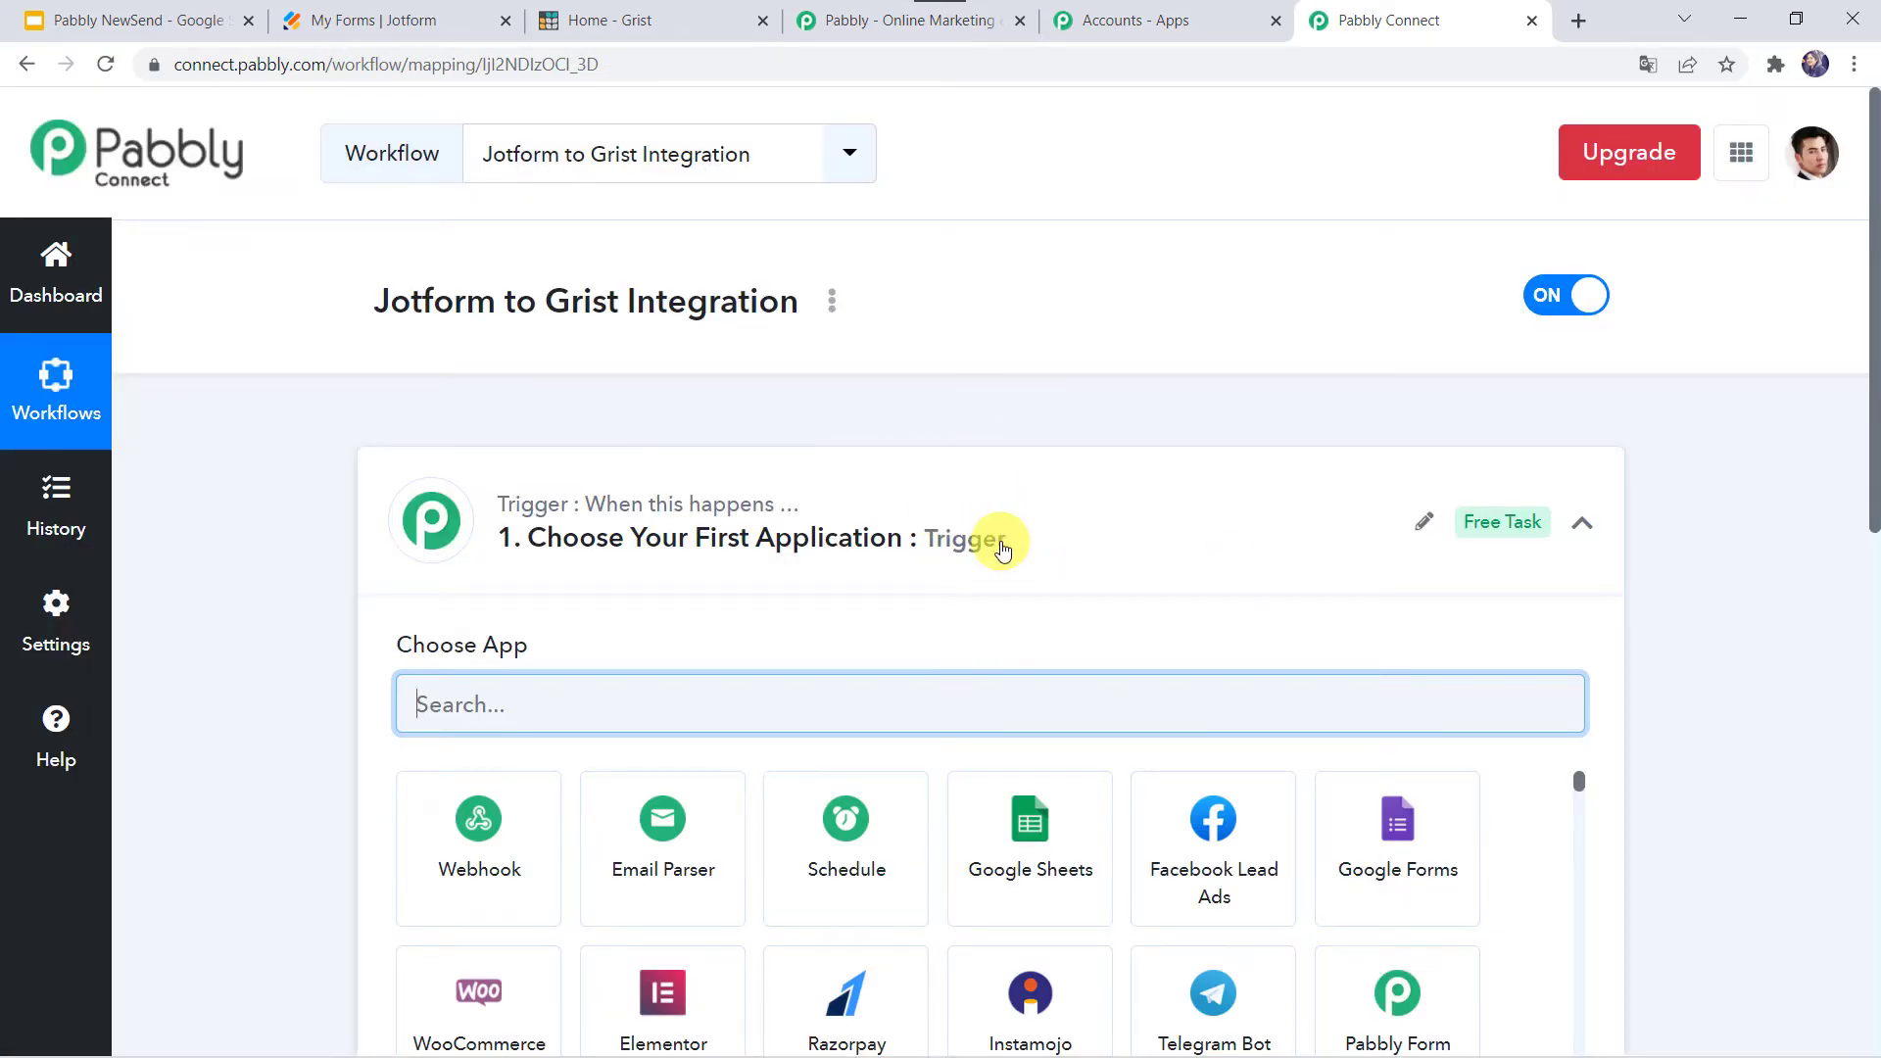
- Set the trigger app to JotForm with the New Response trigger event
click(1001, 546)
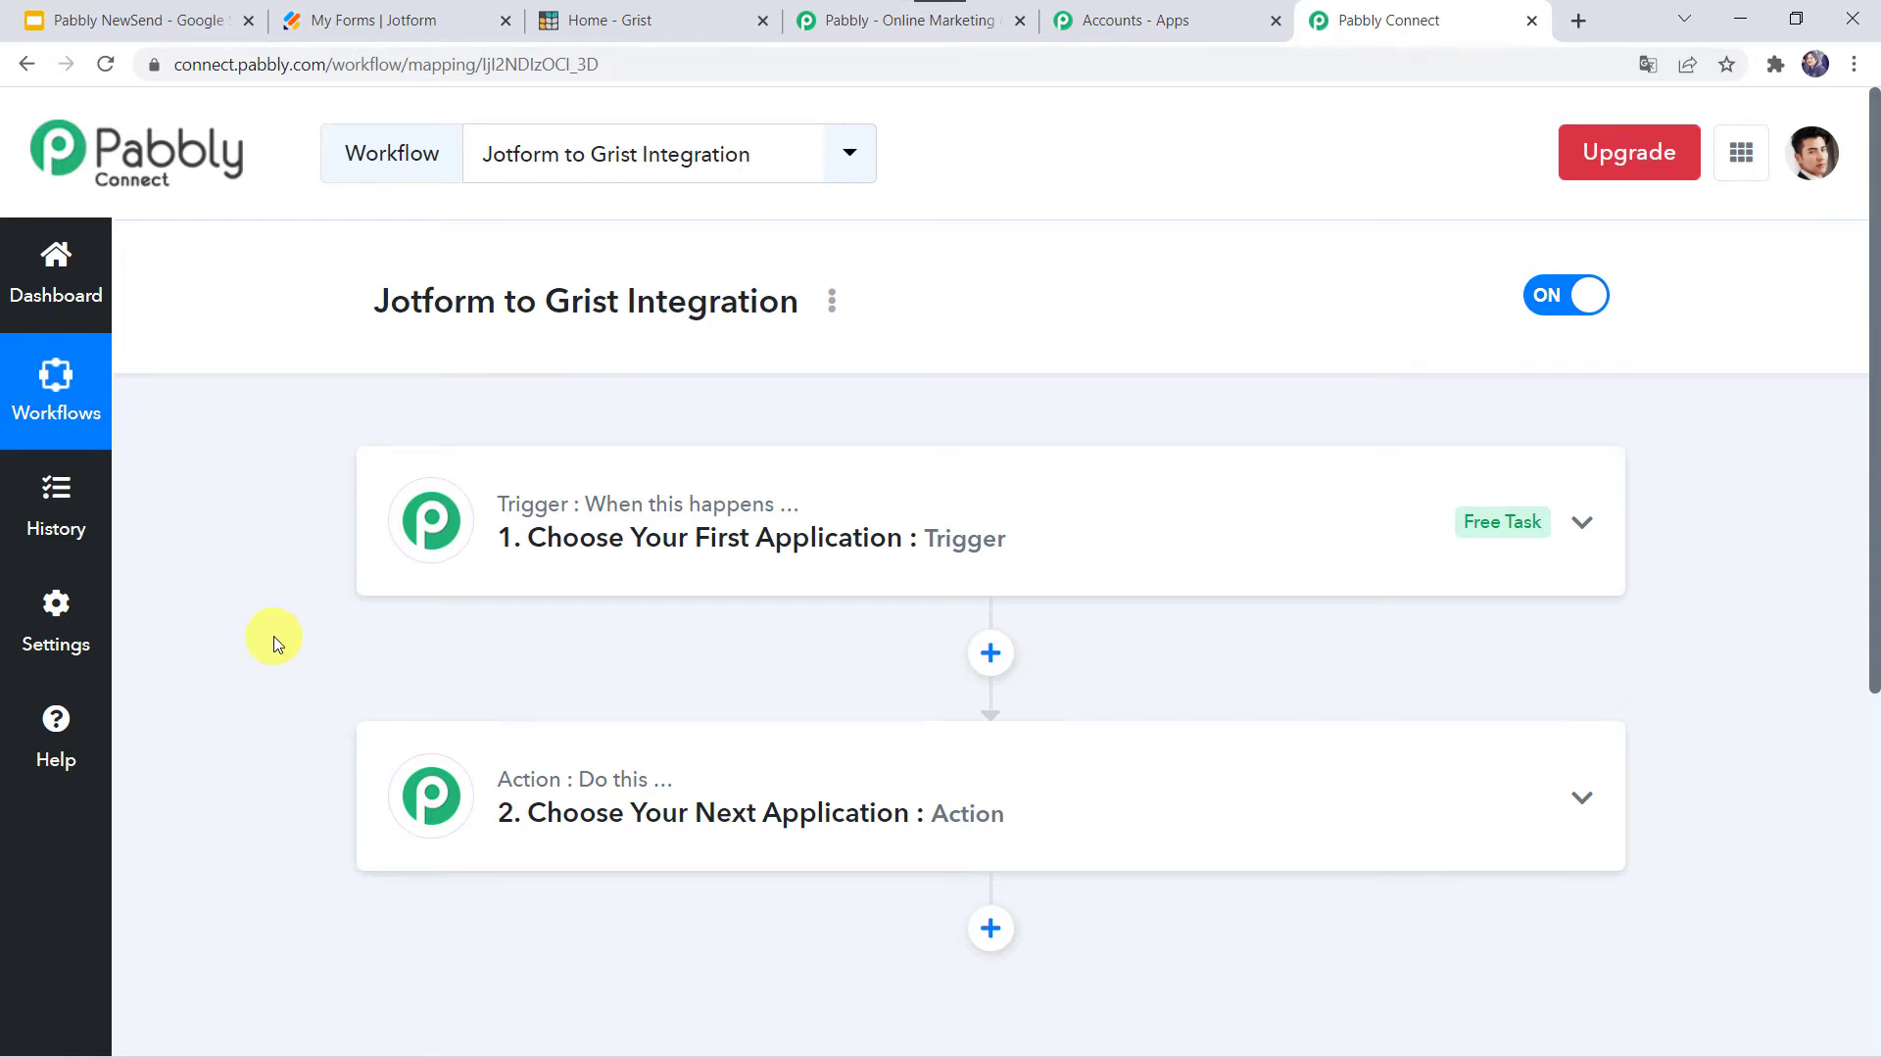
click(1053, 545)
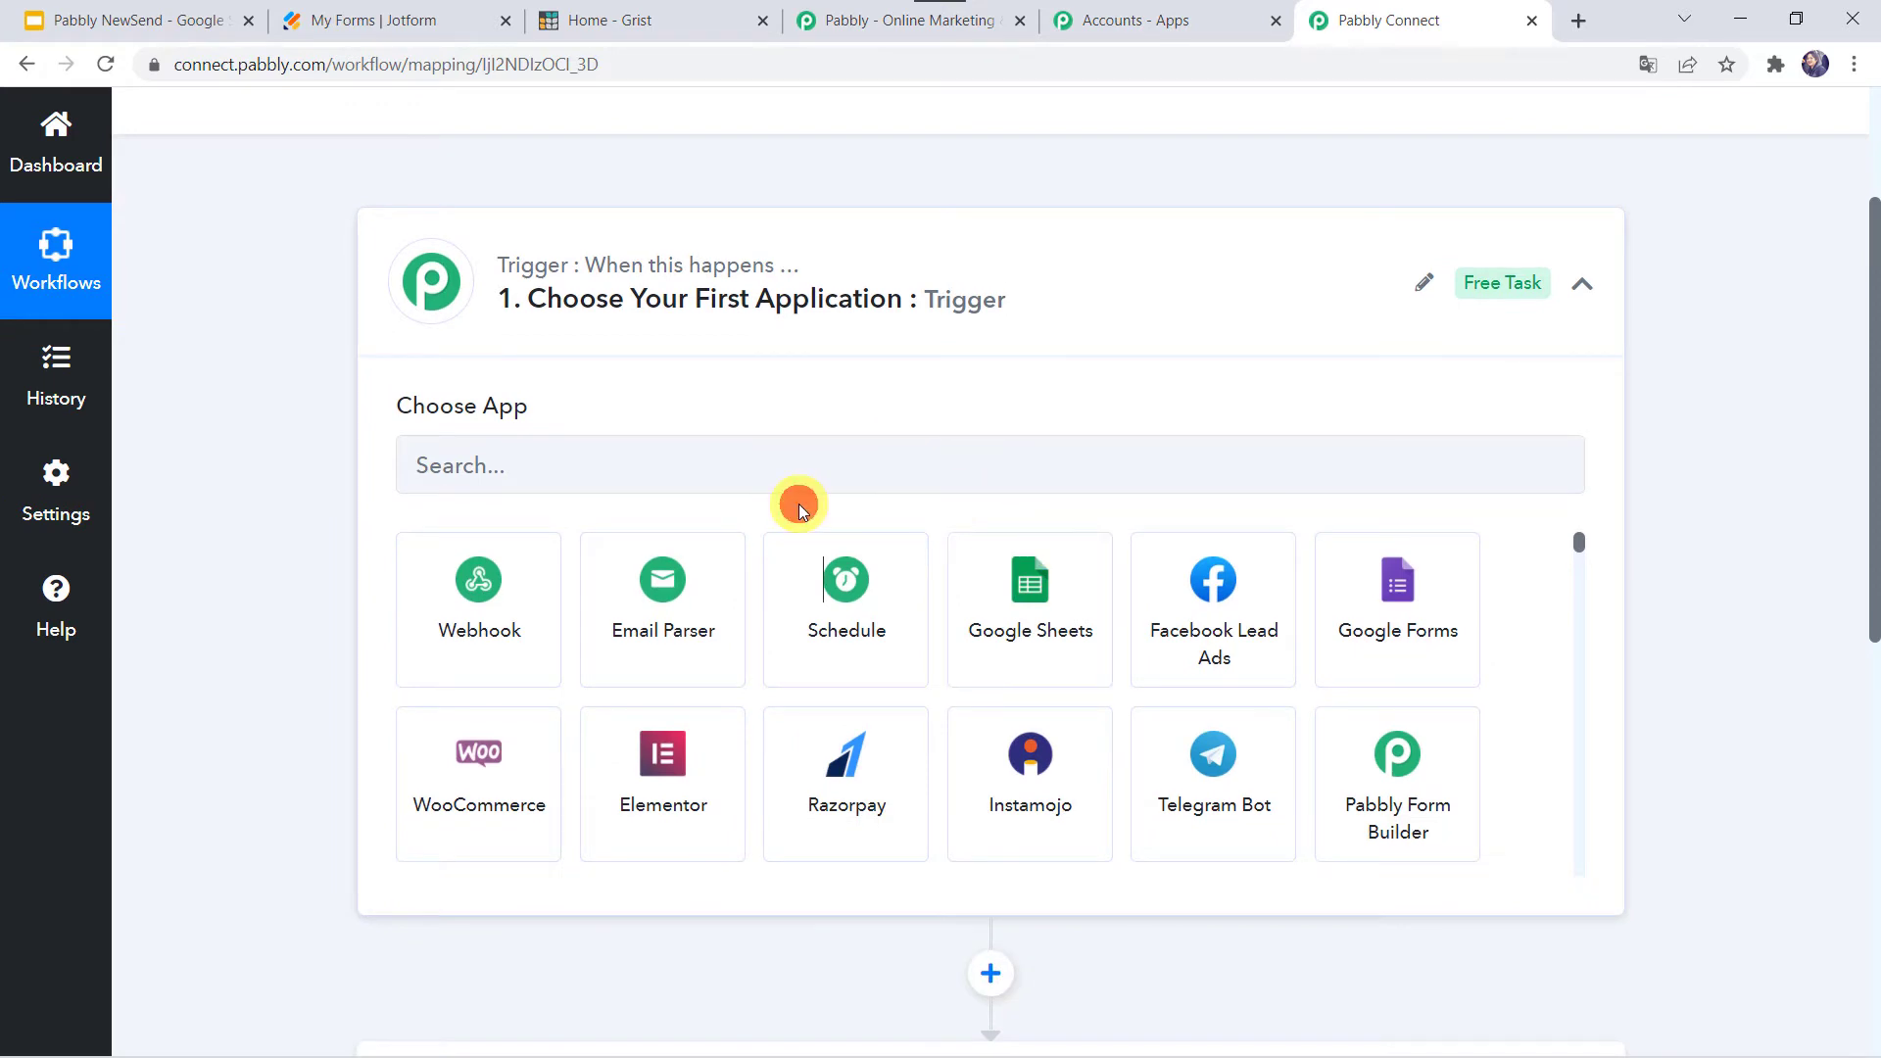
click(799, 480)
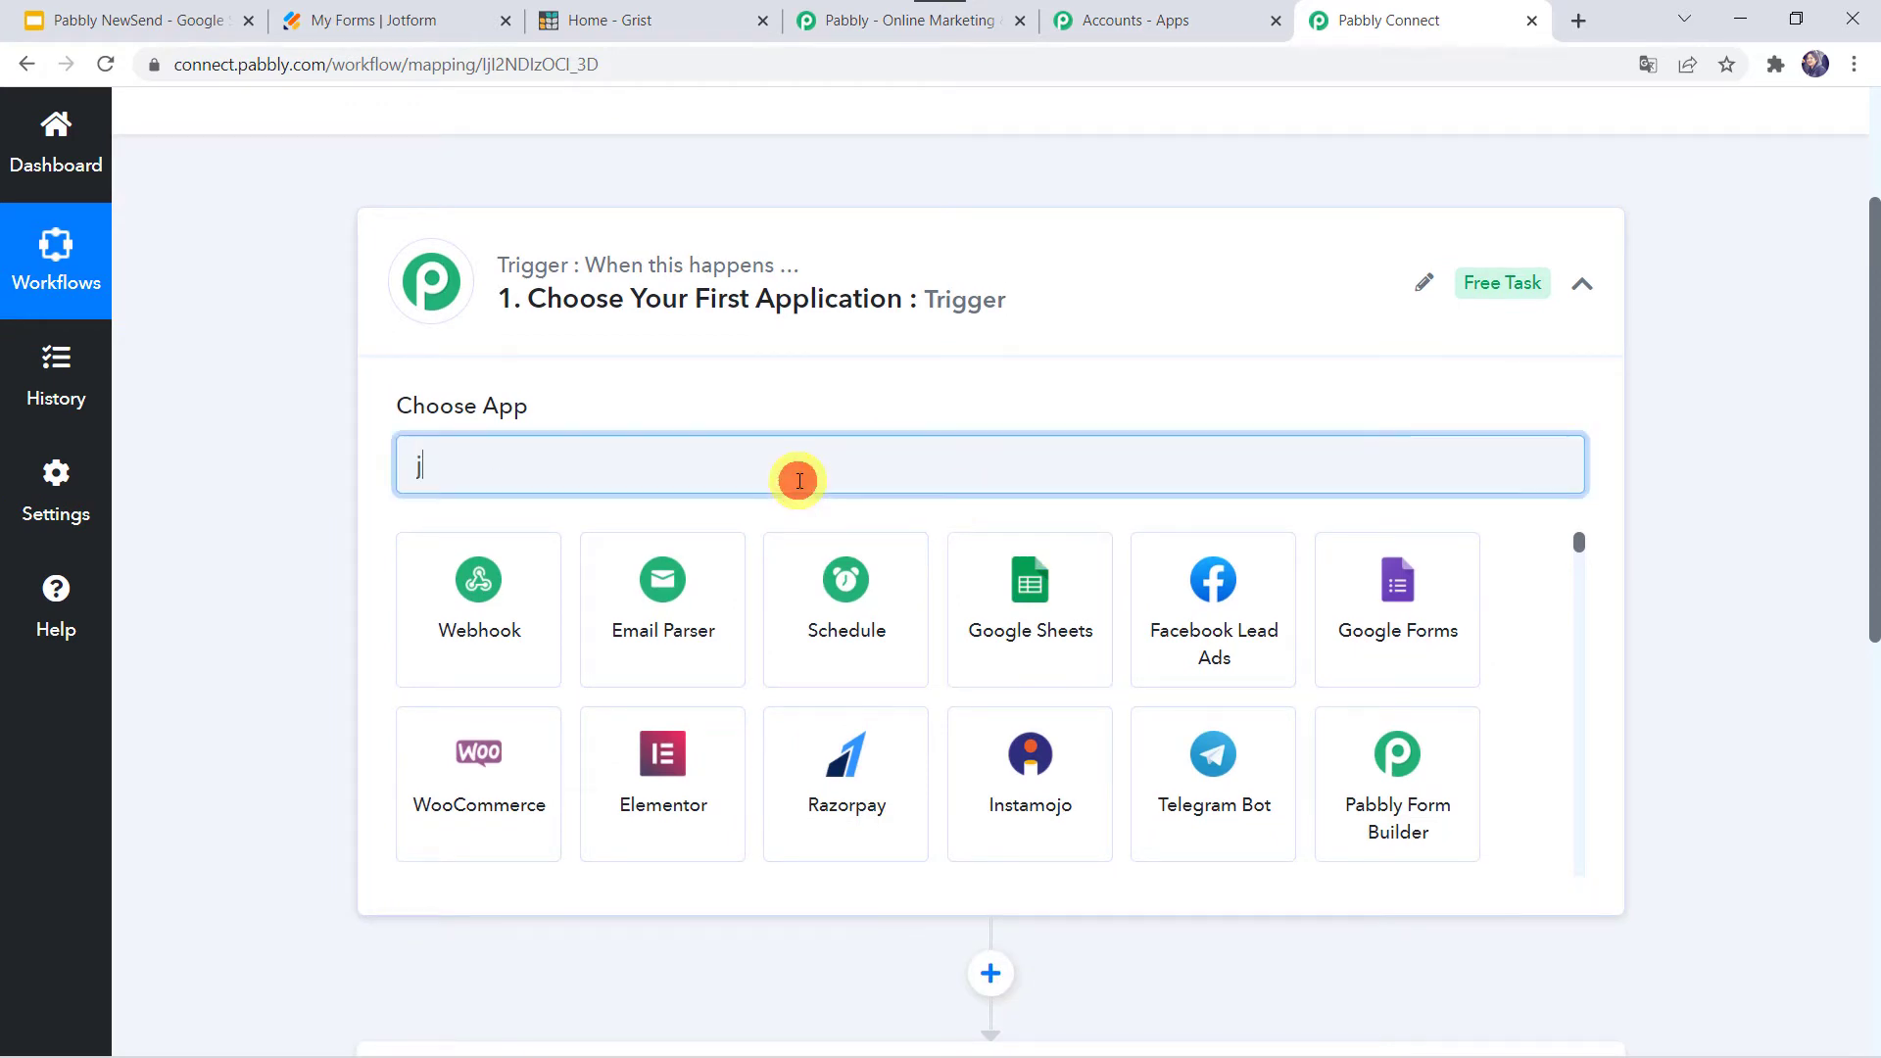
text(jotf)
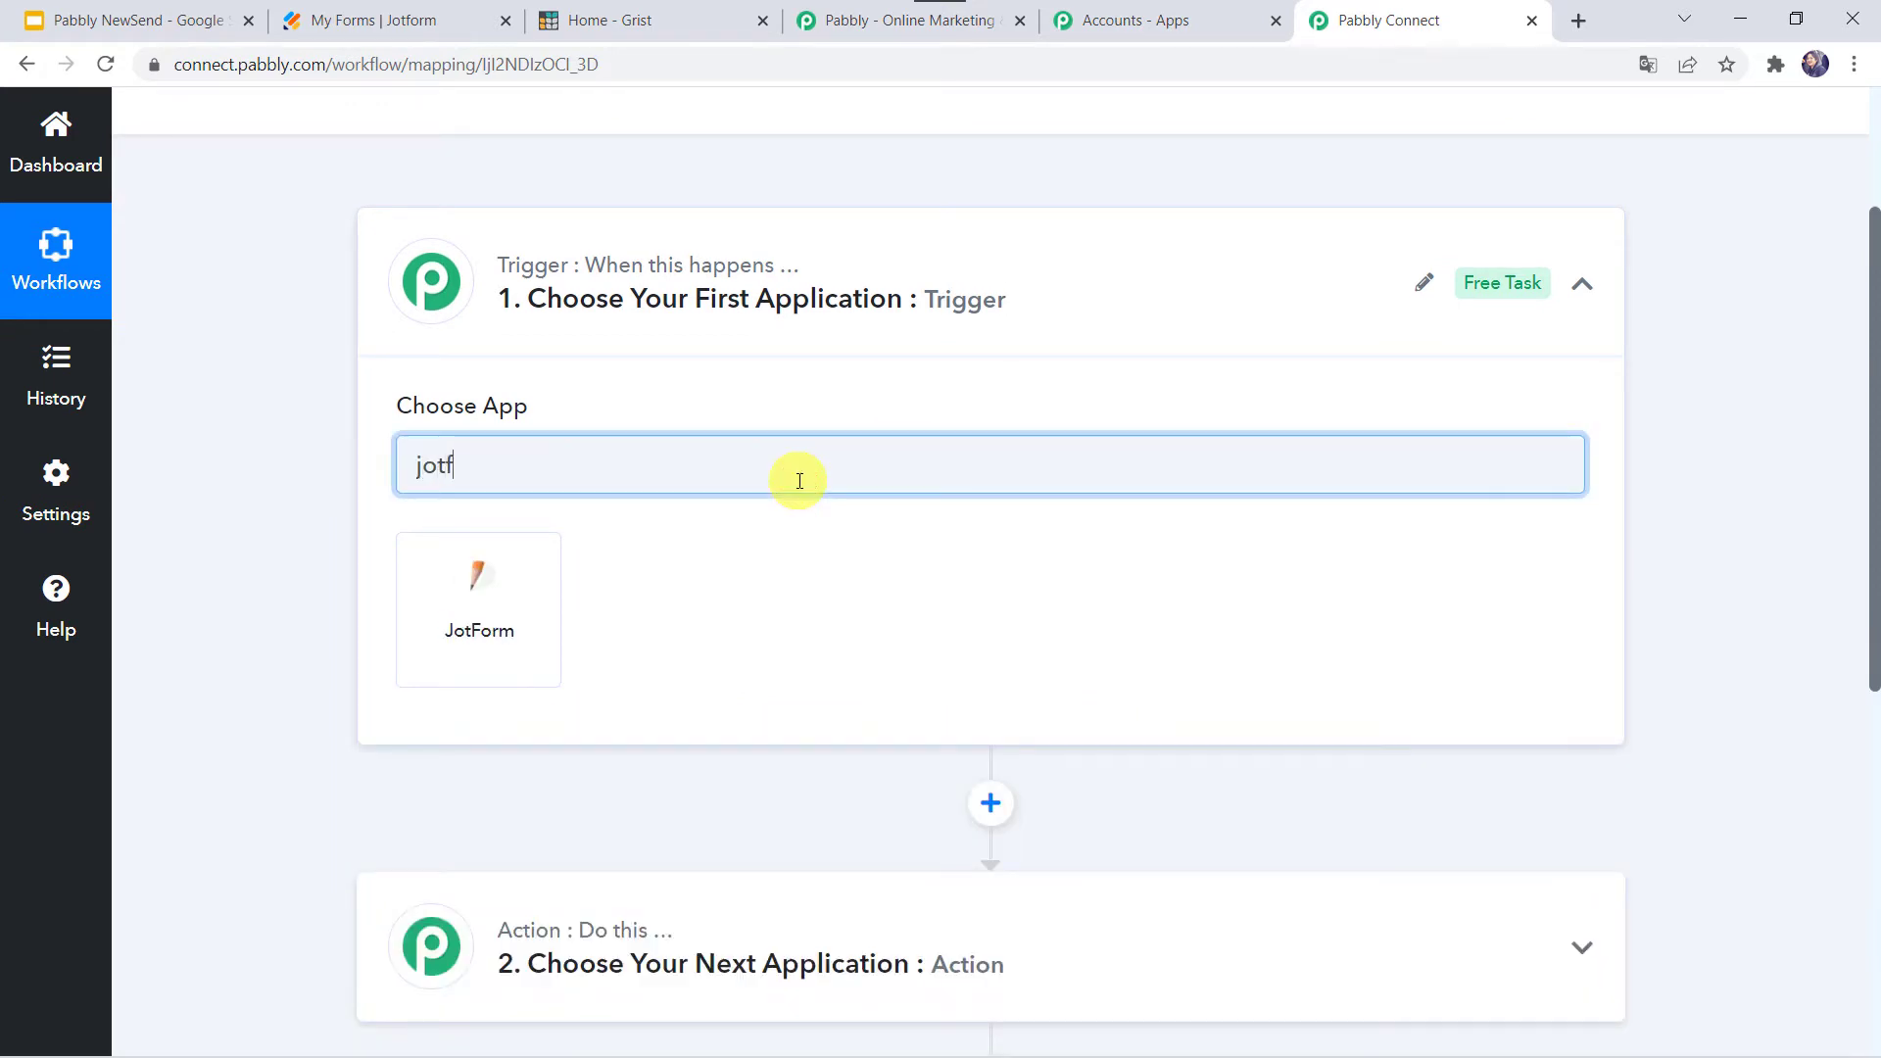
click(544, 611)
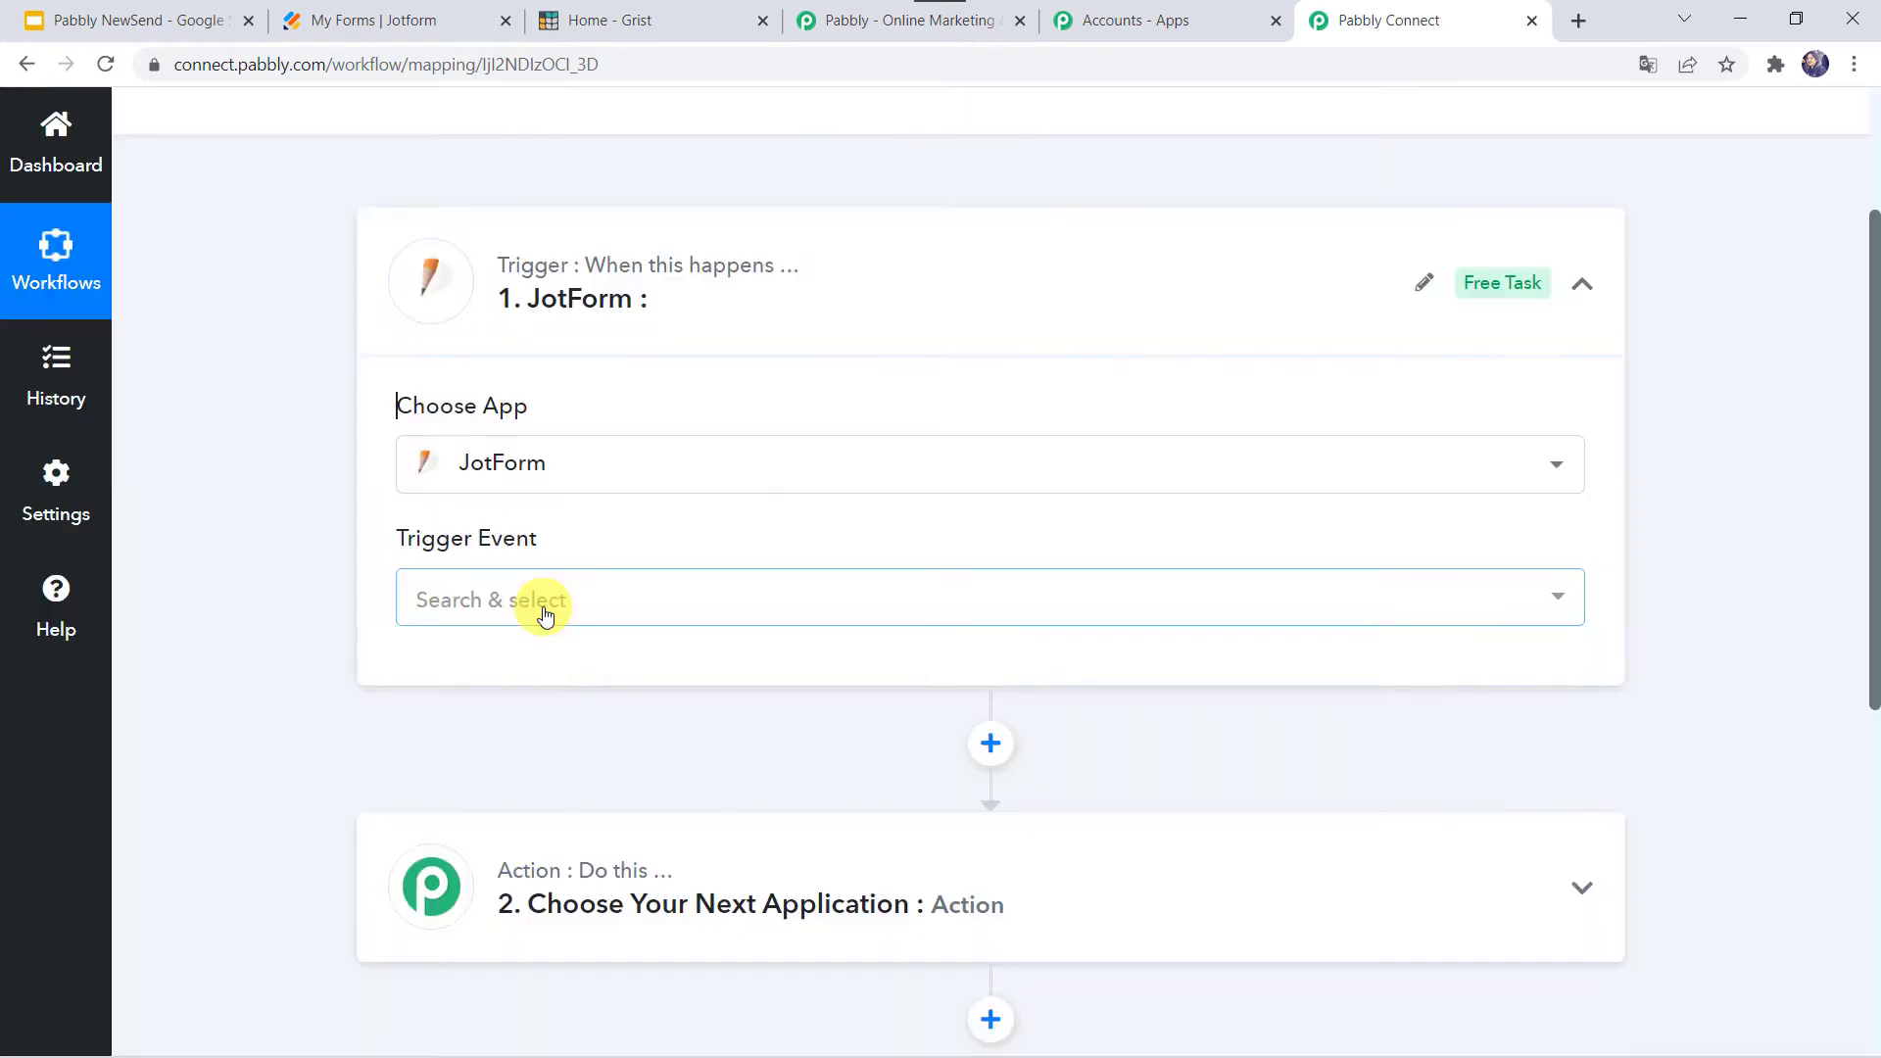
click(544, 611)
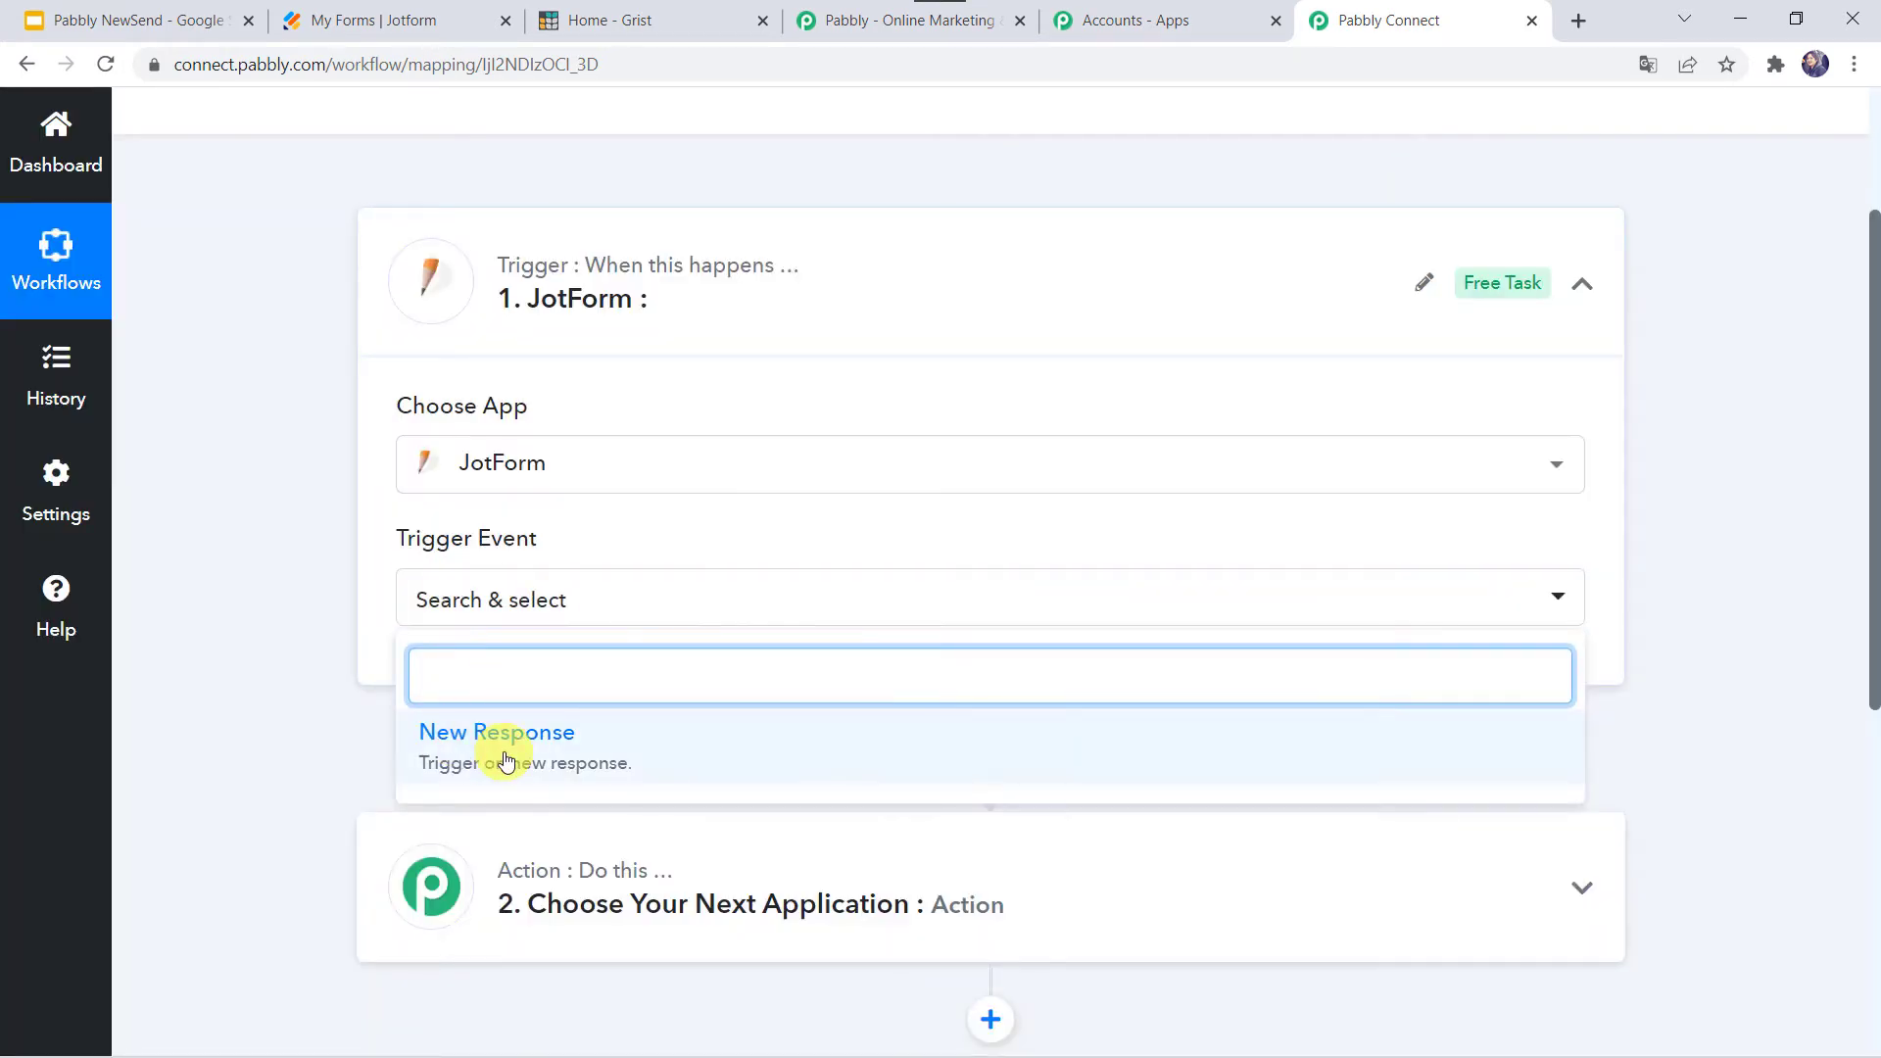
click(502, 750)
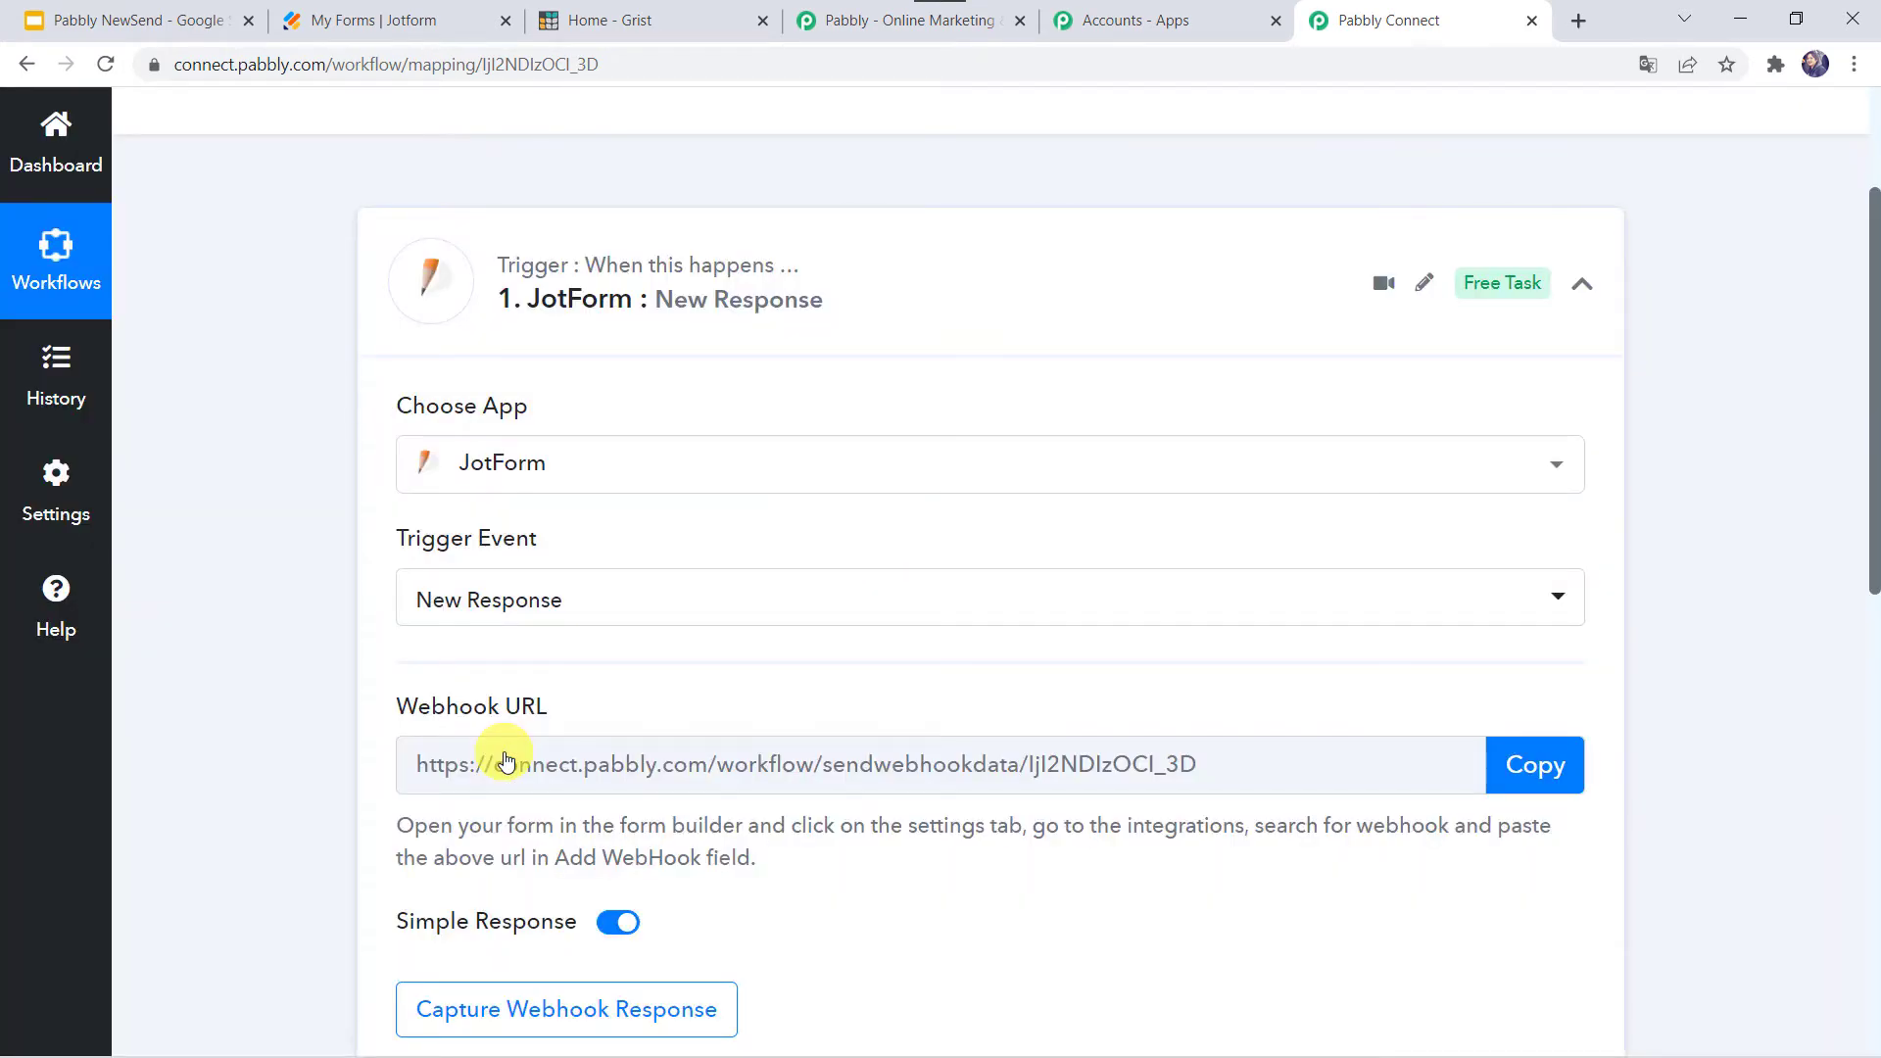
scroll(505, 763, down, 3)
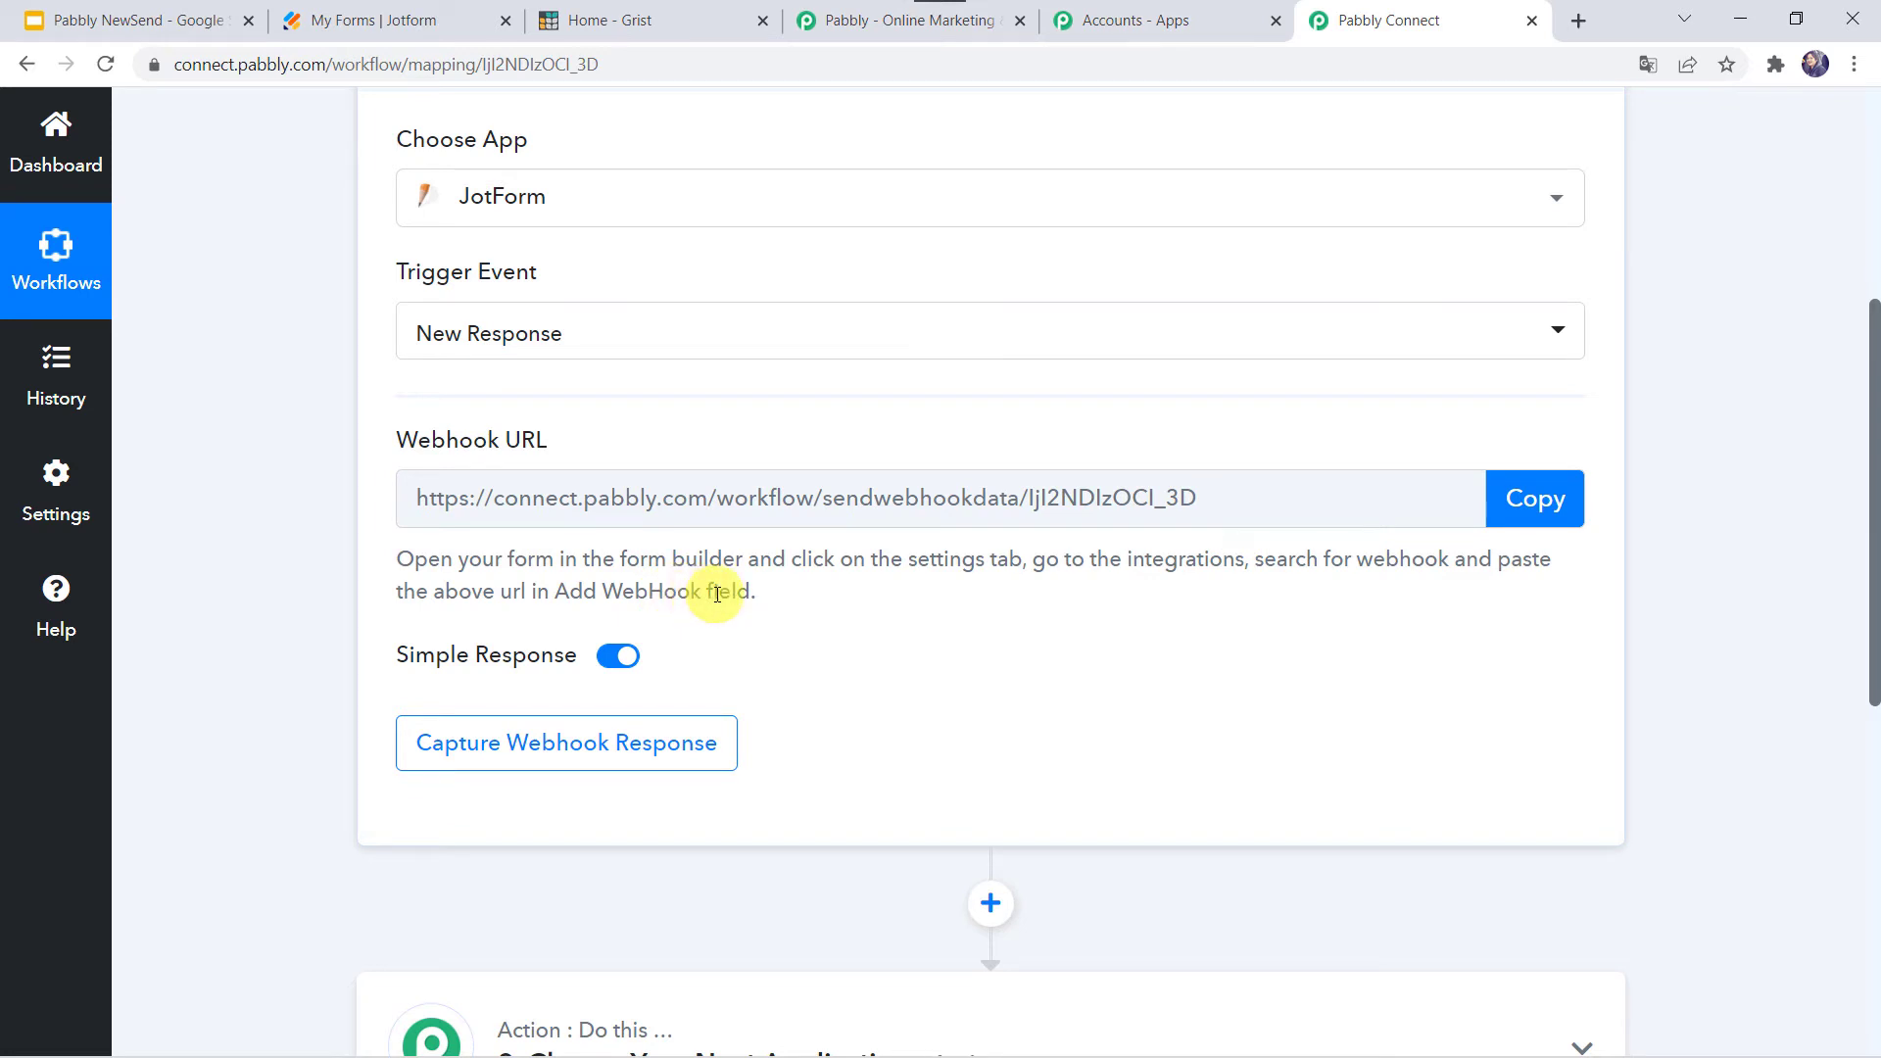
- Copy the Pabbly webhook URL and open the Gym Membership form's settings in Jotform
click(1542, 500)
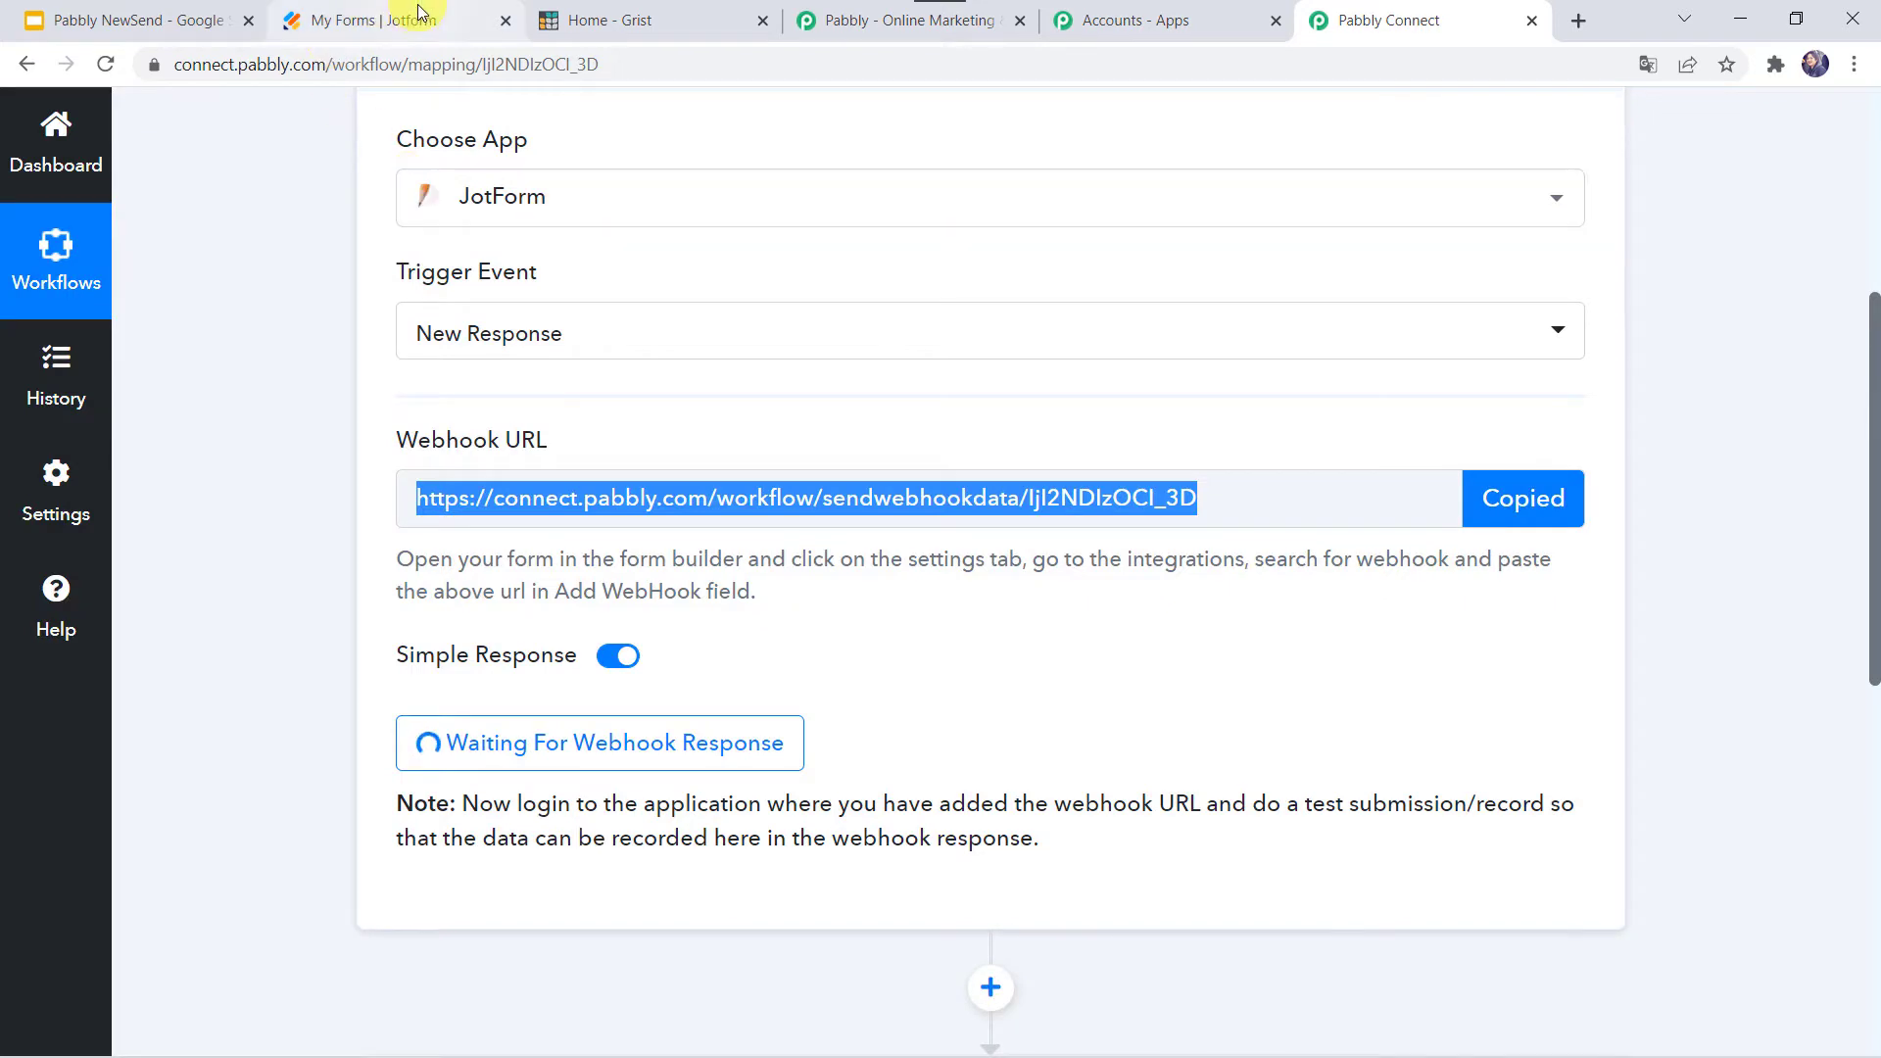
click(419, 11)
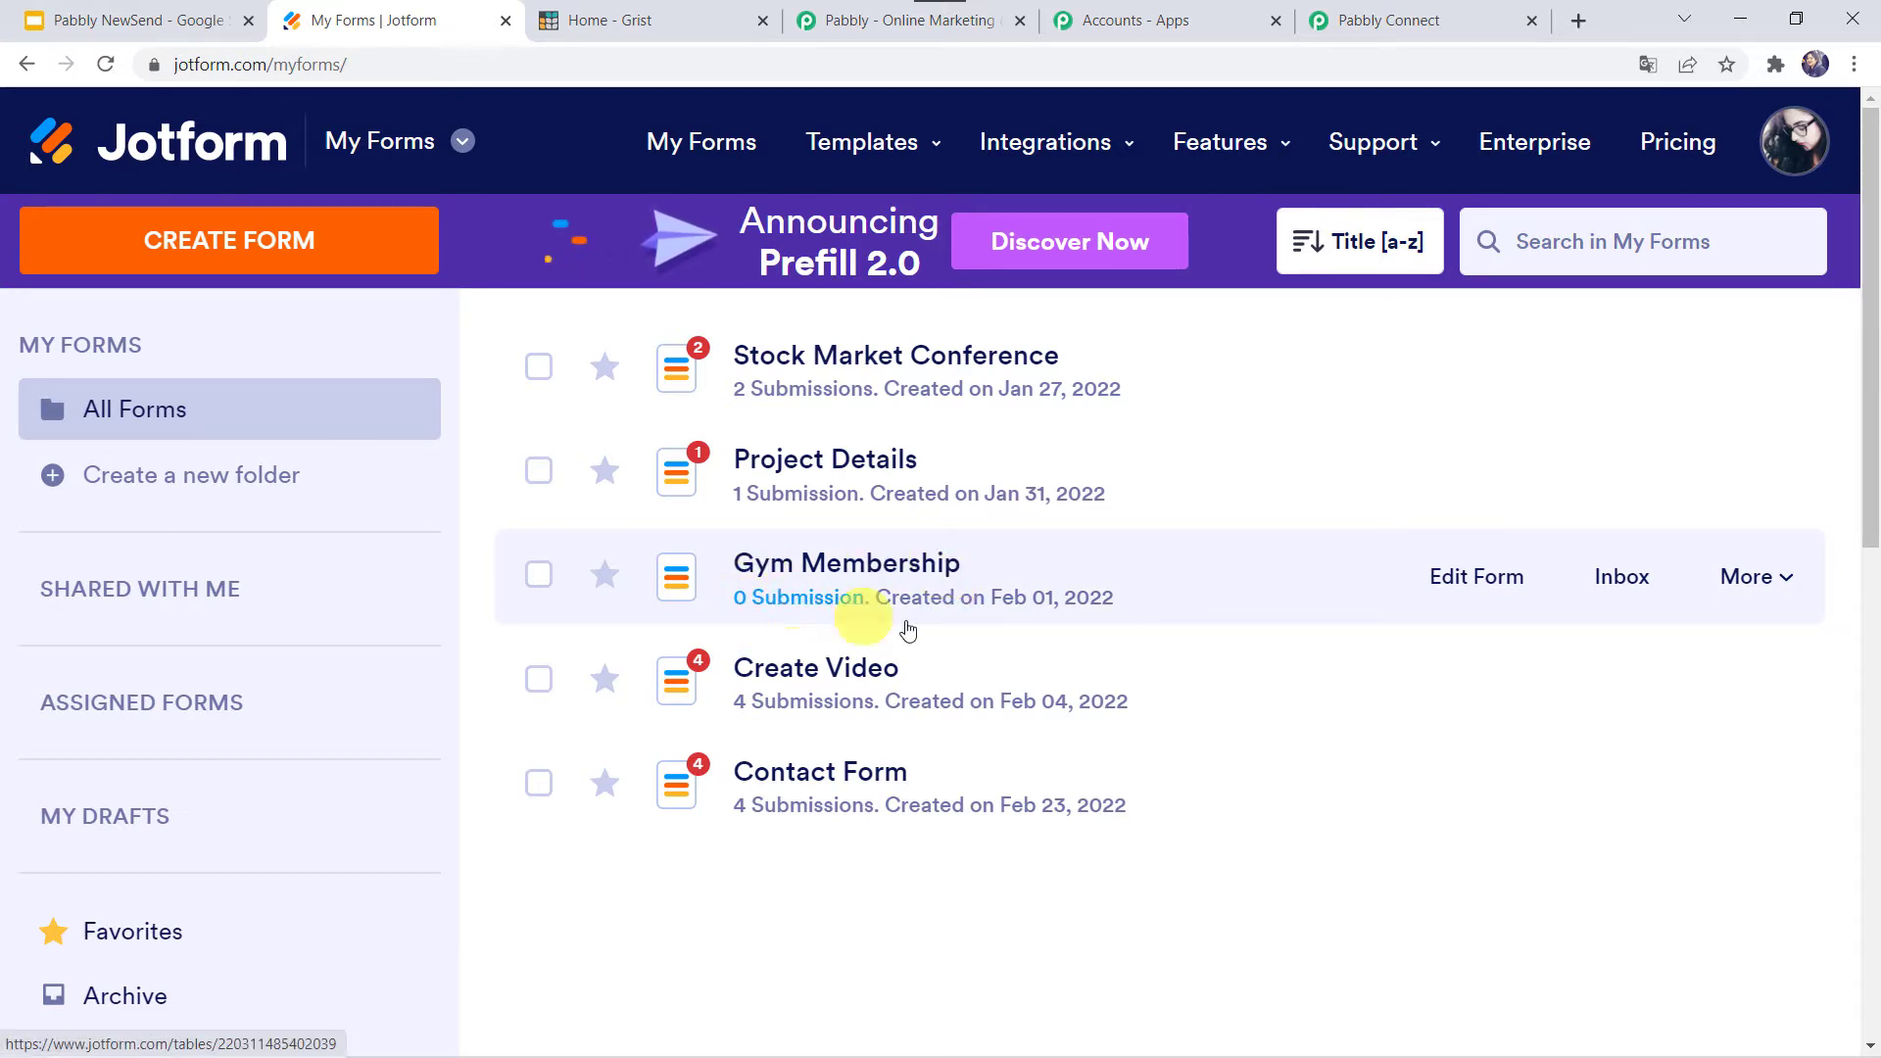
click(1459, 588)
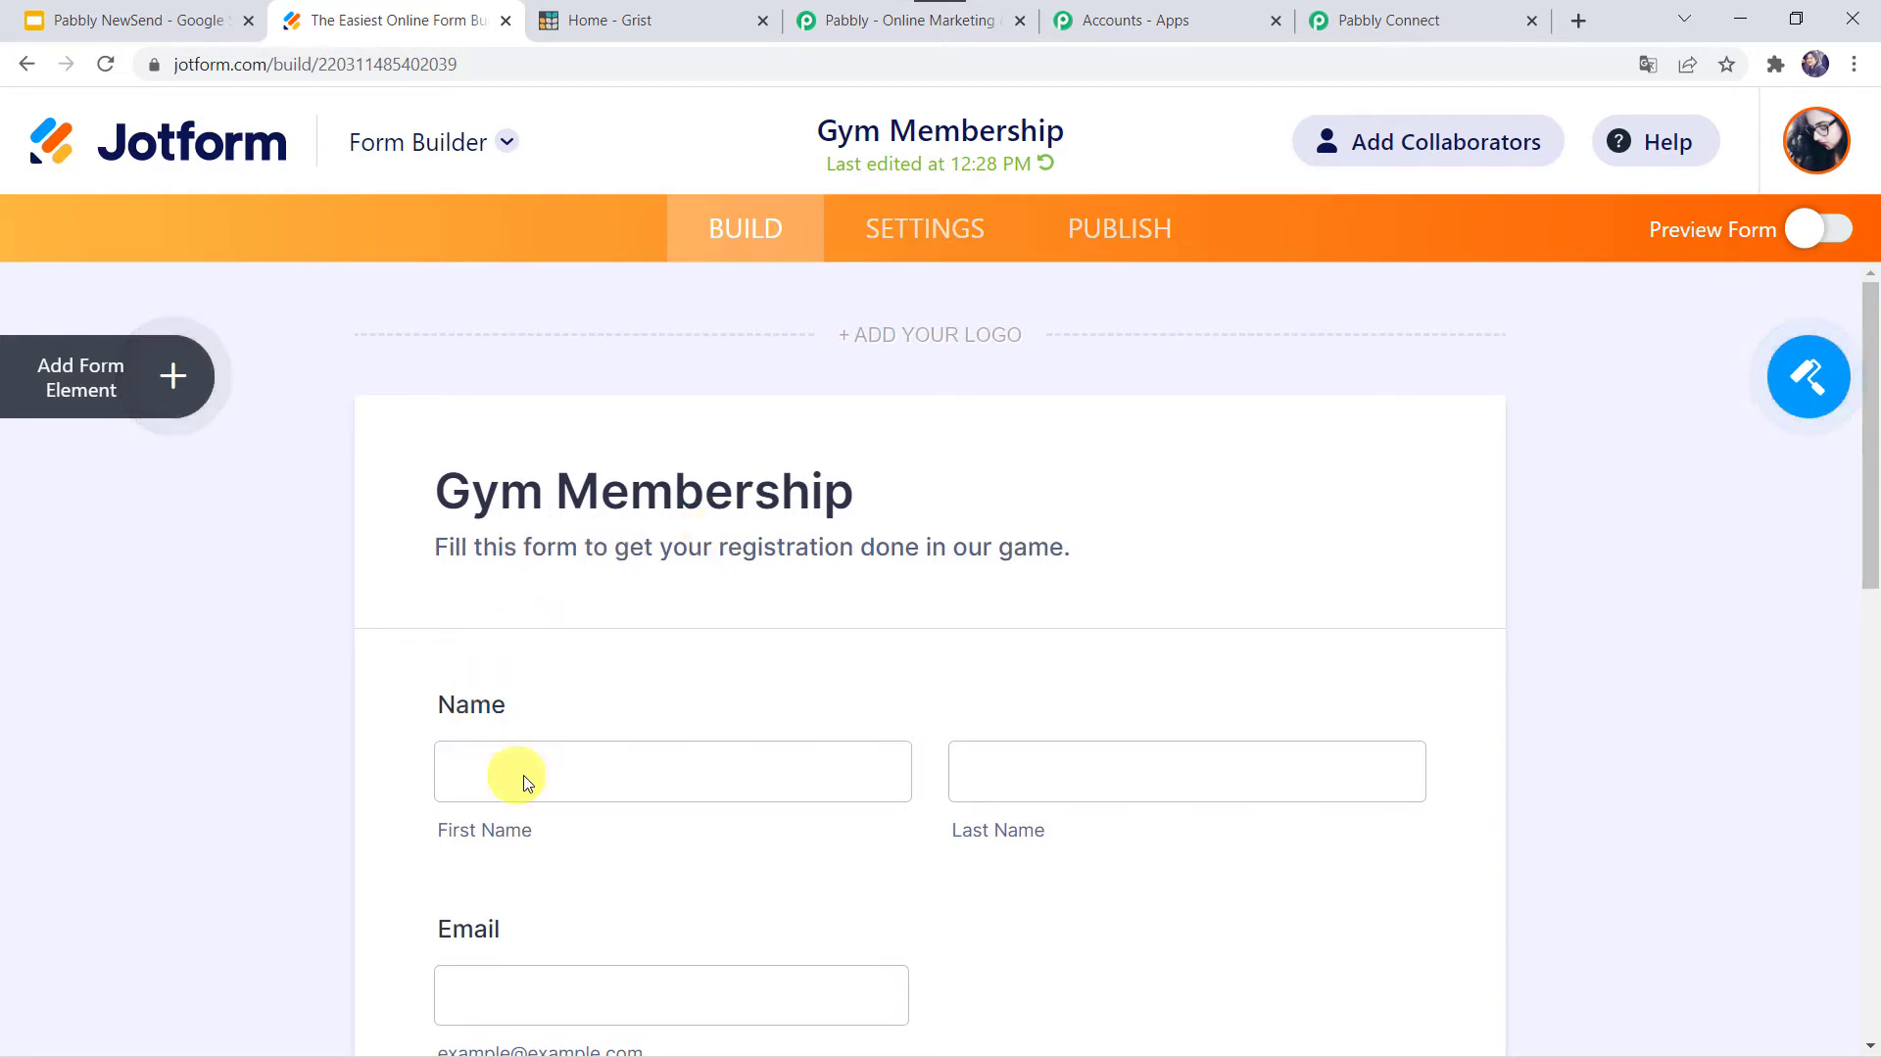
scroll(968, 807, down, 5)
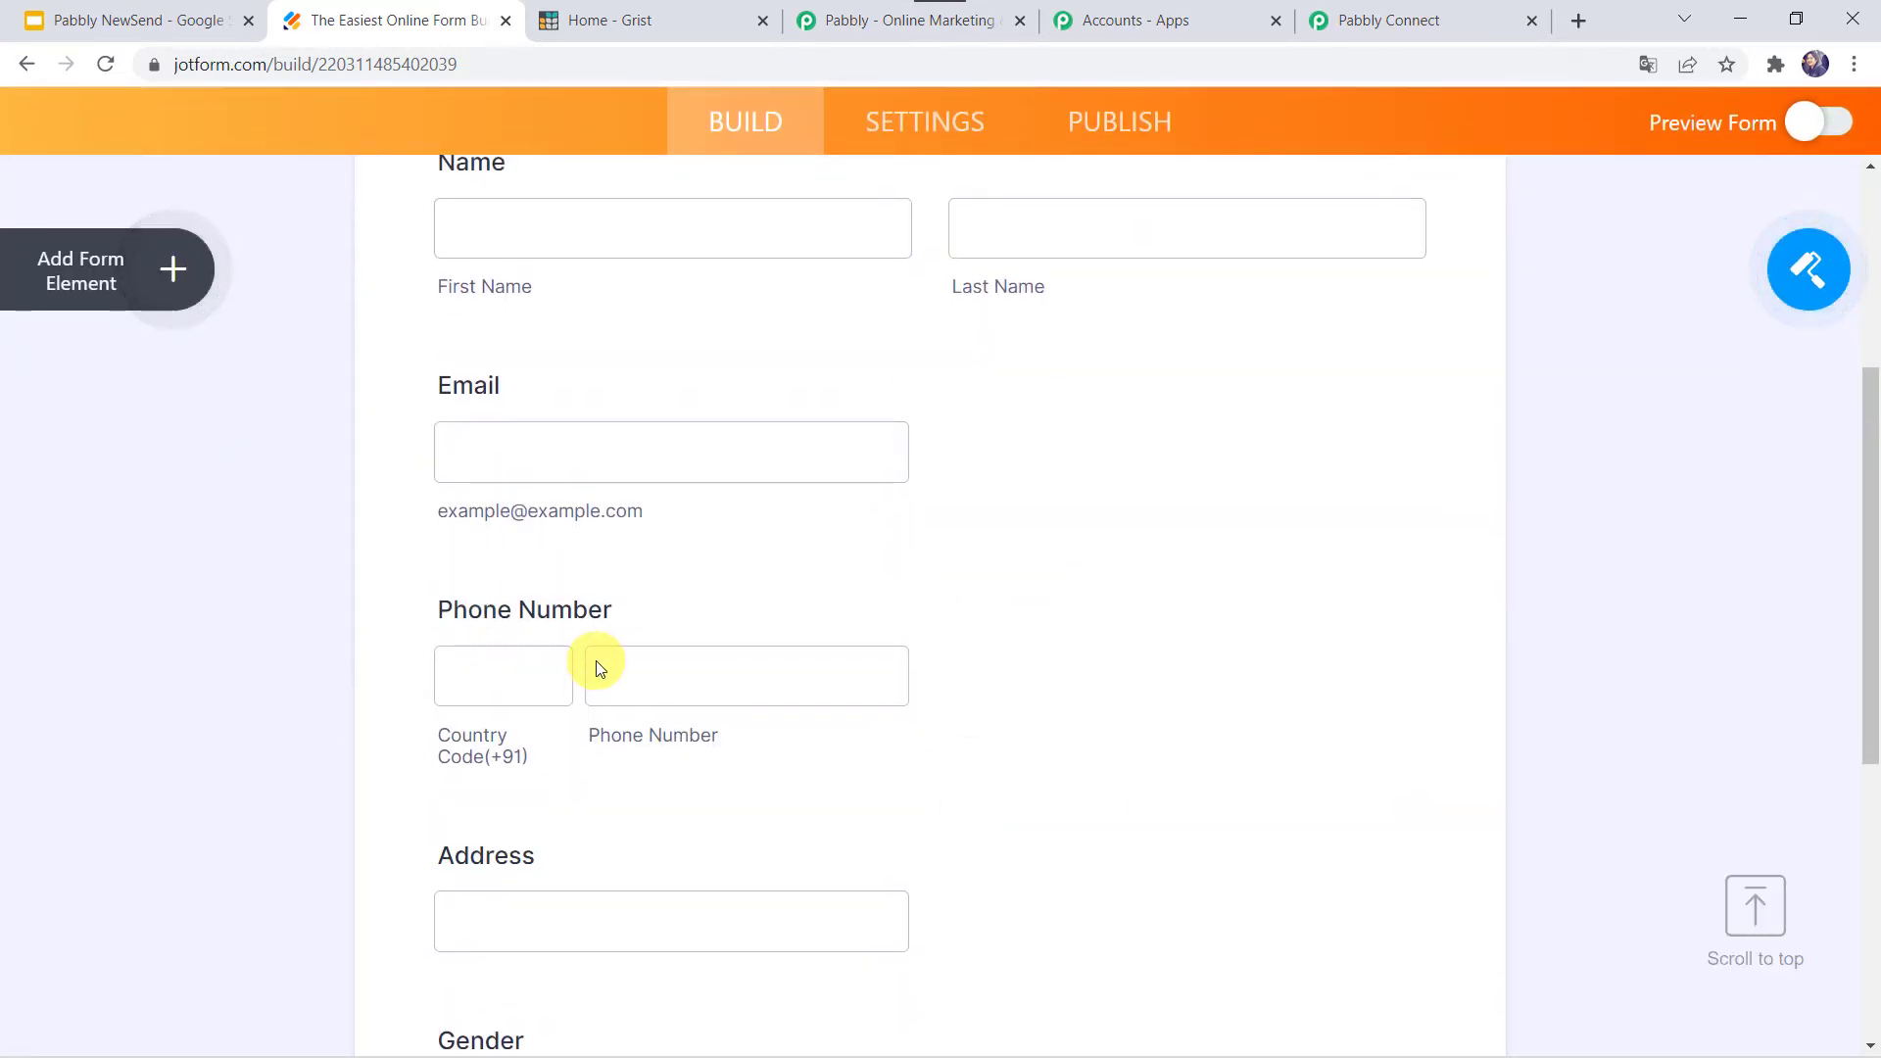
scroll(599, 665, down, 2)
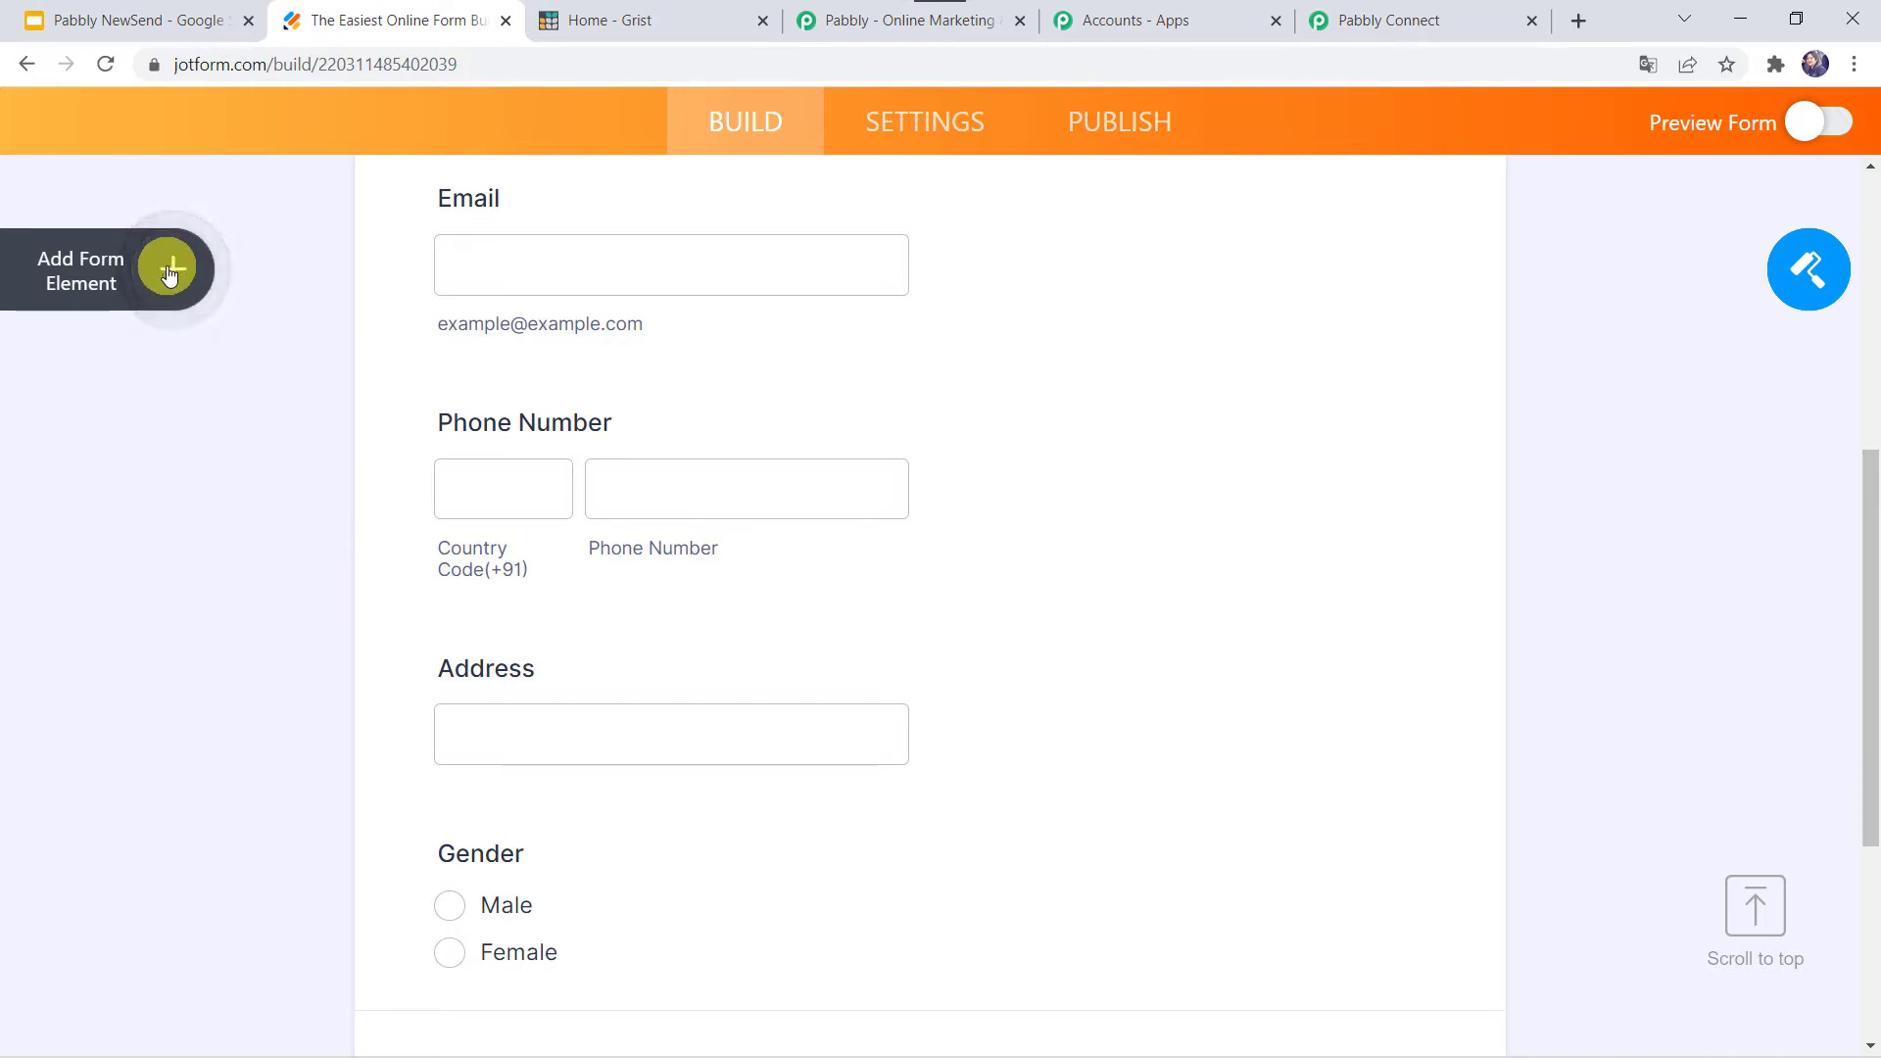
scroll(384, 379, up, 7)
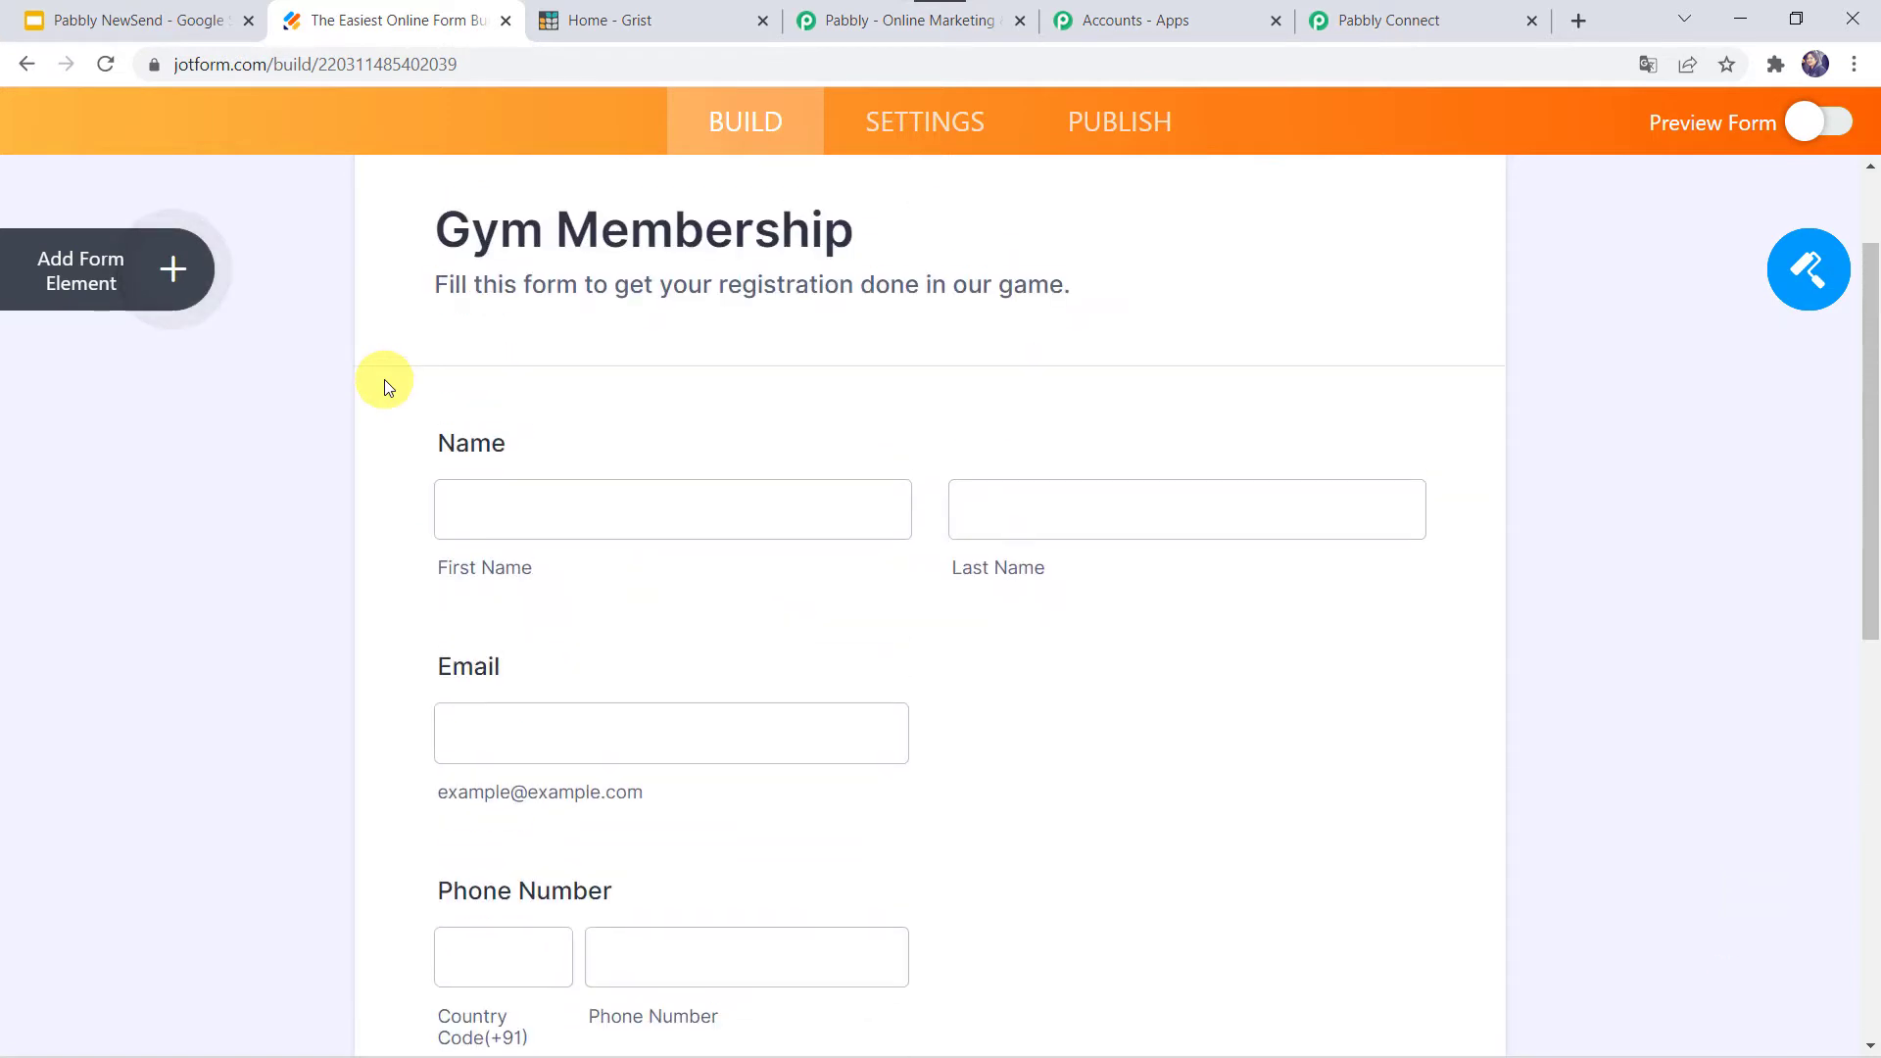
scroll(723, 625, up, 1)
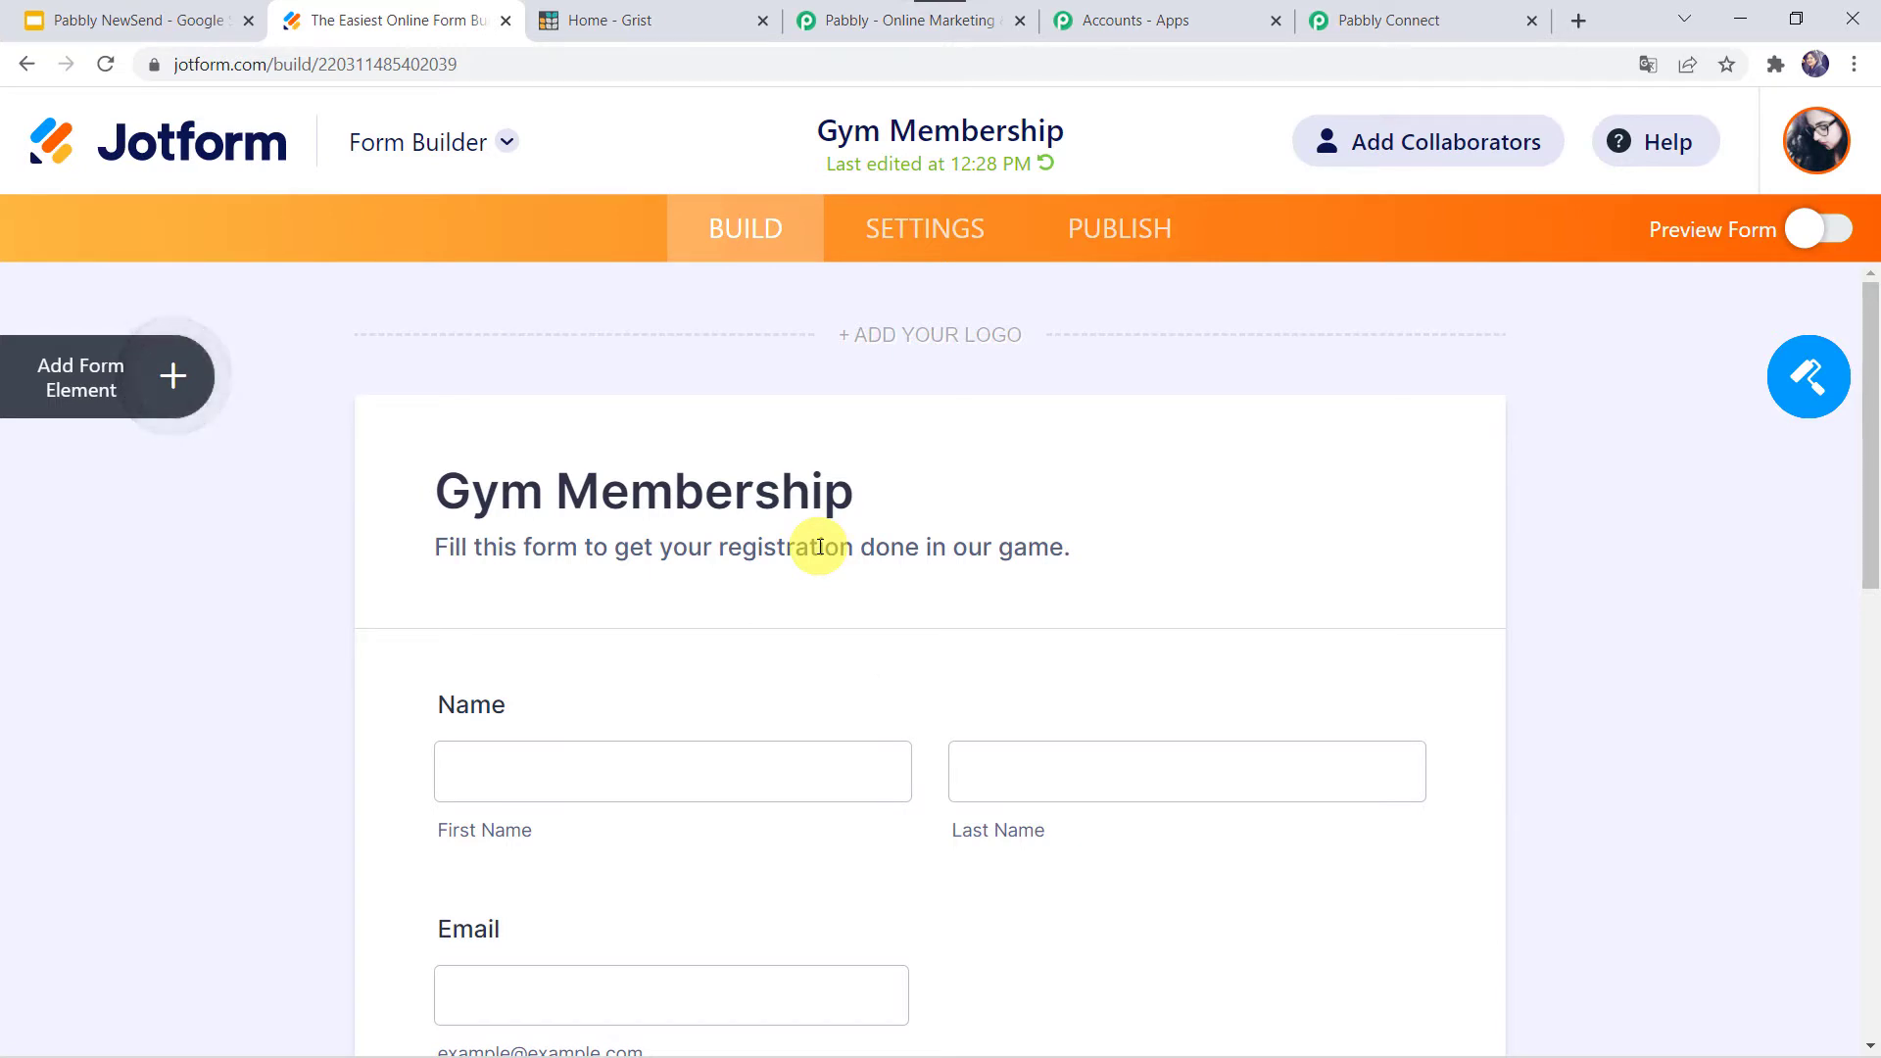
click(936, 227)
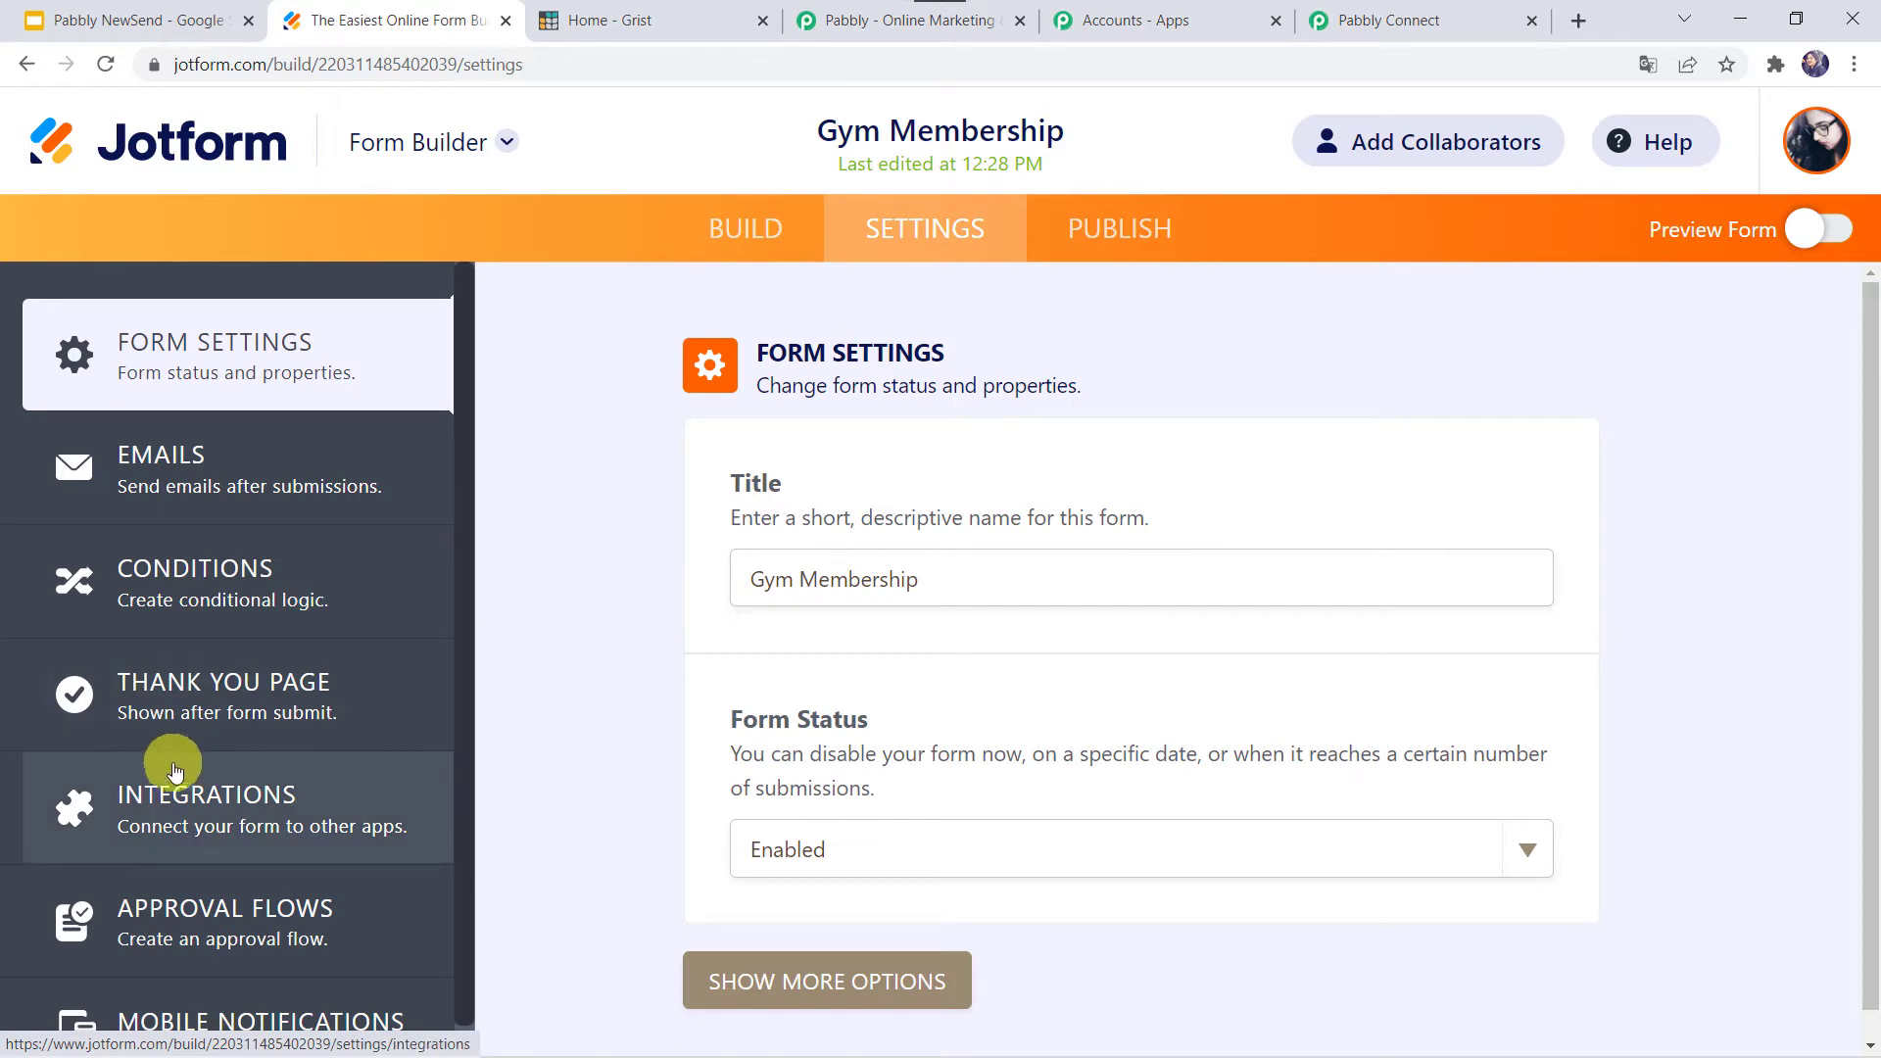
- Find and open the WebHooks integration in the form's Integrations settings
click(222, 798)
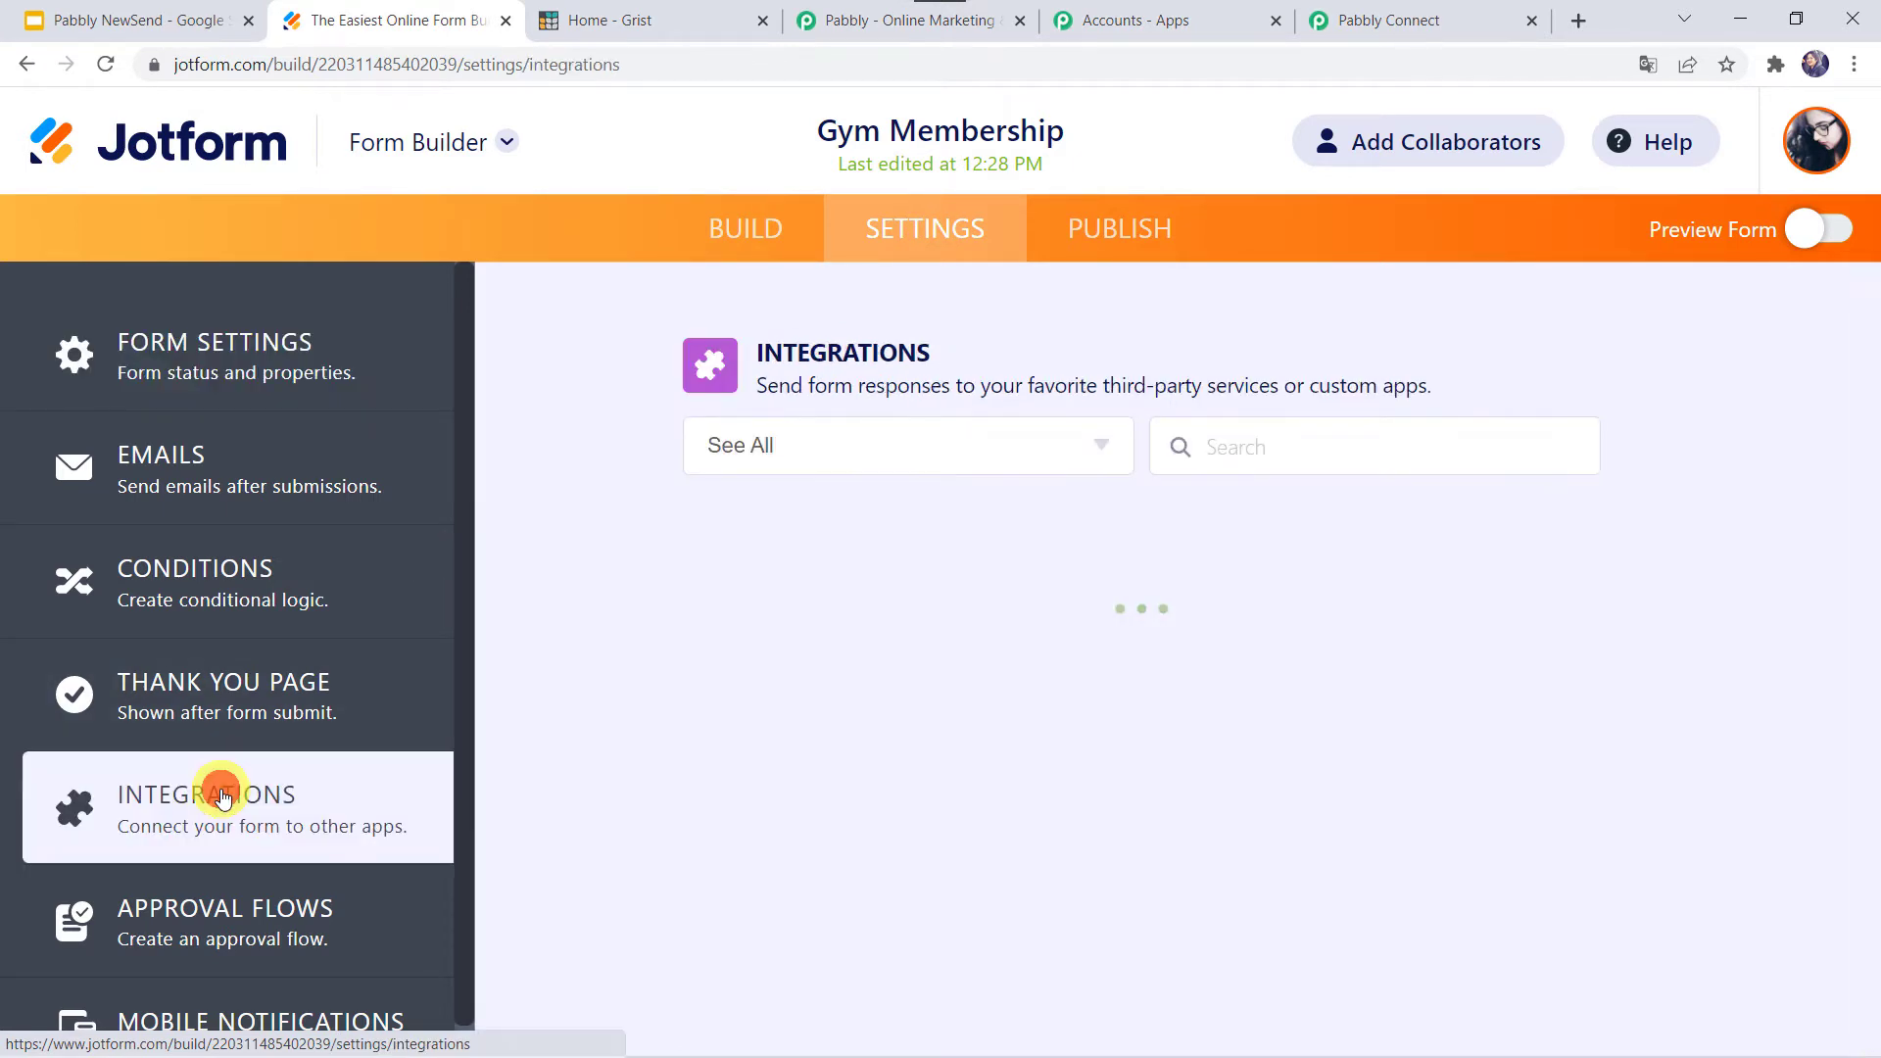
click(1272, 432)
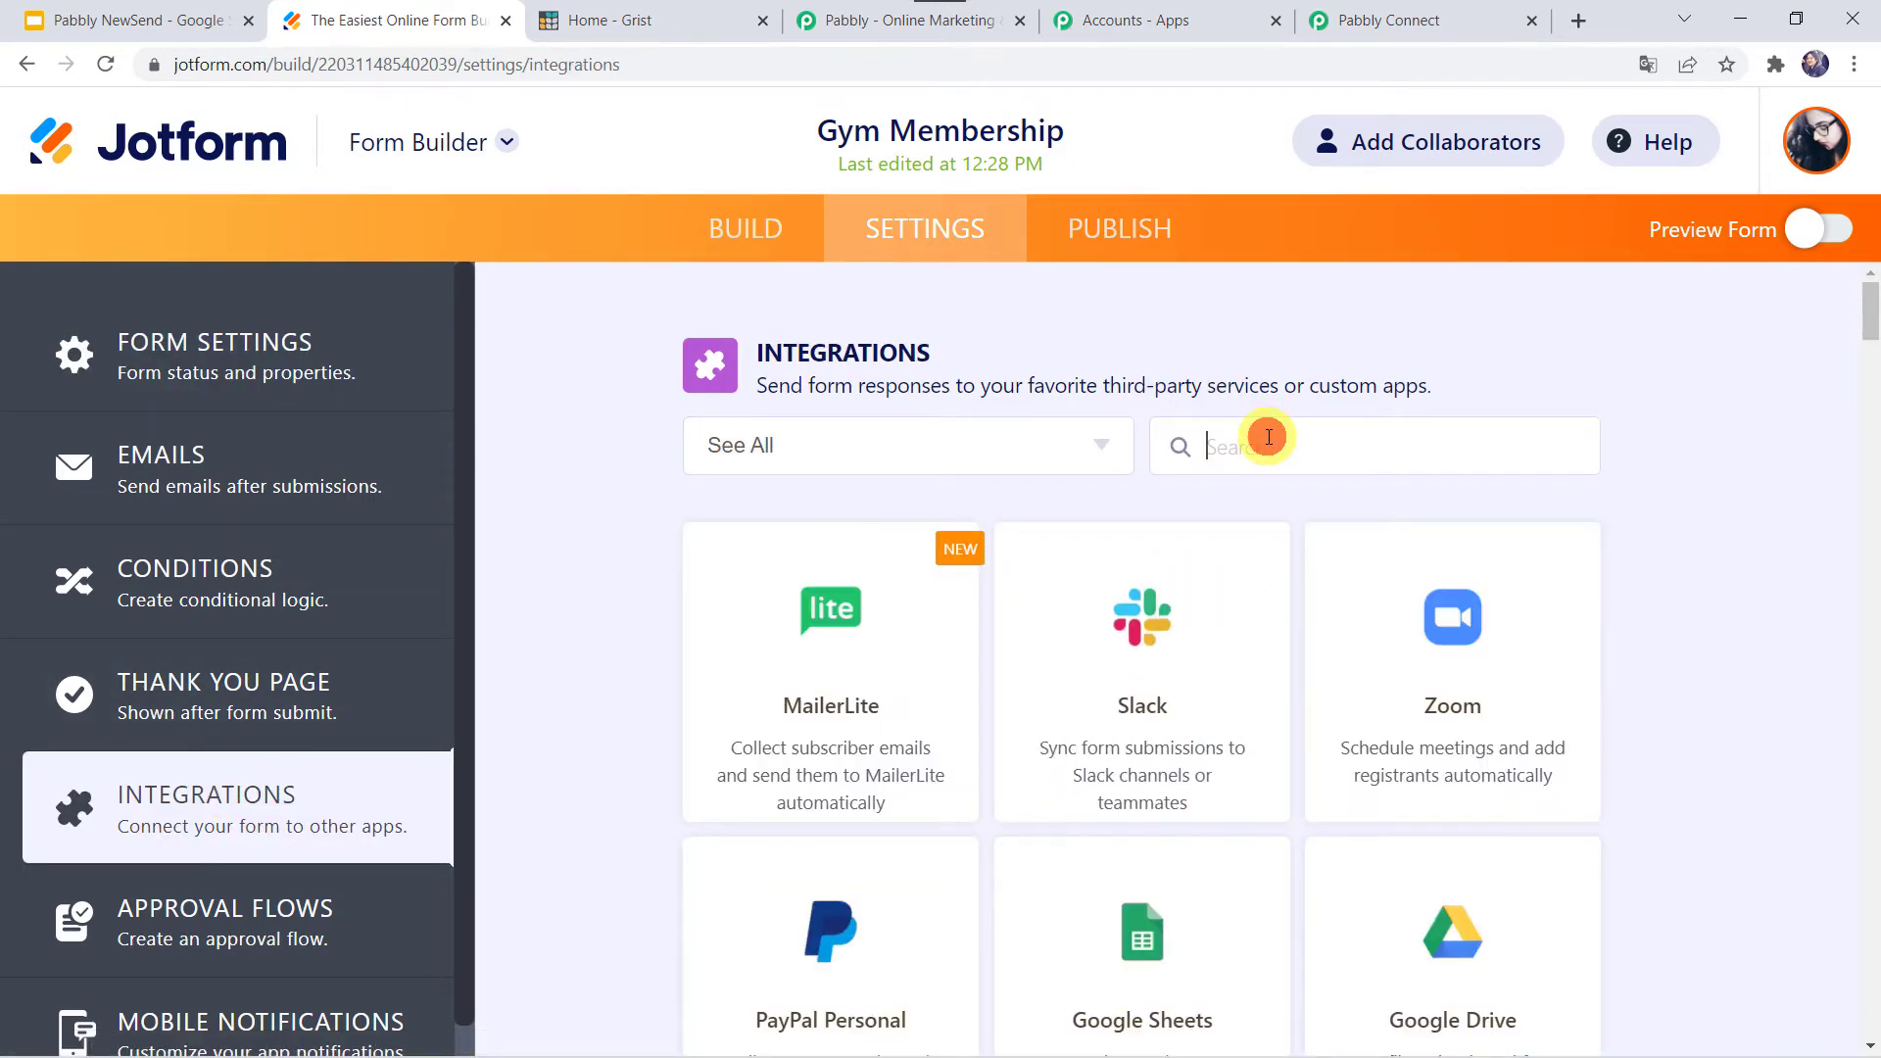
text(web)
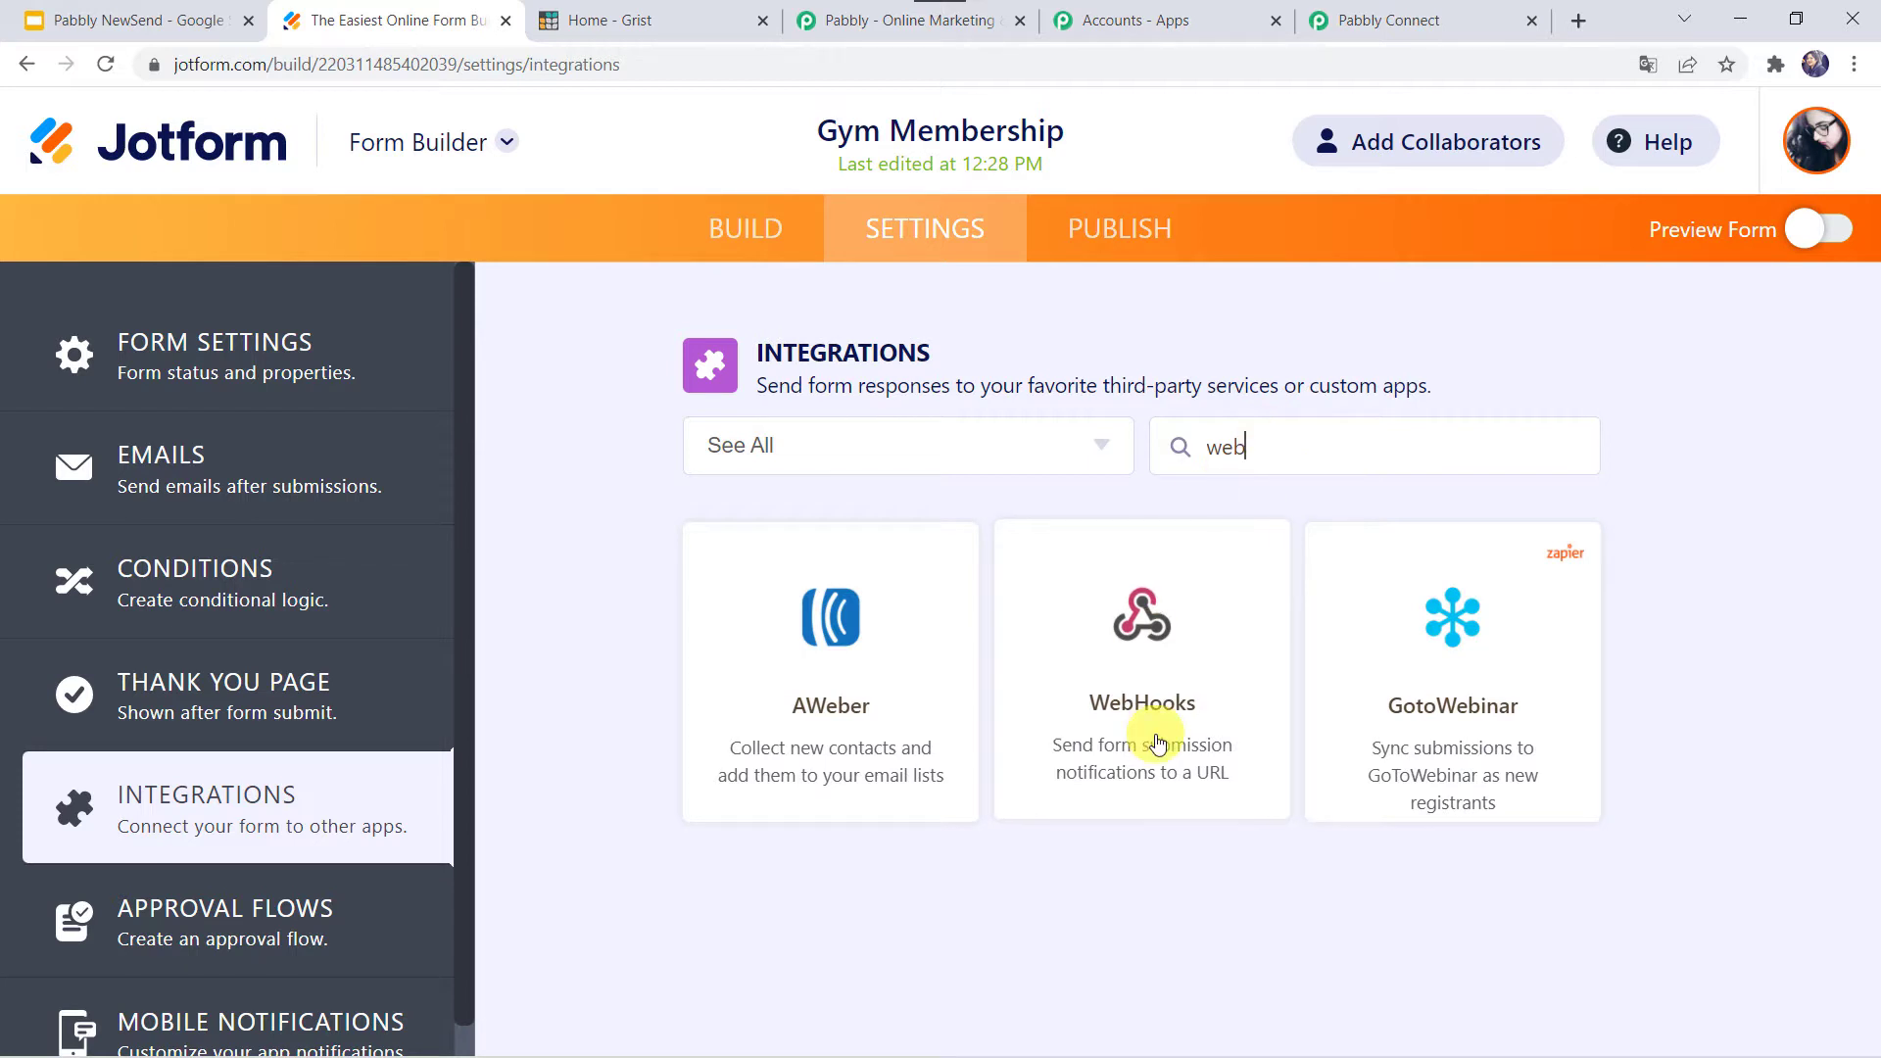
click(1157, 742)
- Replace the webhook field with the pasted Pabbly URL and complete the integration
triple_click(908, 767)
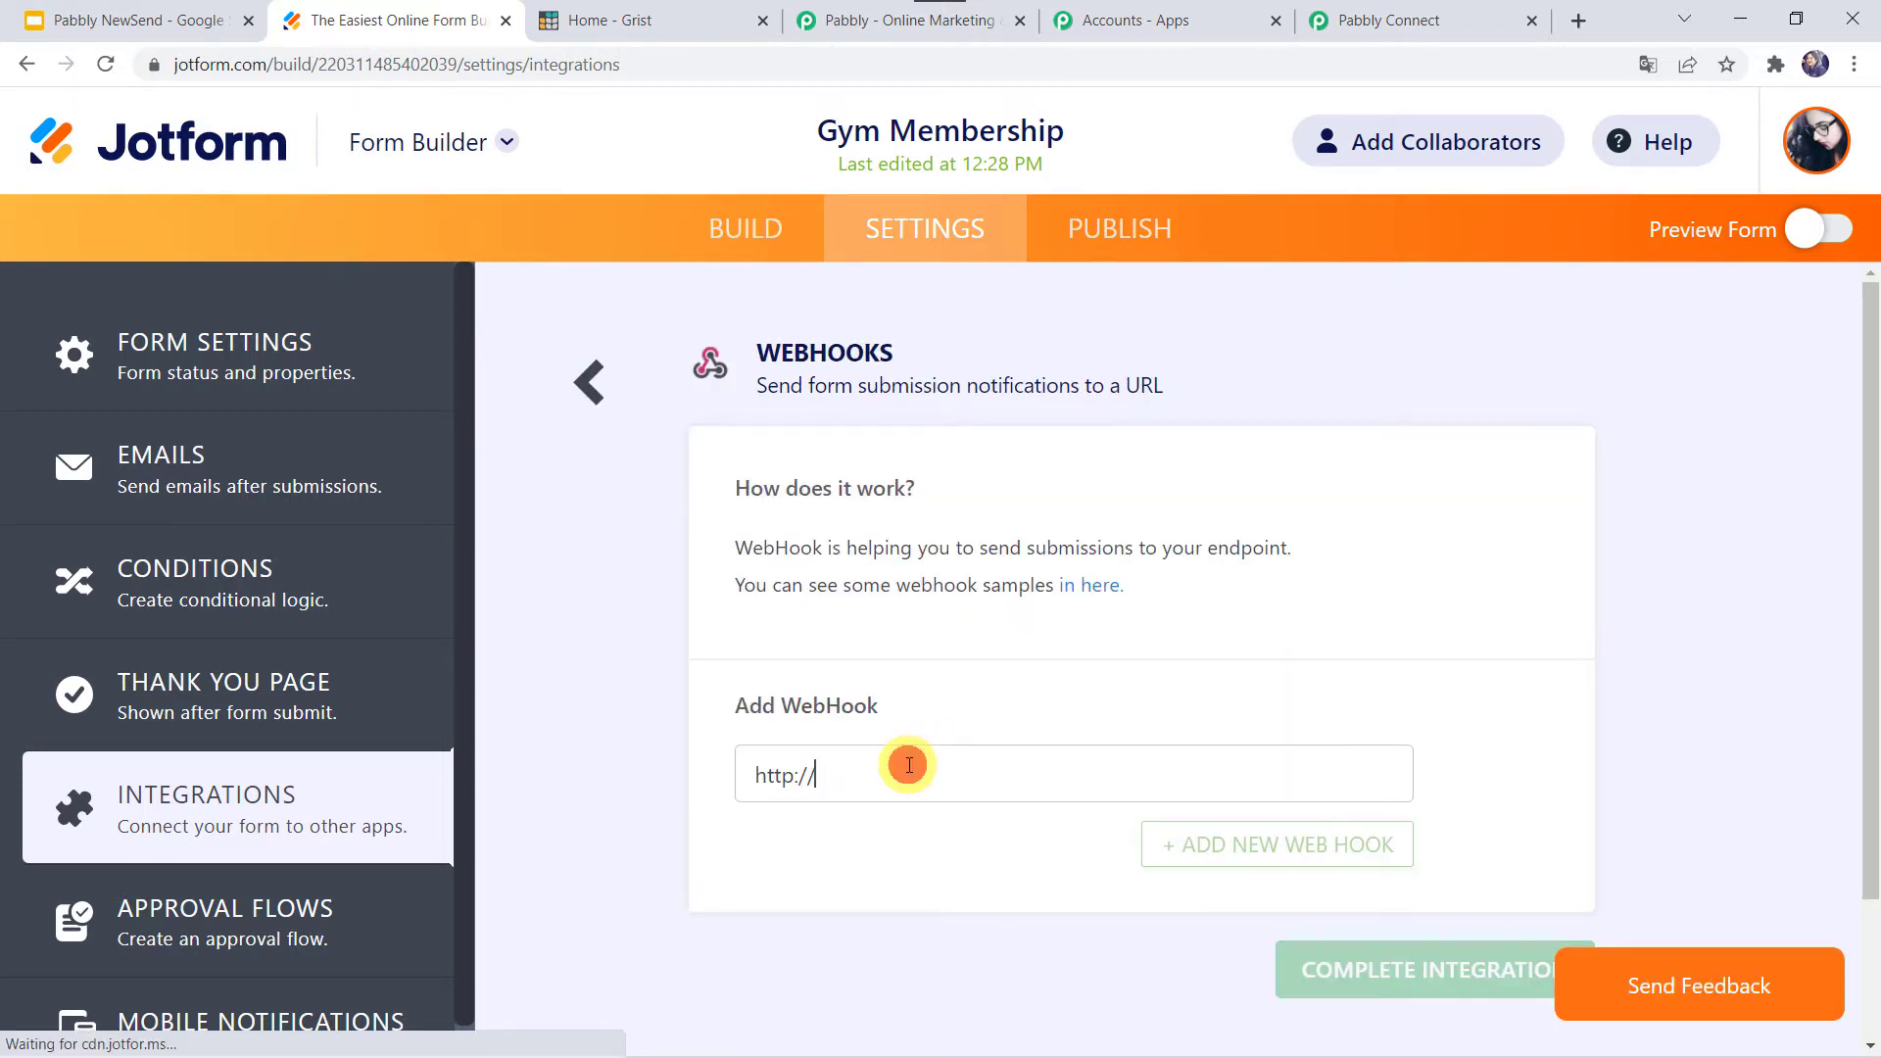
key(BackSpace)
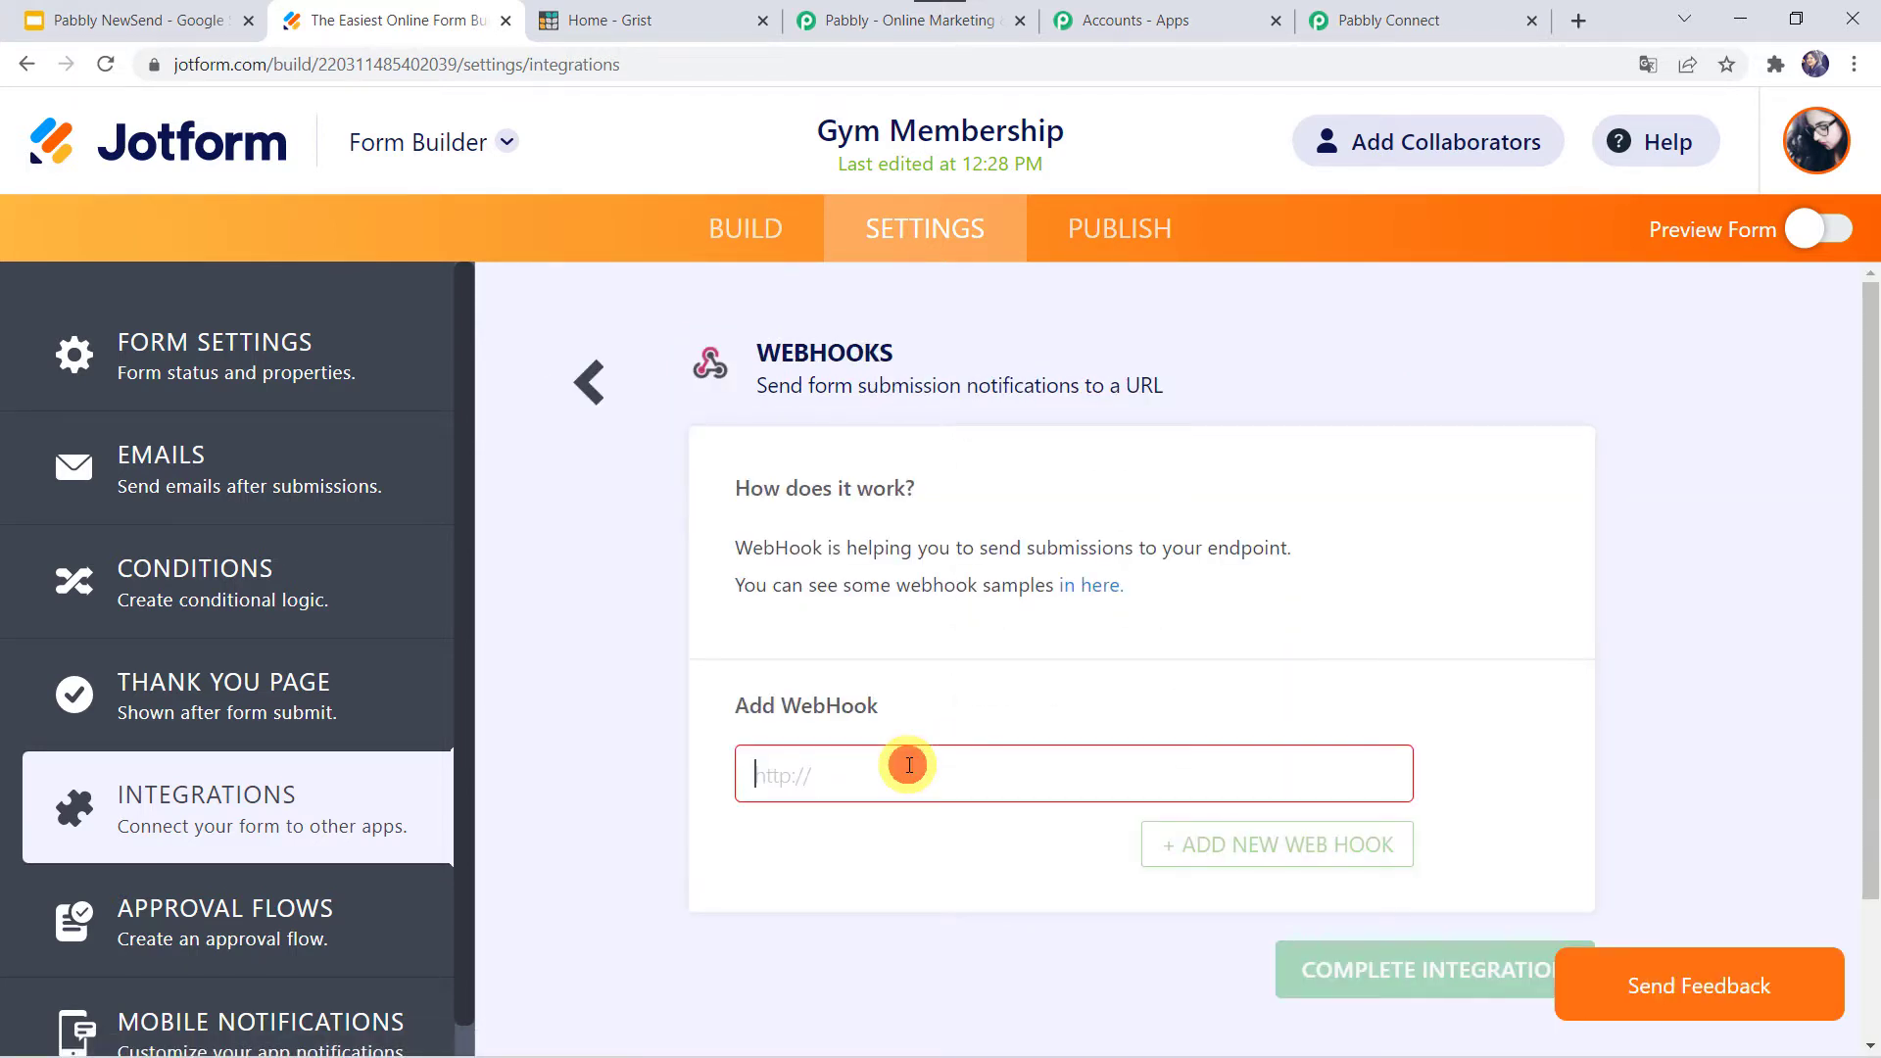
right_click(908, 765)
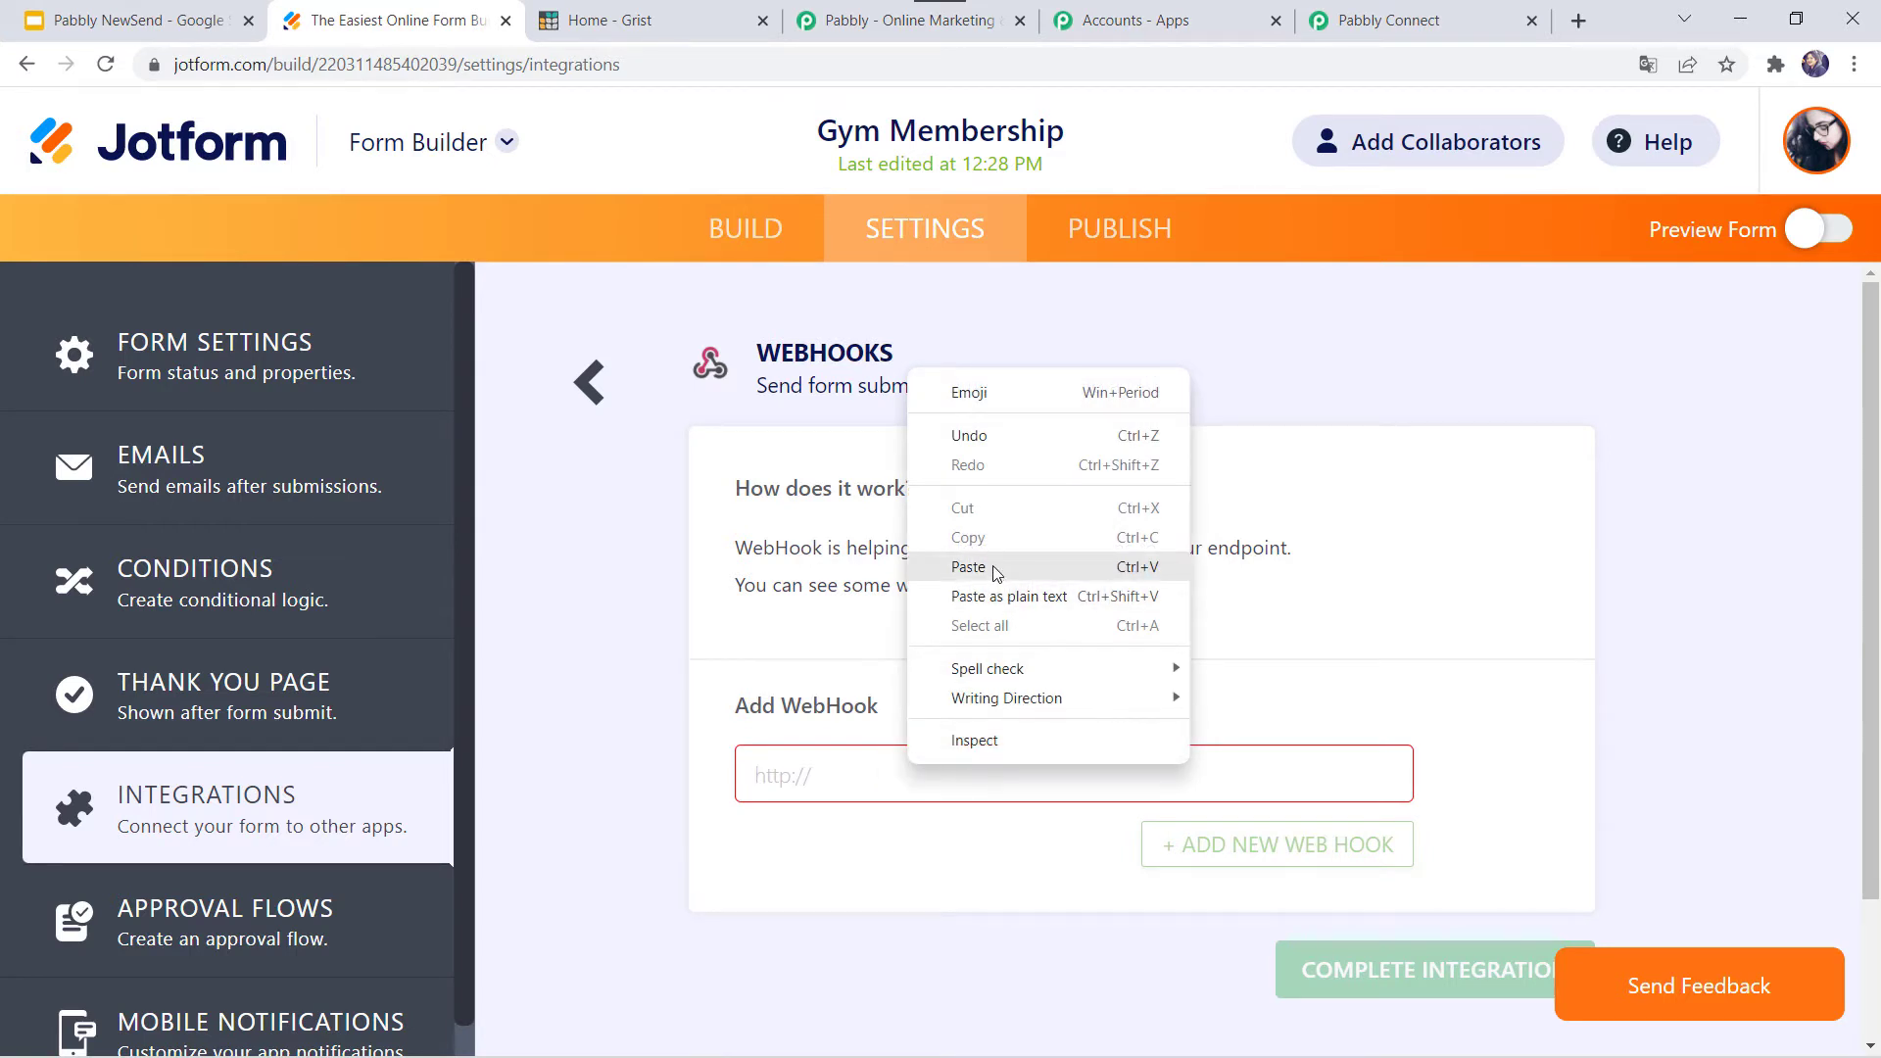
click(968, 567)
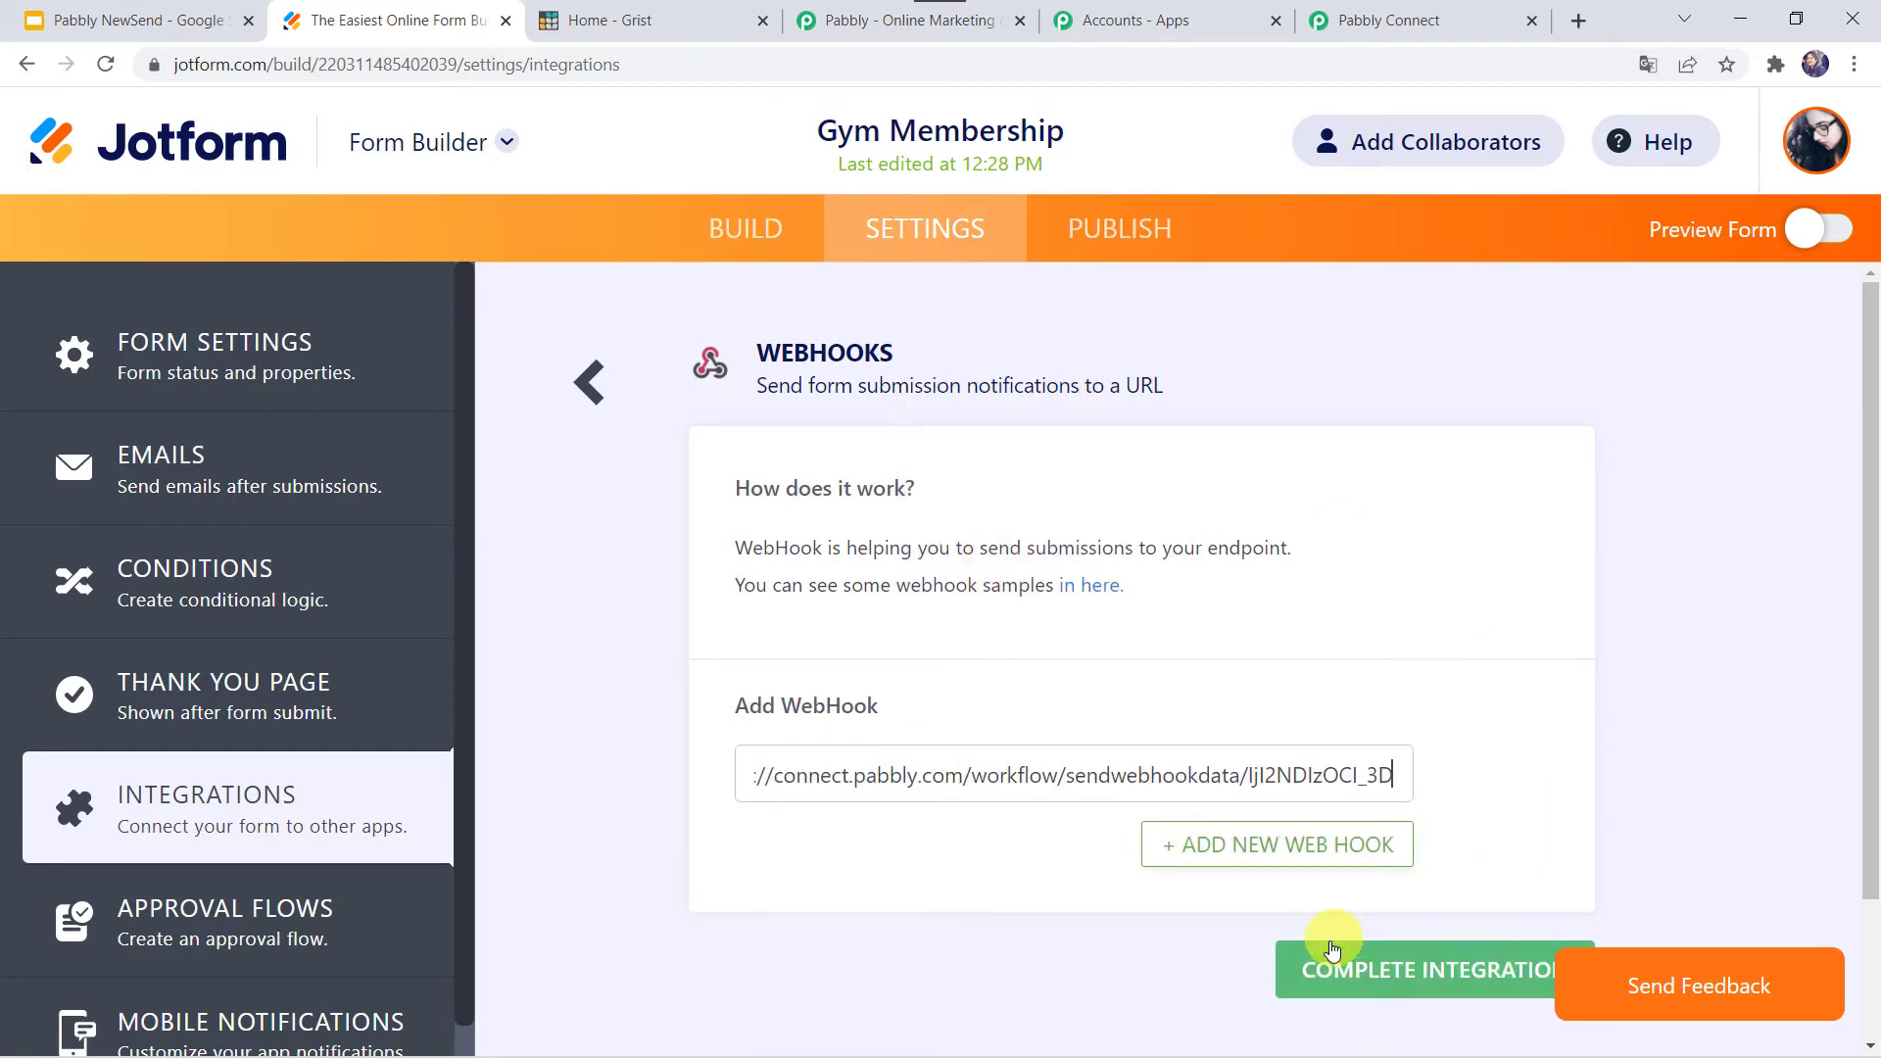
click(1370, 972)
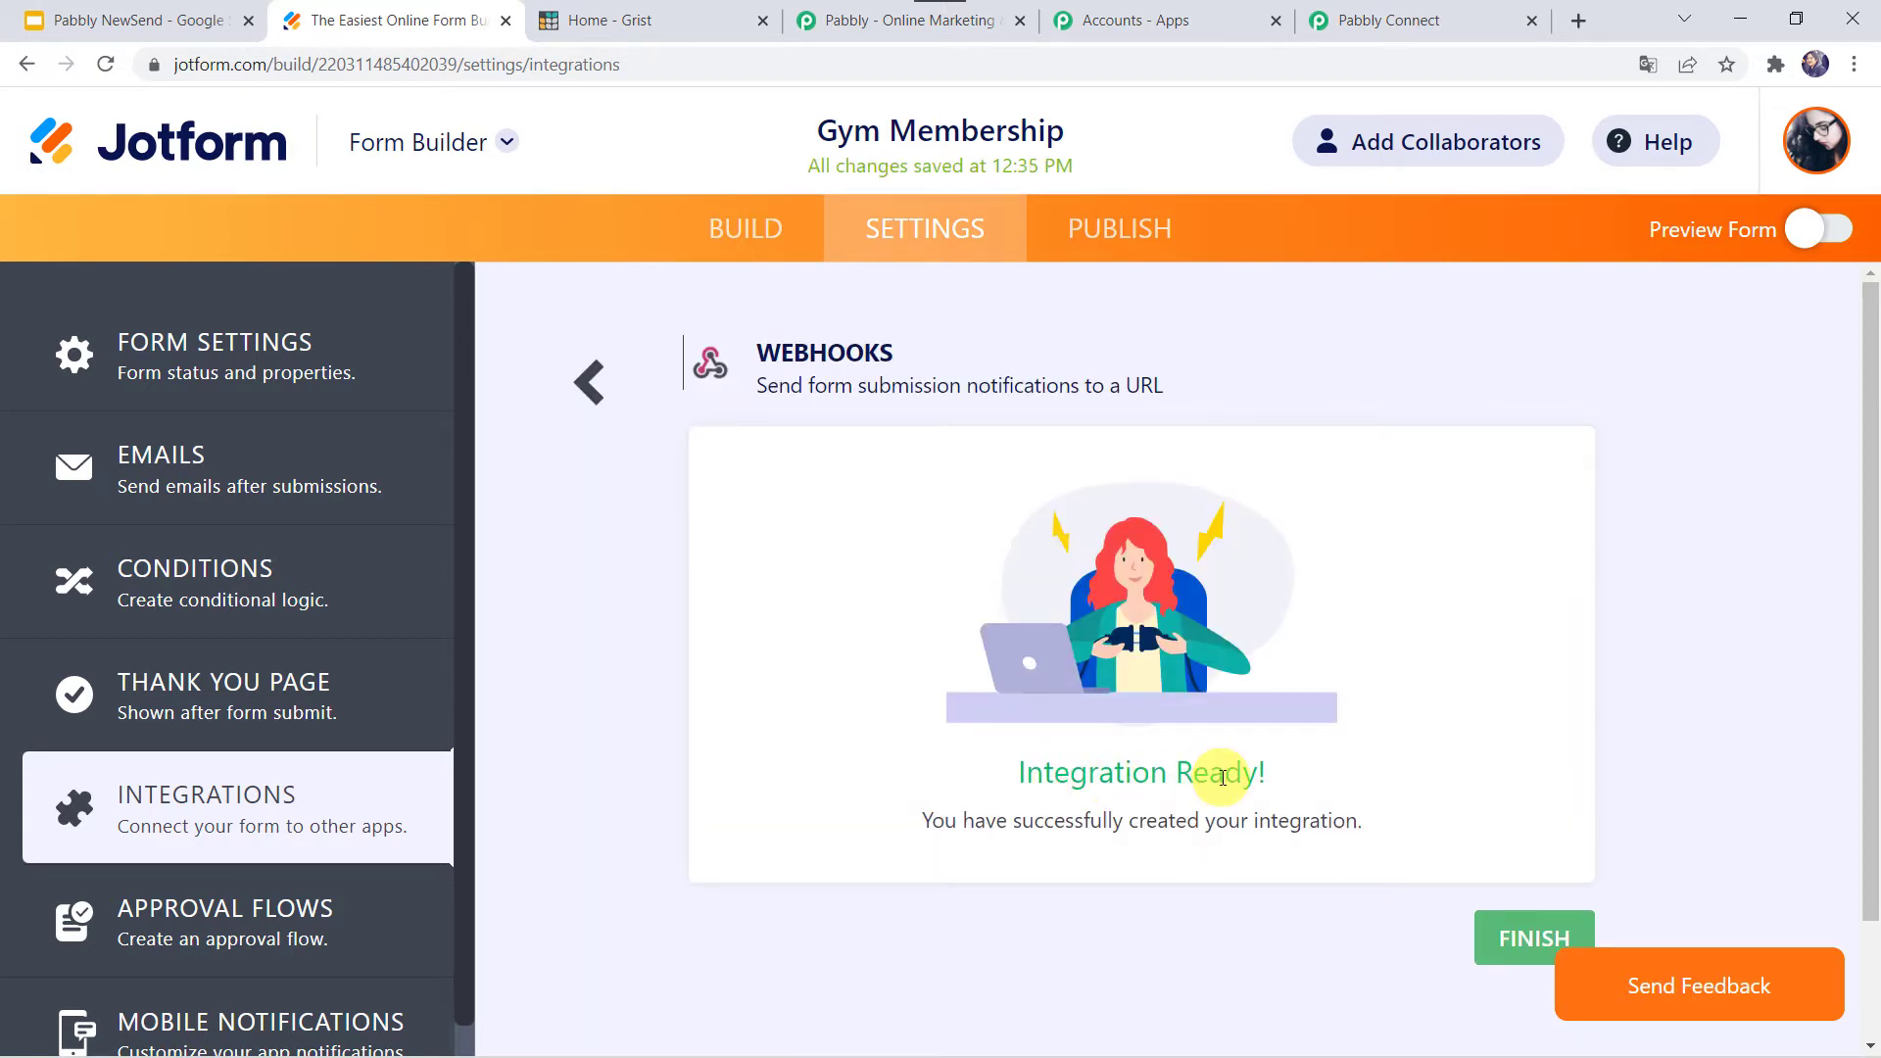
click(1516, 940)
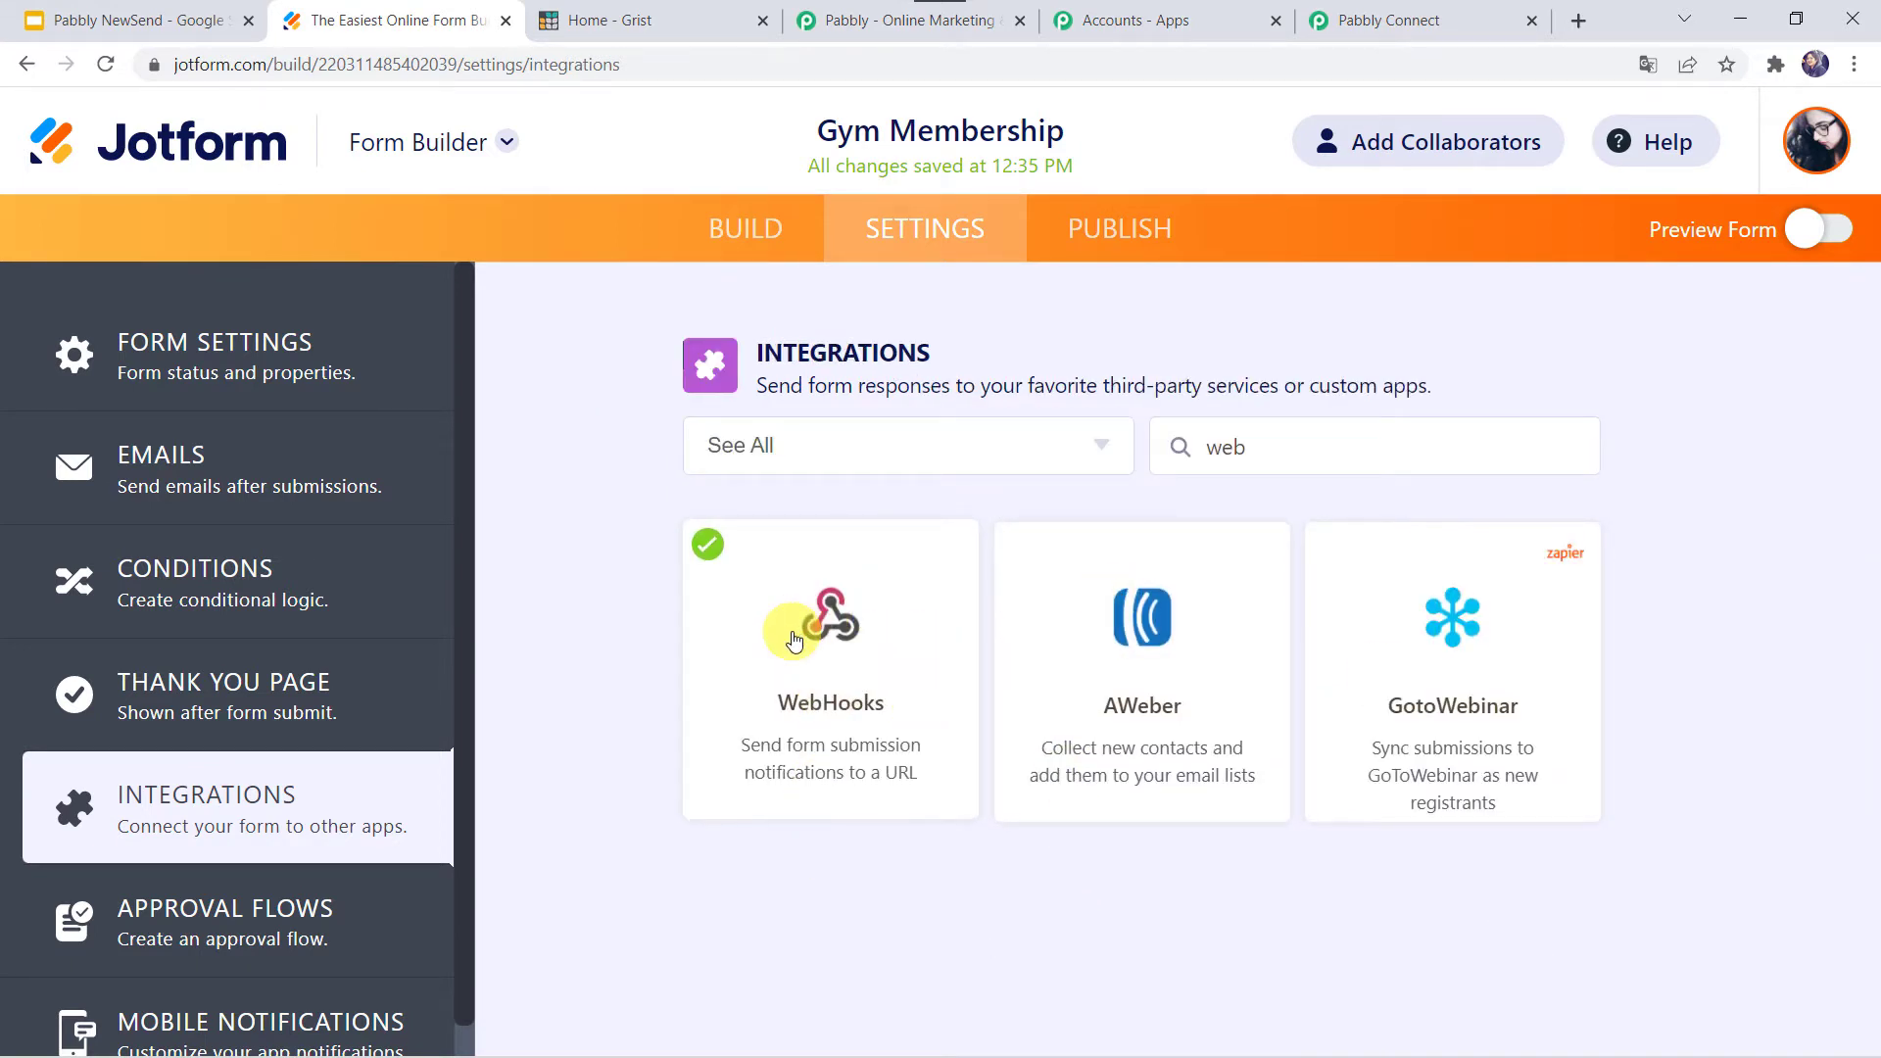
click(1385, 21)
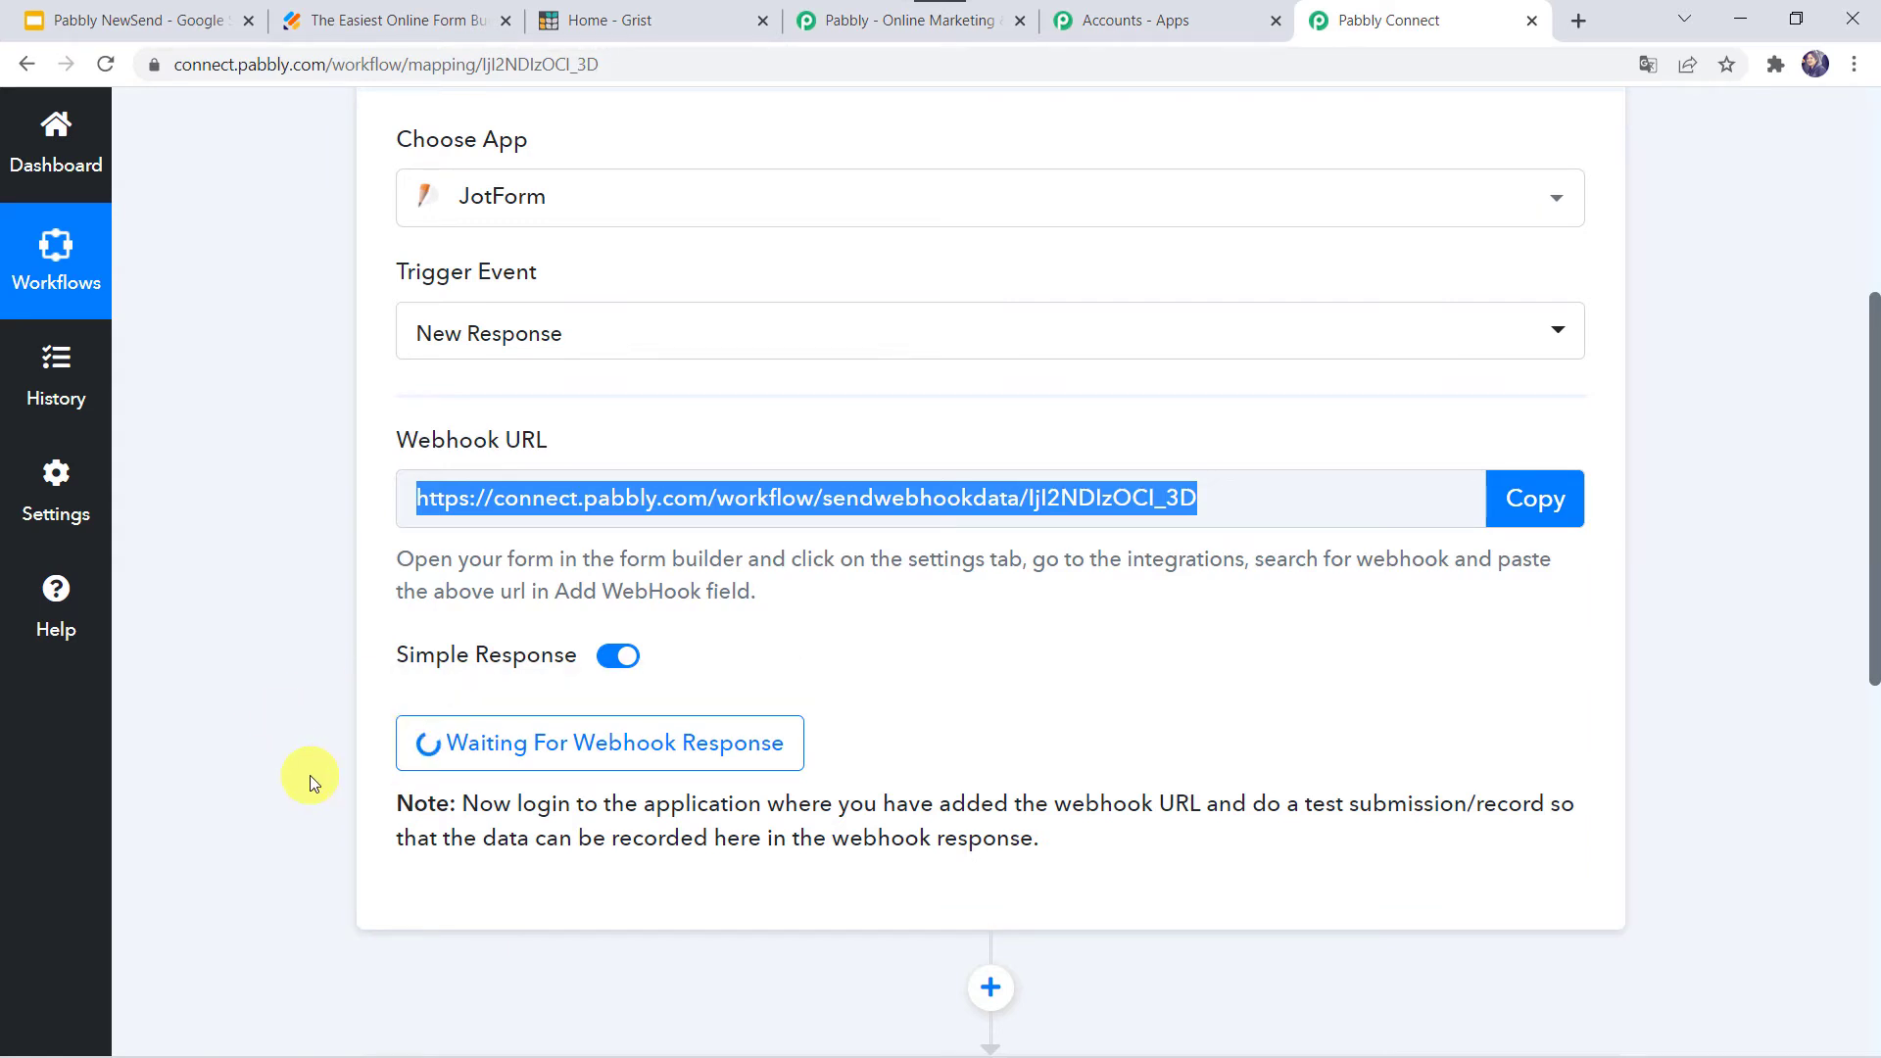
- Return to the Jotform builder and open the Gym Membership form's Publish page
click(364, 18)
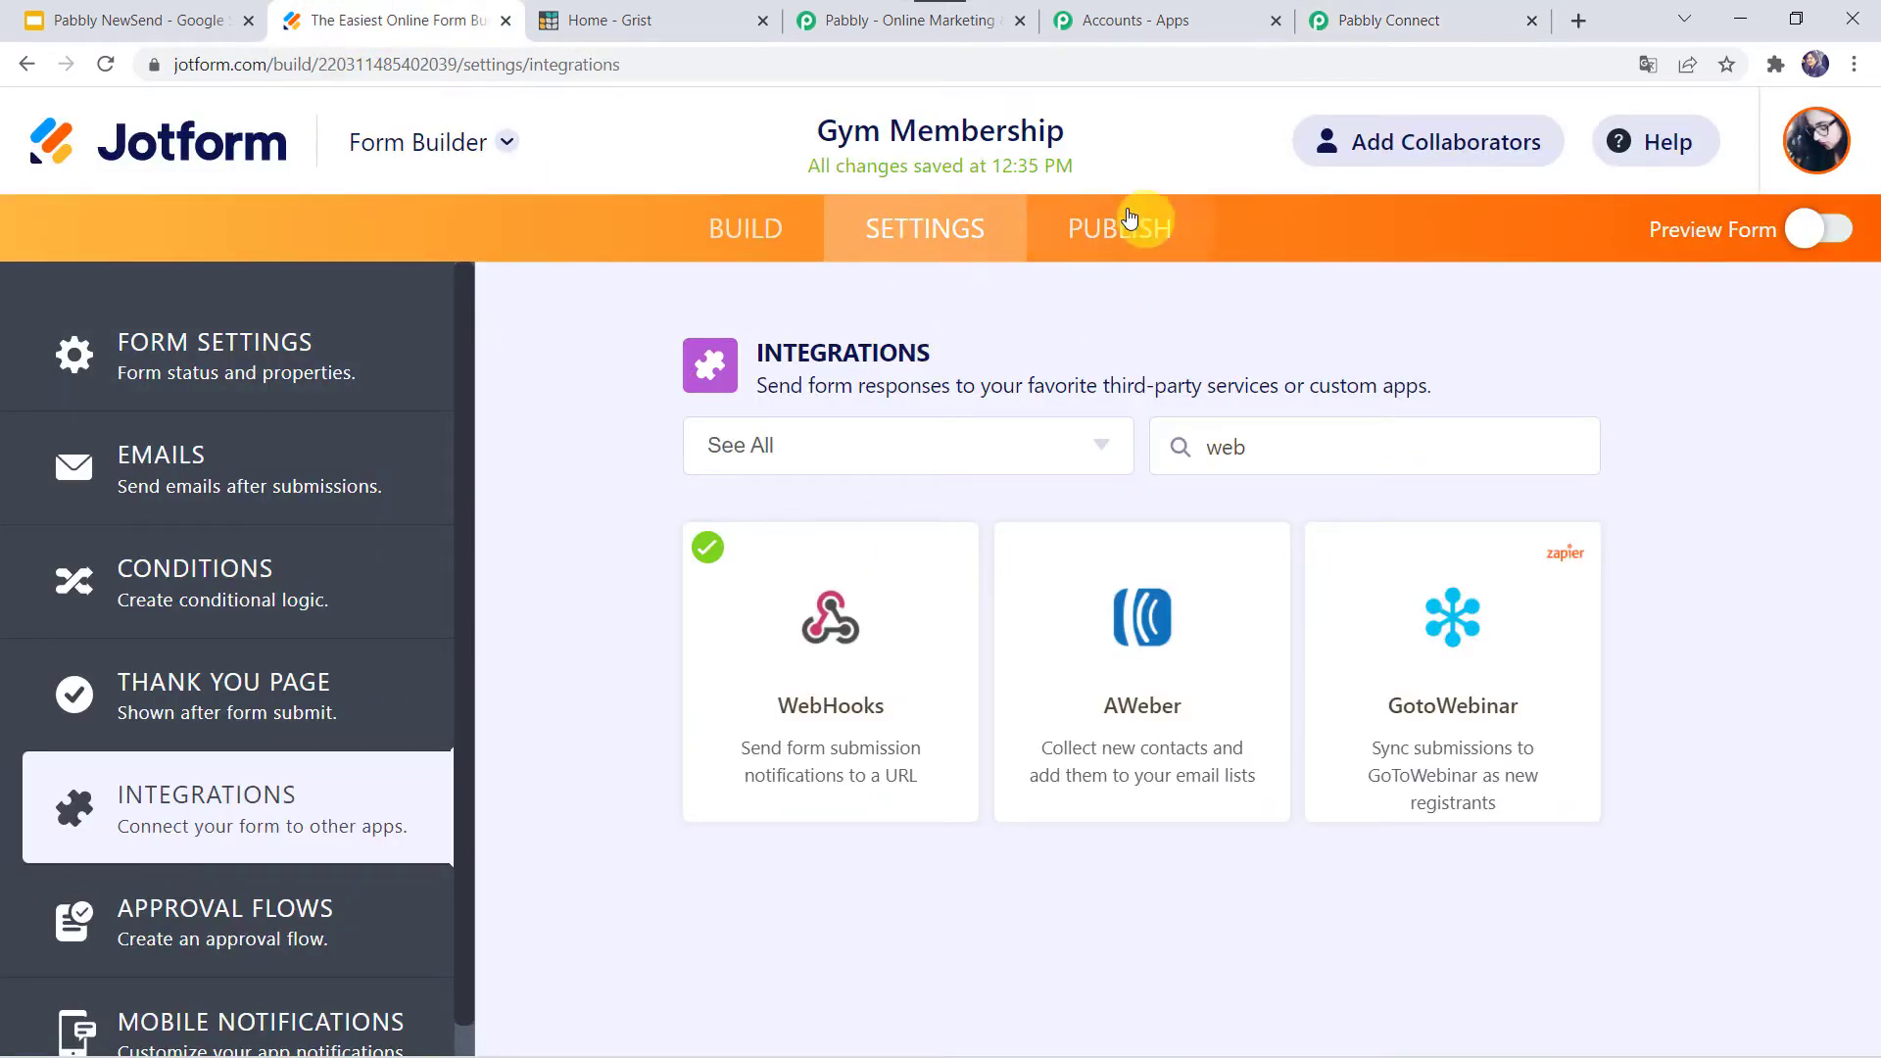
click(1103, 228)
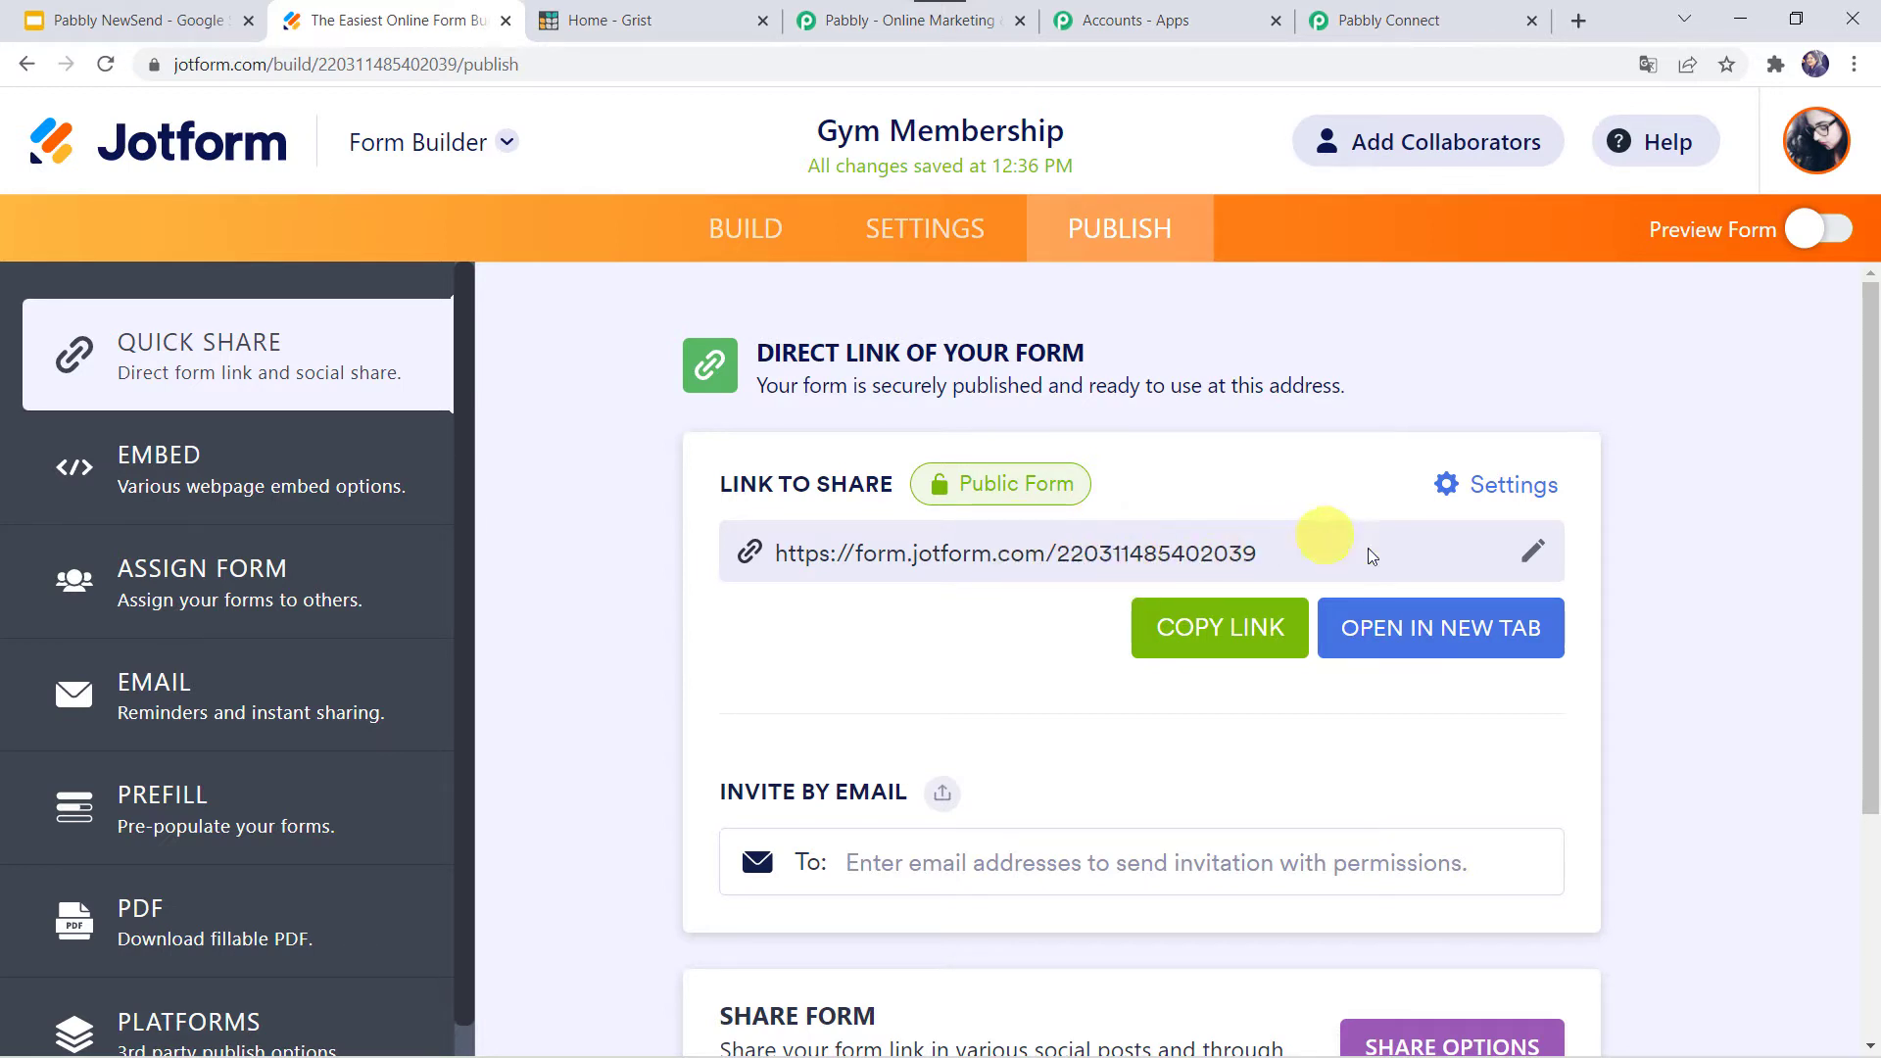
- Open the live form in a new tab and enter the member's first name and e-mail
click(1435, 638)
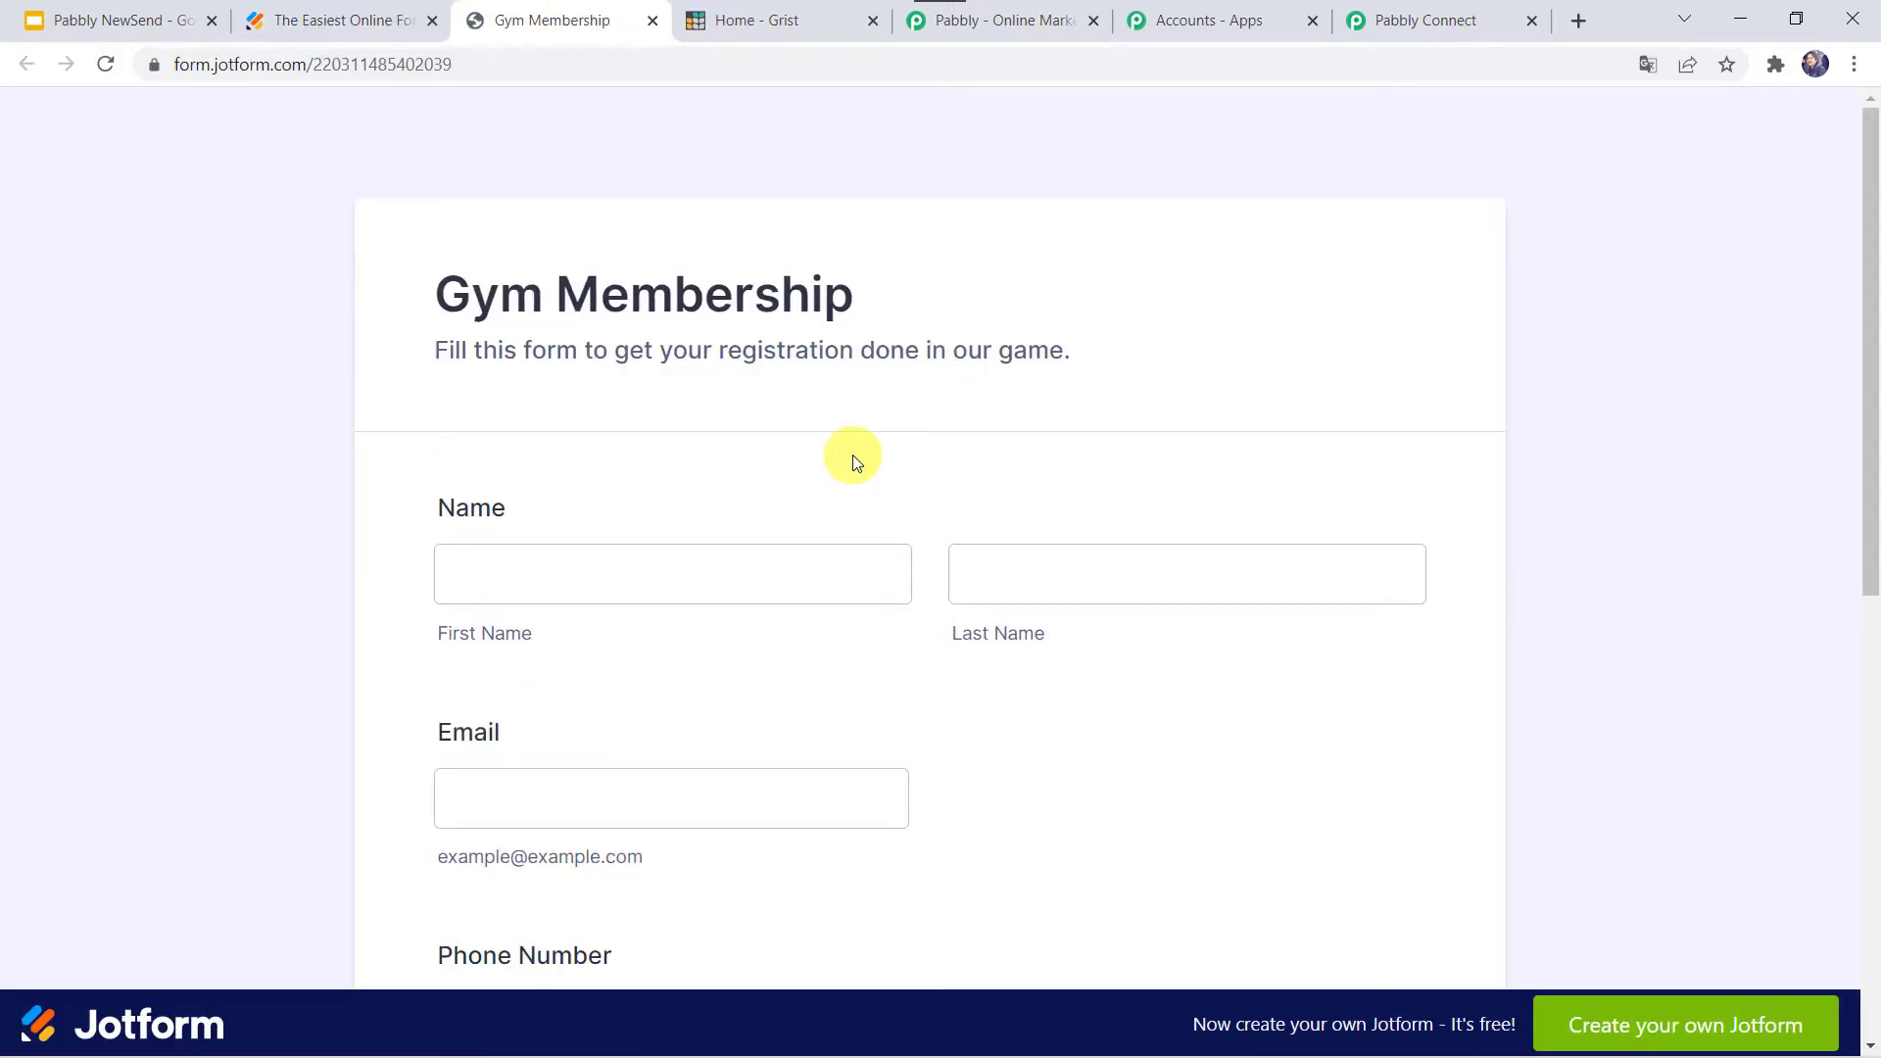
click(634, 551)
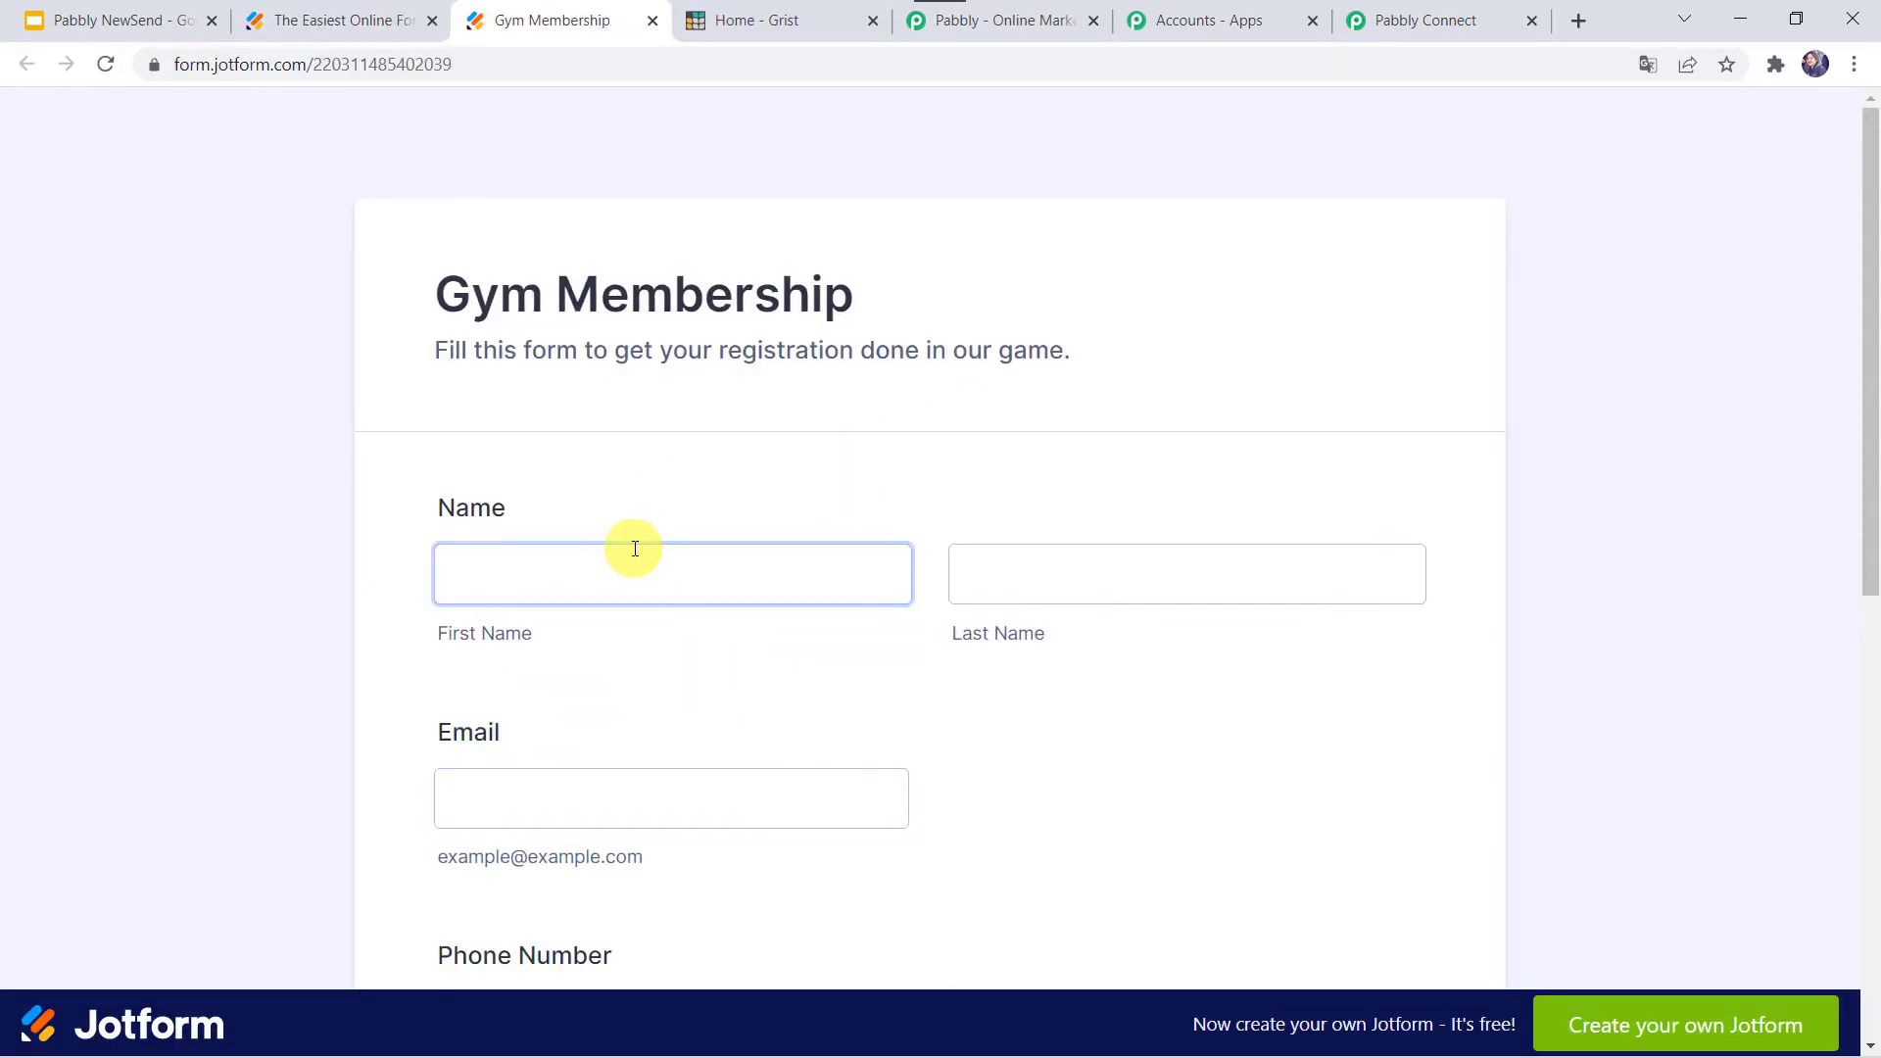
click(601, 576)
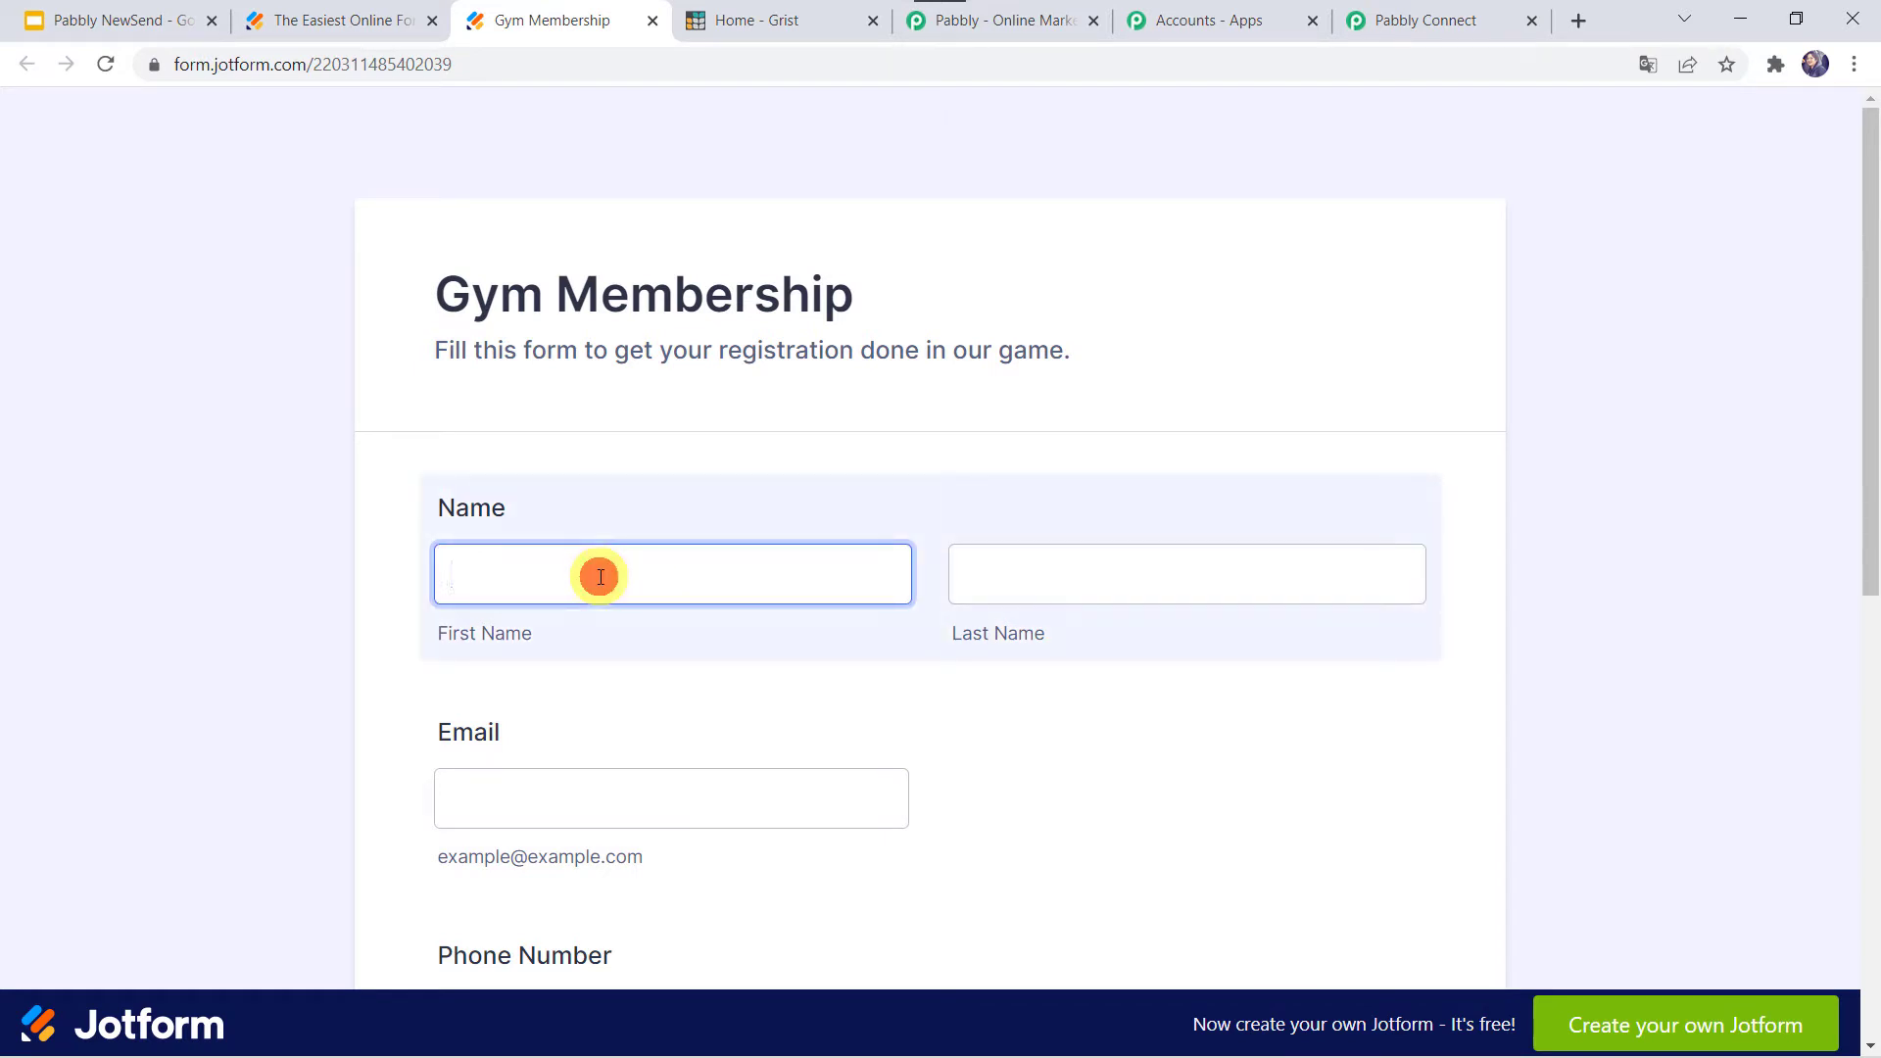
text(Adam)
key(Tab)
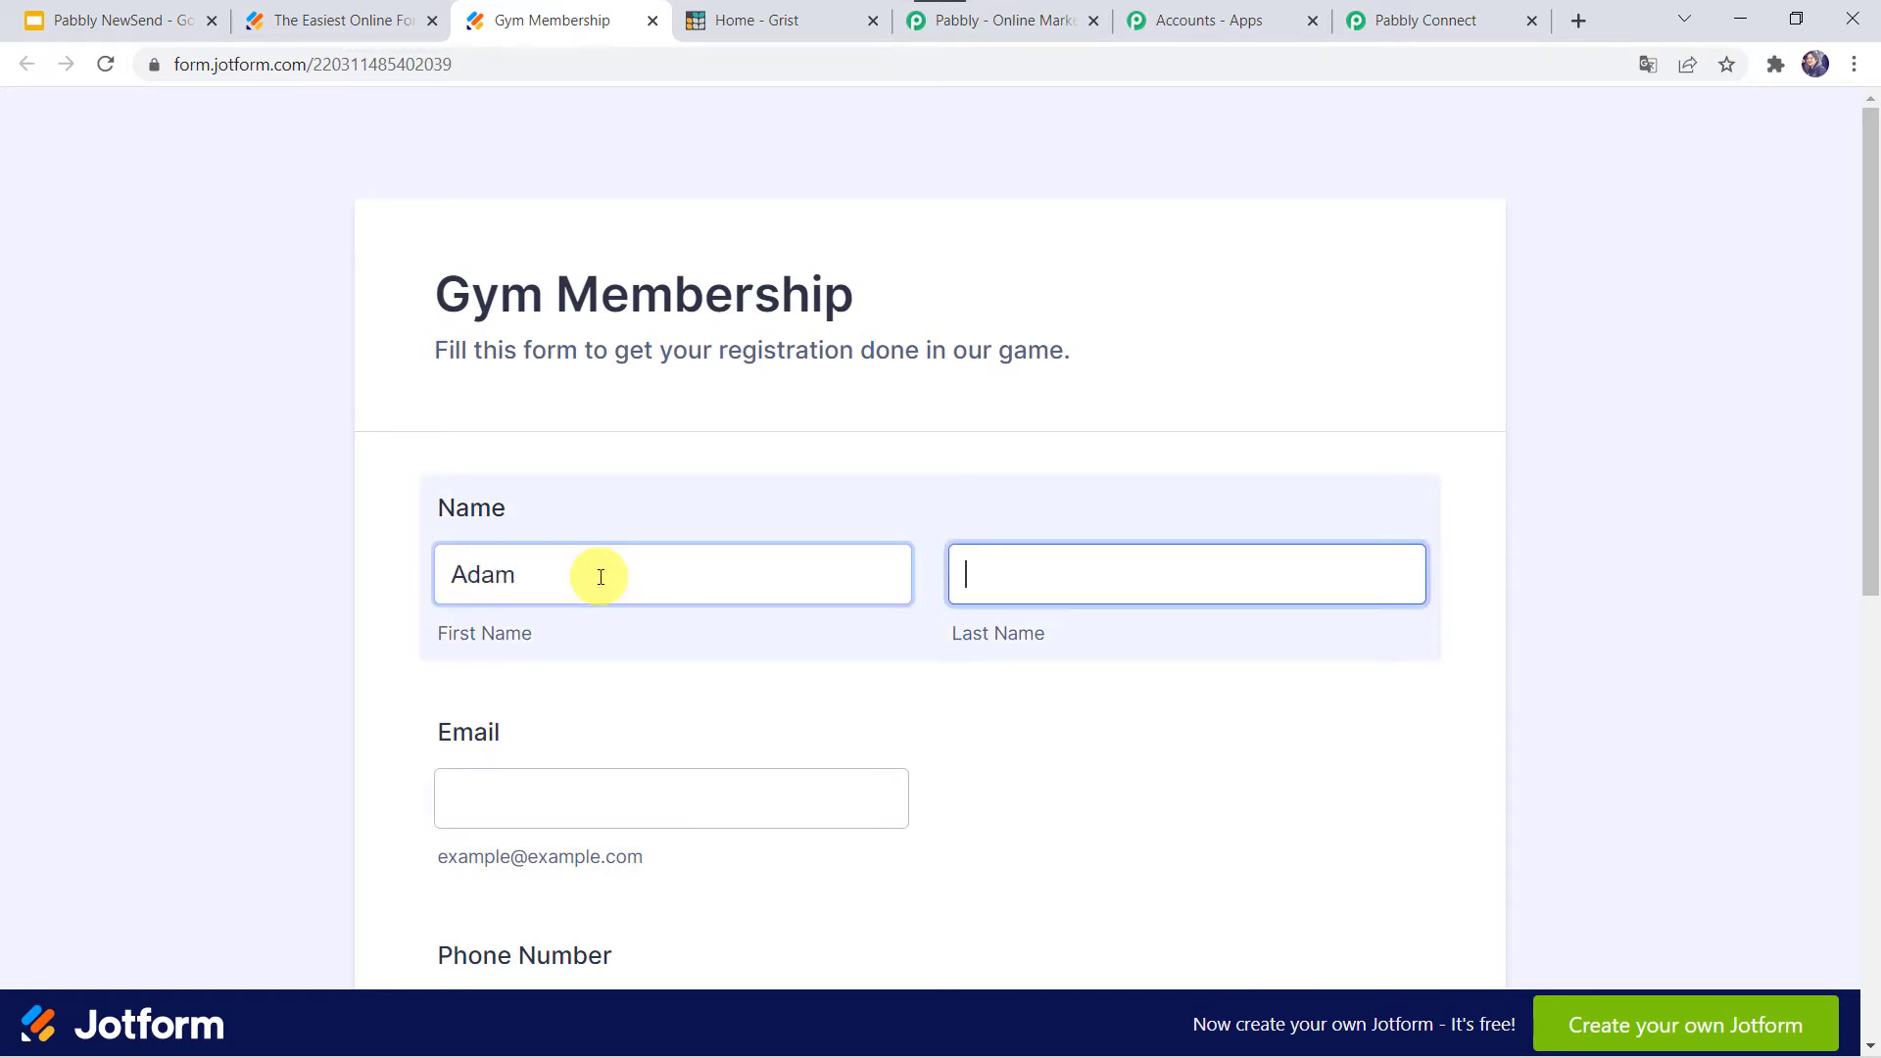
key(Tab)
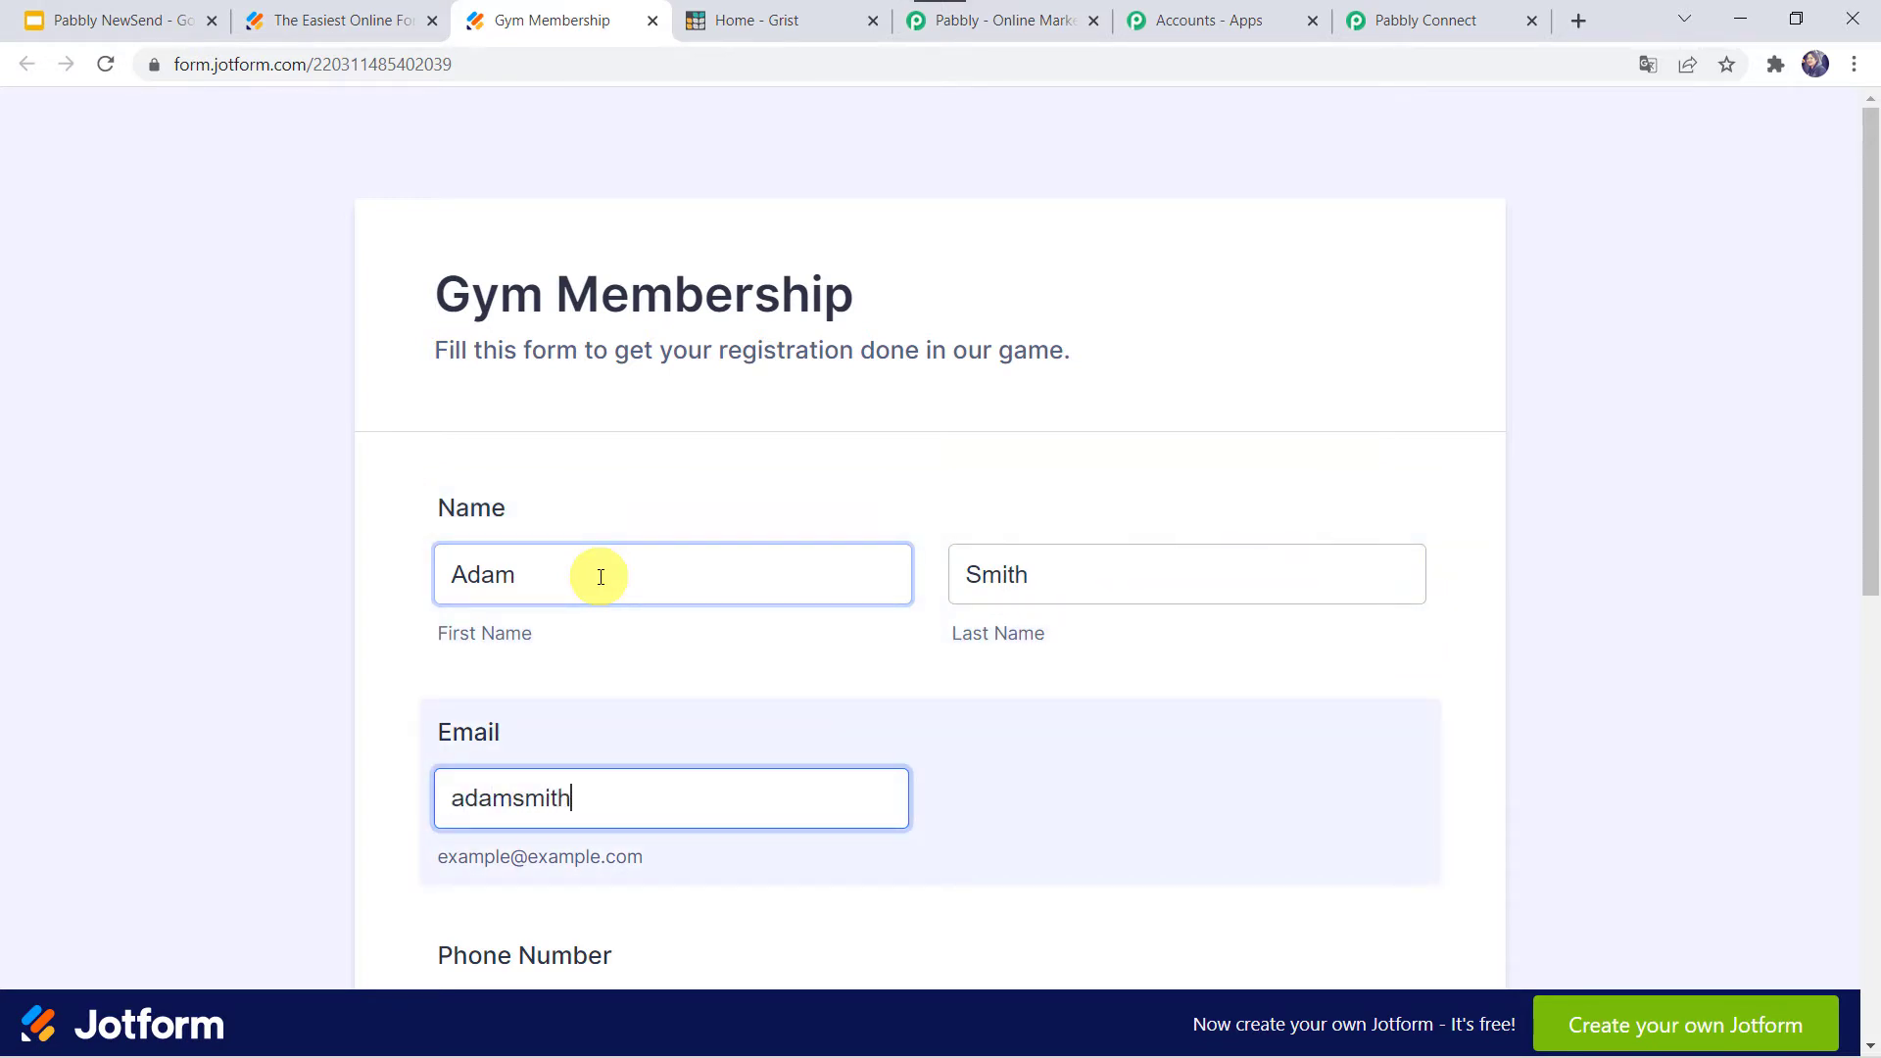
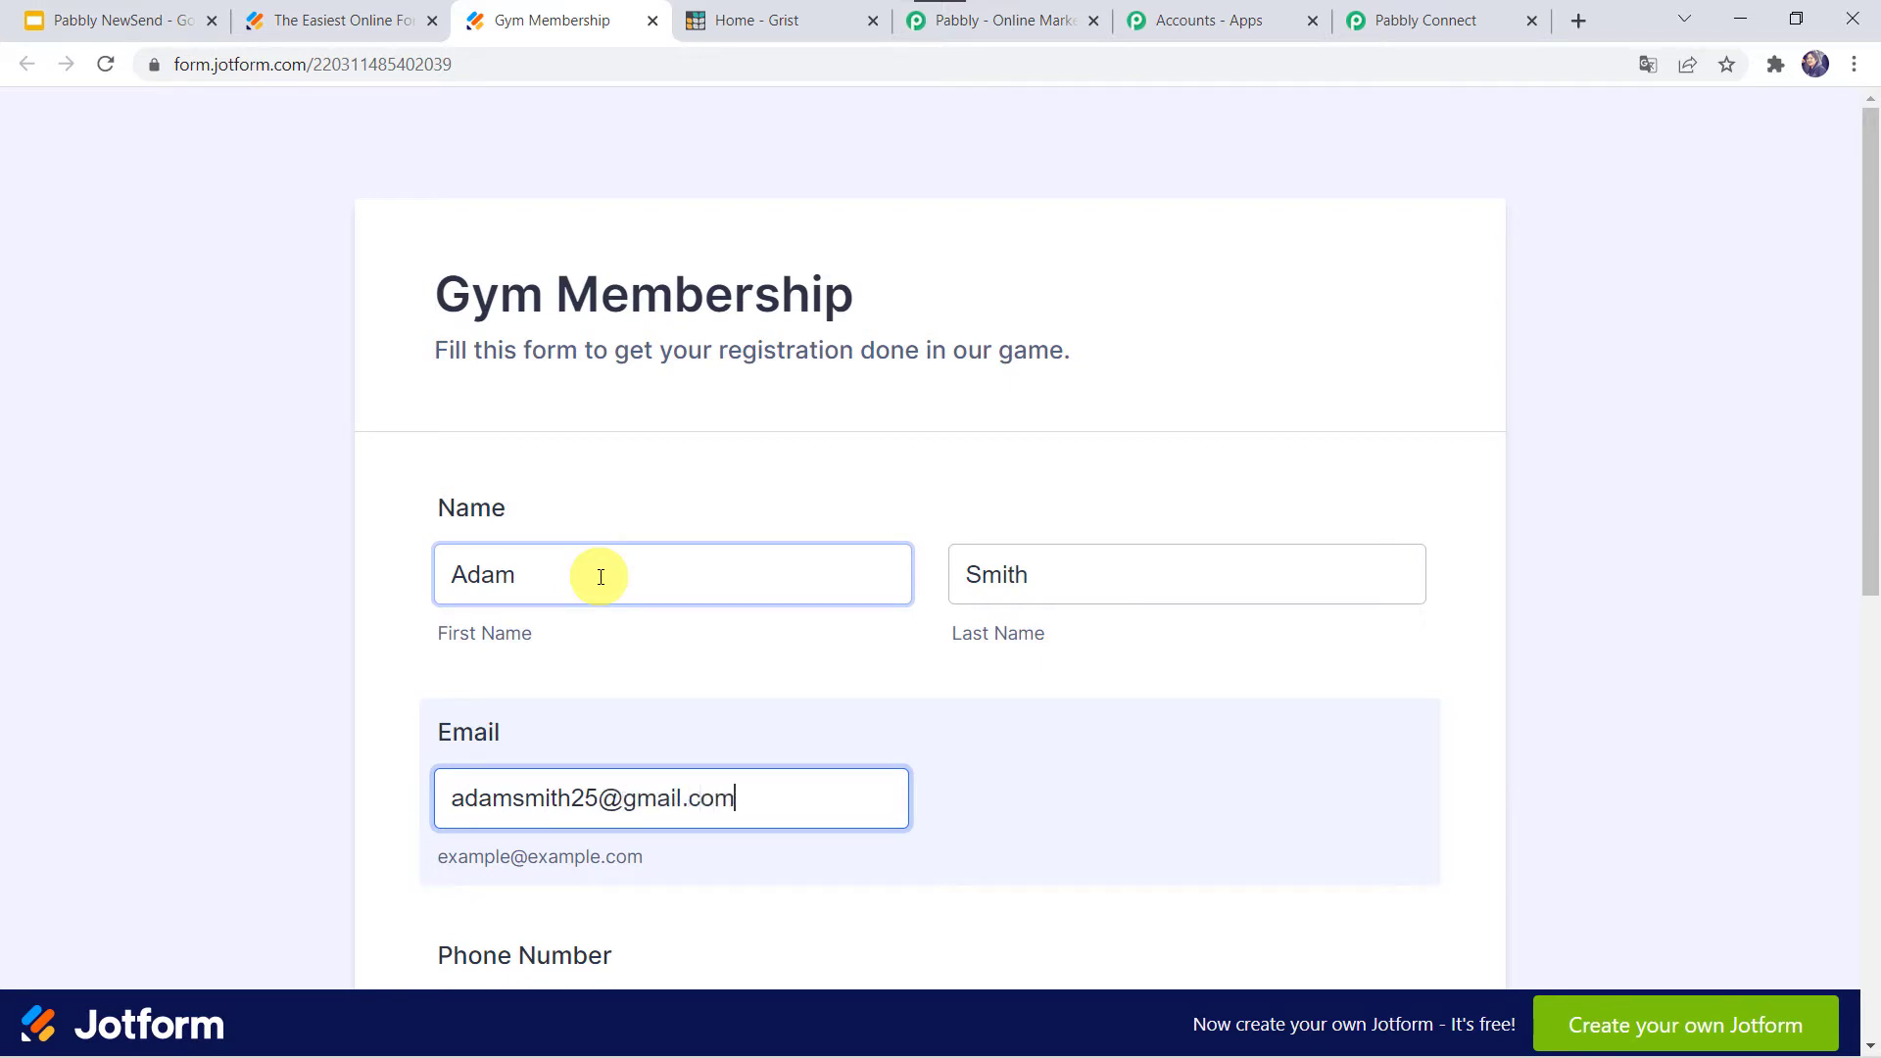
- Fill in the phone and postal address, choose Male as gender, and submit the form
key(Tab)
scroll(601, 576, down, 4)
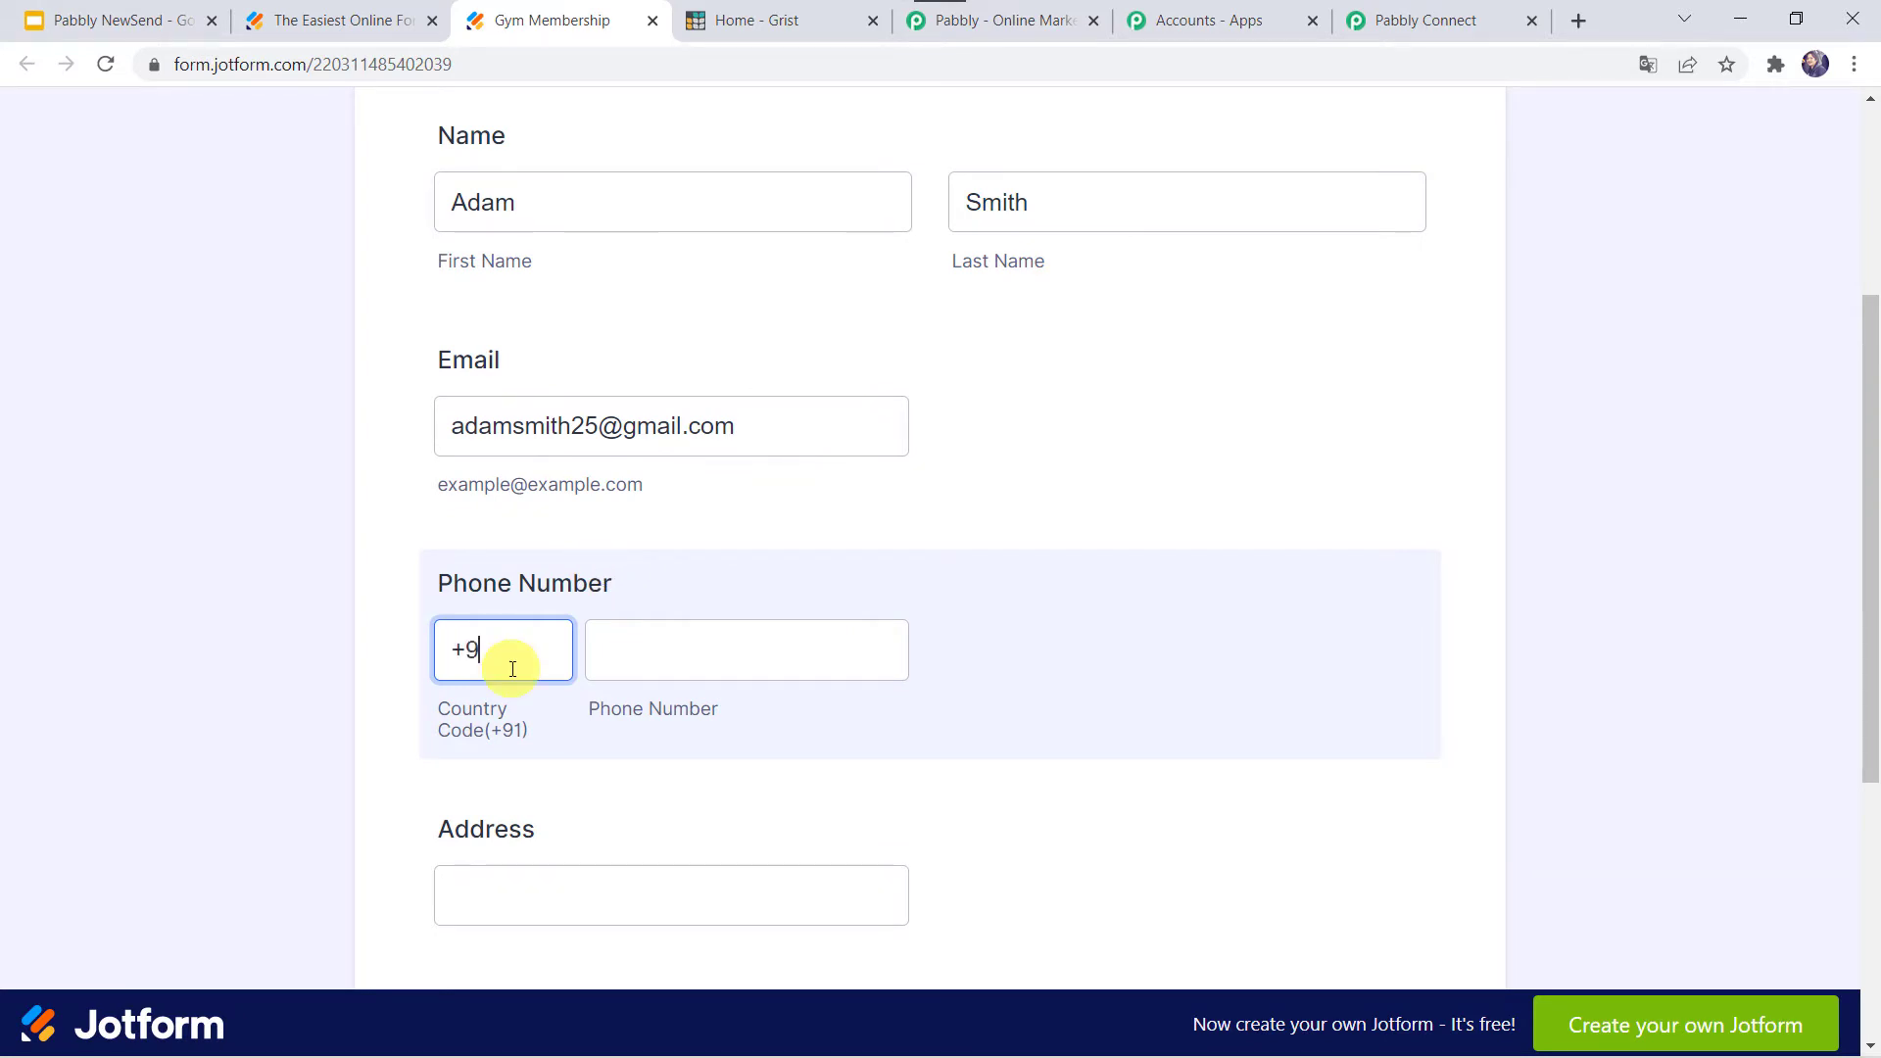
key(Tab)
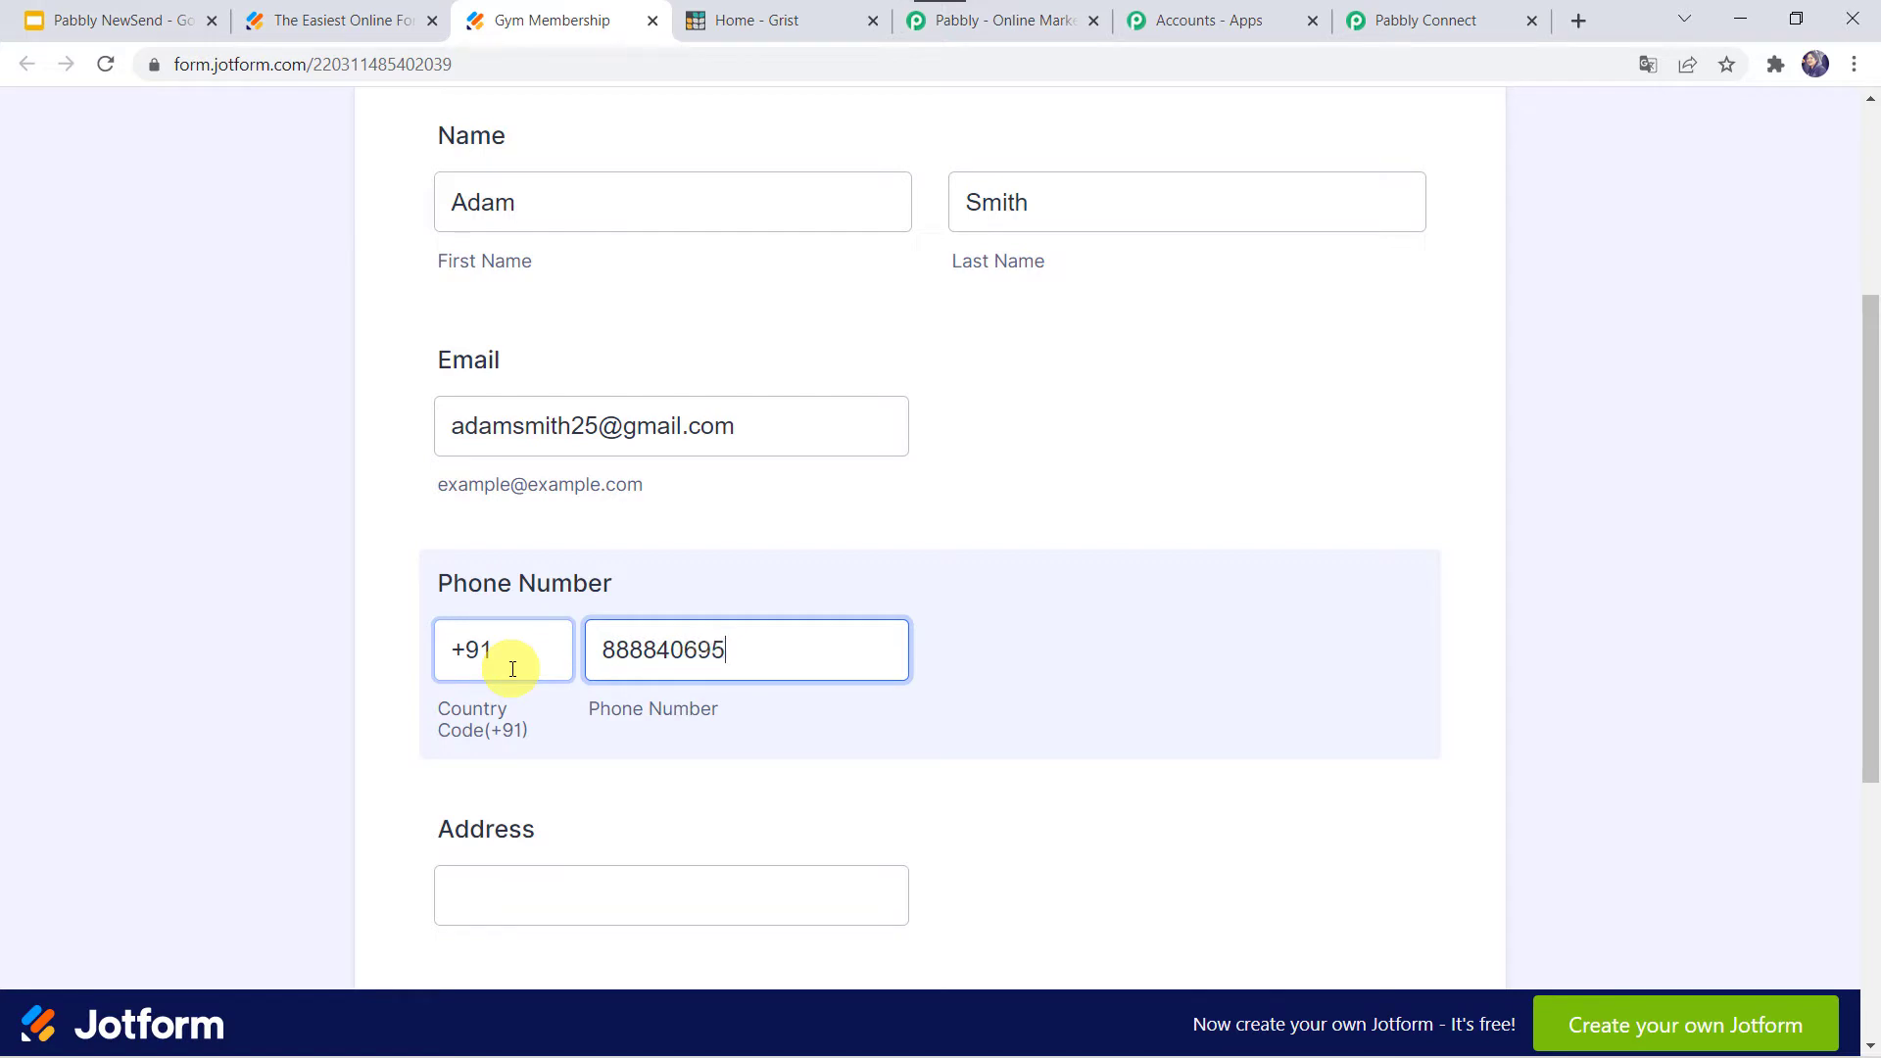
key(Tab)
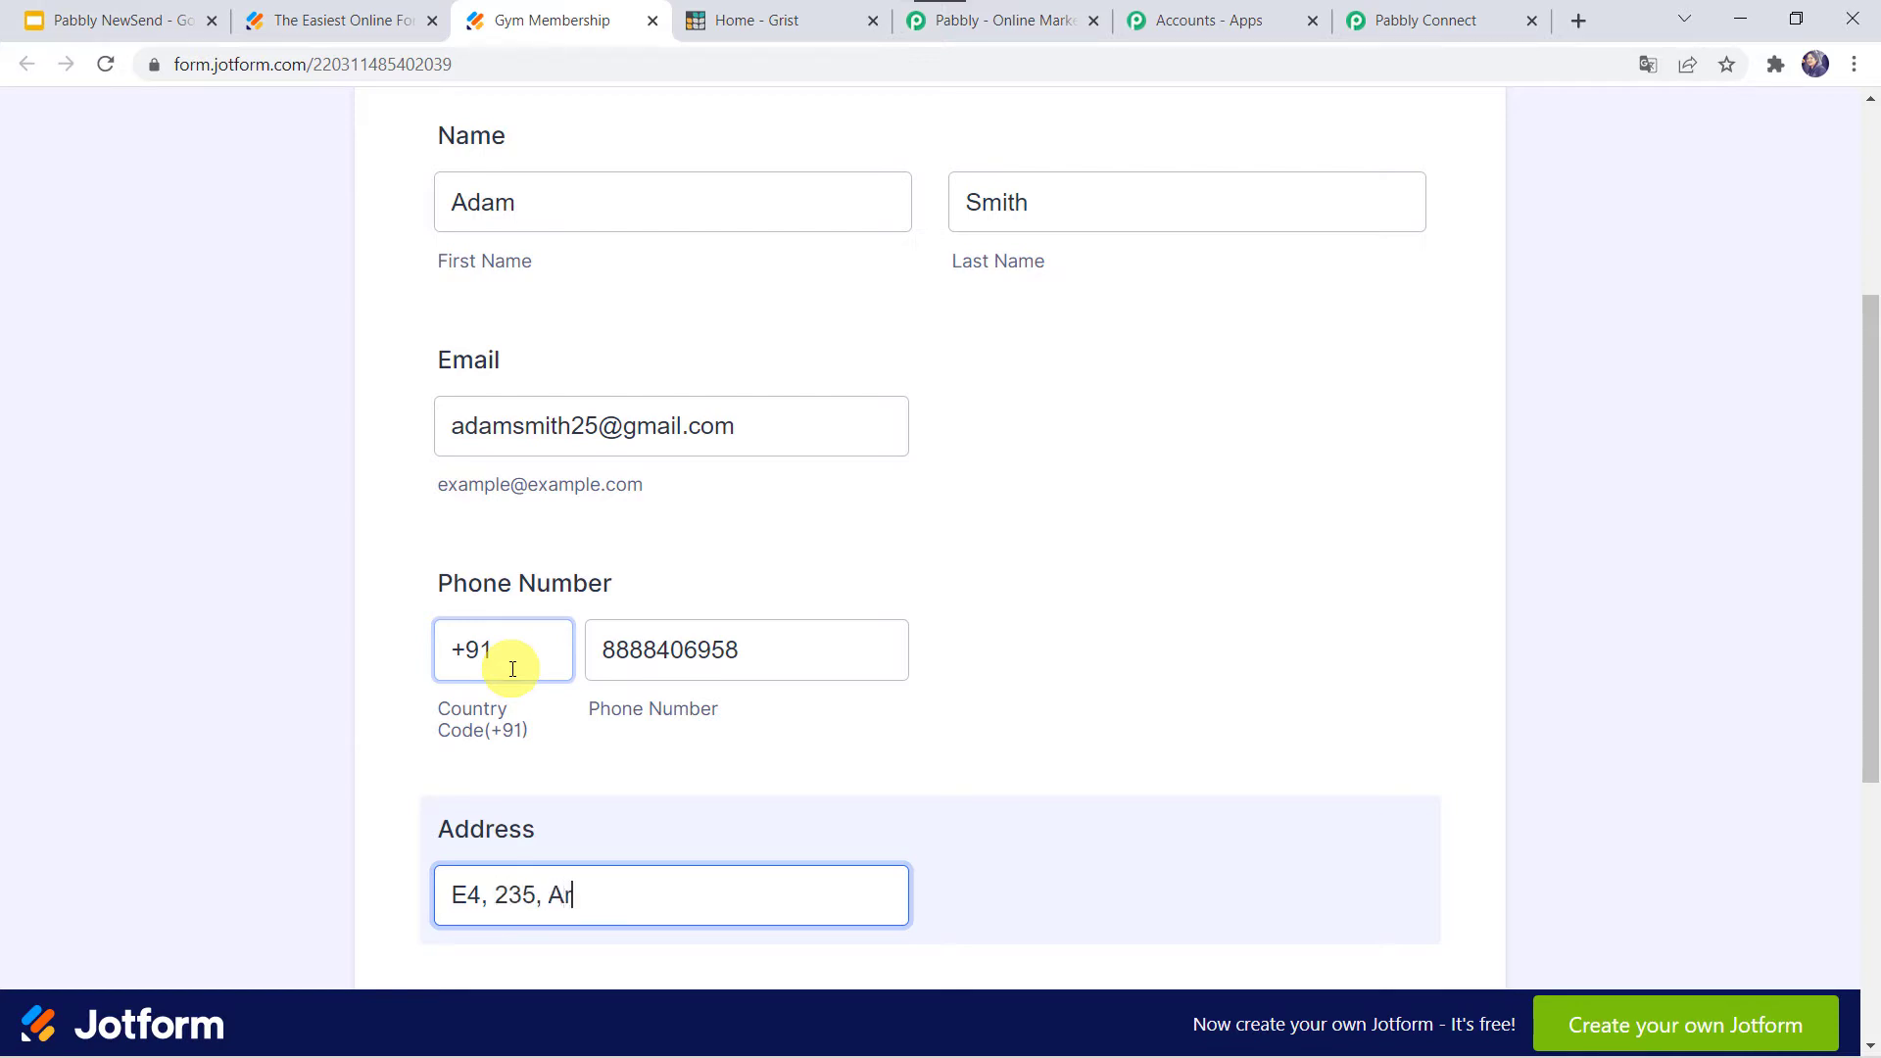
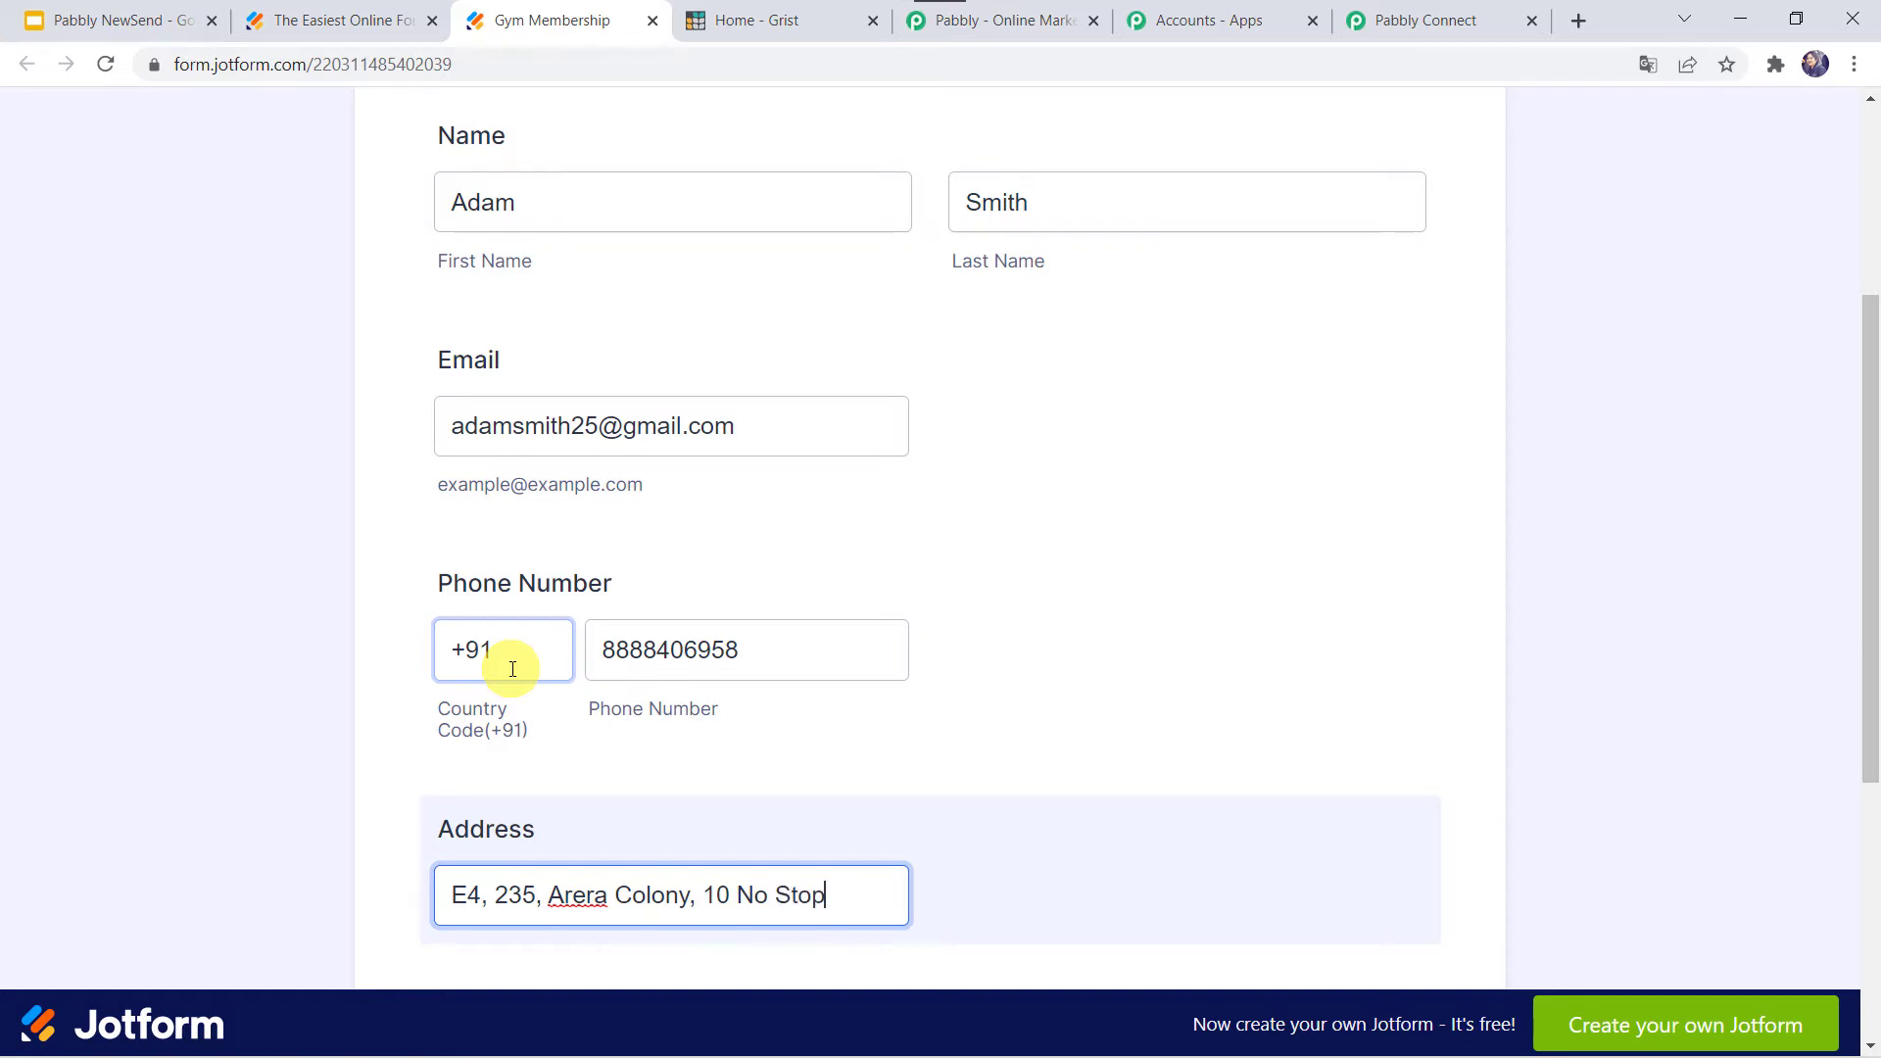
scroll(512, 669, down, 3)
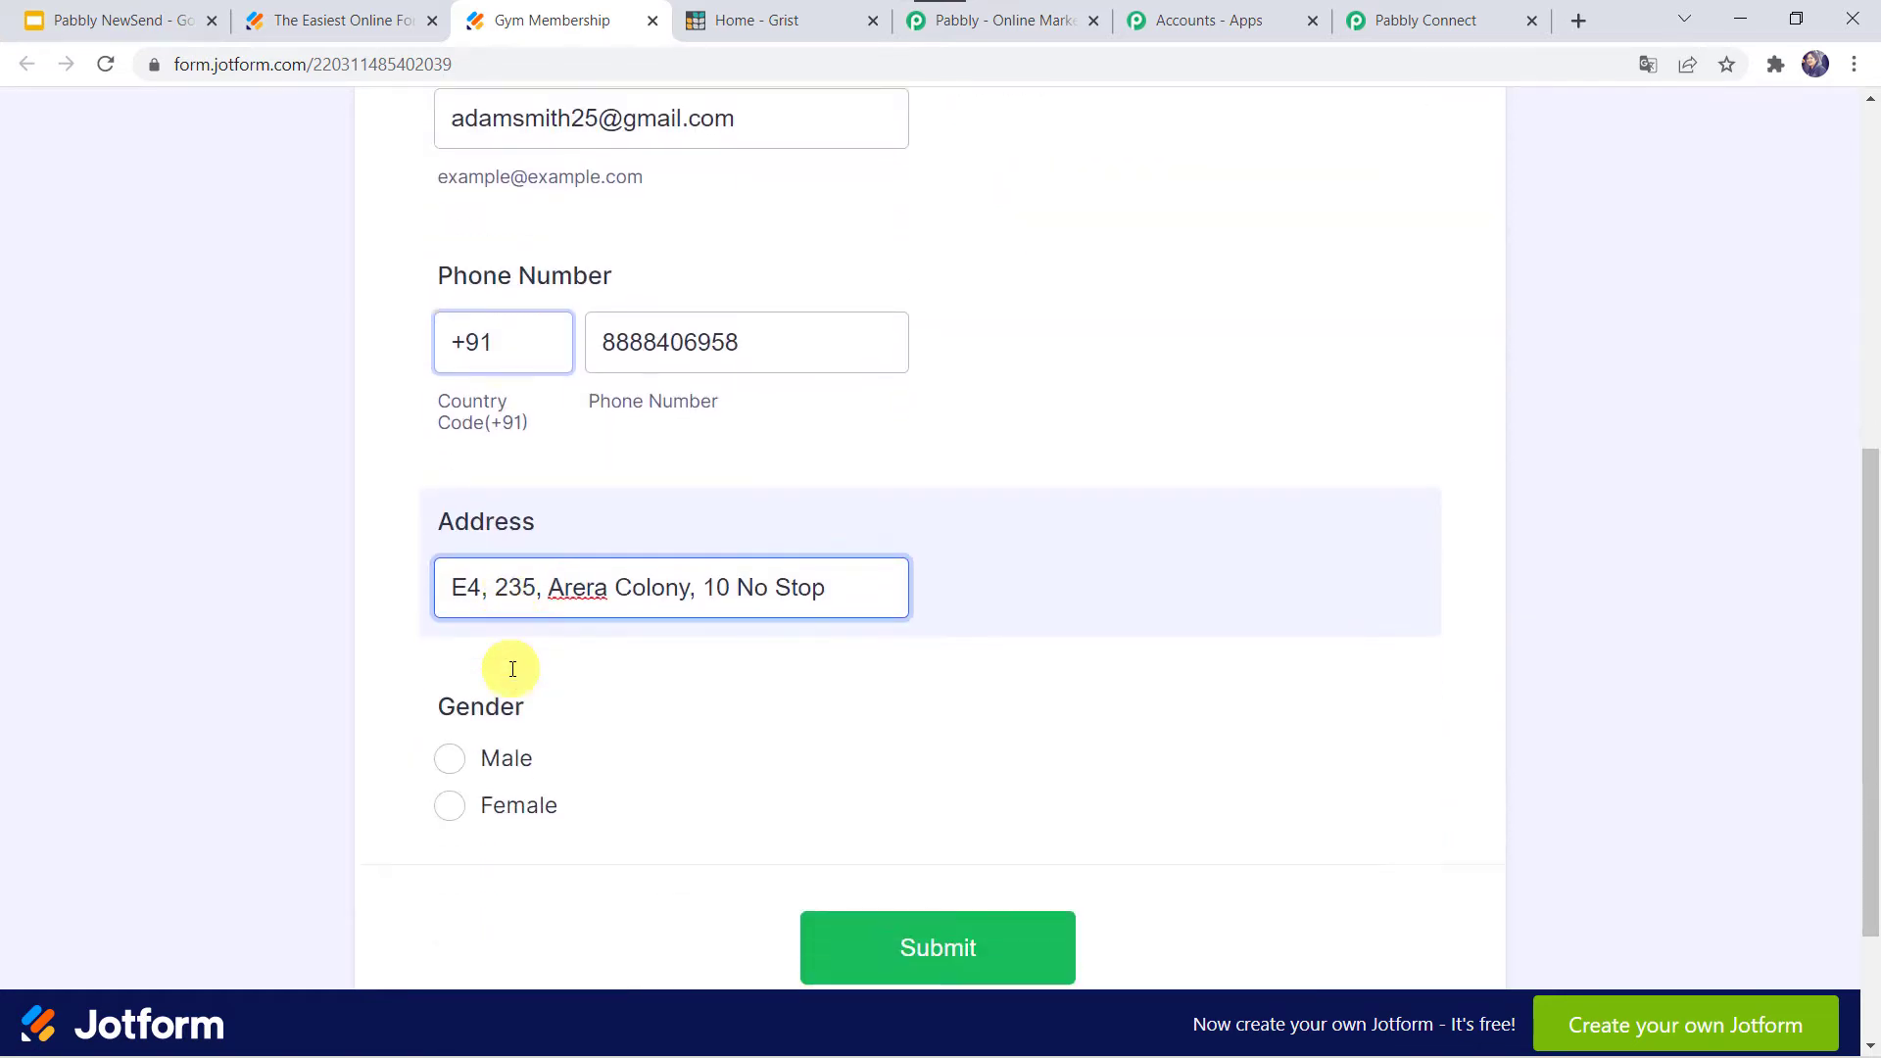
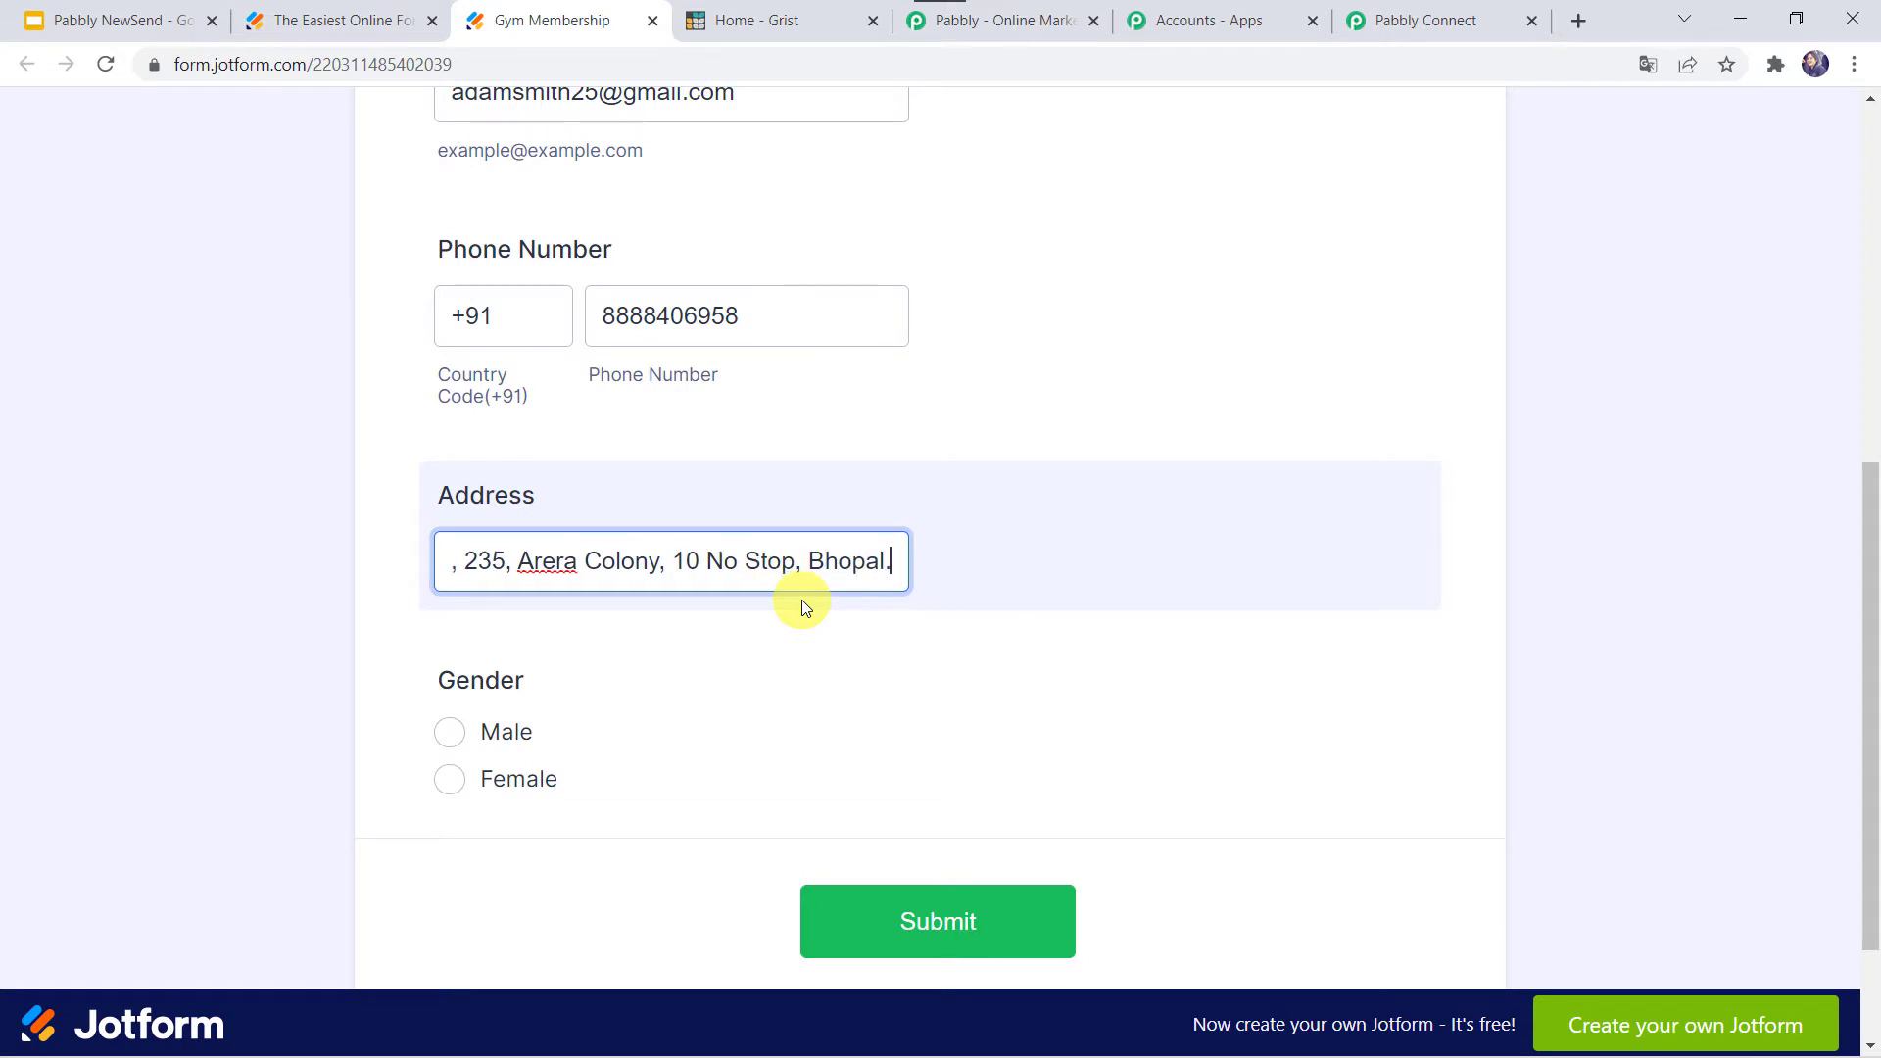
click(450, 732)
click(929, 931)
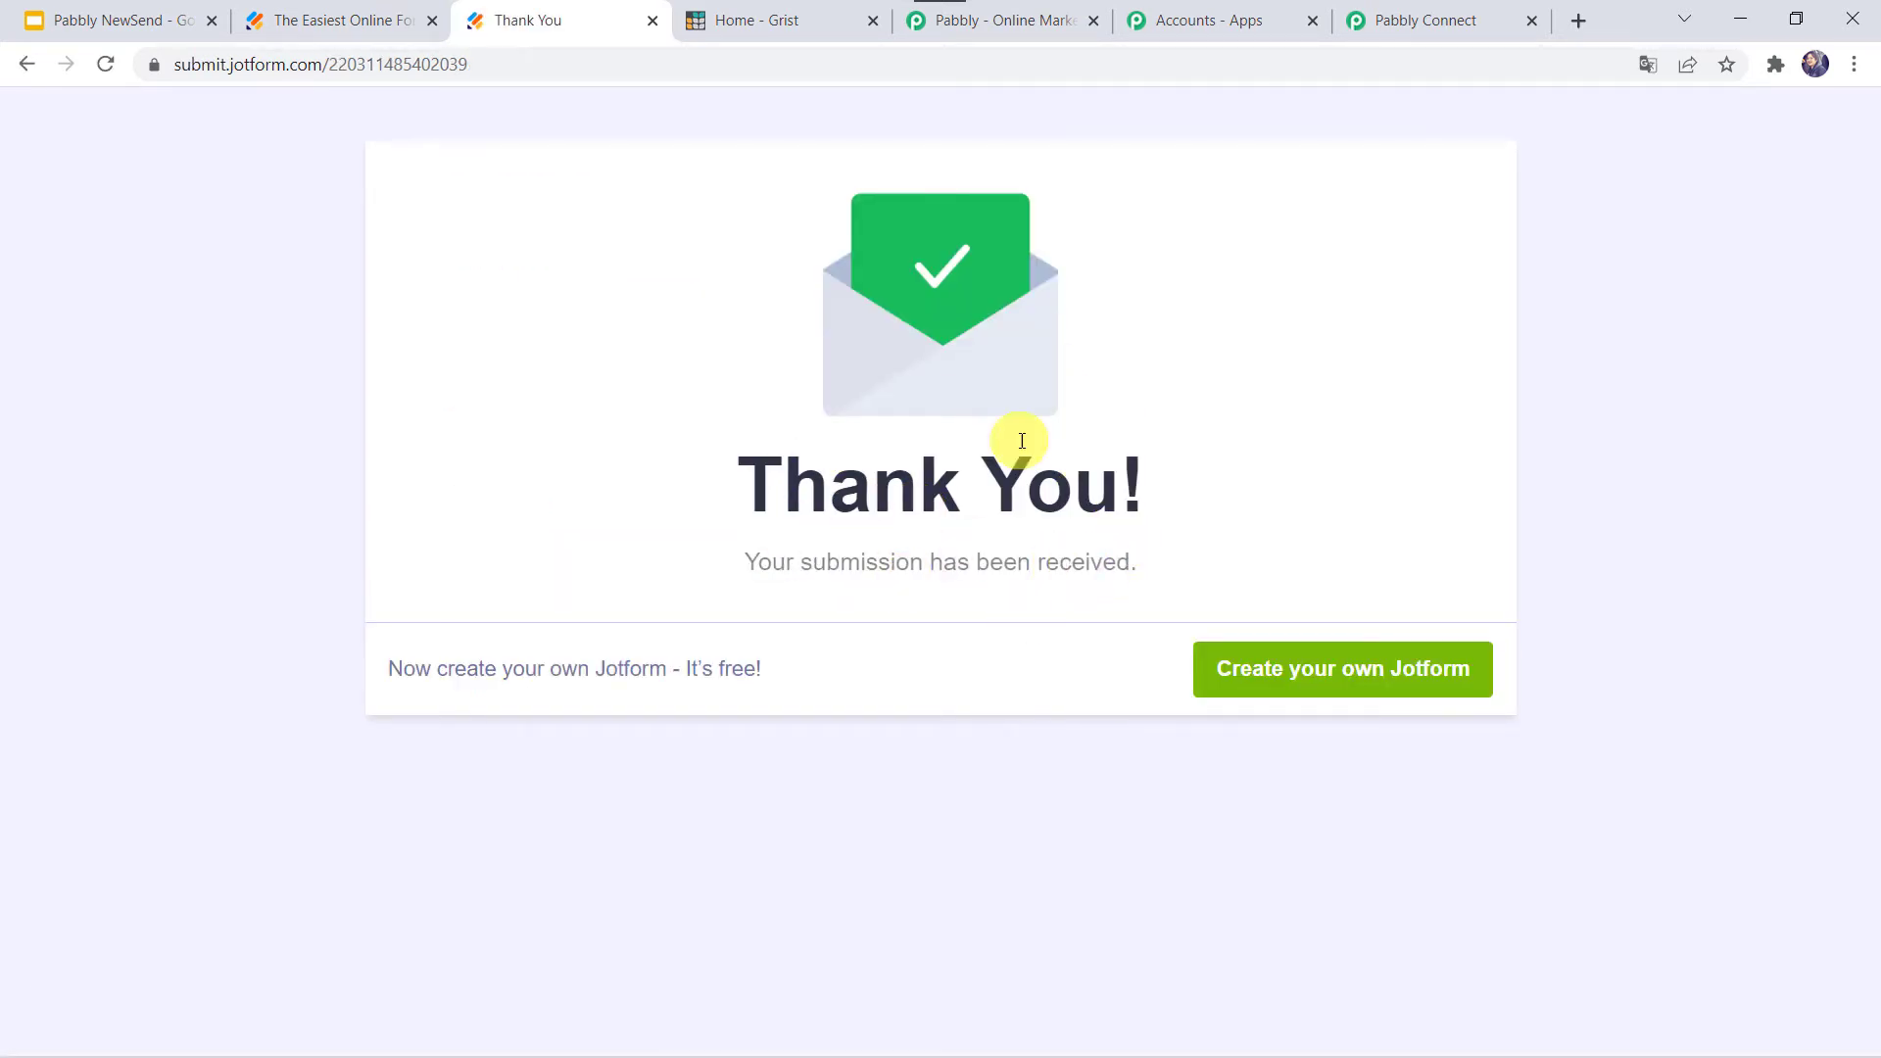
click(1426, 19)
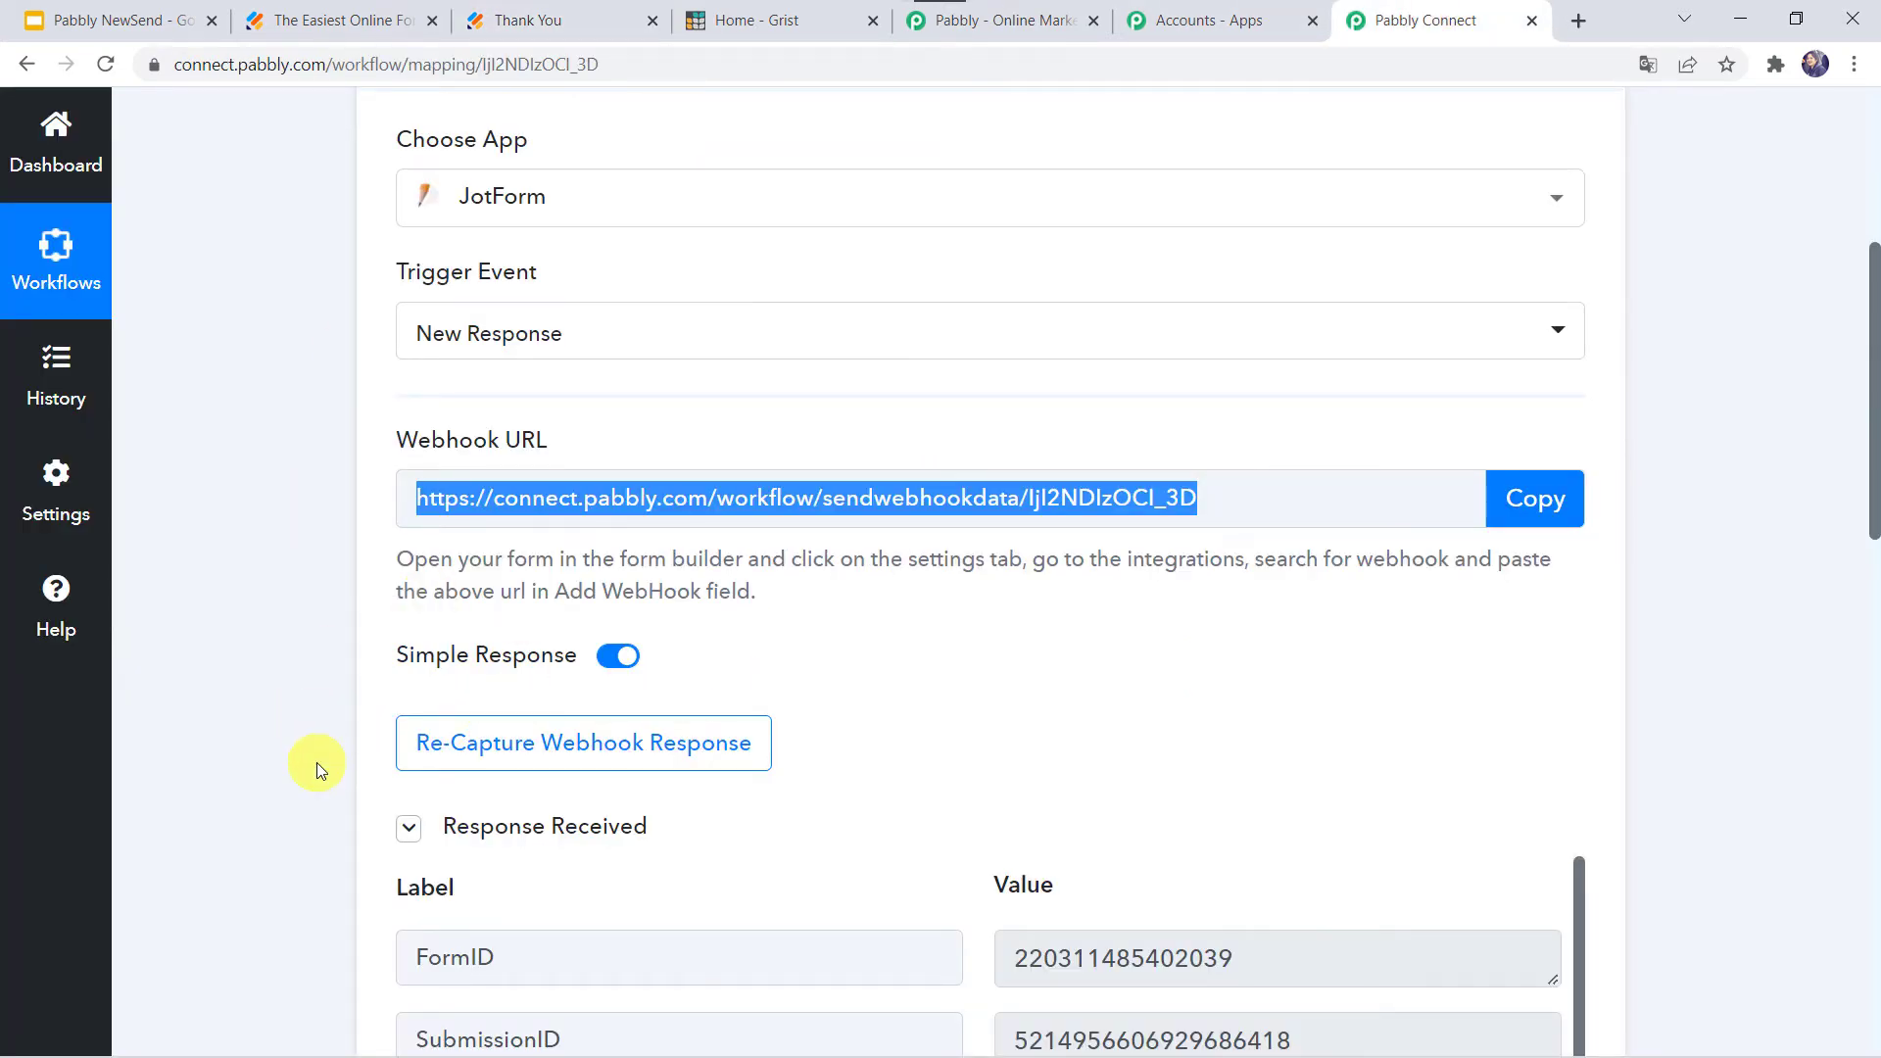
- Scroll through the received response to review each submitted Gym Membership field value
scroll(316, 762, down, 5)
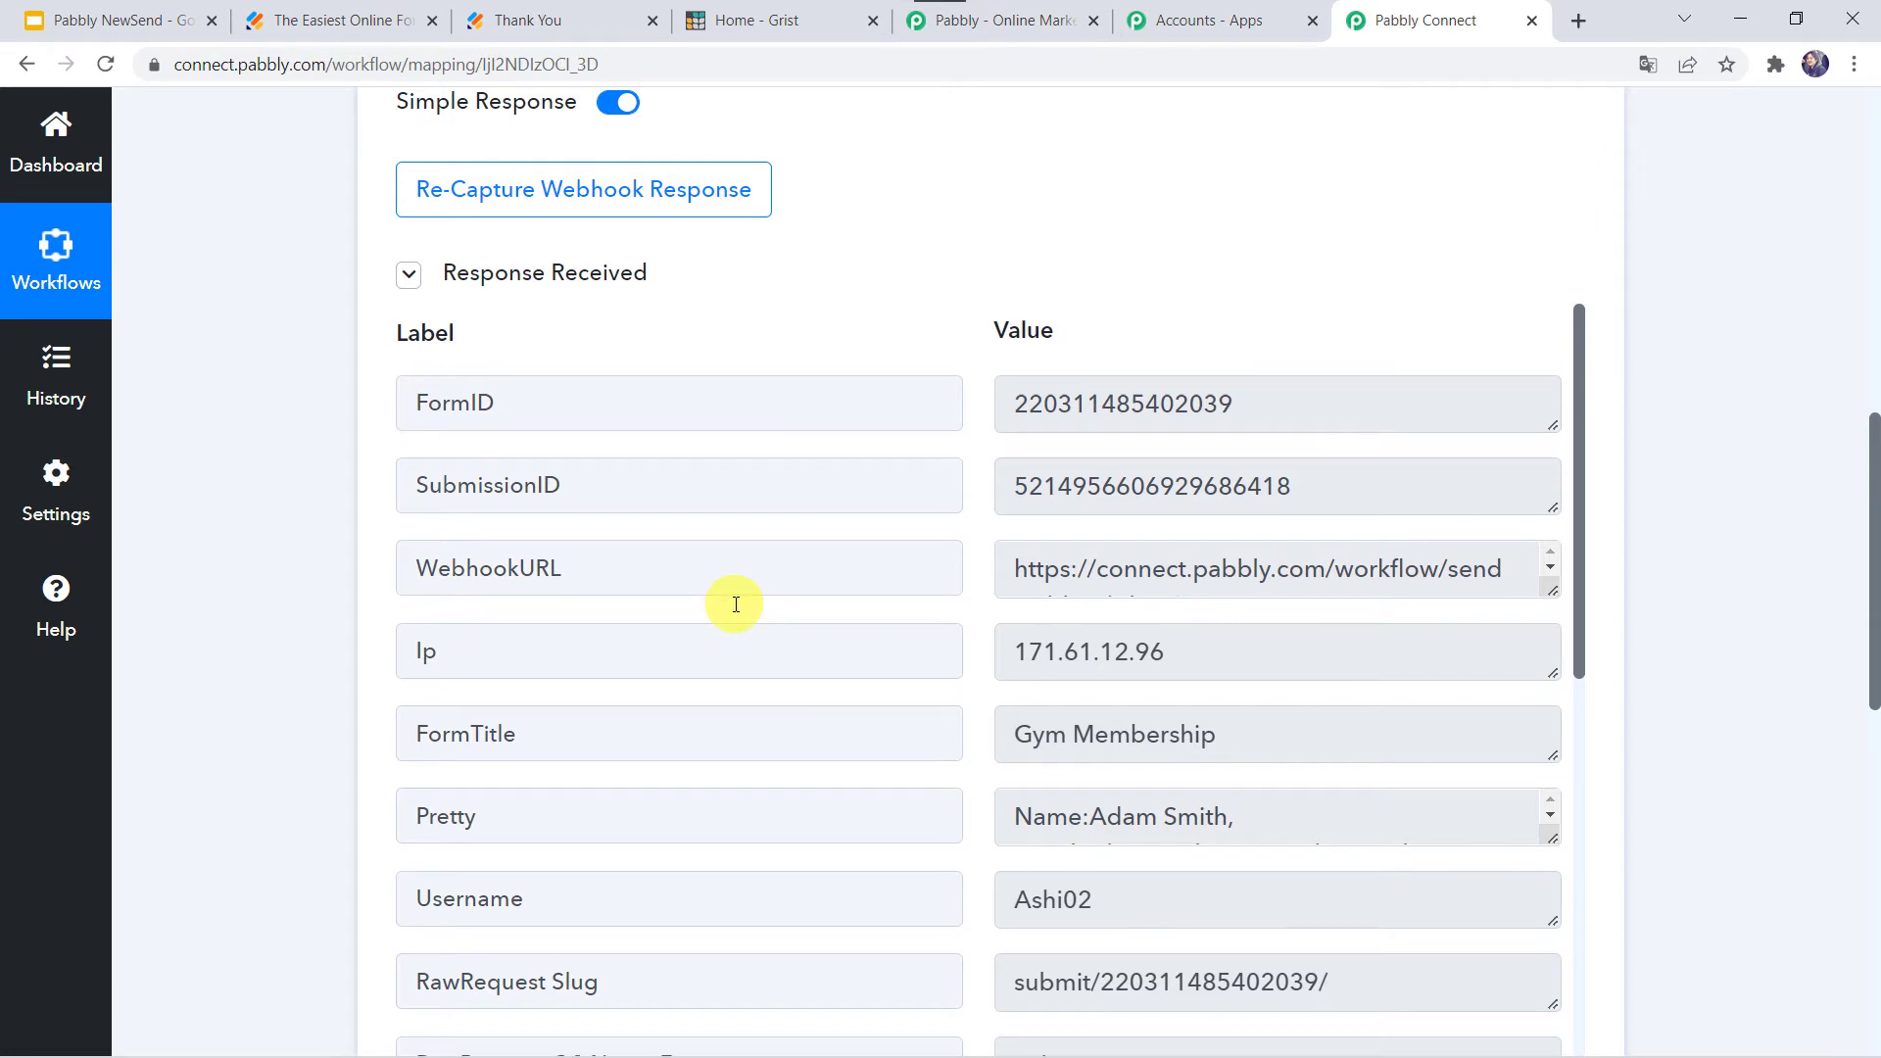
scroll(736, 605, down, 1)
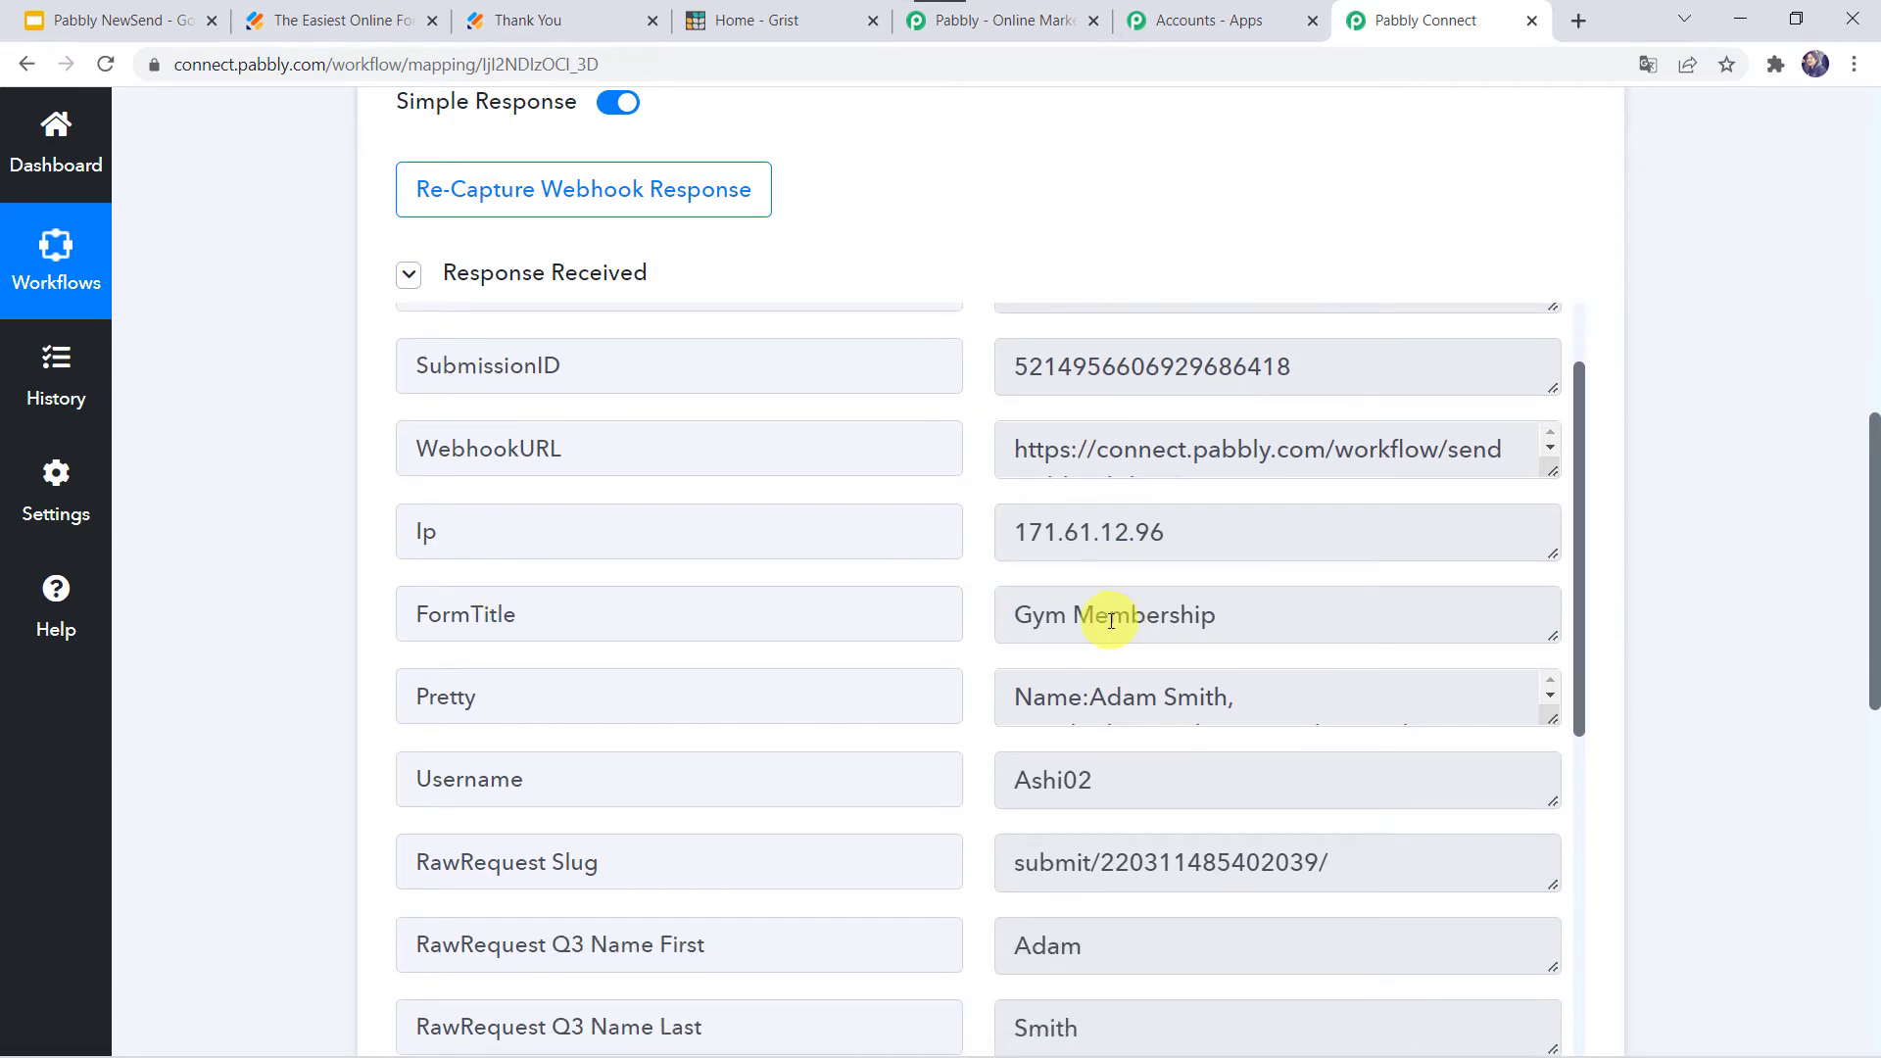
scroll(873, 718, down, 4)
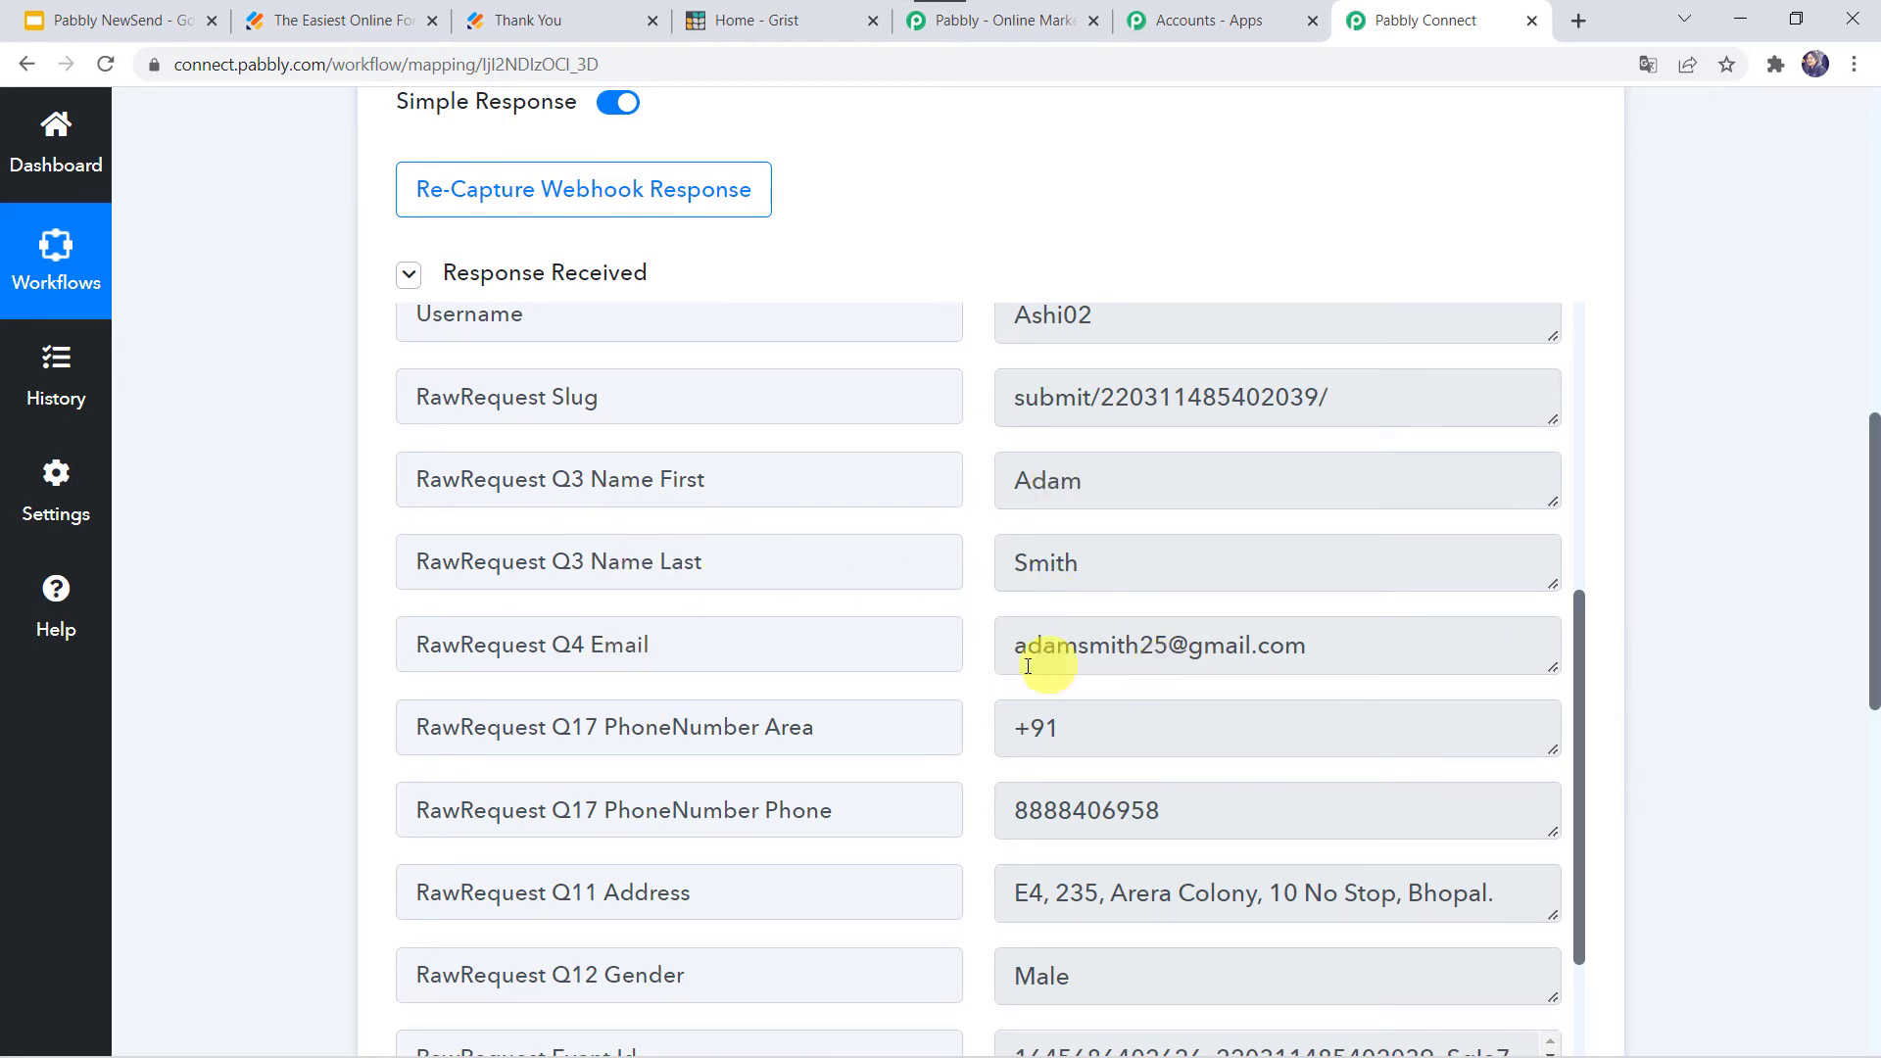
scroll(642, 764, down, 2)
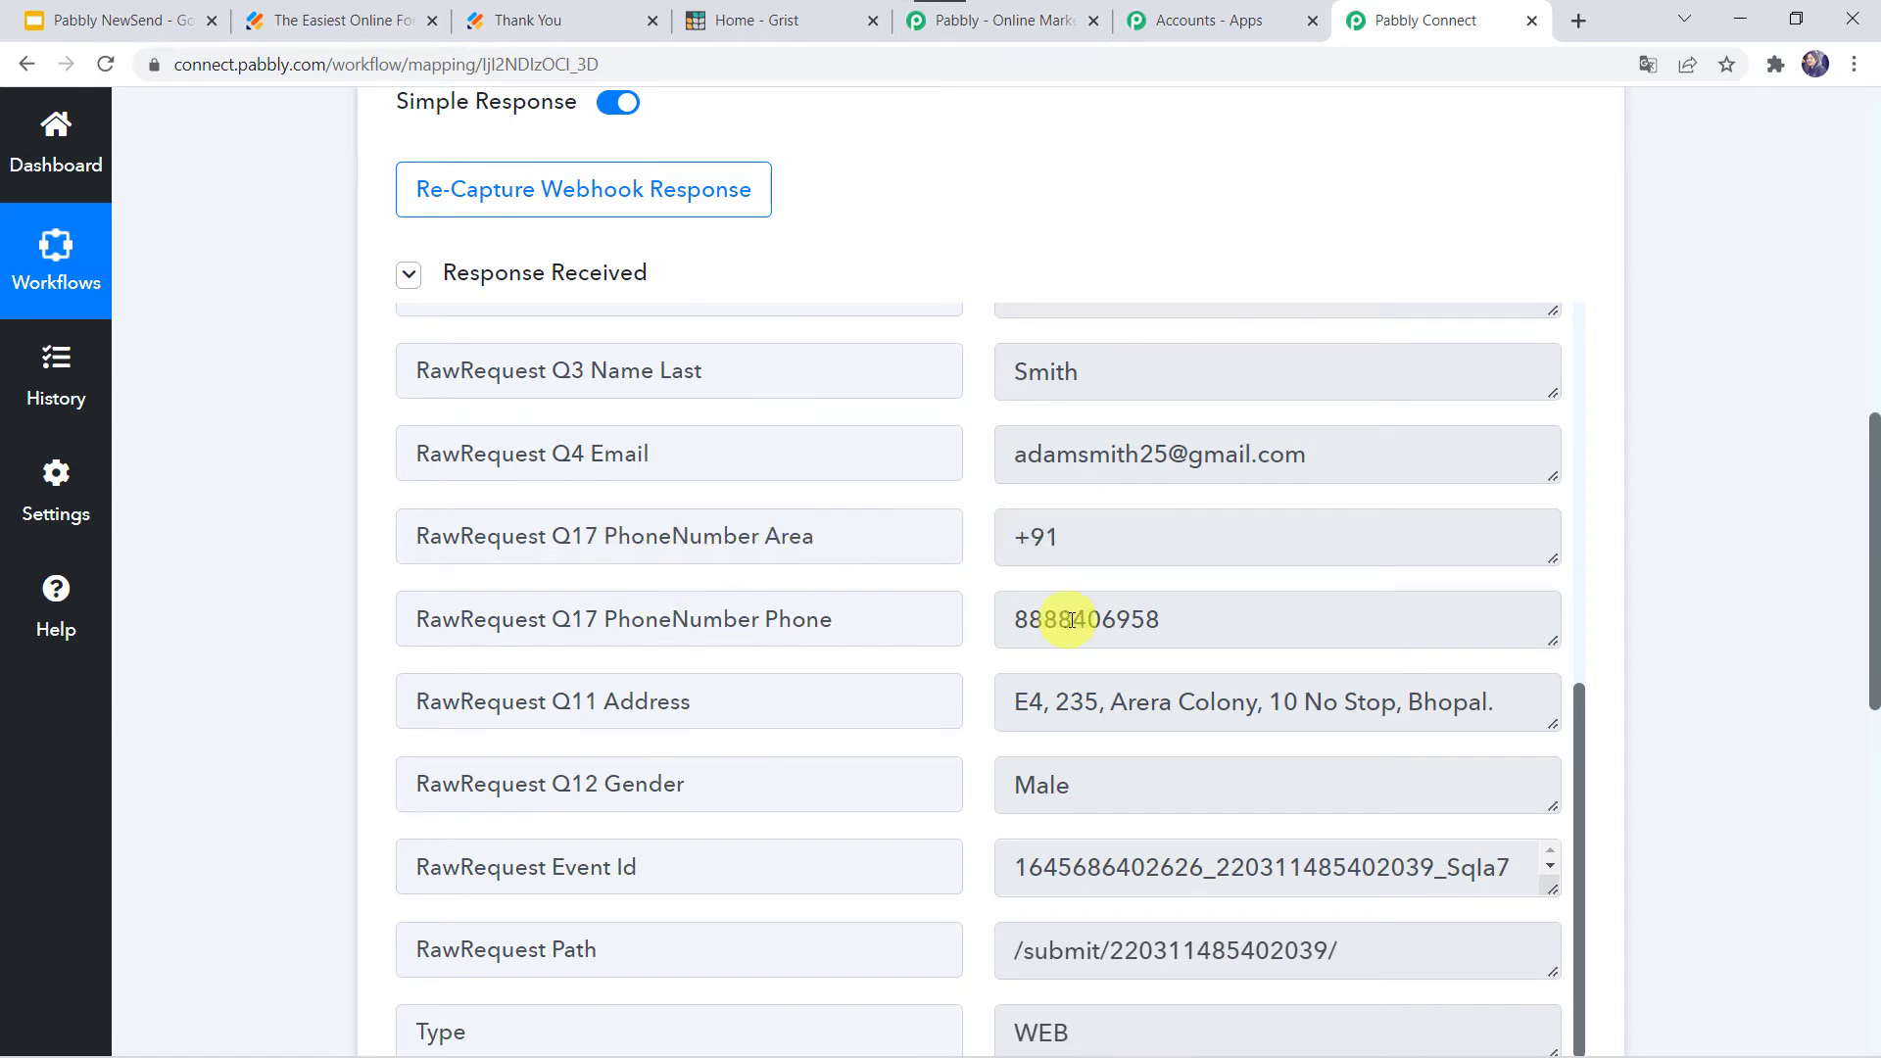
scroll(1078, 710, down, 1)
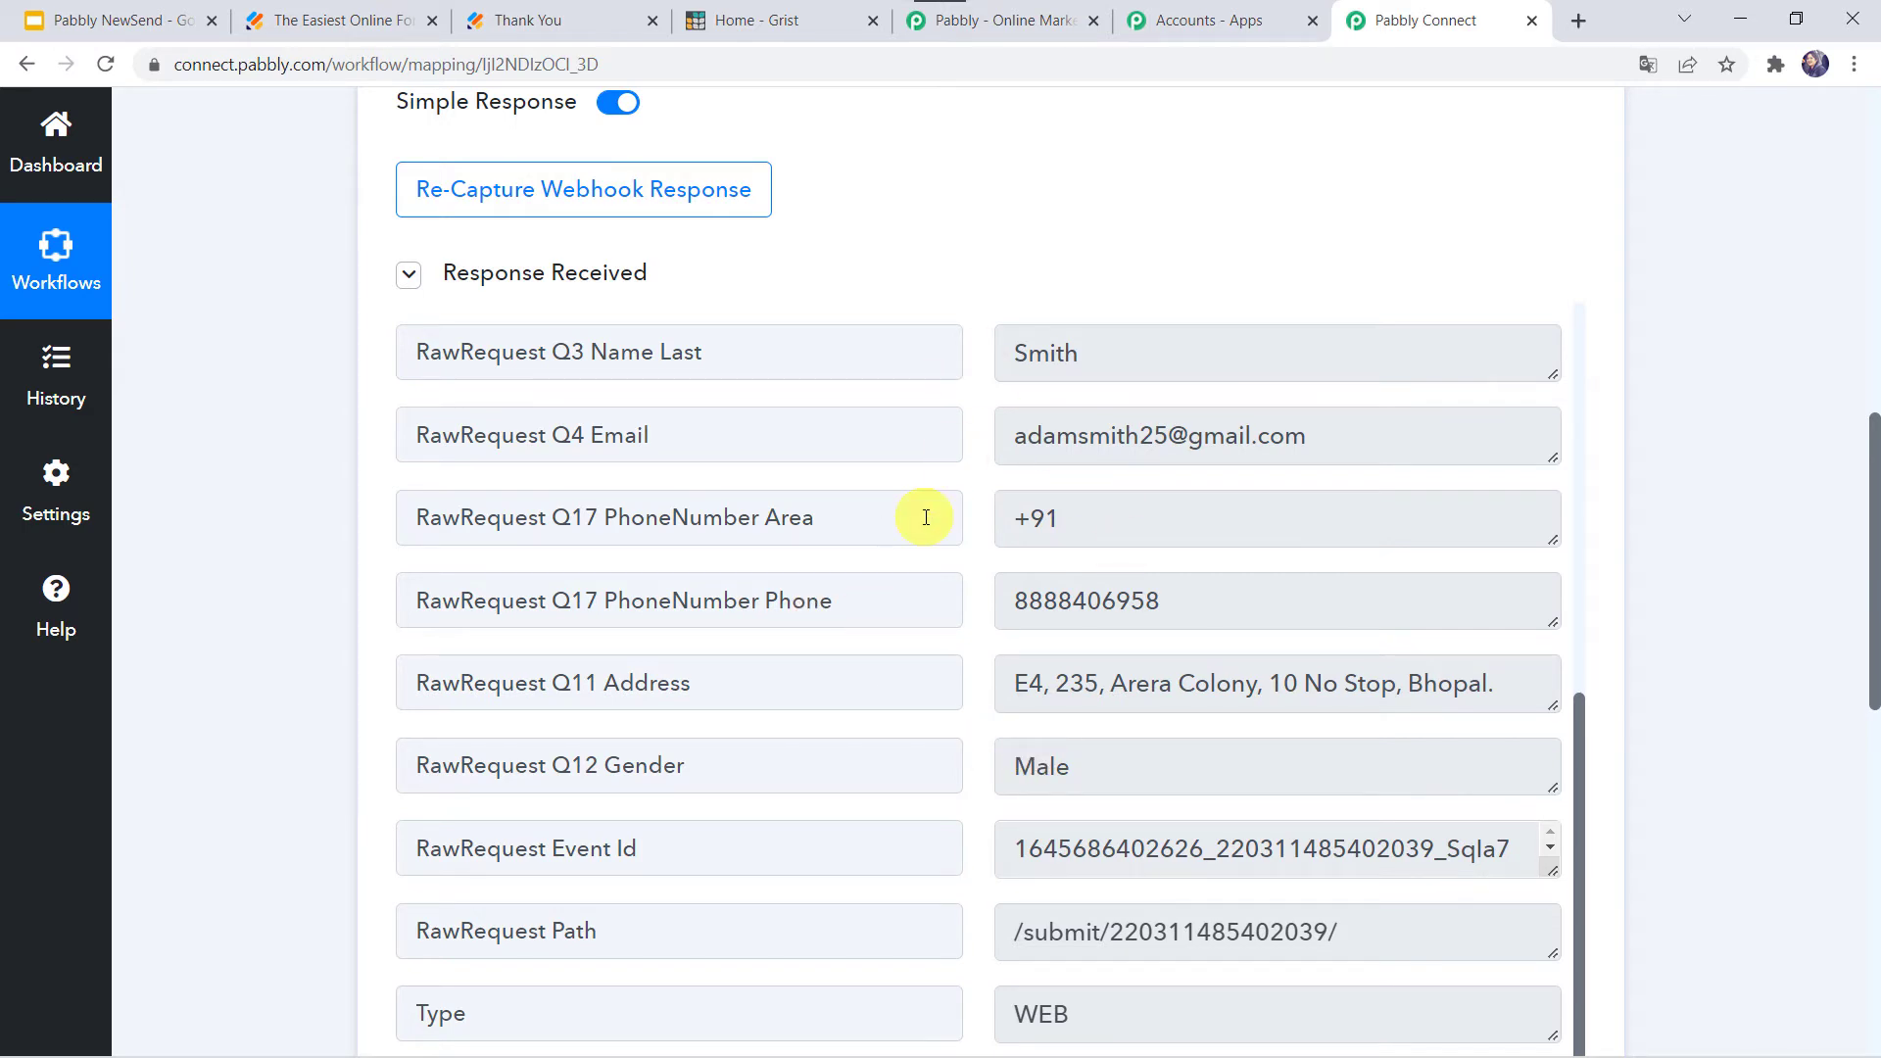
scroll(219, 878, down, 8)
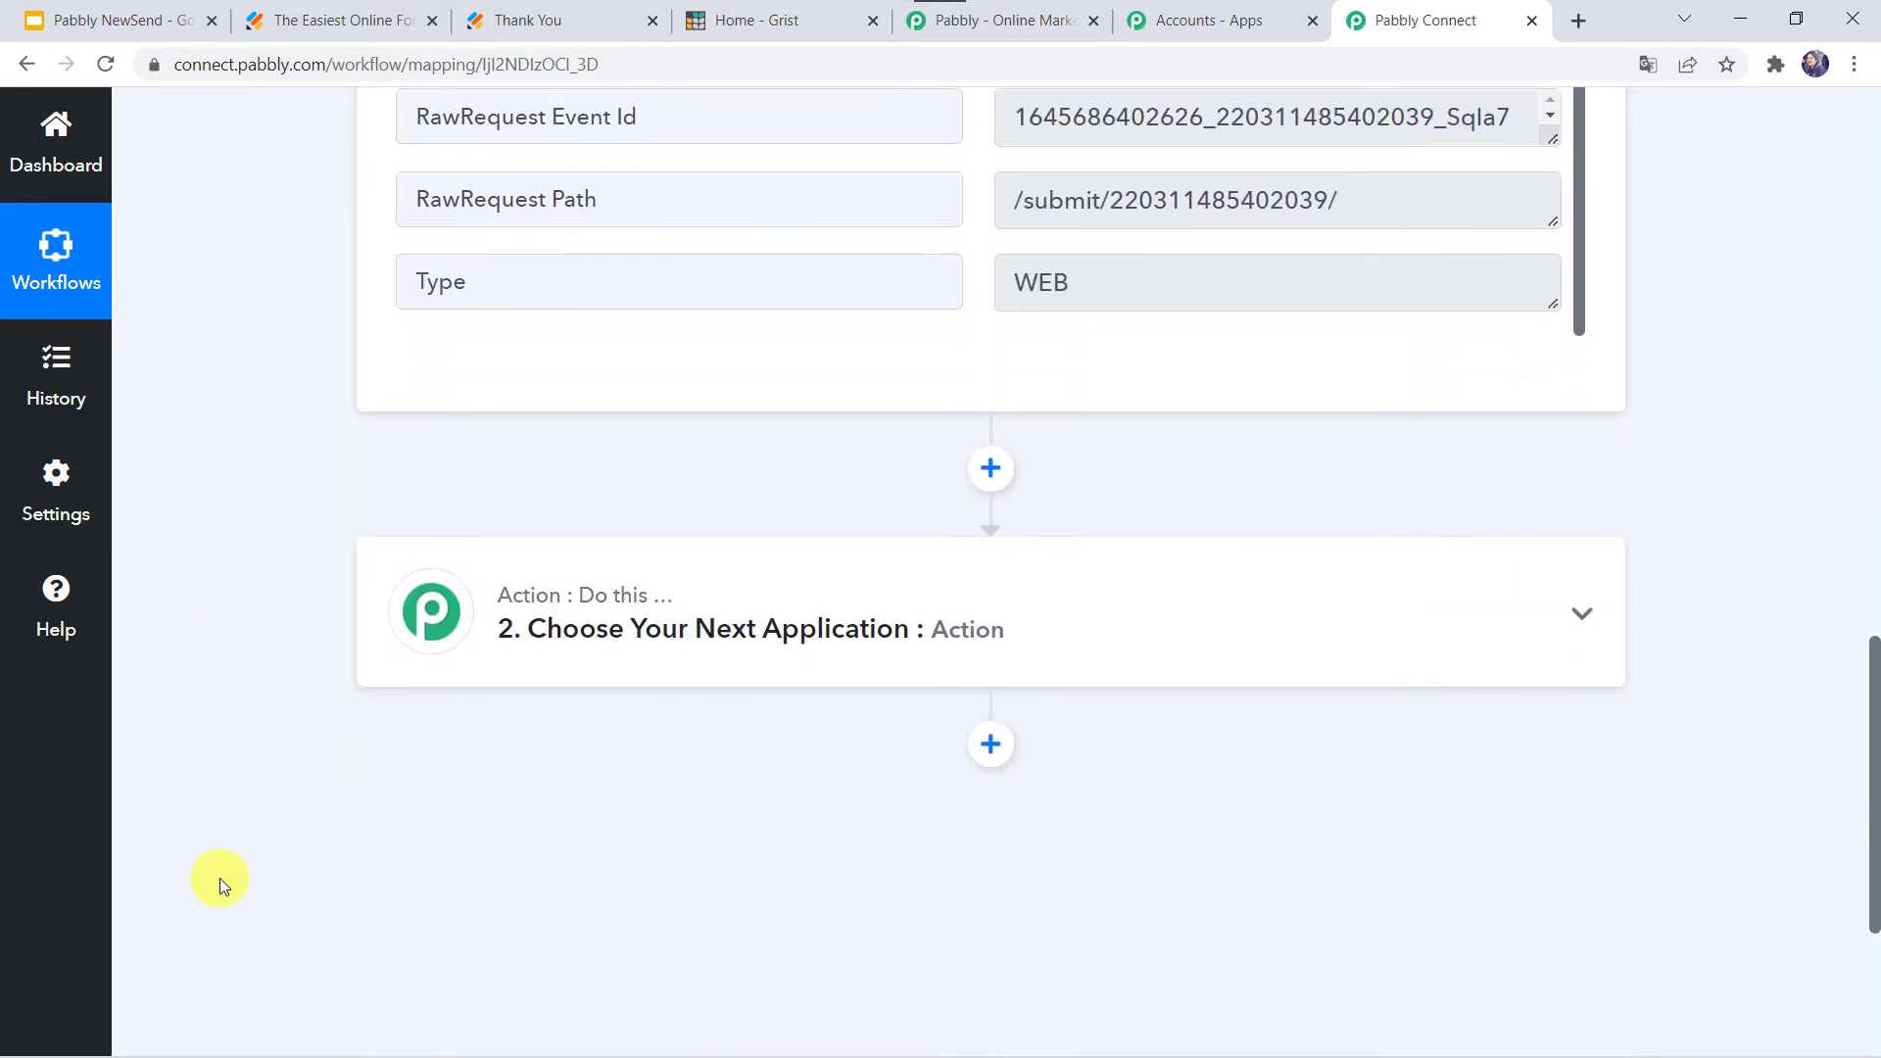
- Set the second step's app to Grist with the Create Record action event
click(811, 411)
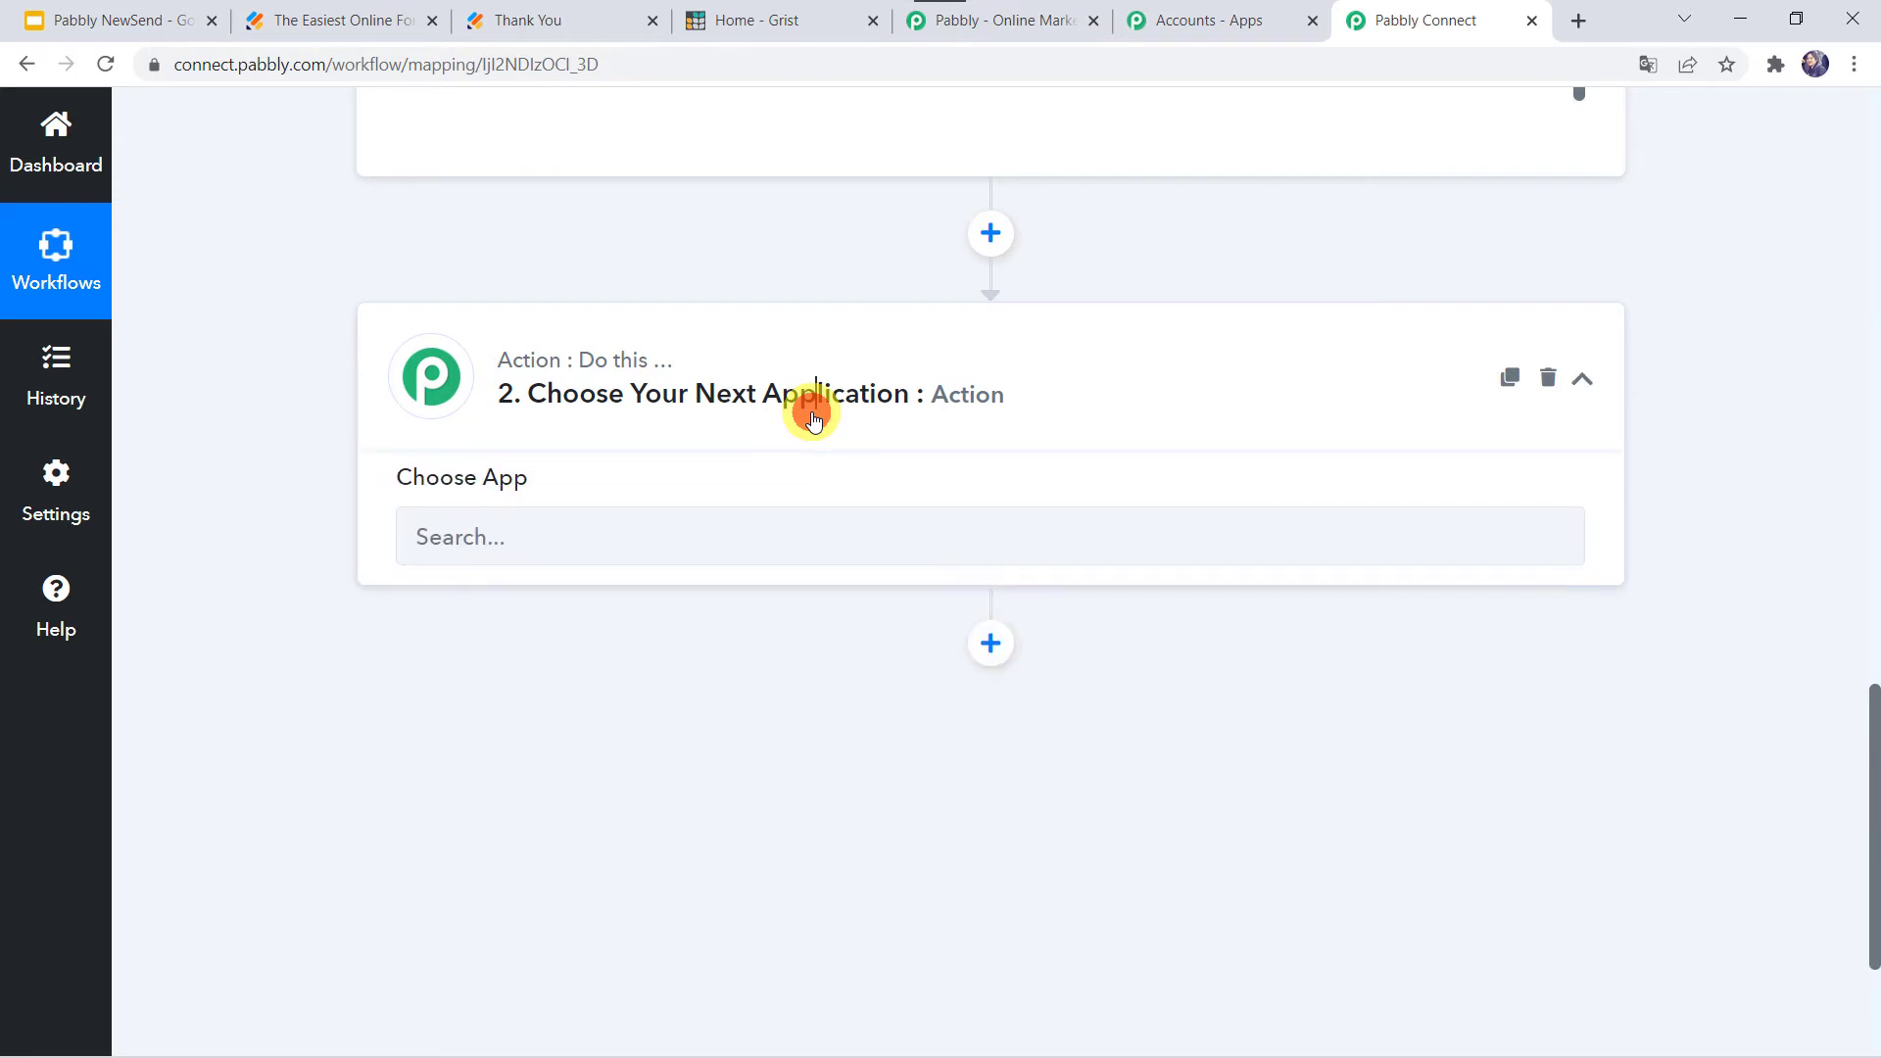
click(532, 560)
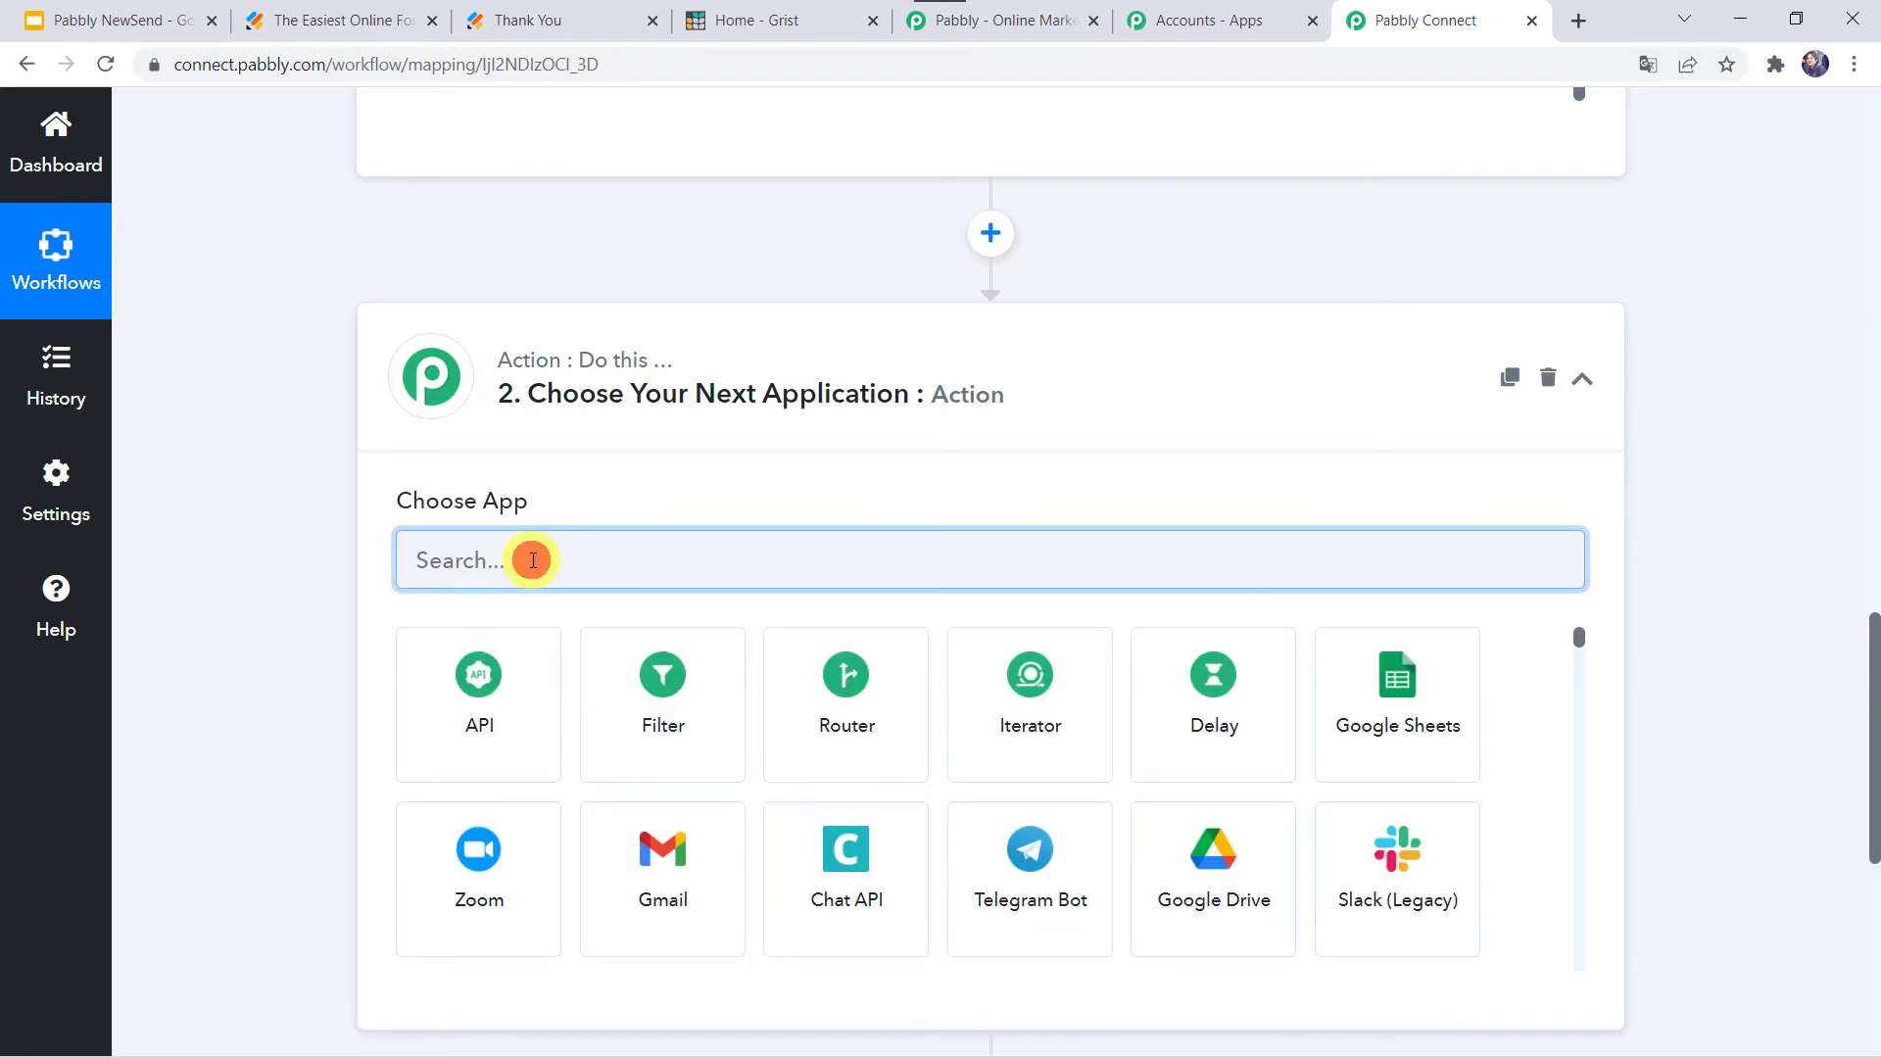
text(Gri)
click(479, 737)
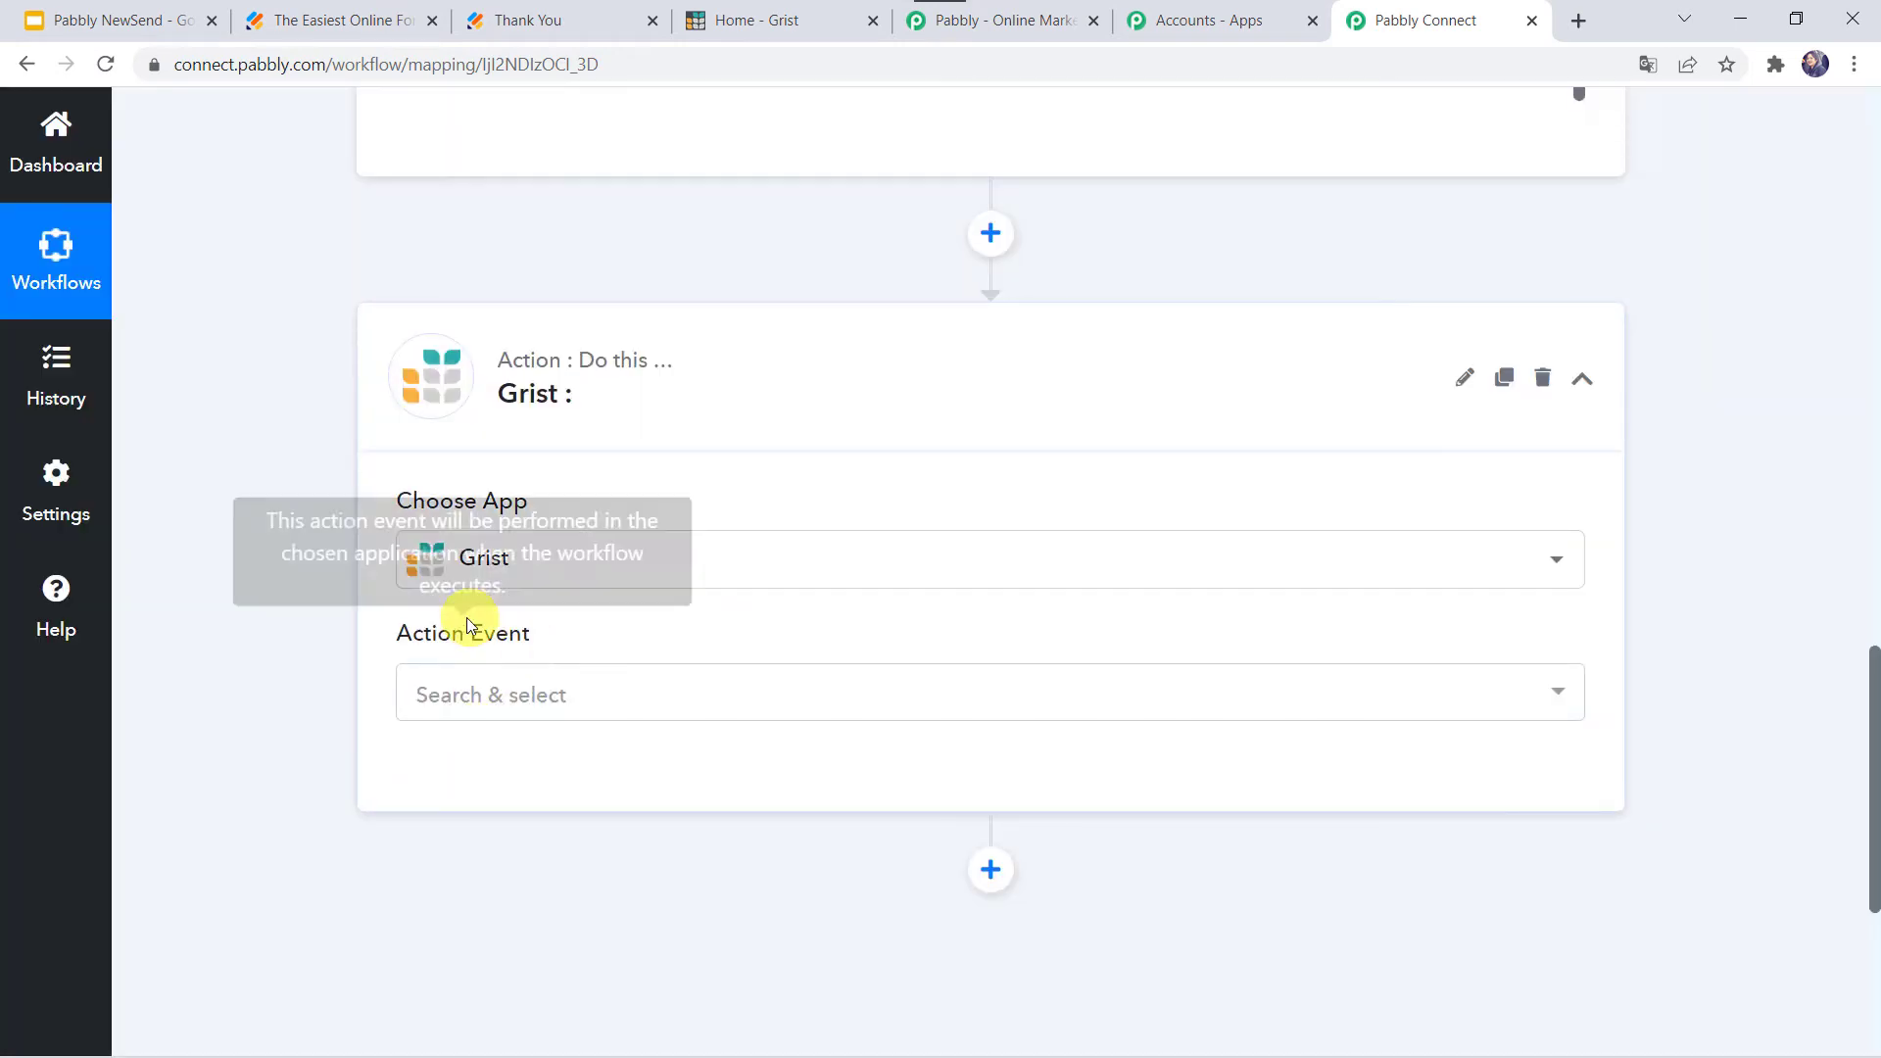
click(510, 712)
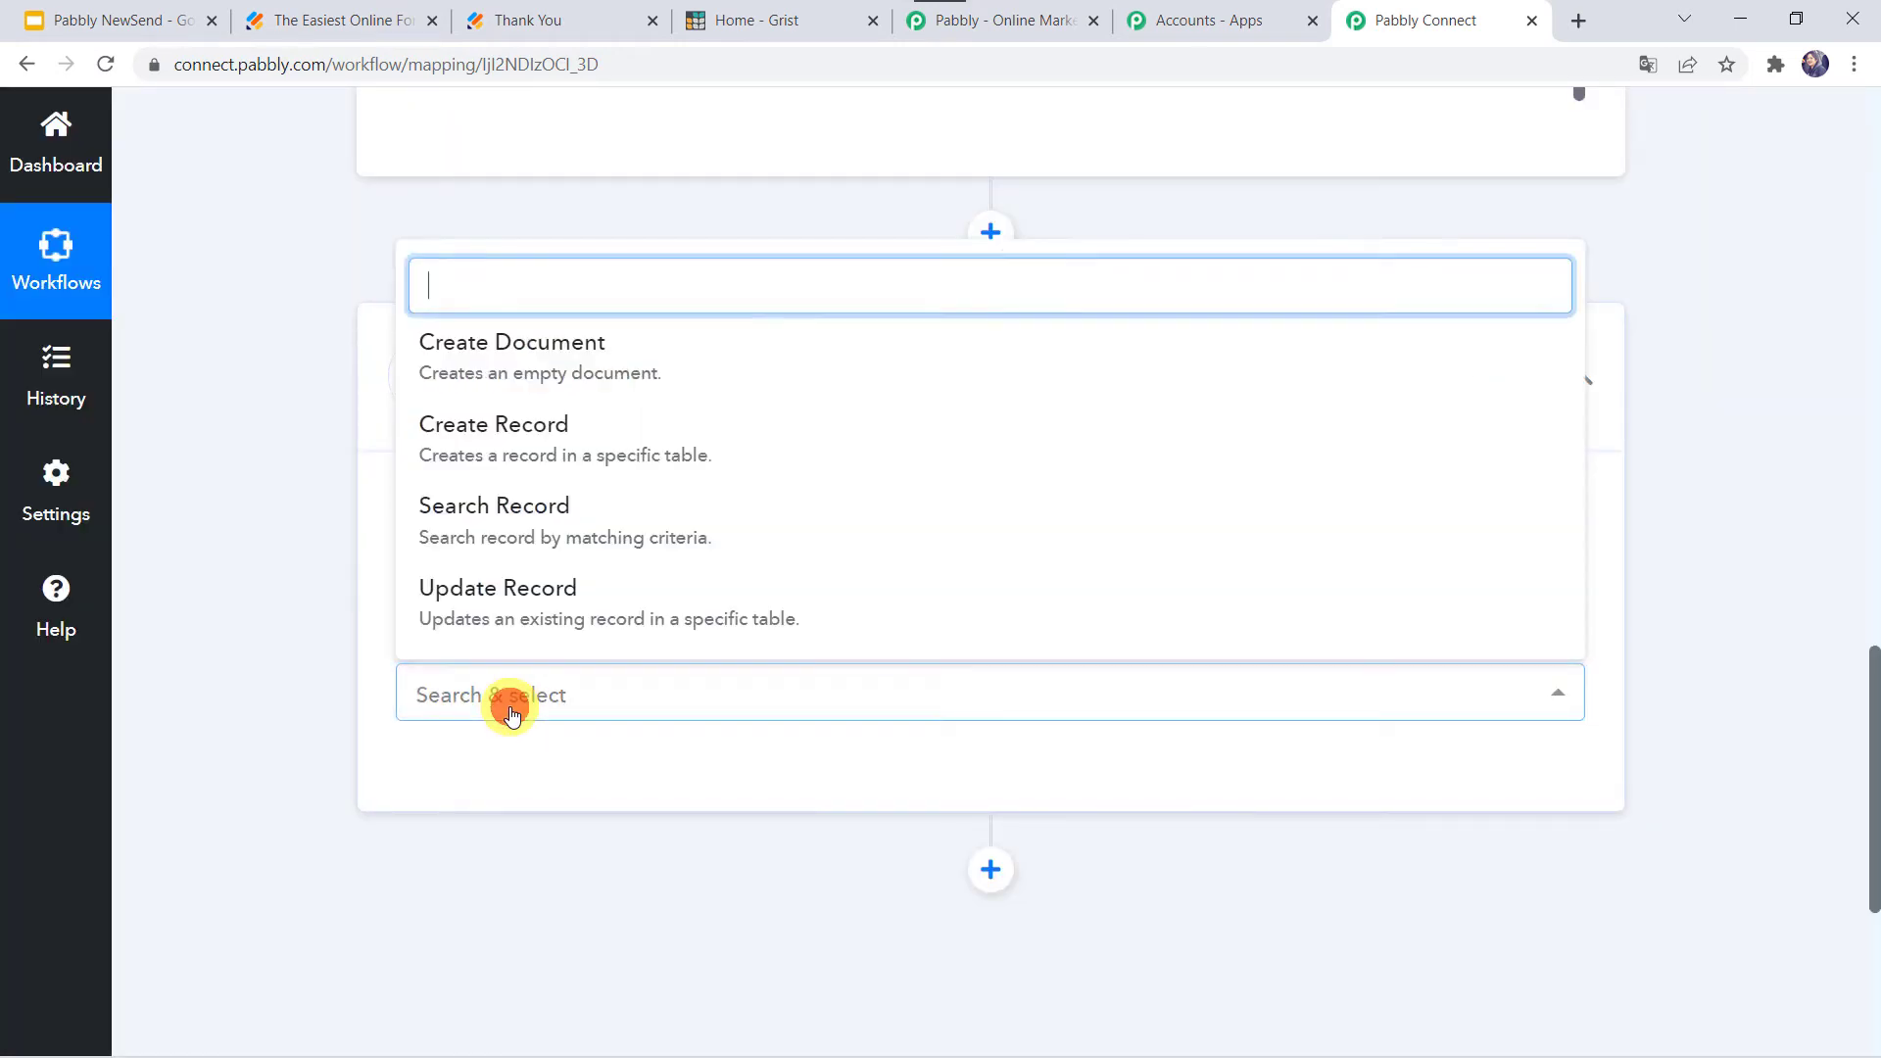
click(521, 439)
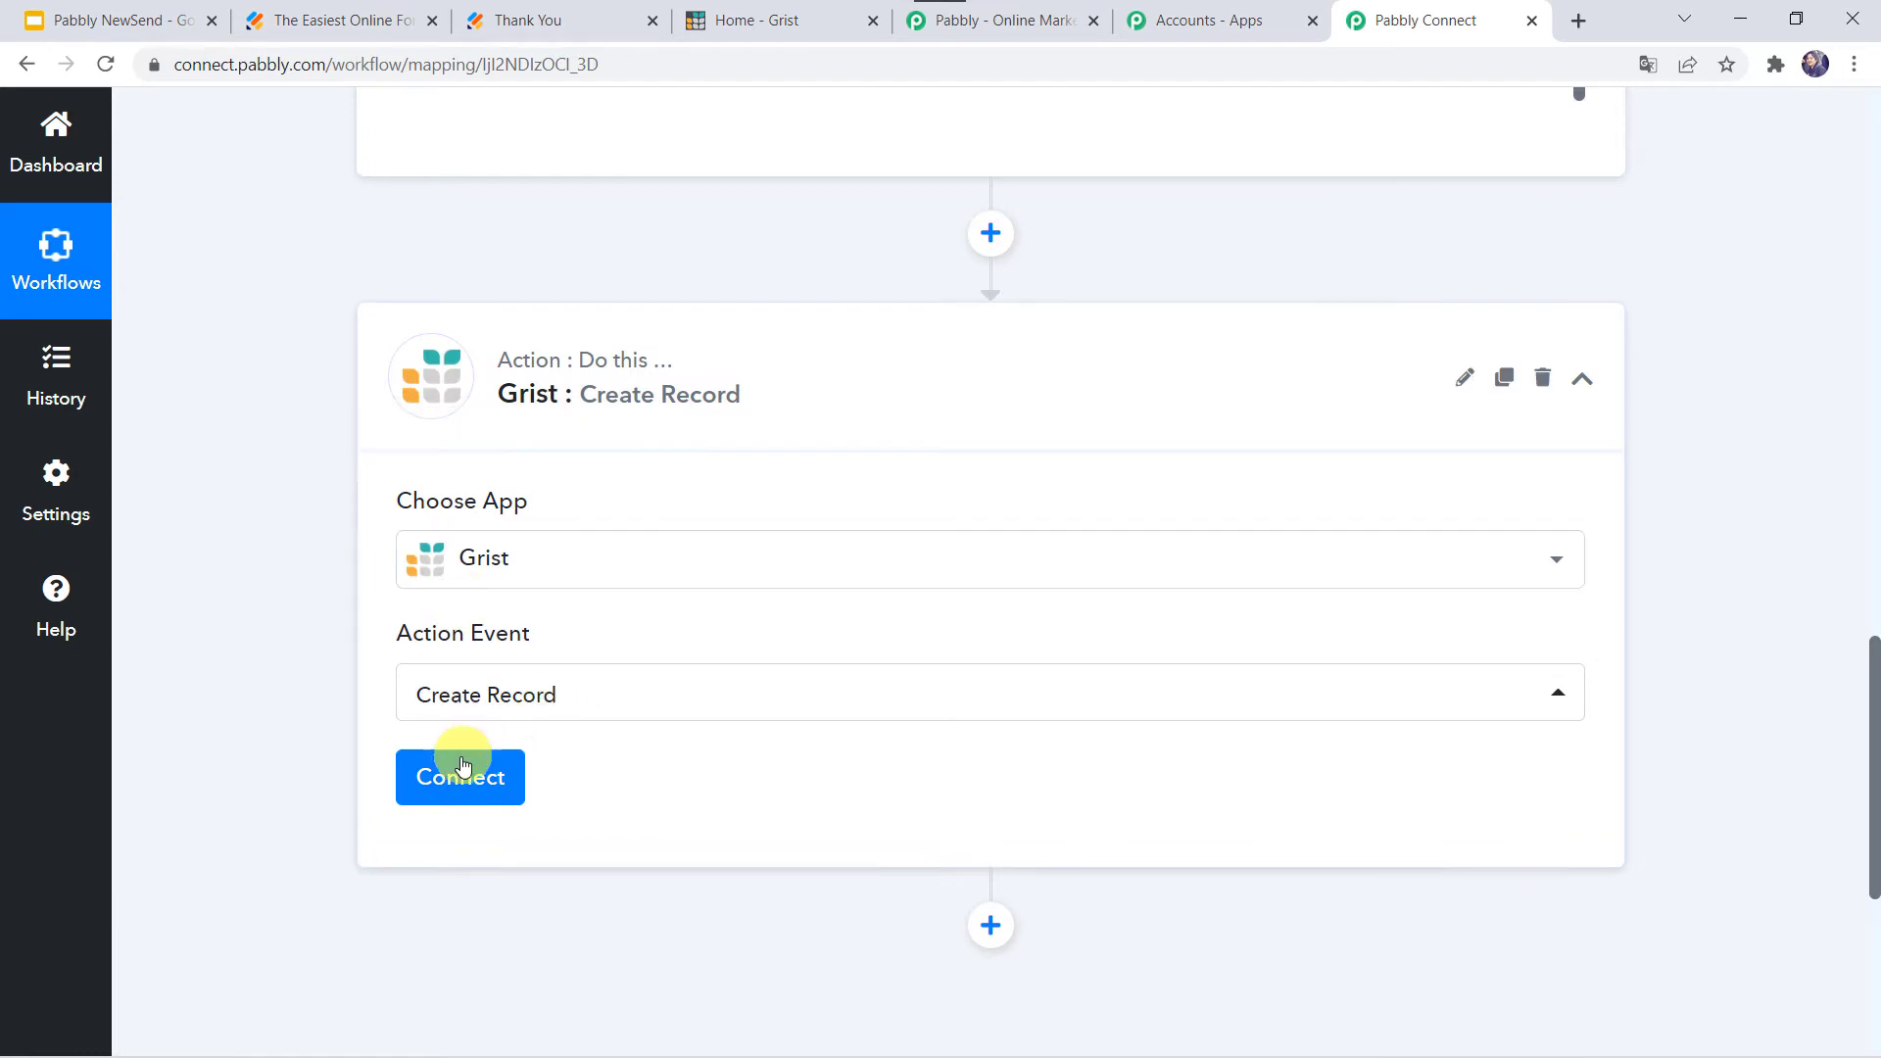
- Start adding a new Grist connection and go to the Grist home page
click(452, 790)
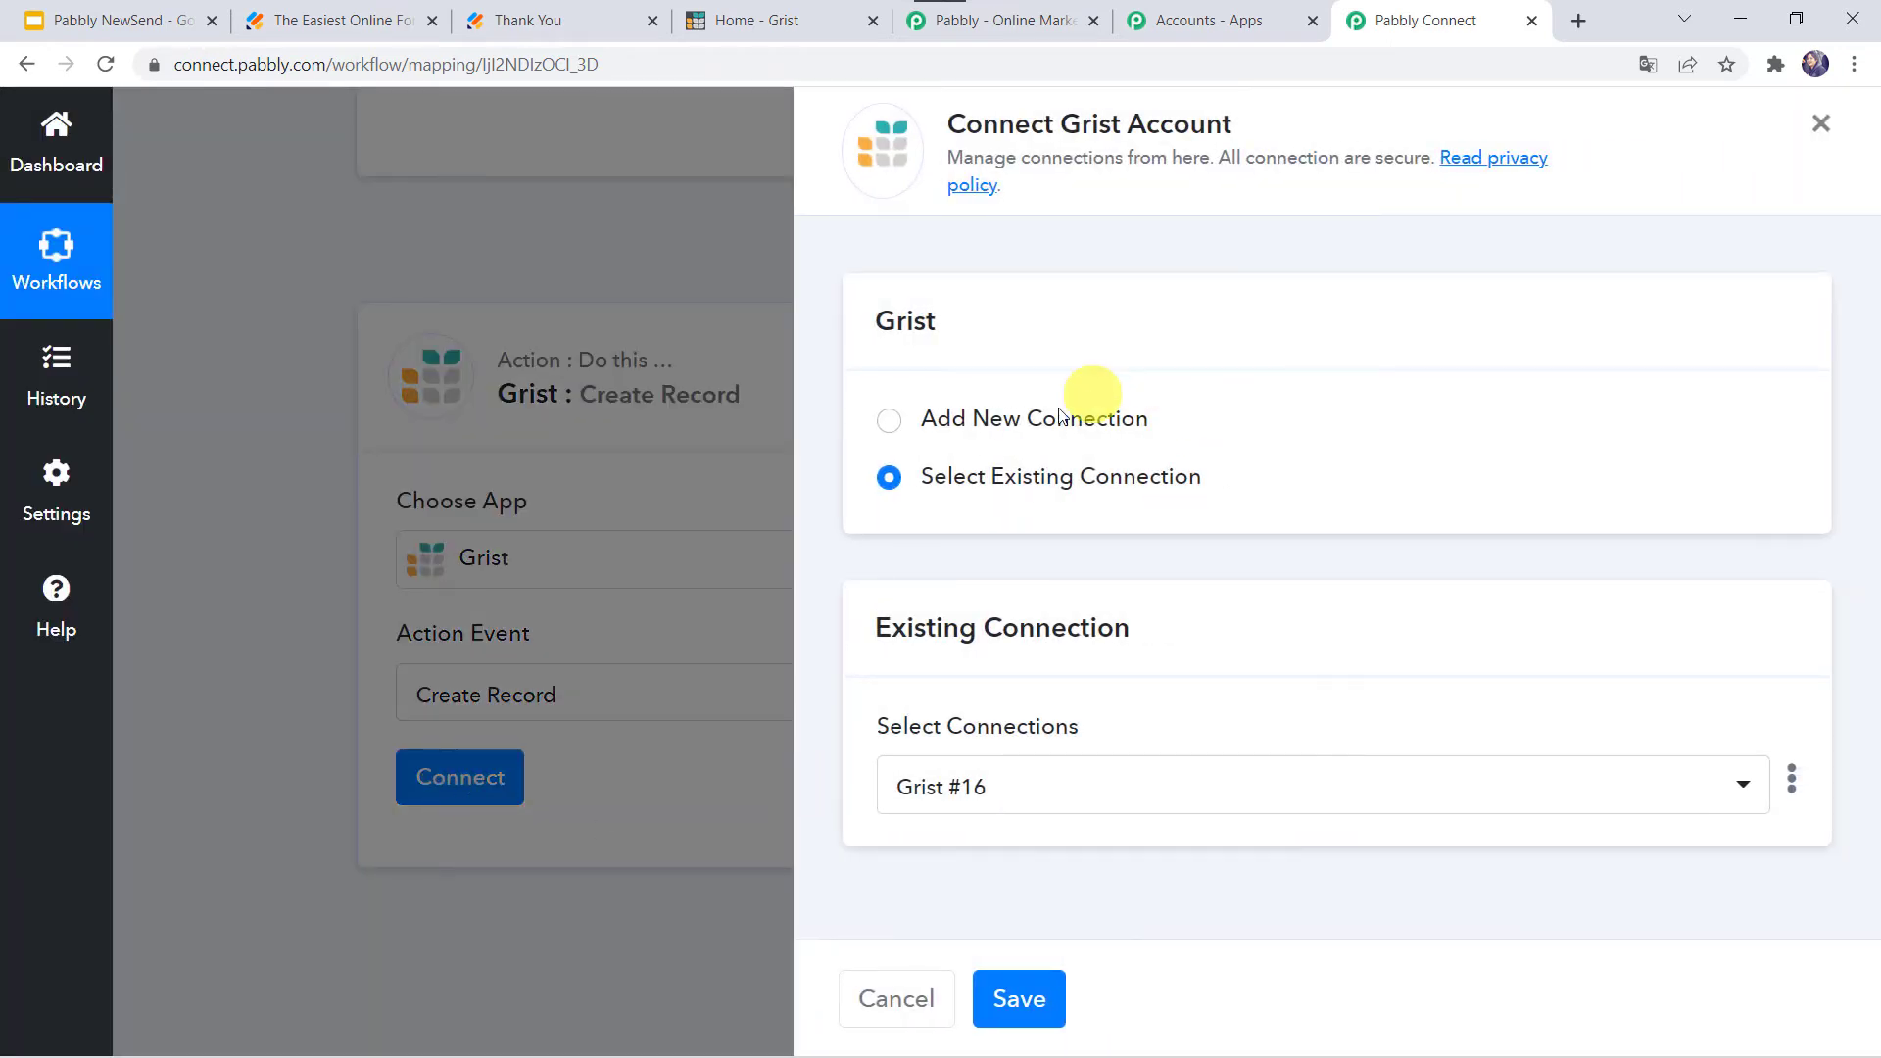
click(1041, 419)
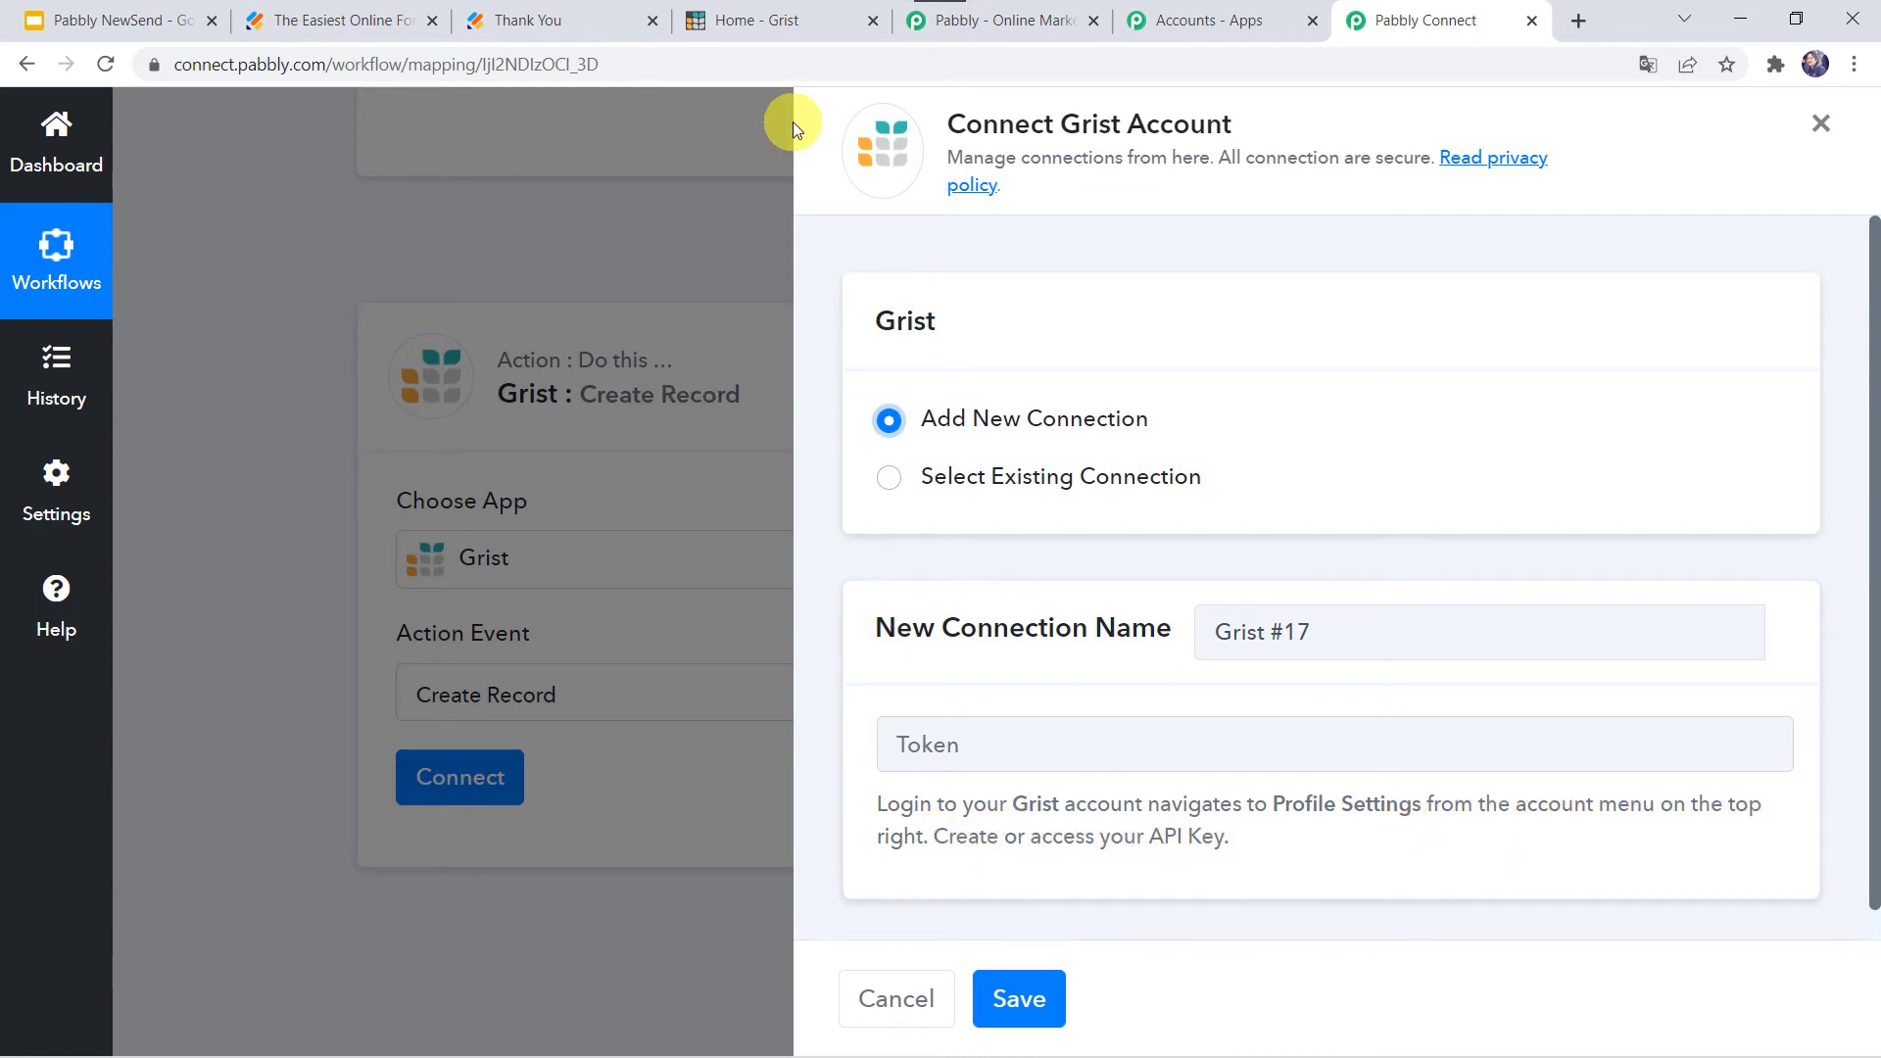
click(795, 17)
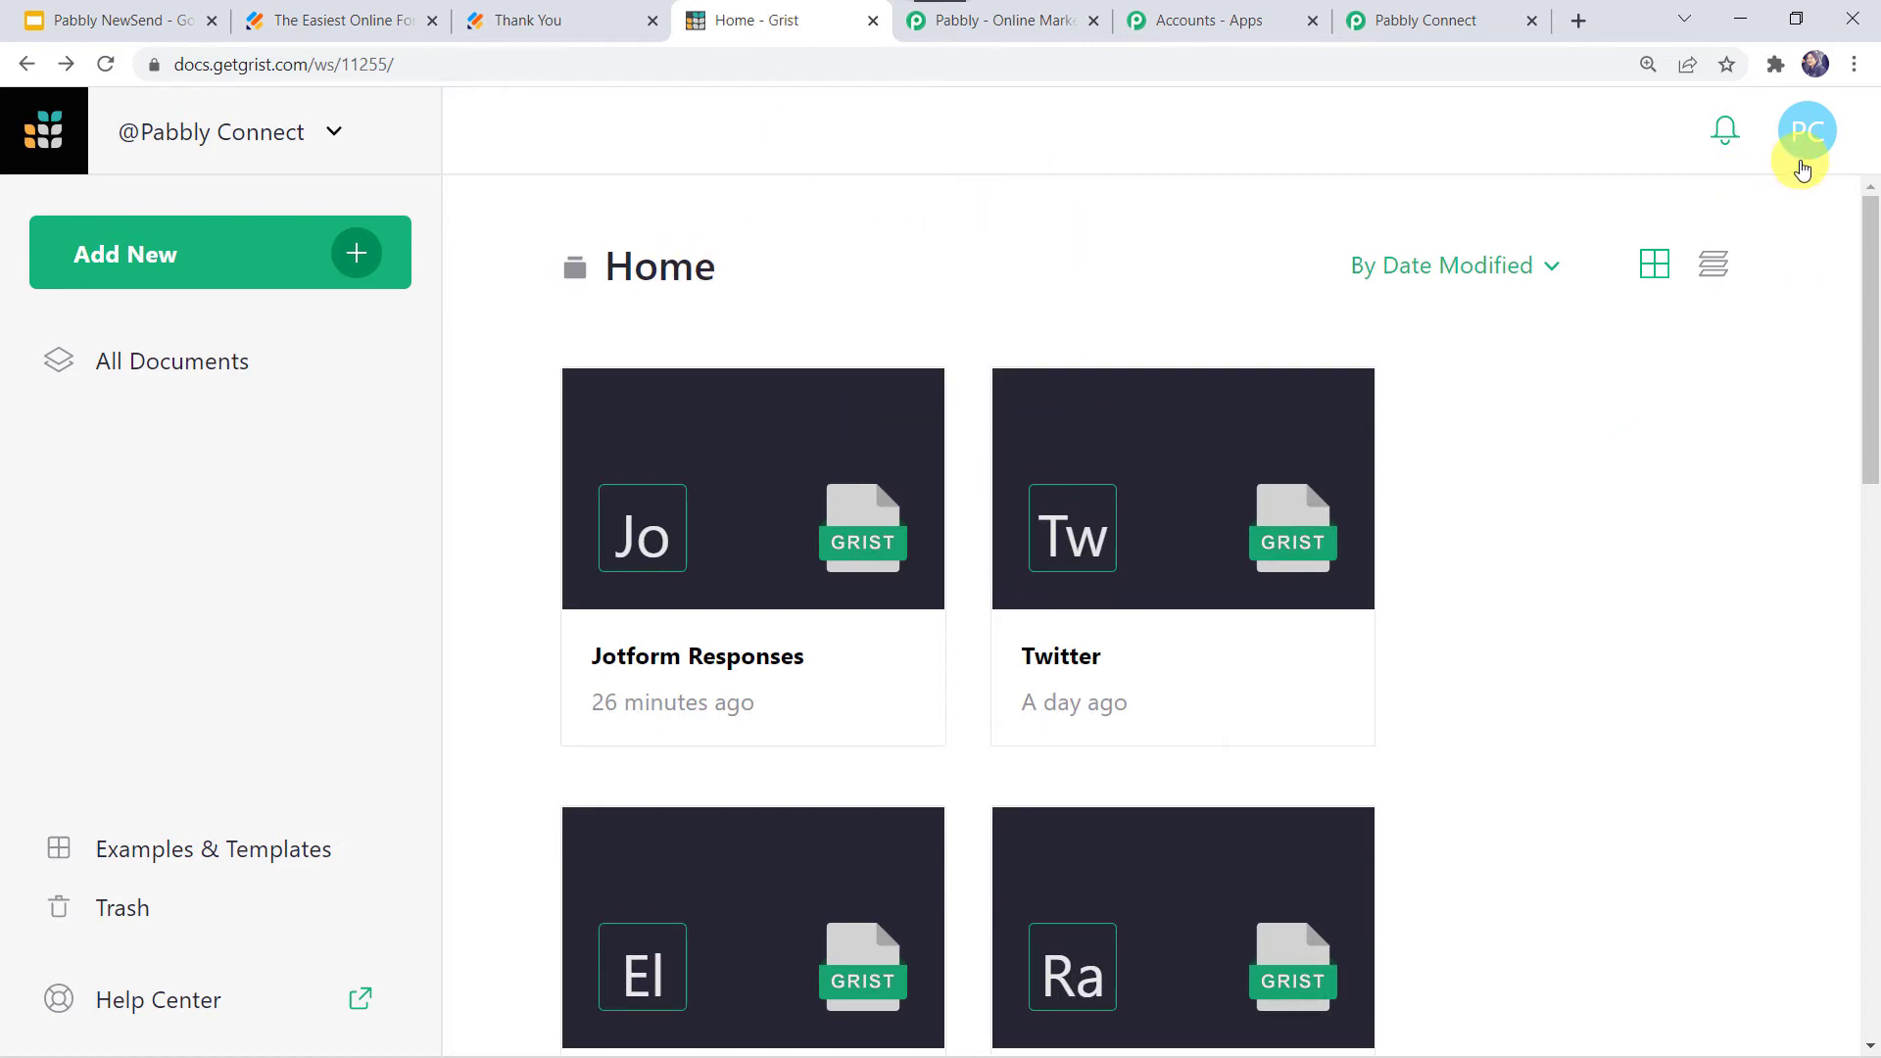
- Copy the account's API key from Grist's Profile Settings page
click(1807, 155)
click(1614, 357)
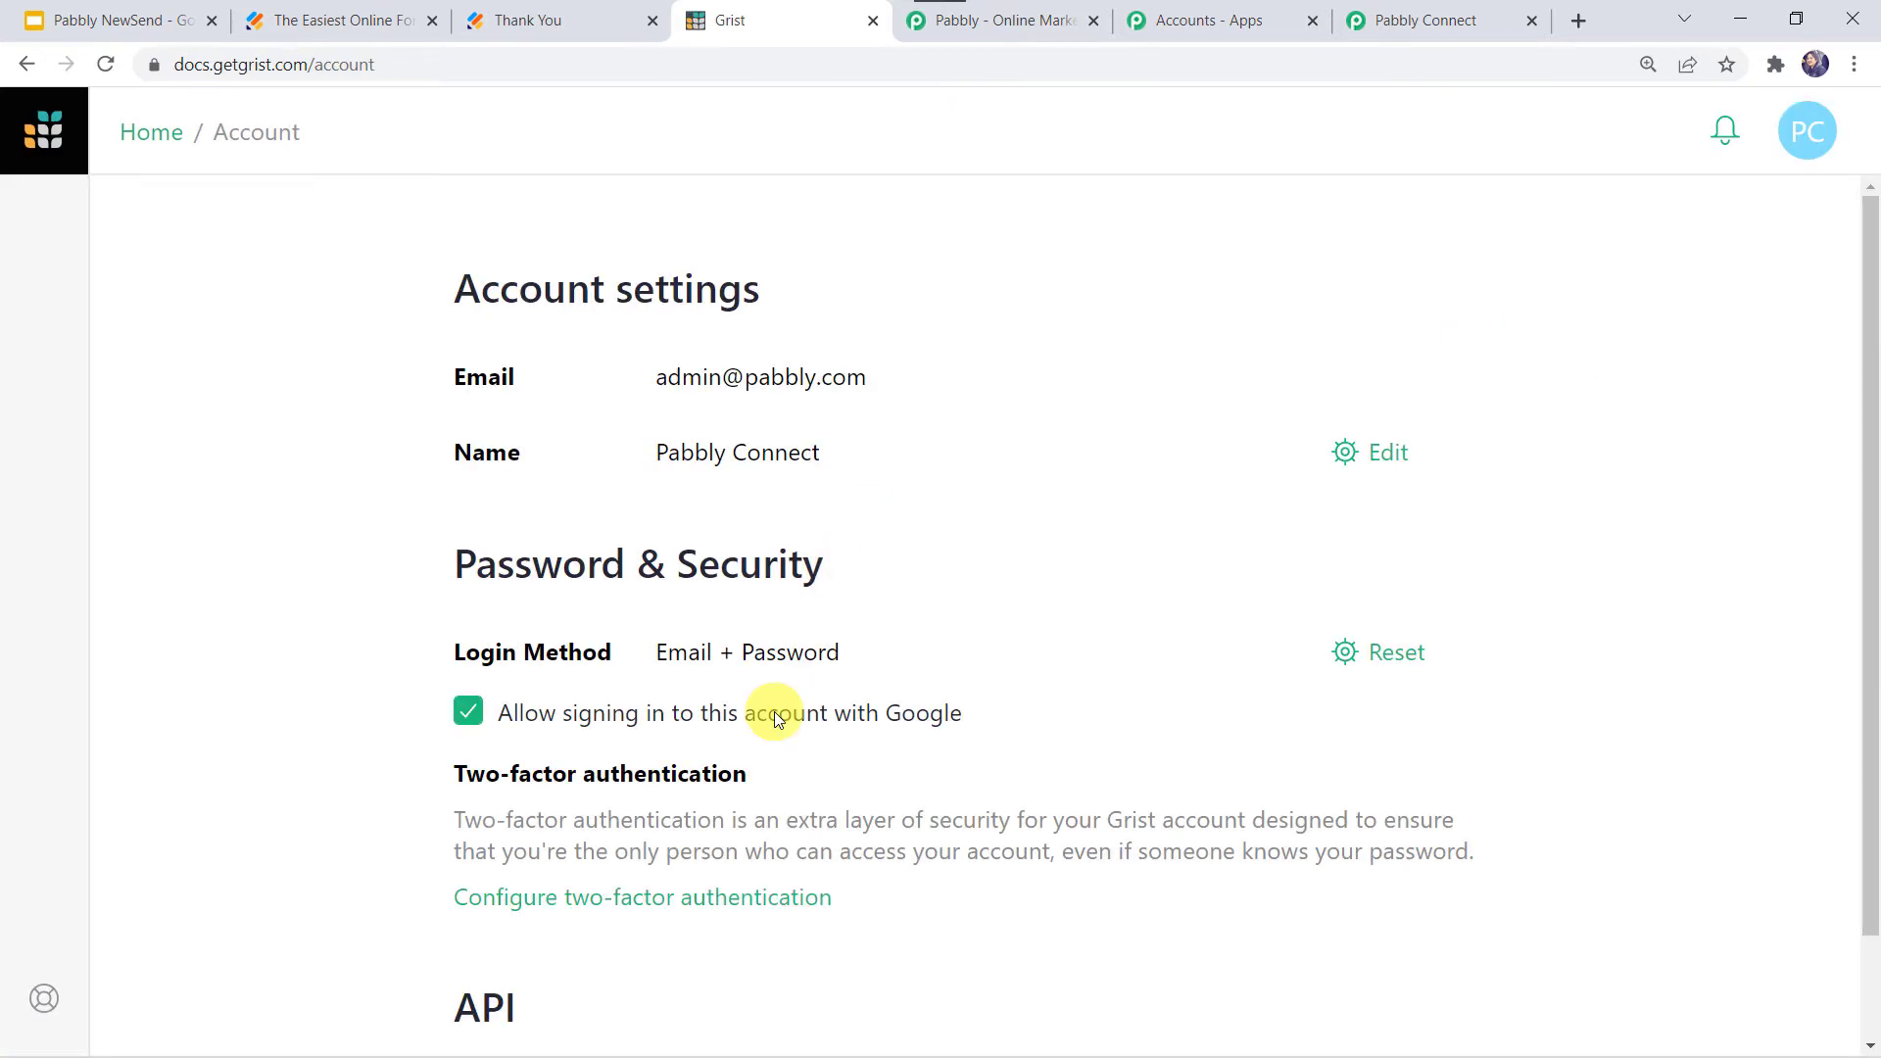
scroll(774, 711, down, 1)
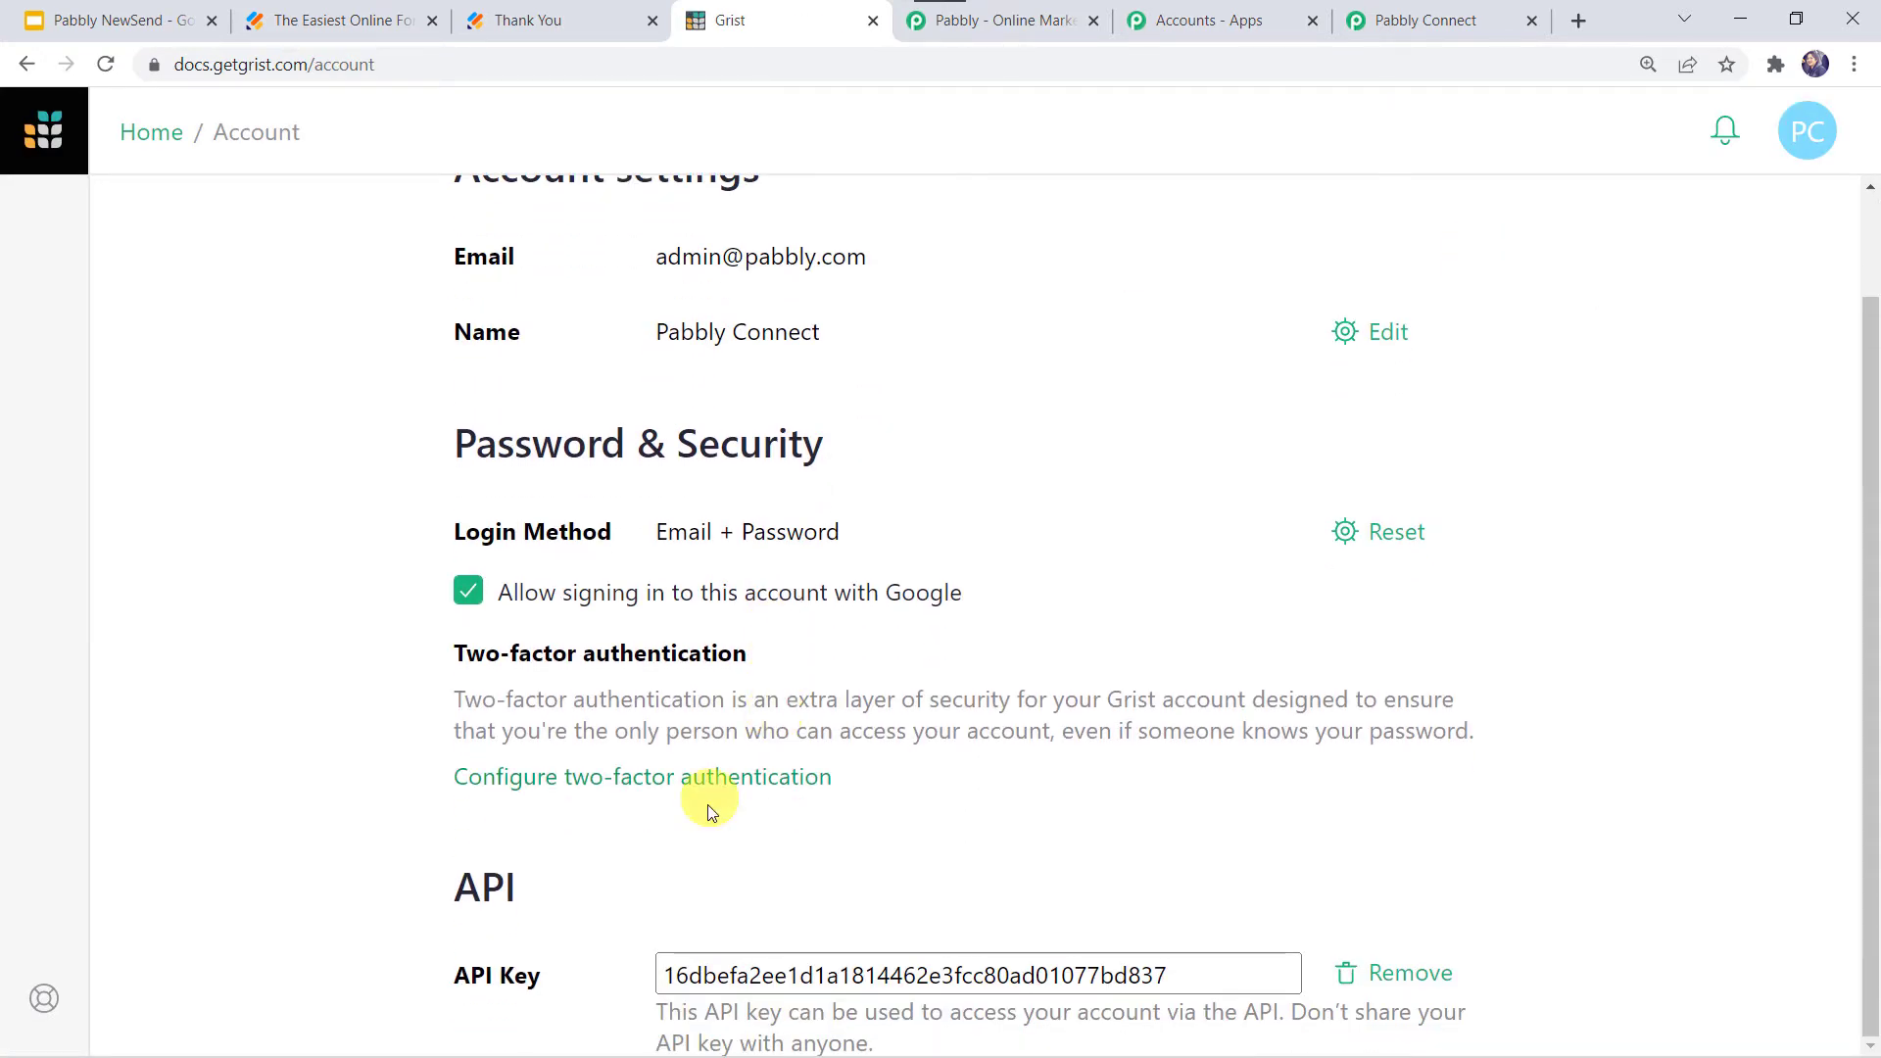
click(952, 963)
key(ctrl+c)
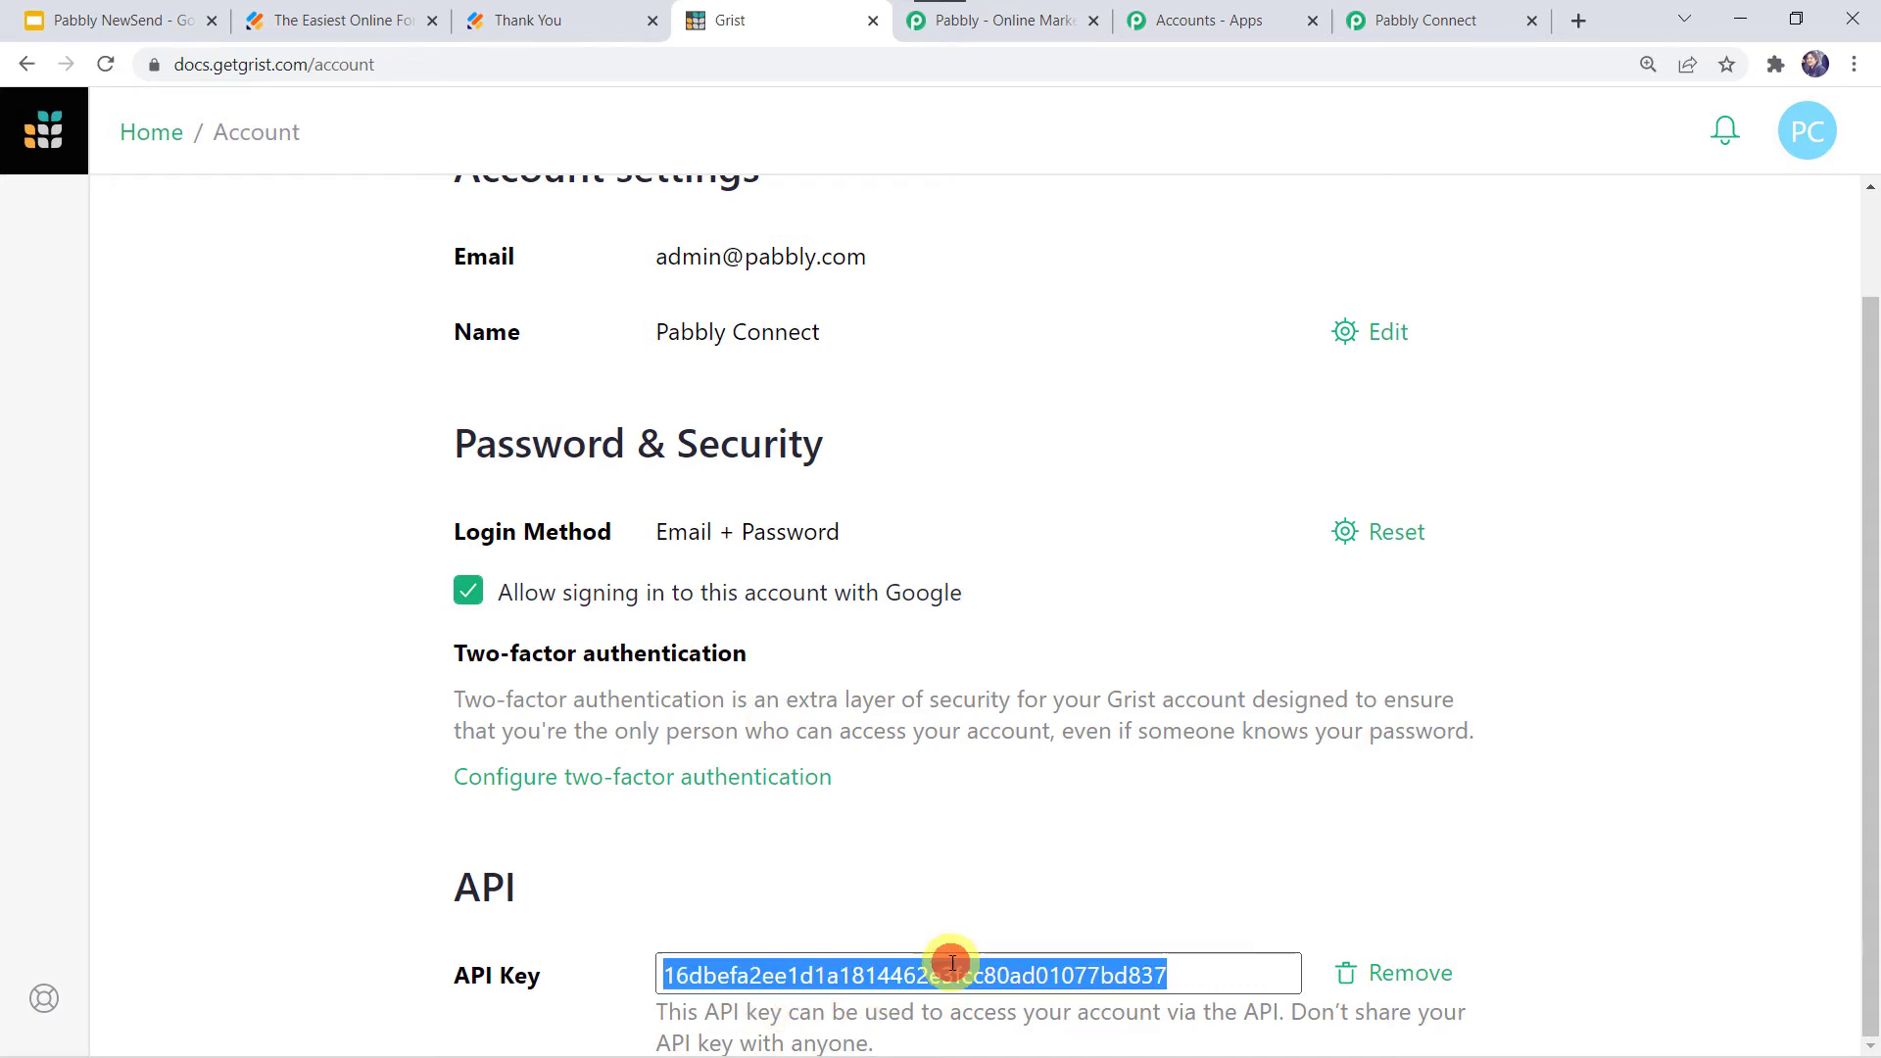
right_click(952, 963)
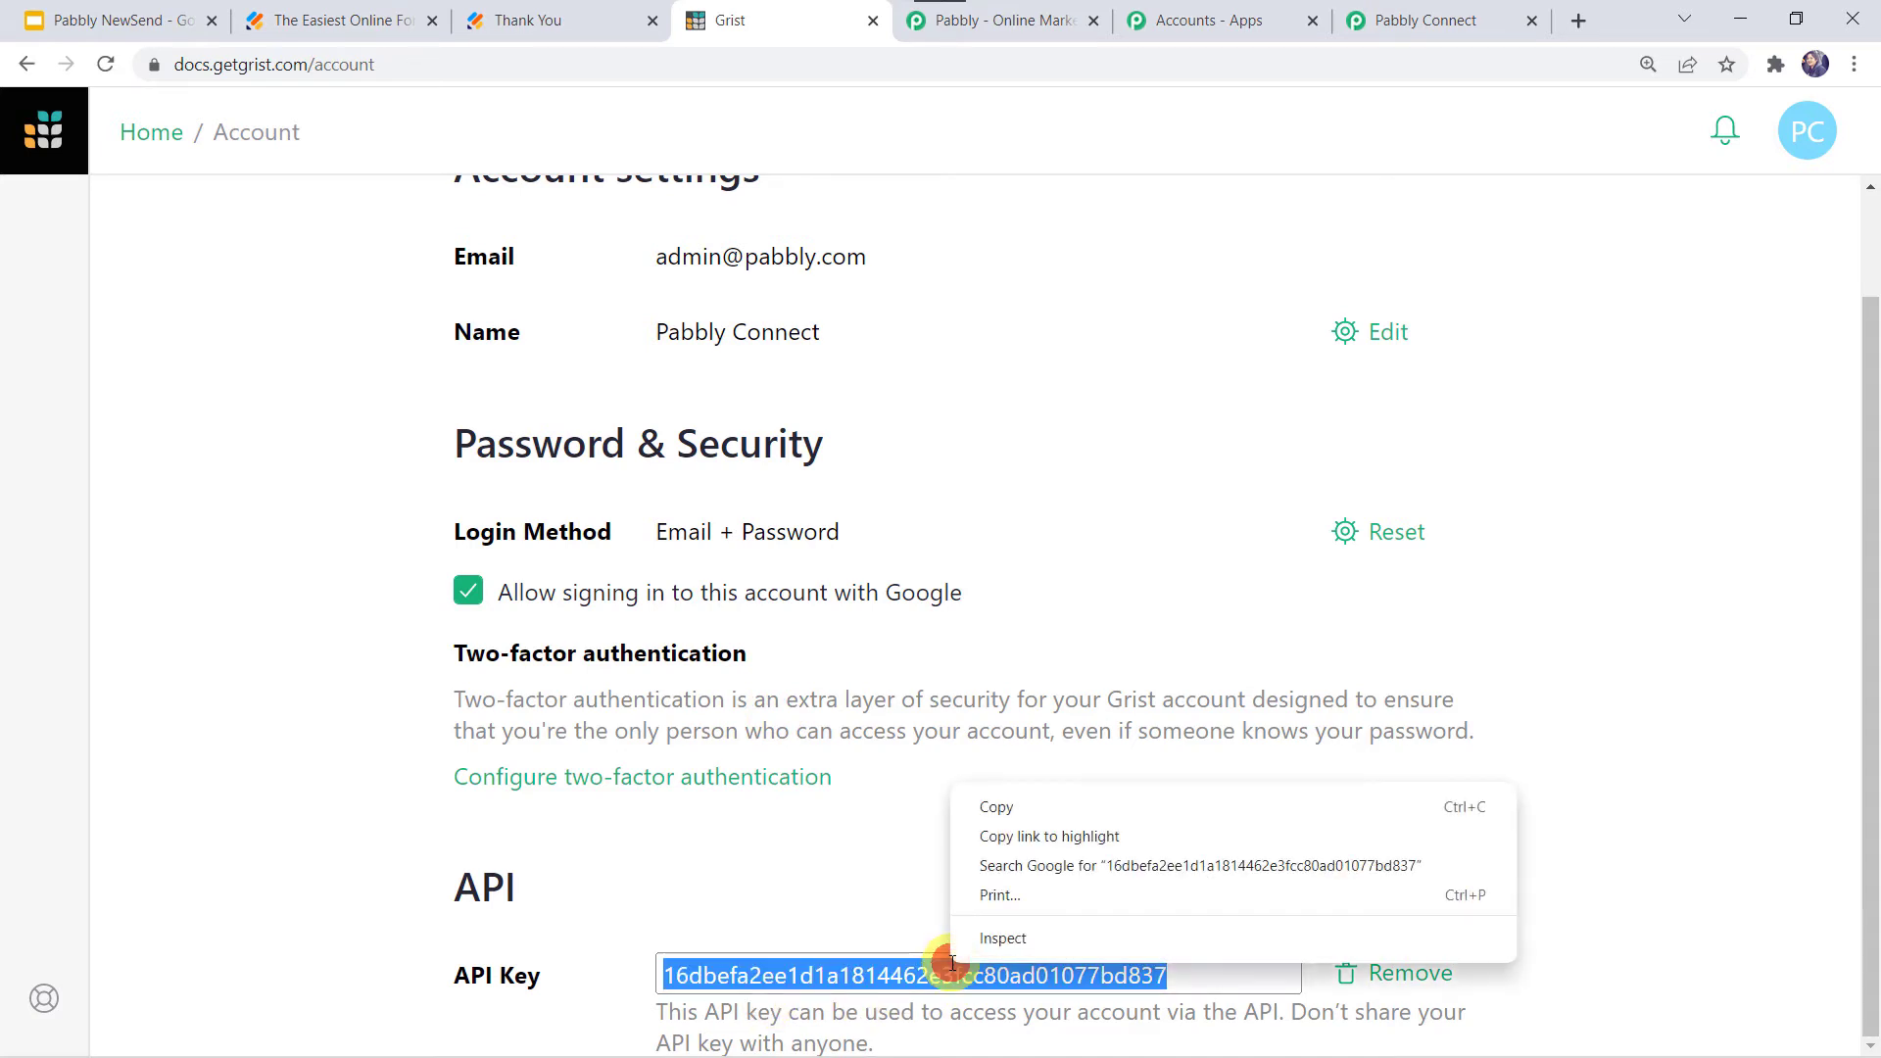
click(1037, 796)
- Connect the Grist account using the copied API key as the Token, keeping Personal as the team
click(1436, 22)
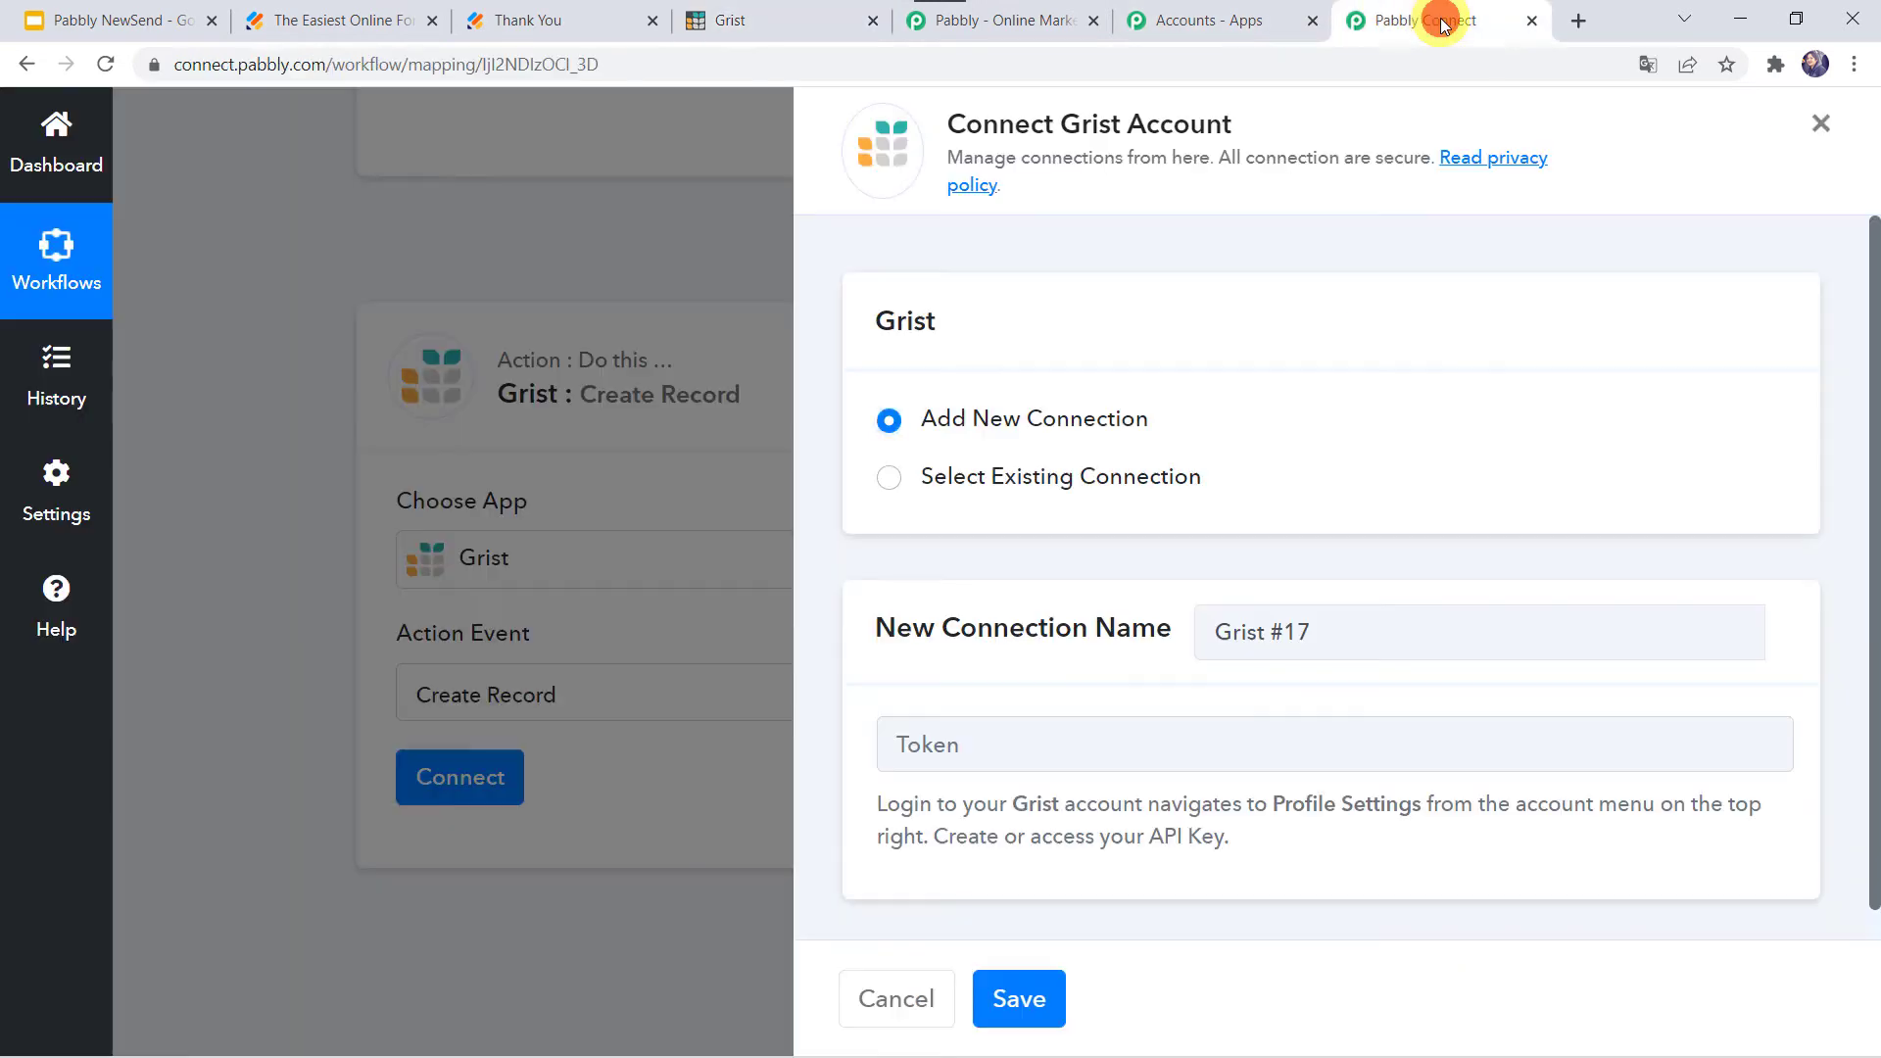
click(957, 741)
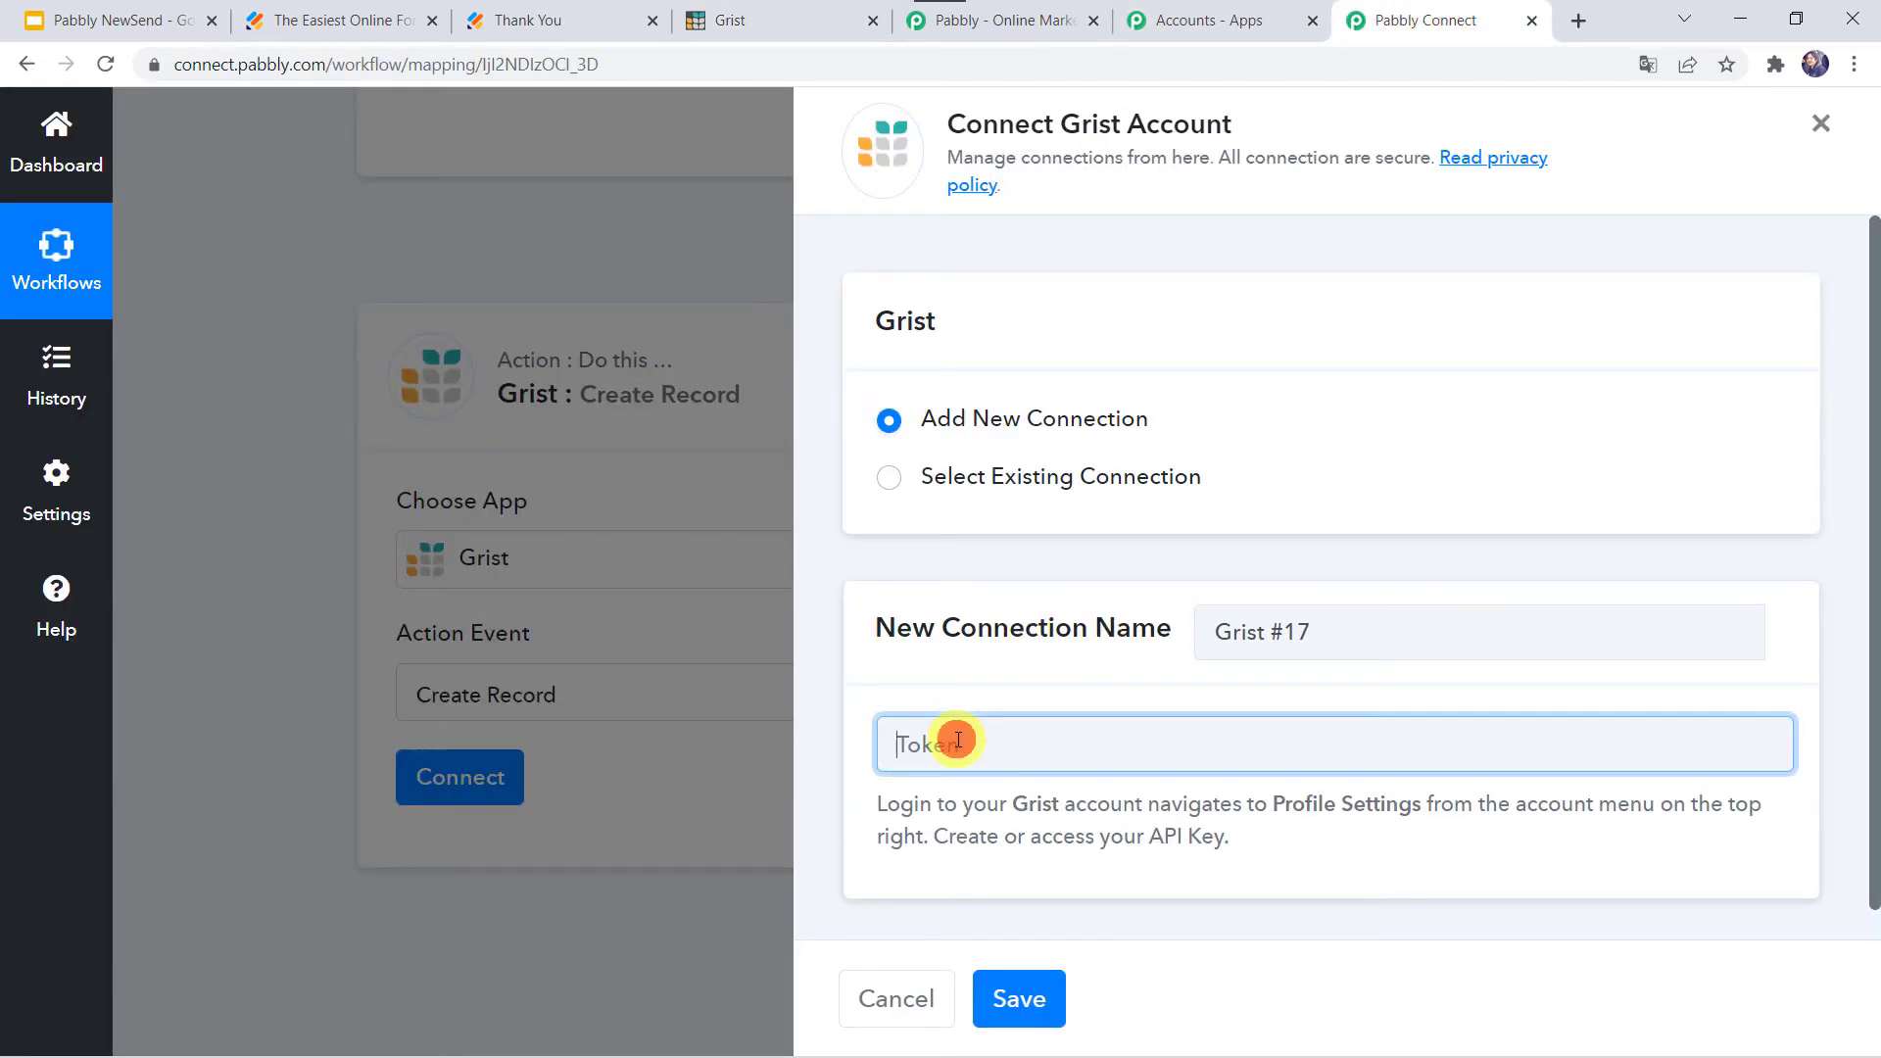
right_click(957, 741)
click(1007, 535)
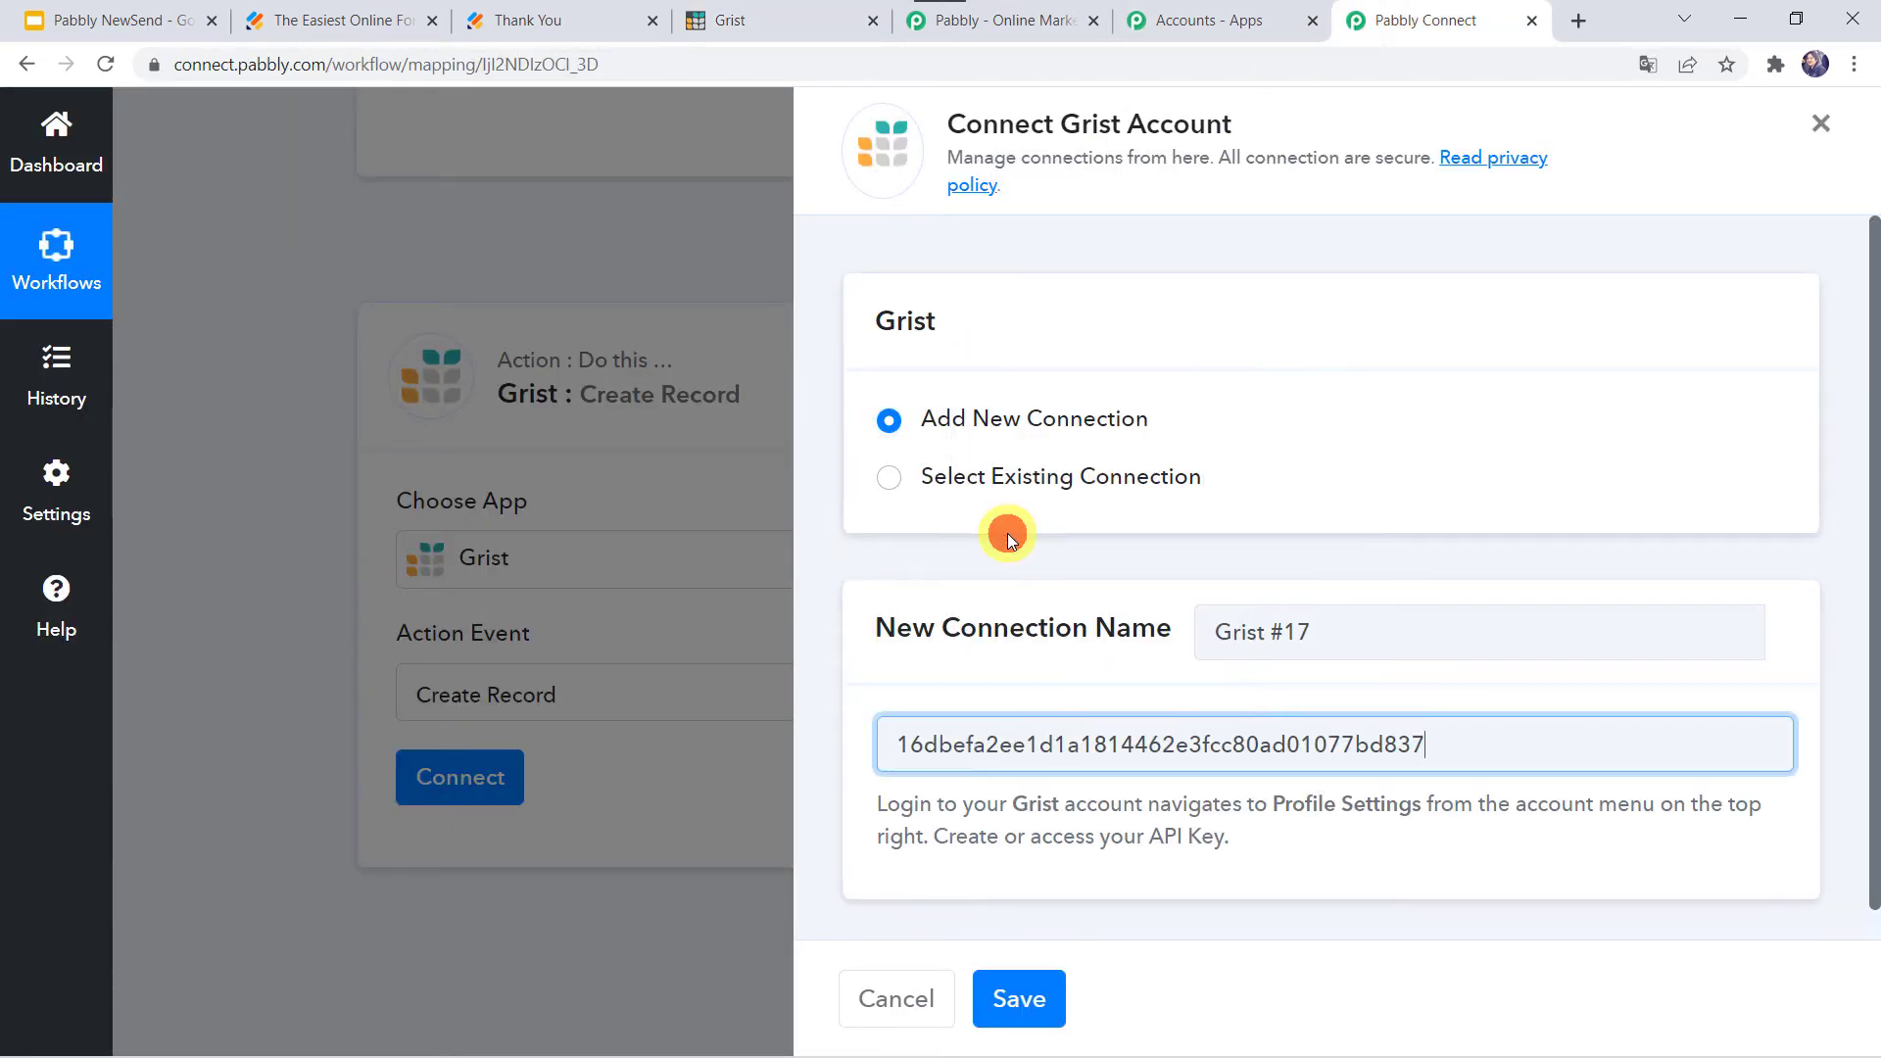
click(1016, 997)
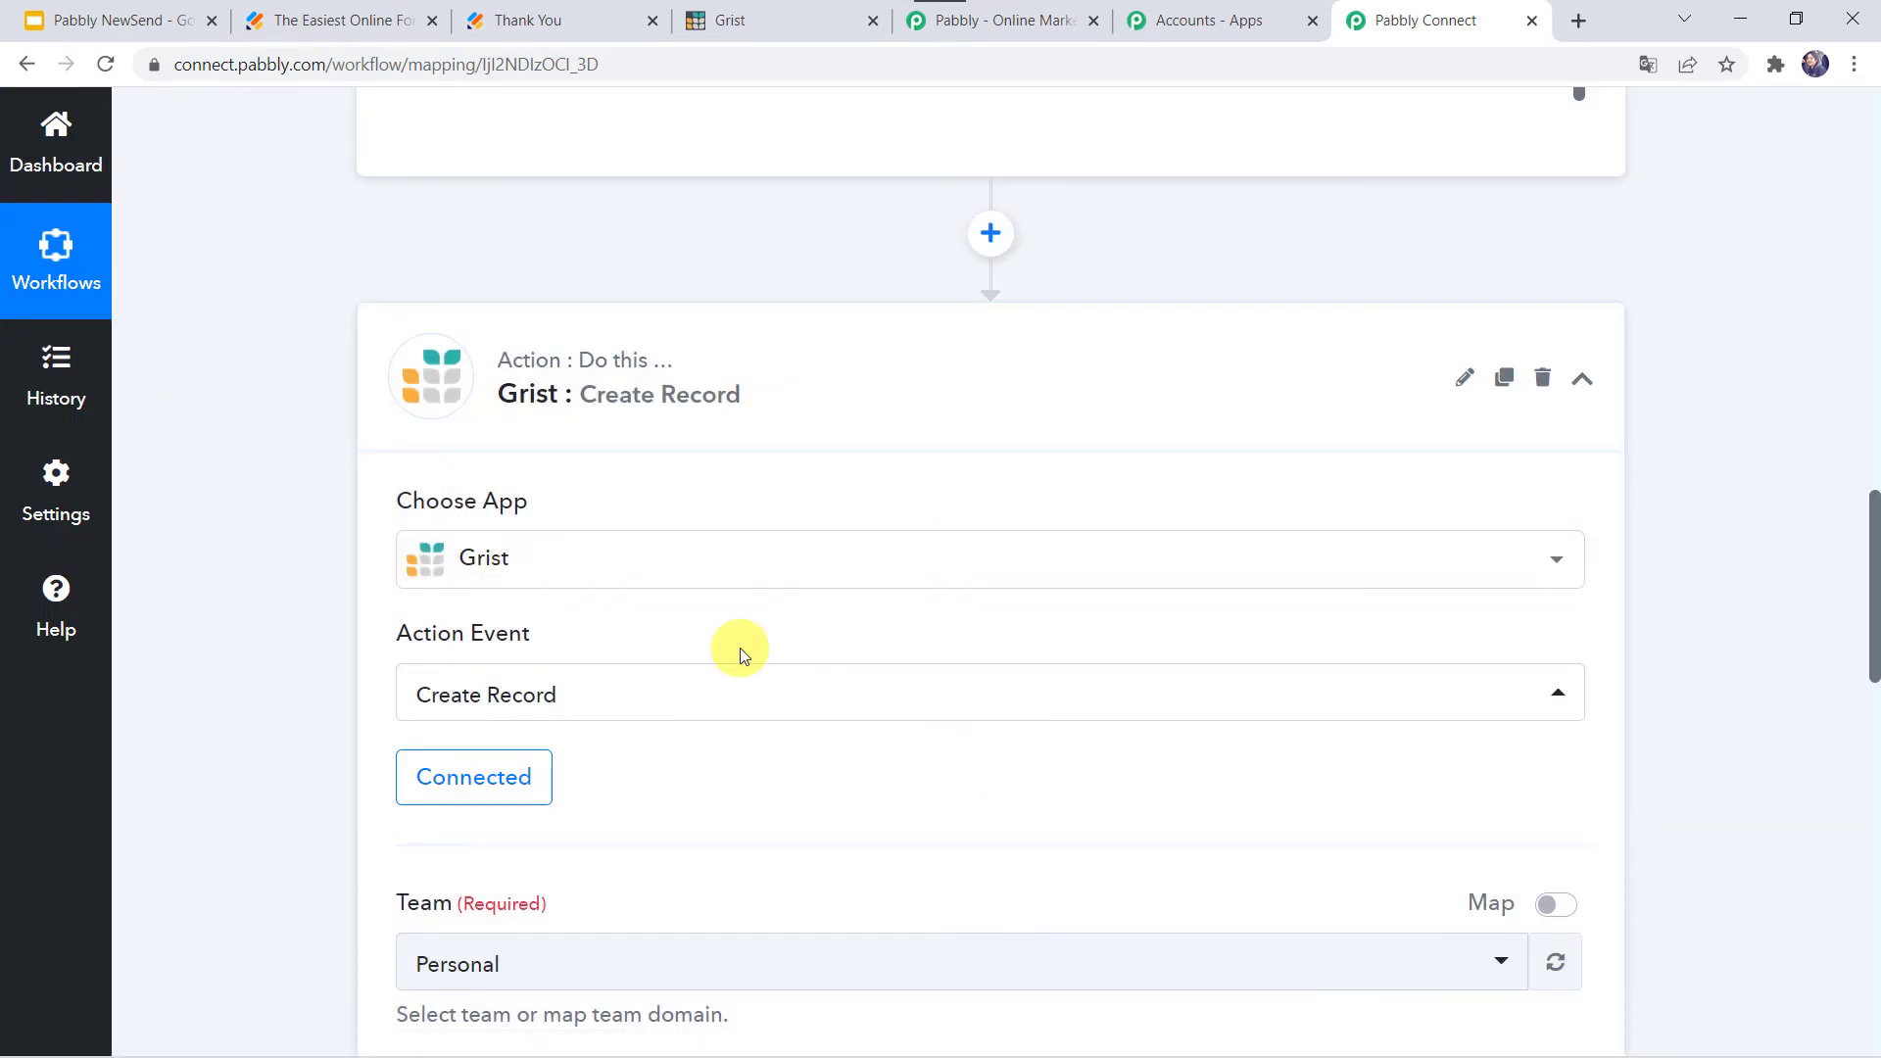
scroll(731, 760, down, 5)
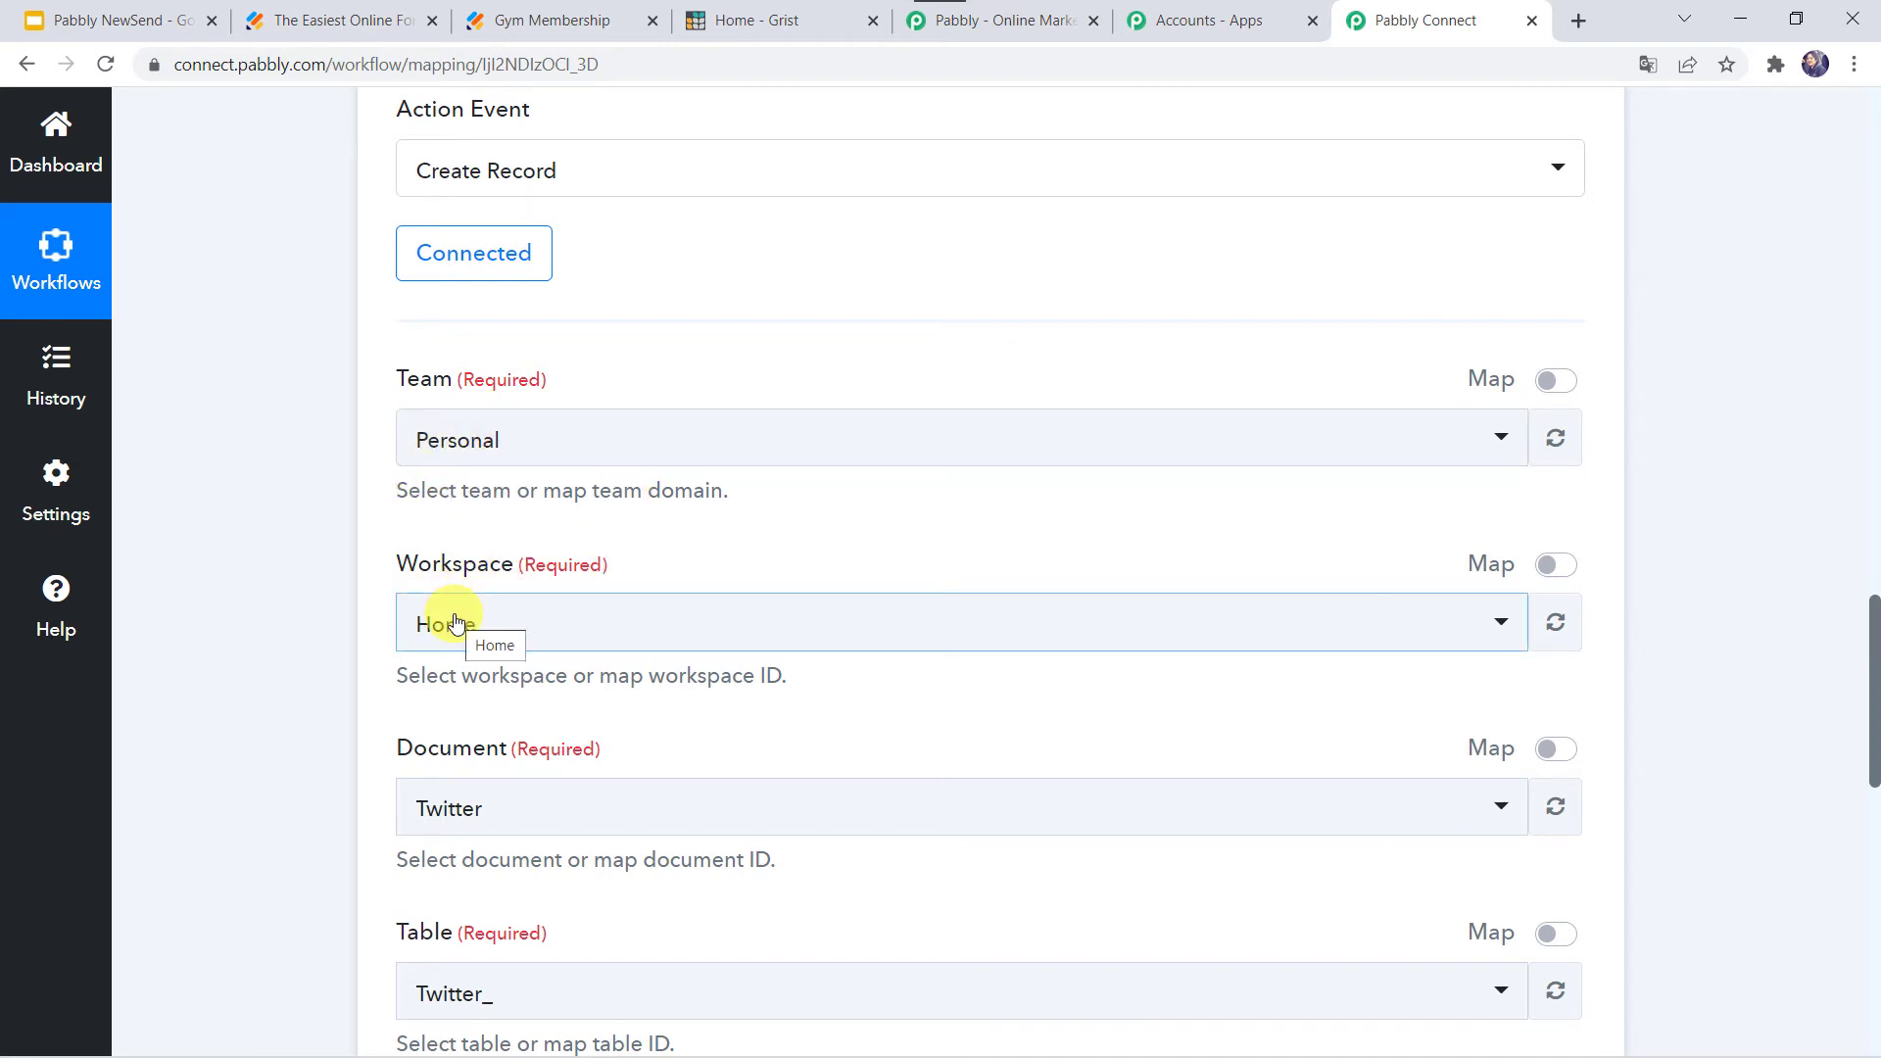
click(516, 443)
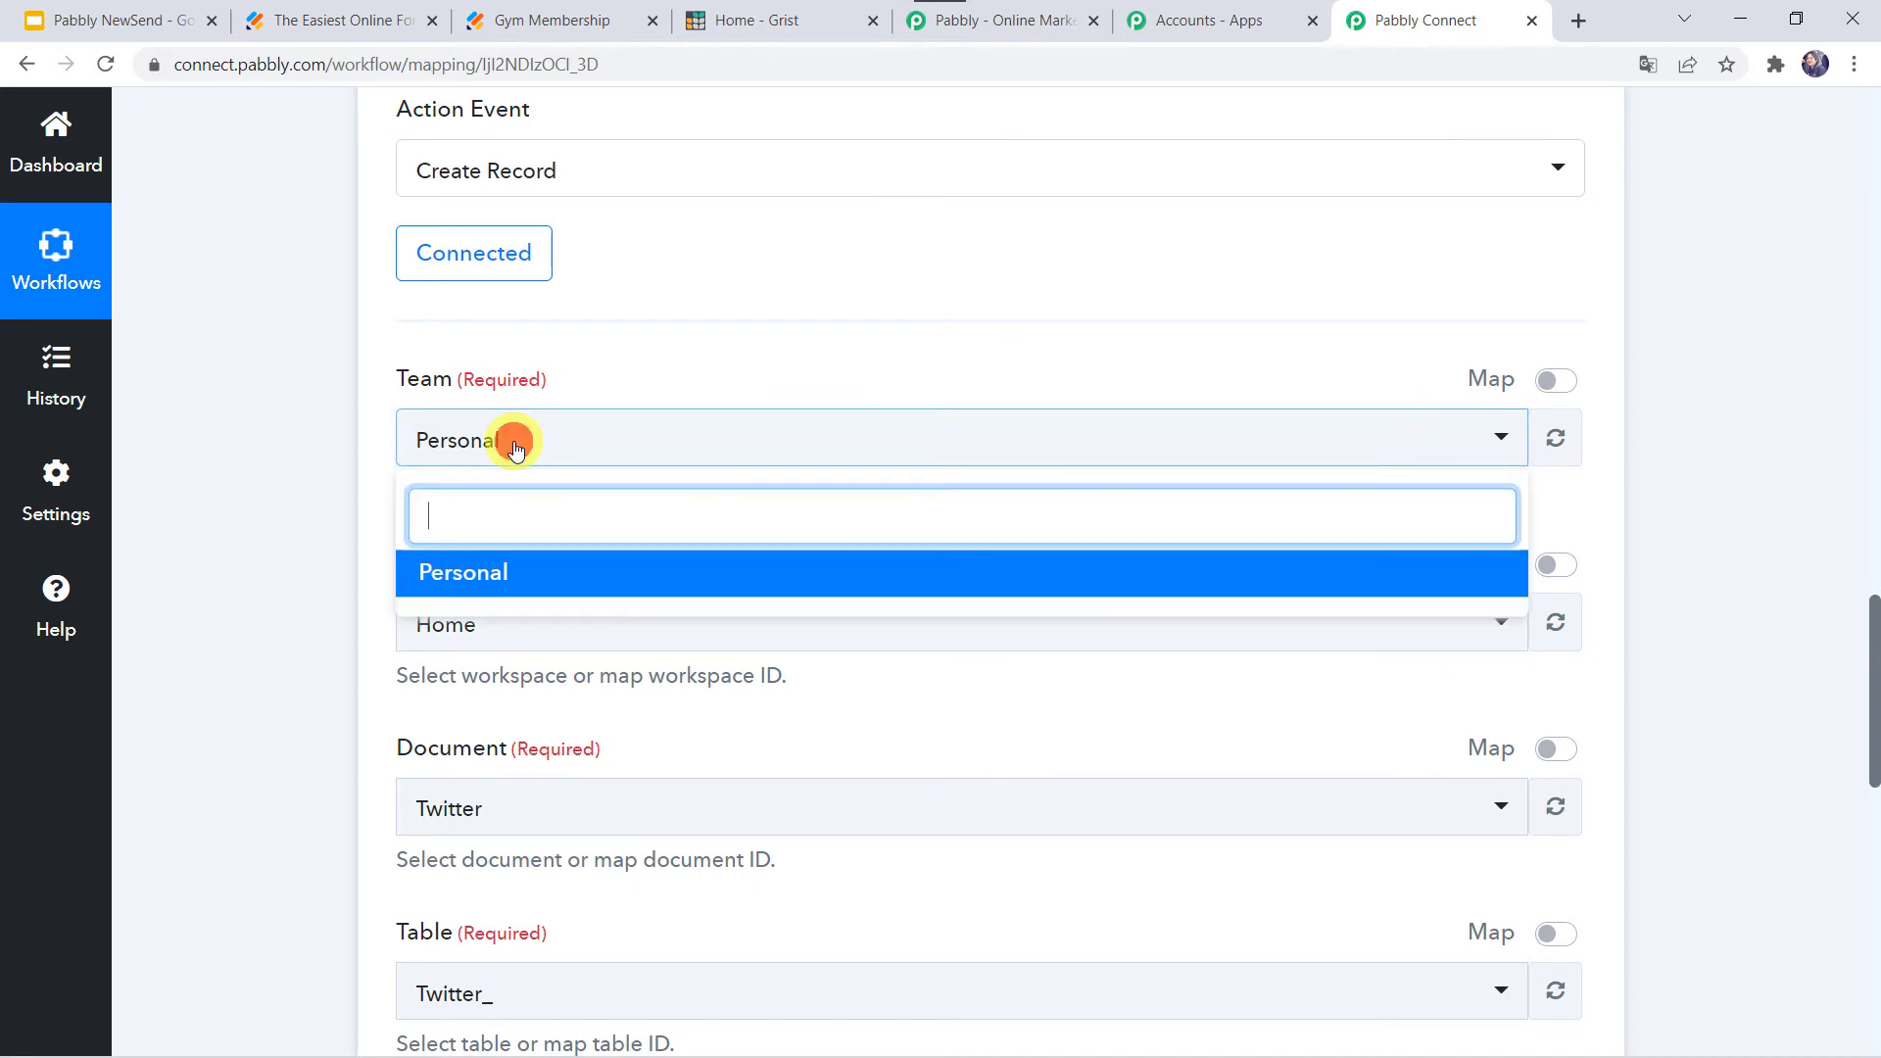
click(516, 447)
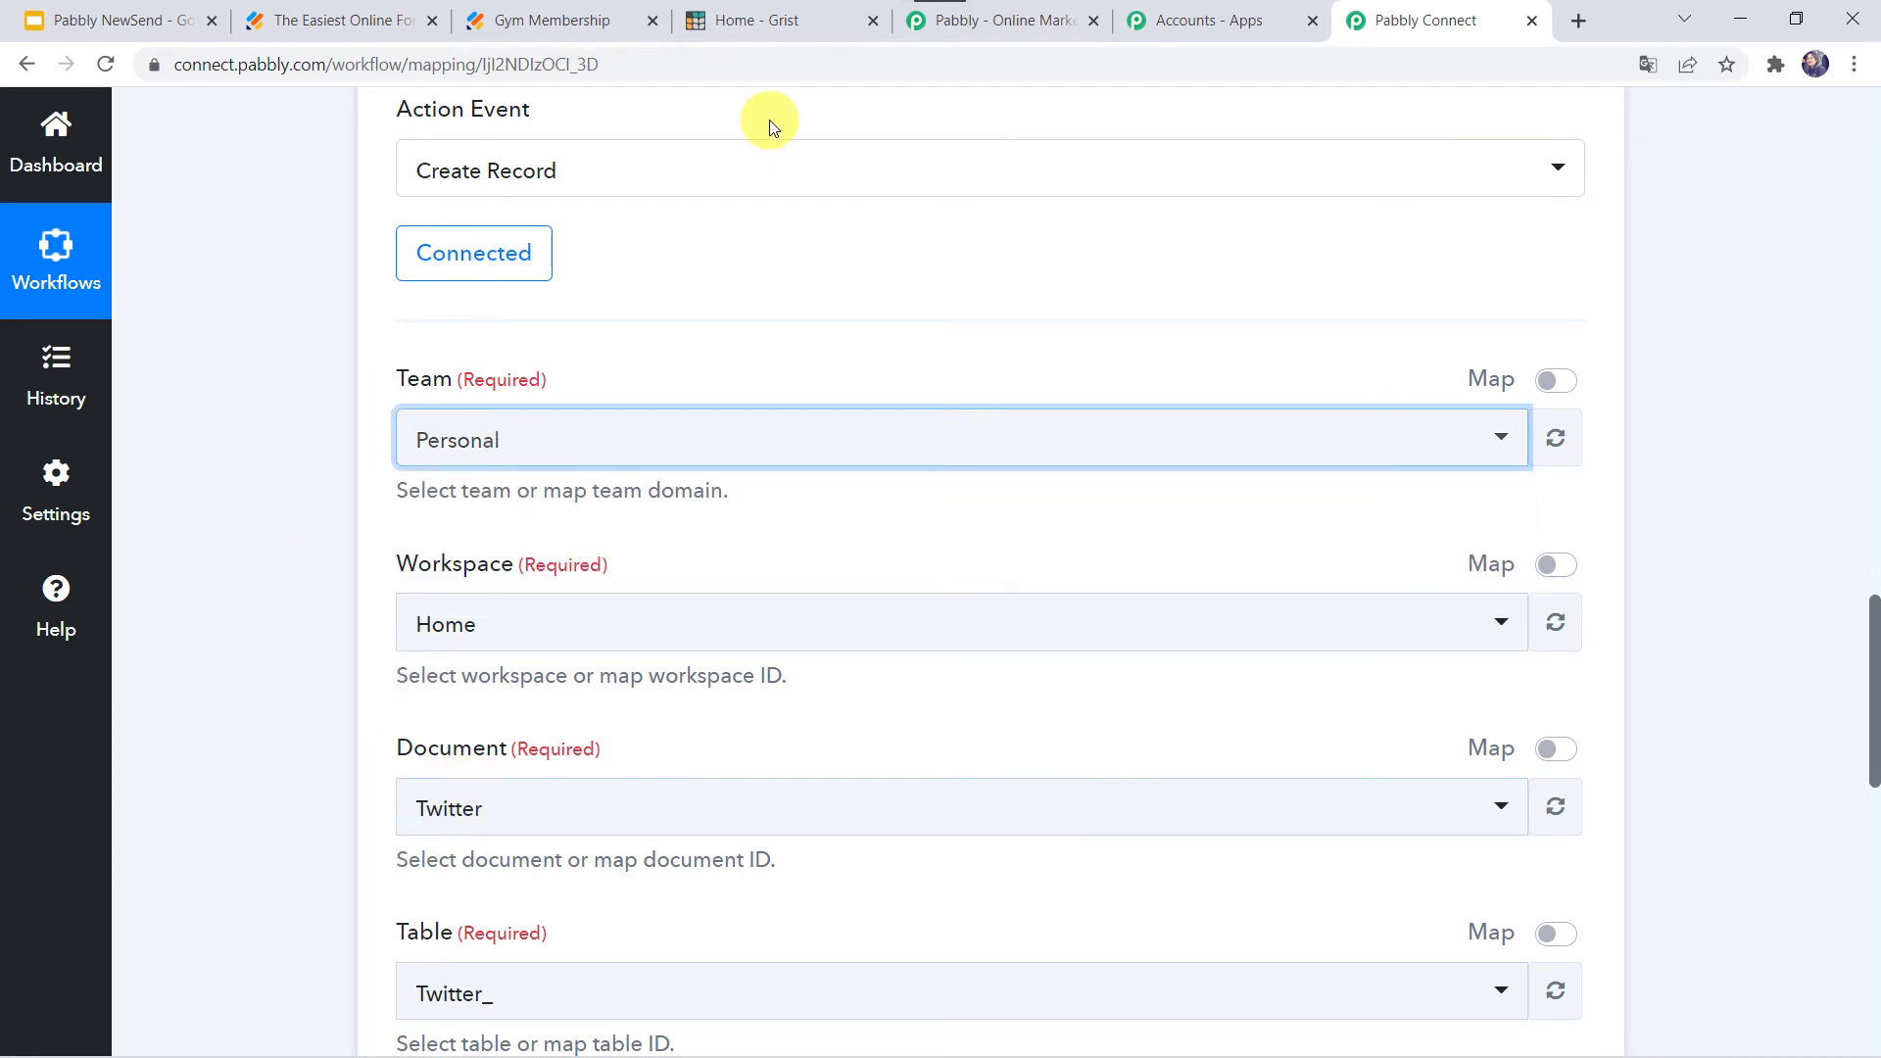
- Open the Jotform Responses document in Grist to review the Registered Customers table's columns
click(779, 26)
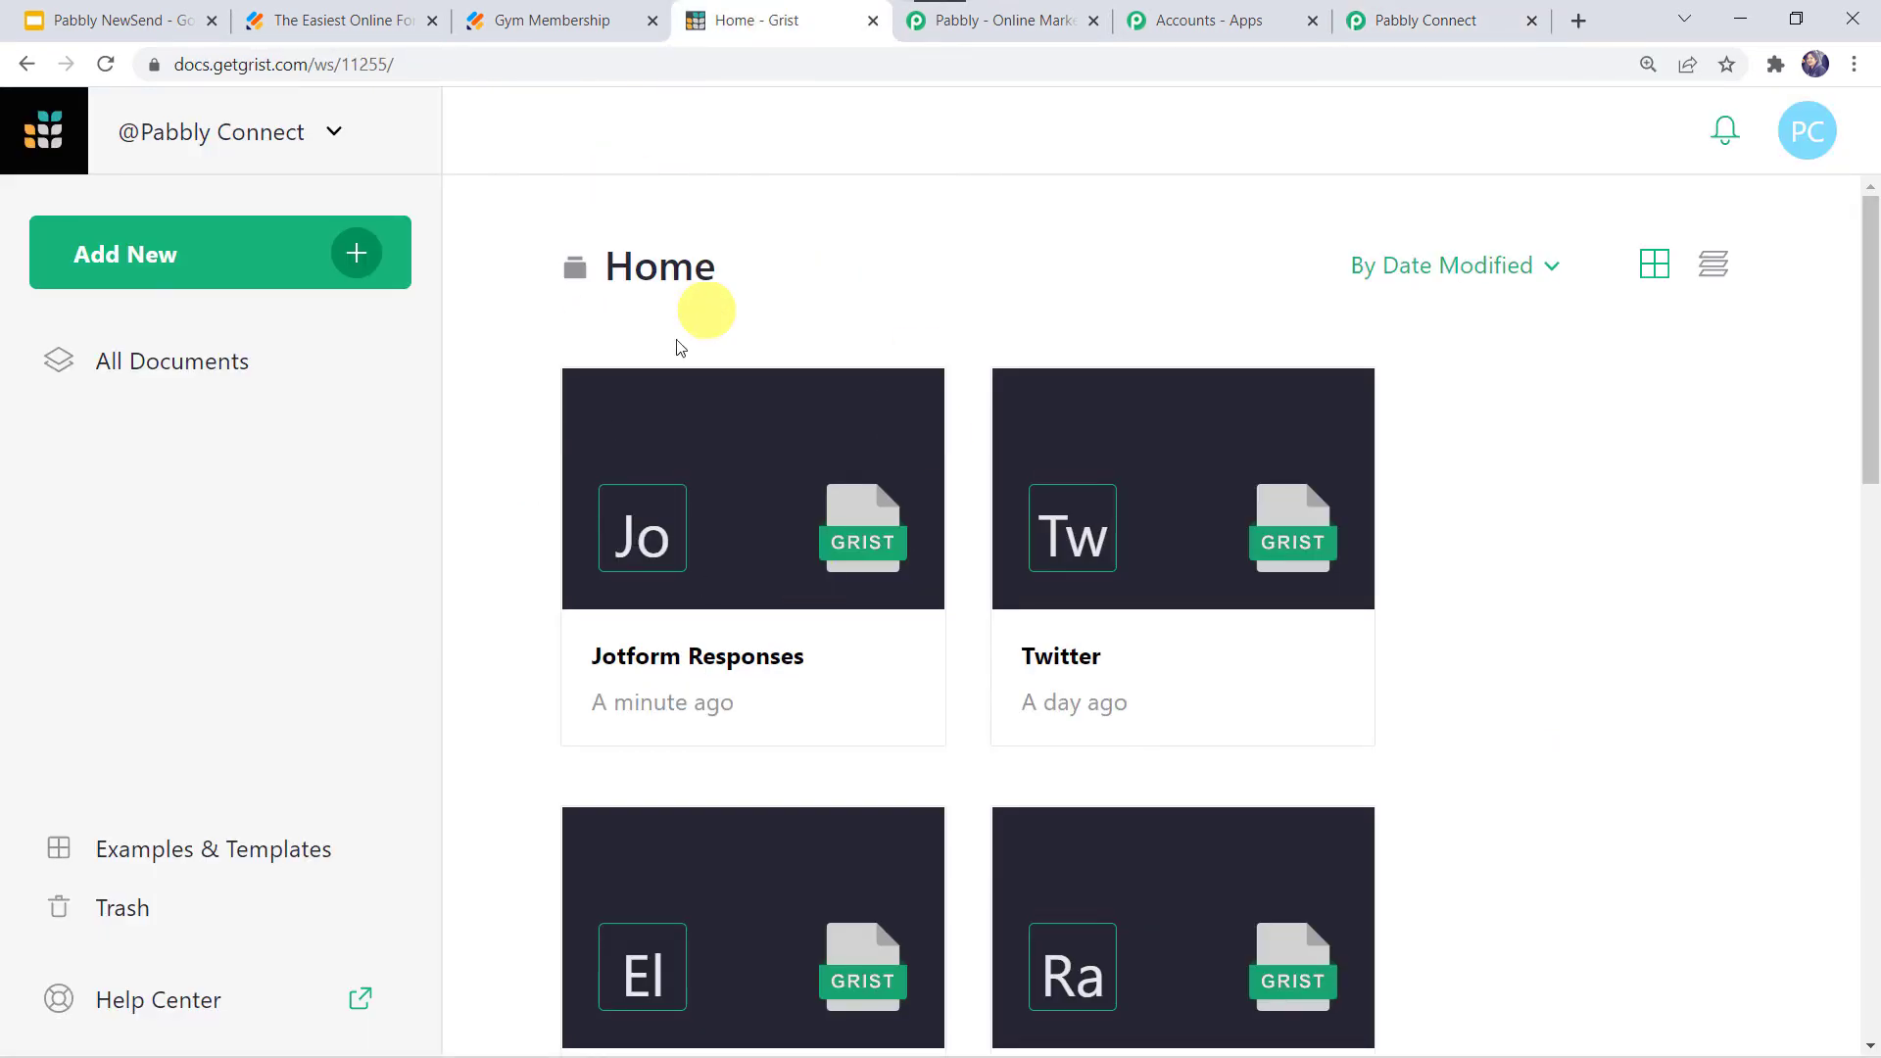
click(764, 665)
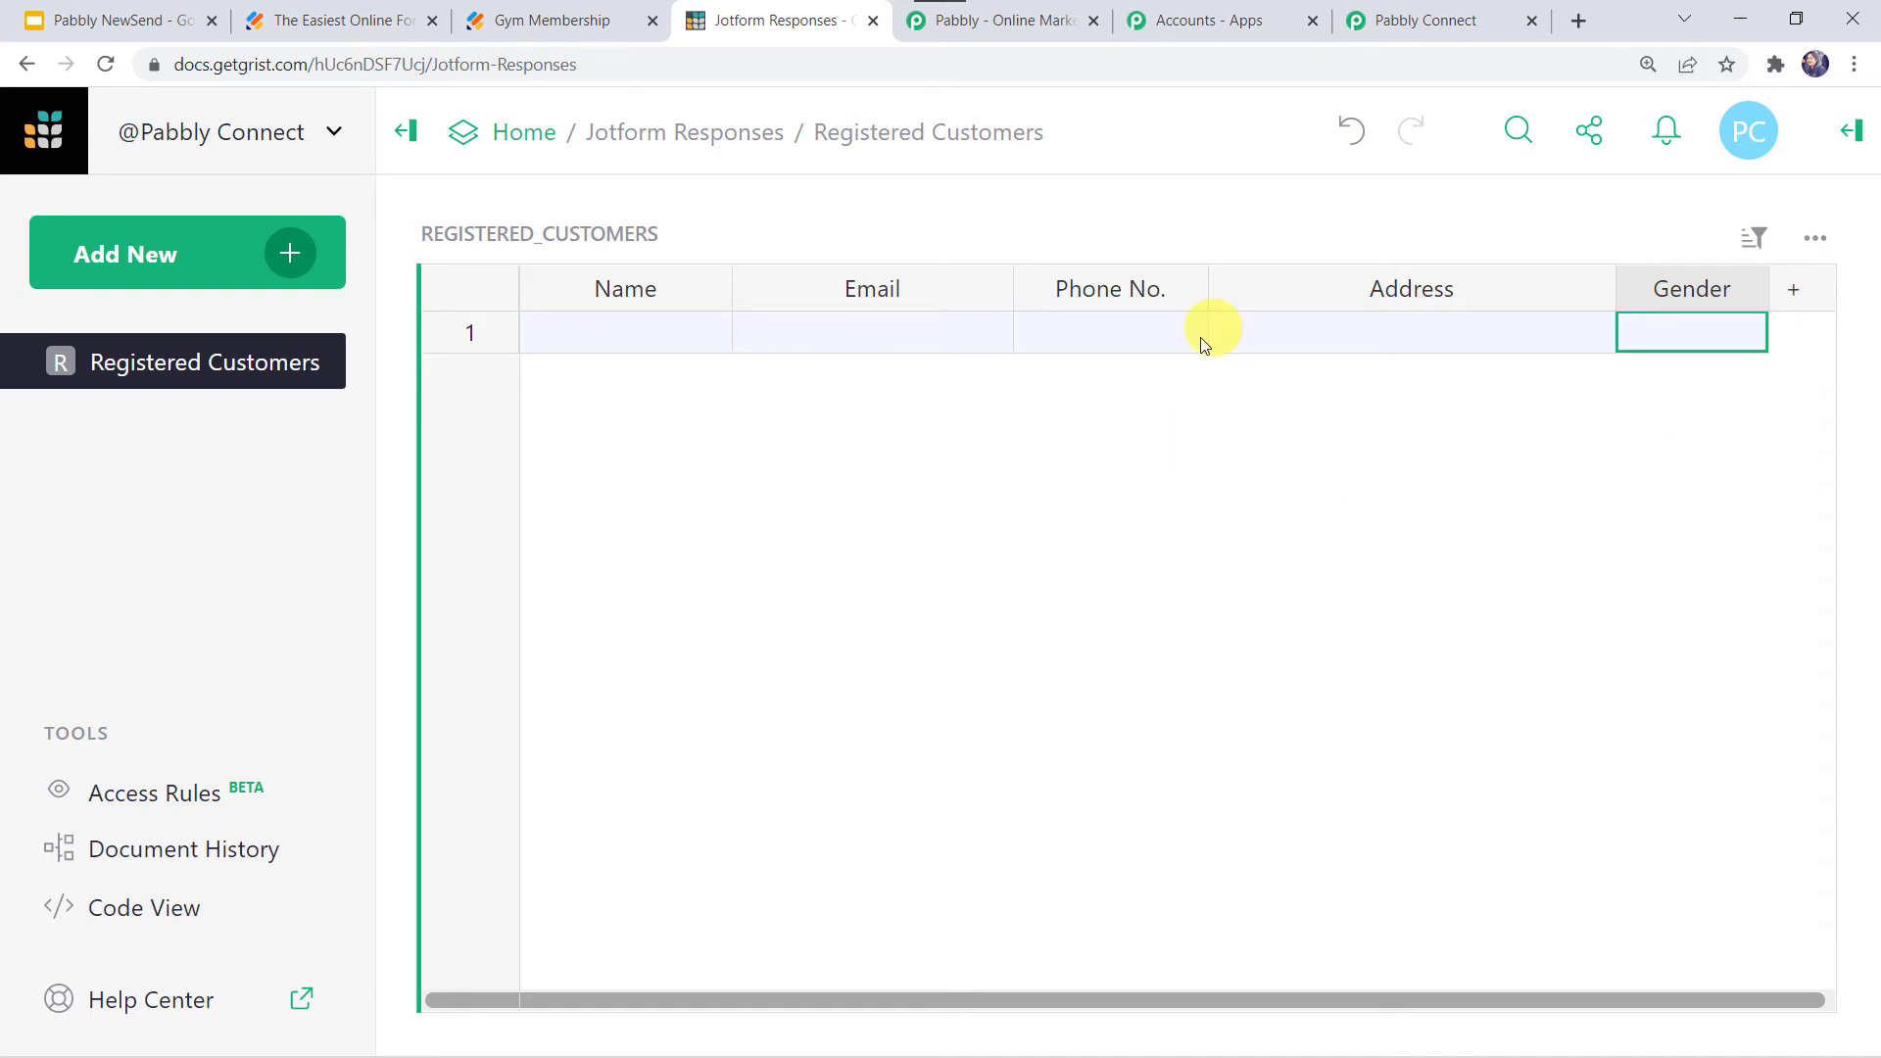
mouse_move(203, 356)
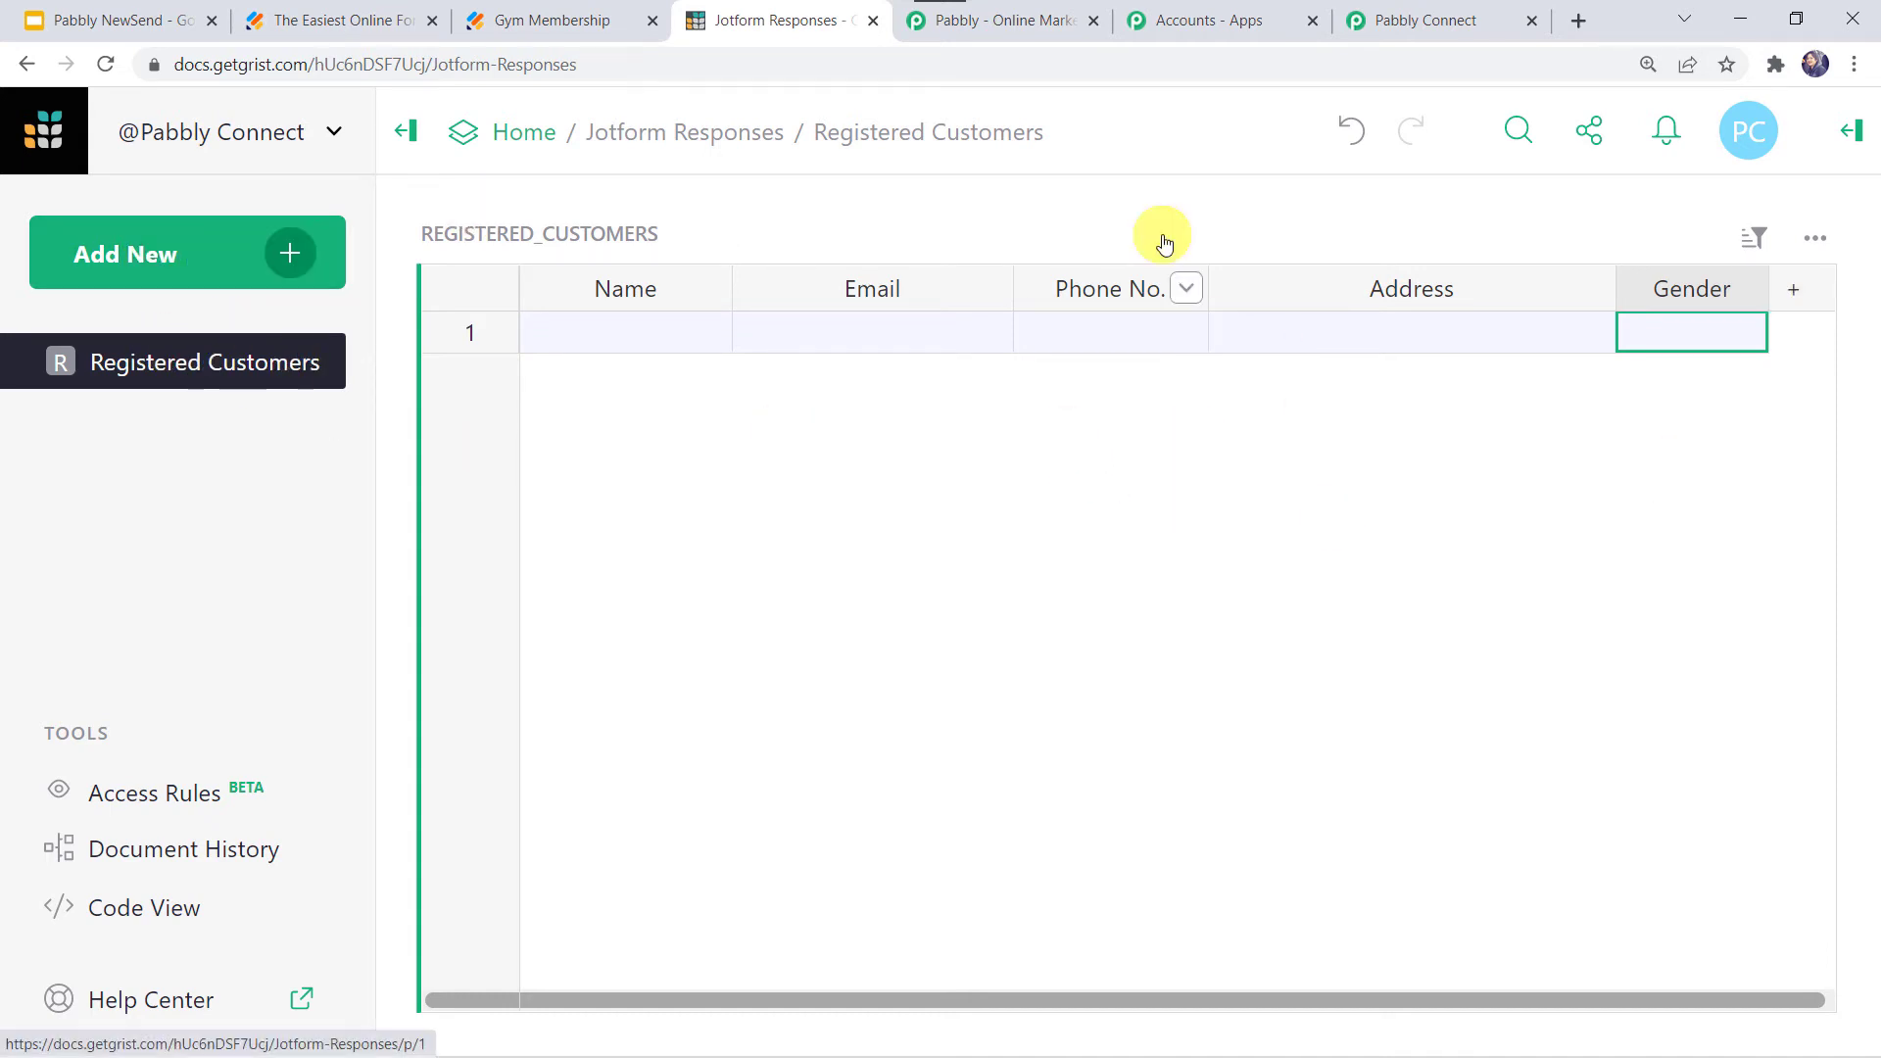
- Select Jotform Responses as the Document in the Pabbly Connect Grist step
click(1386, 29)
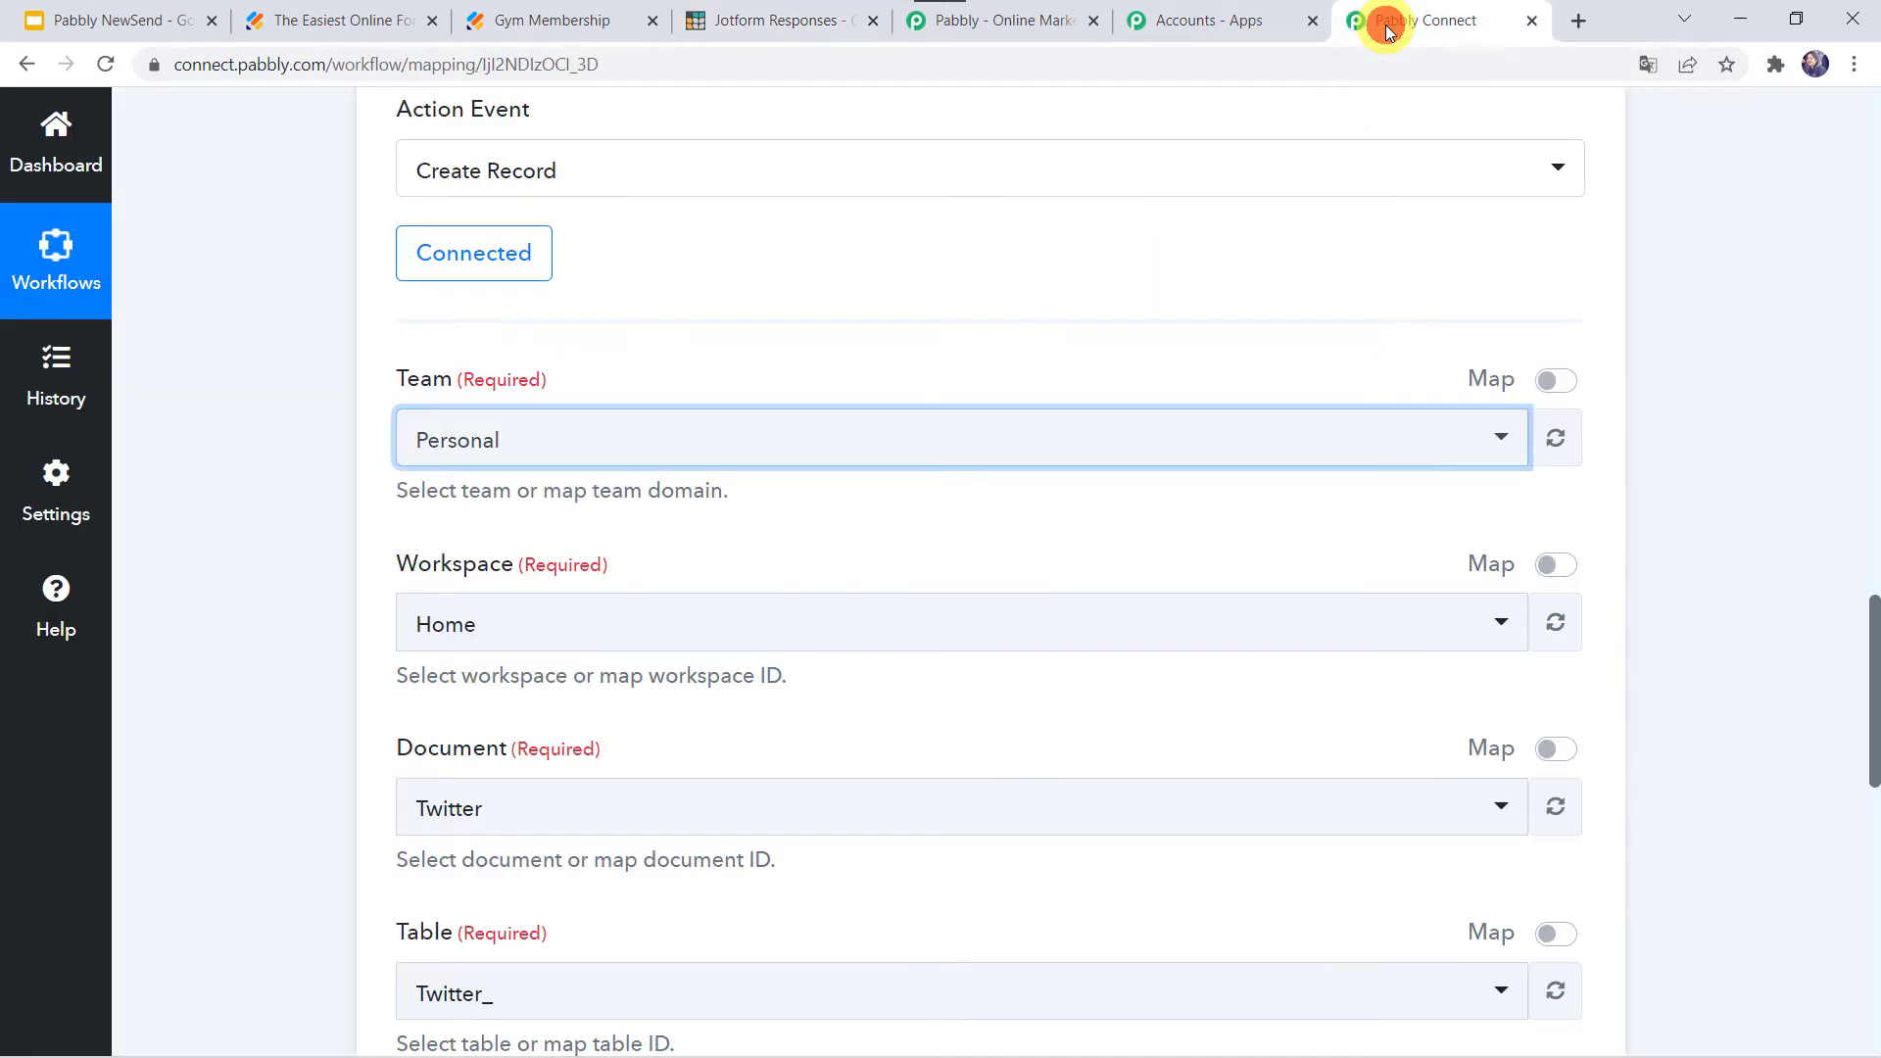
scroll(300, 745, down, 2)
click(462, 593)
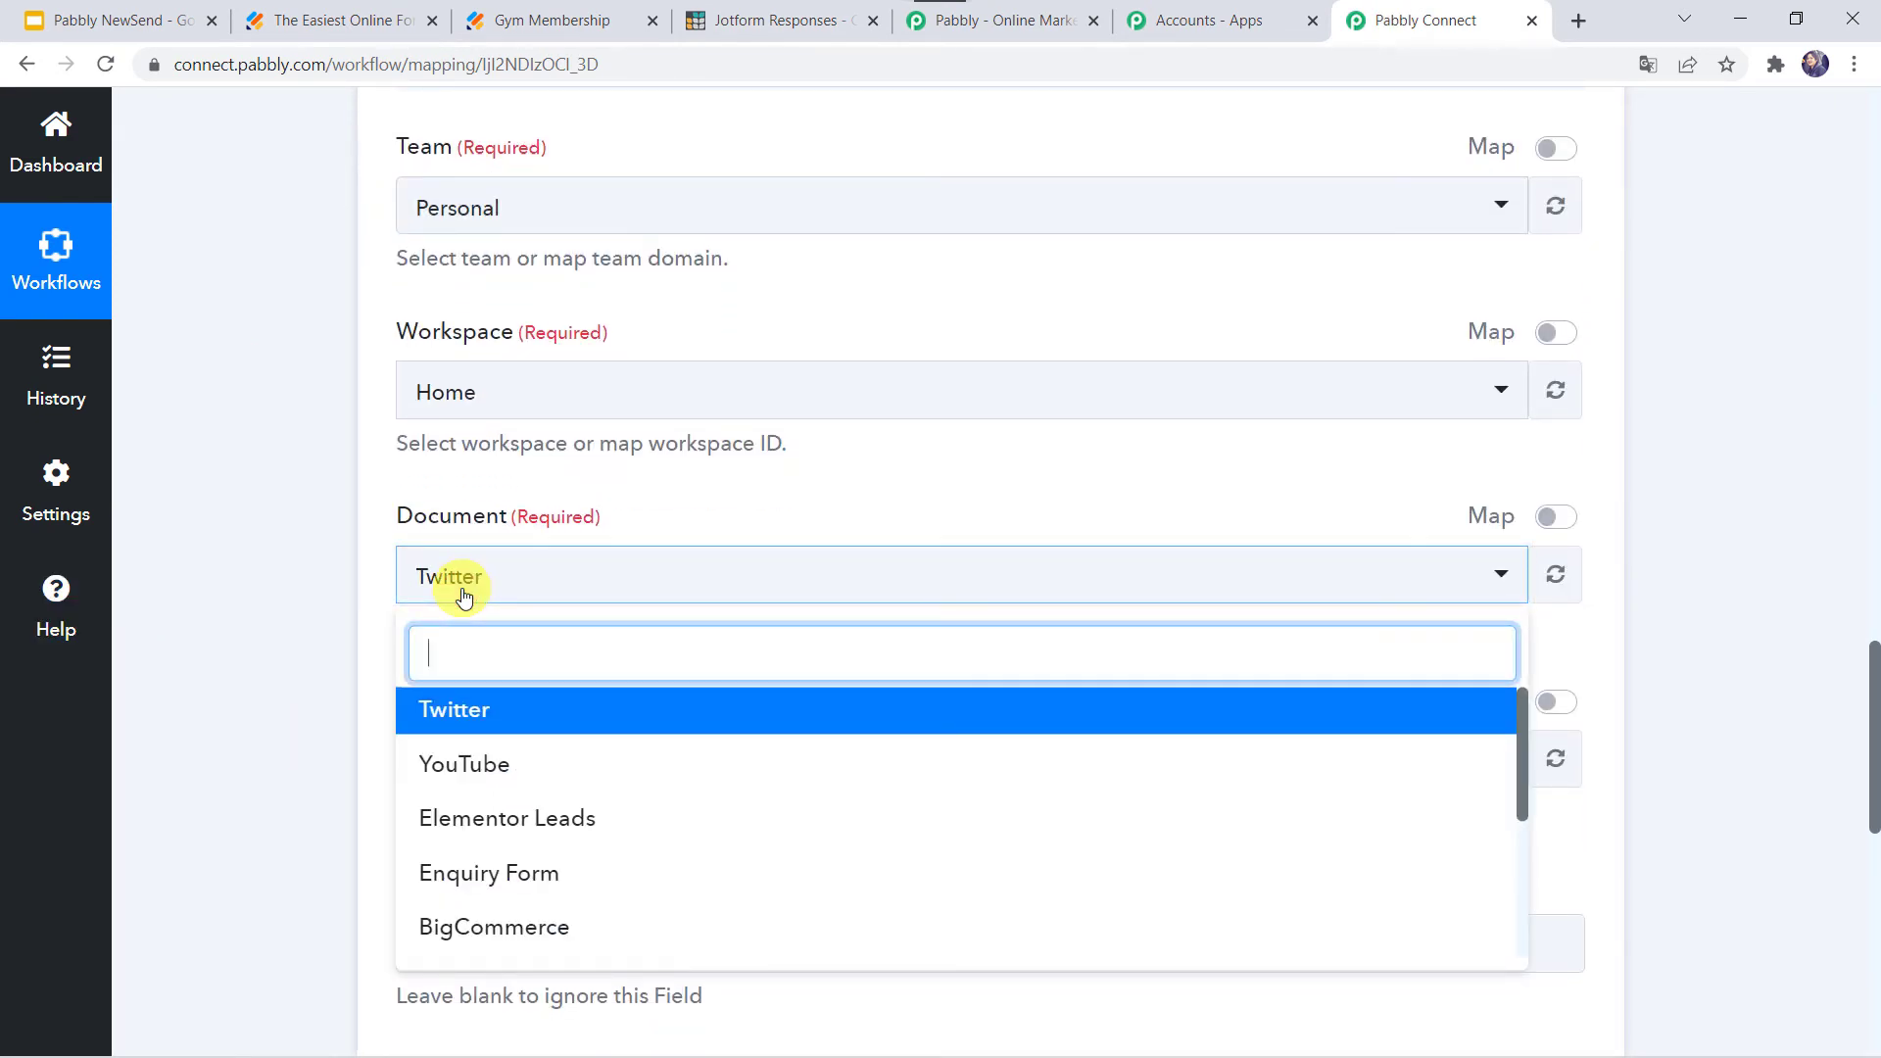
text(jot)
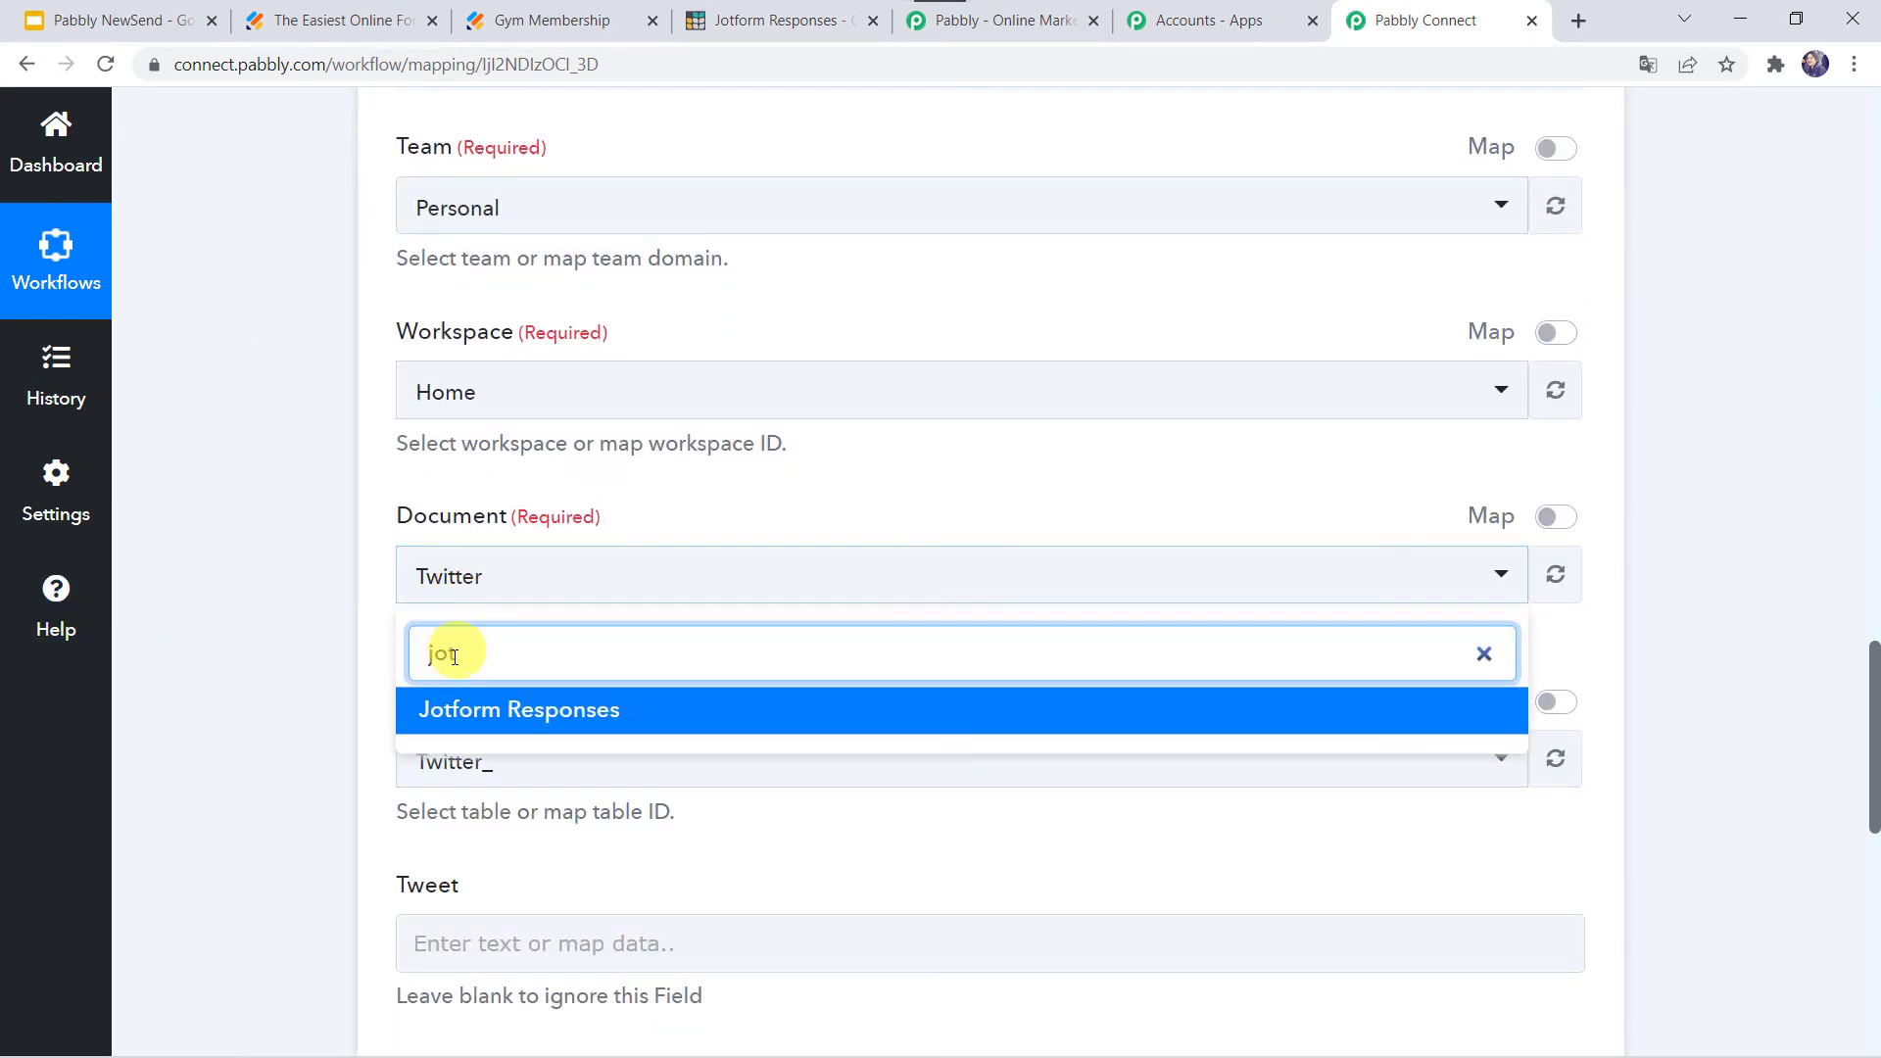
click(441, 712)
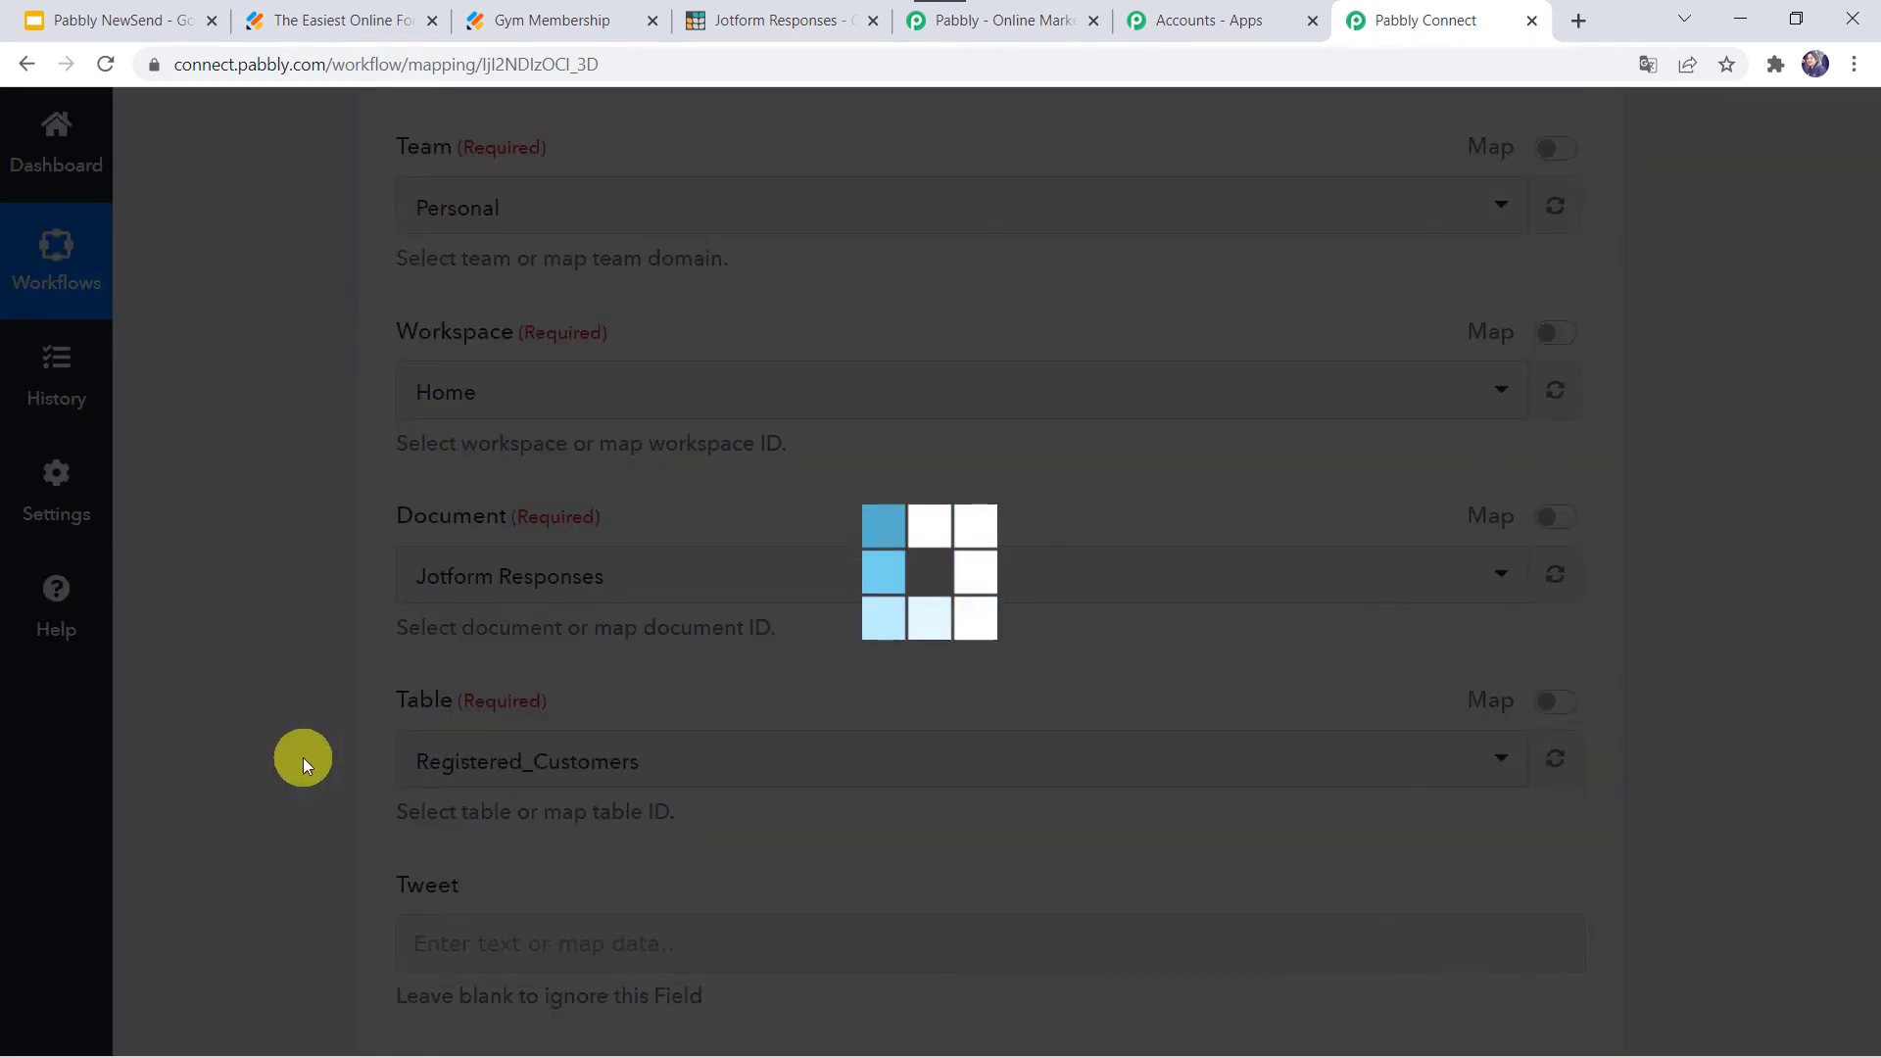
scroll(303, 756, down, 2)
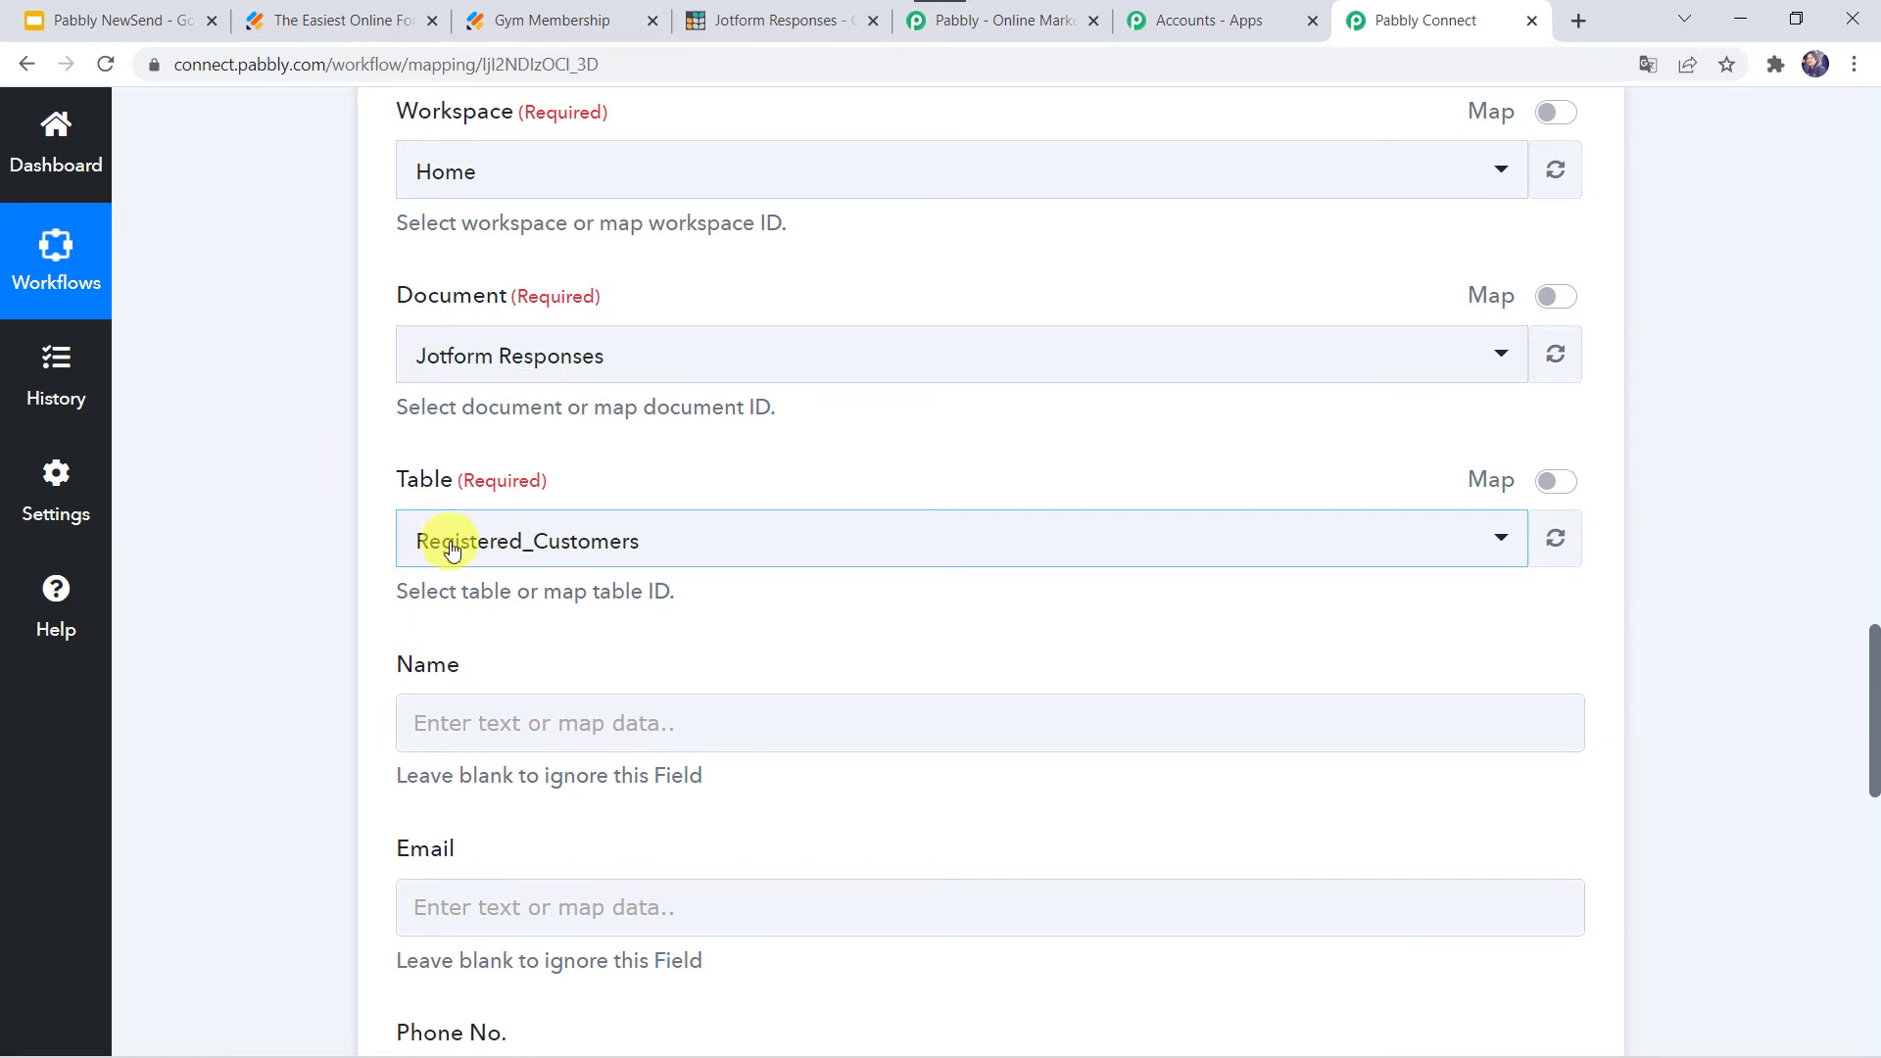
scroll(373, 707, down, 3)
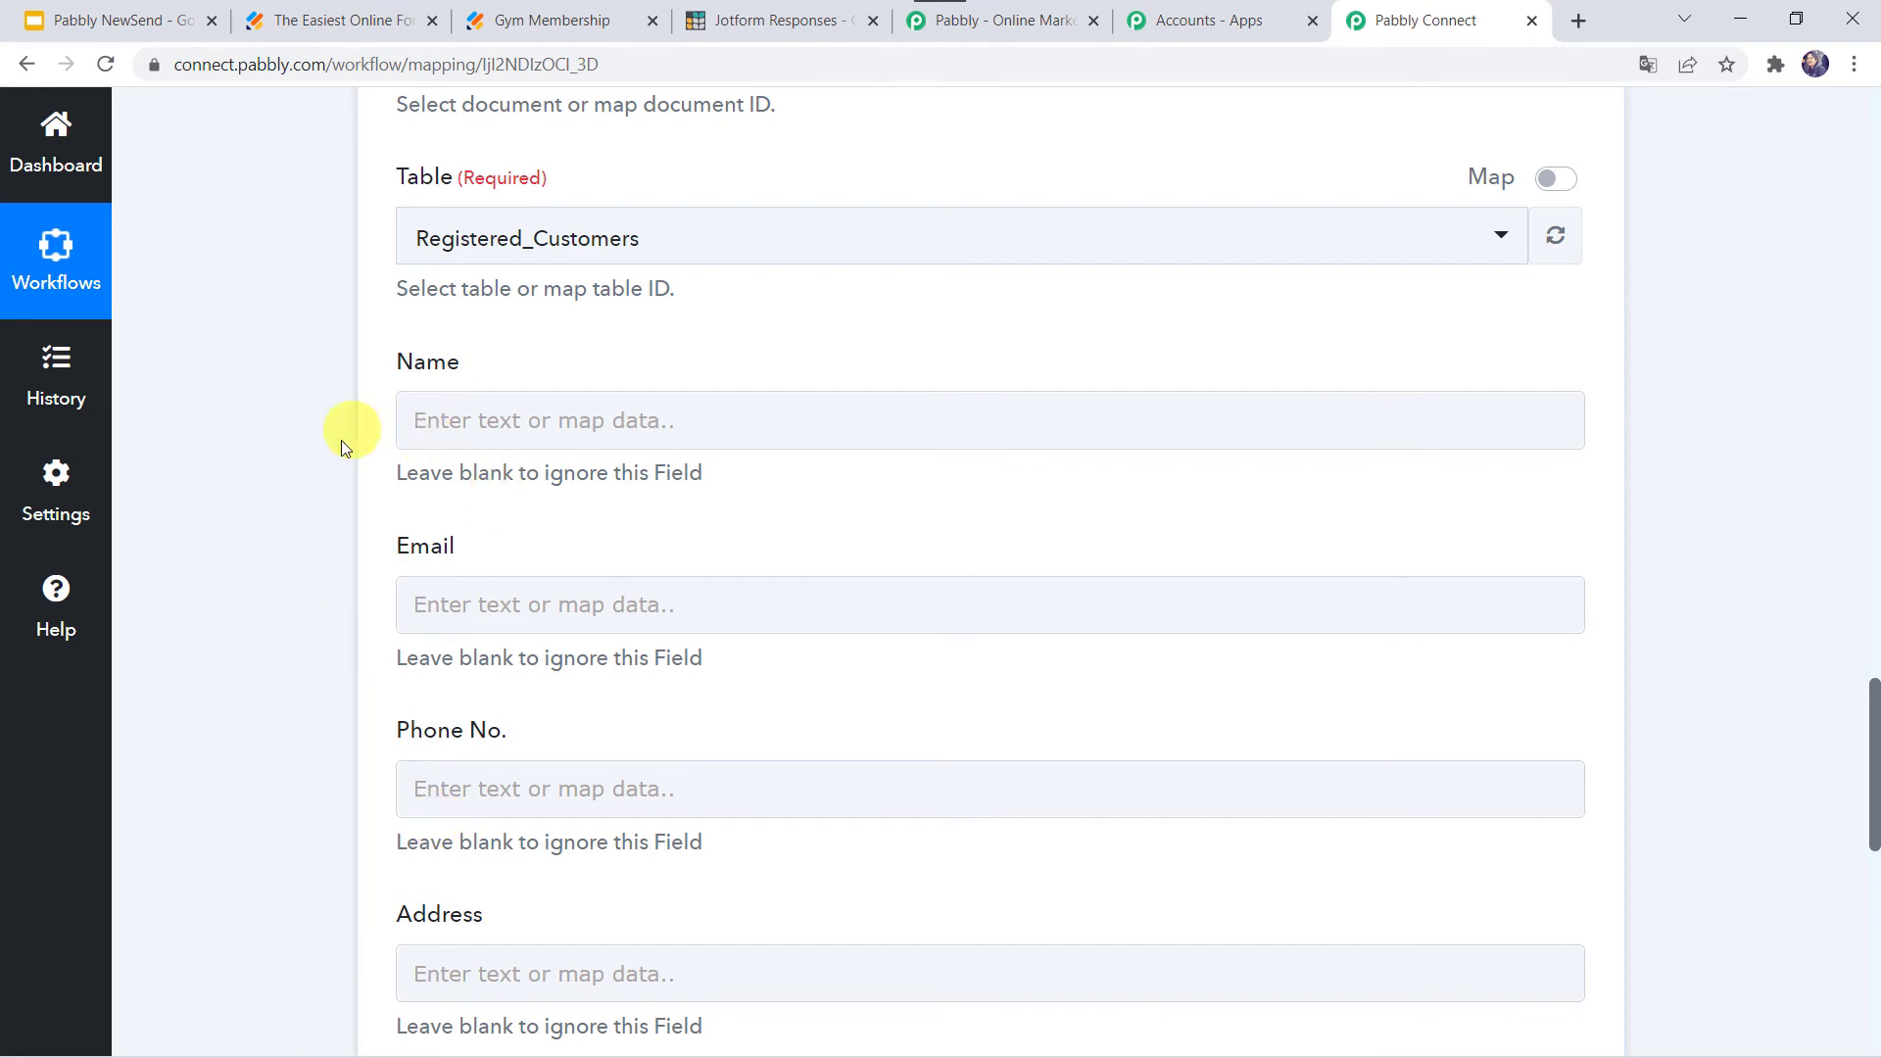
scroll(333, 541, up, 15)
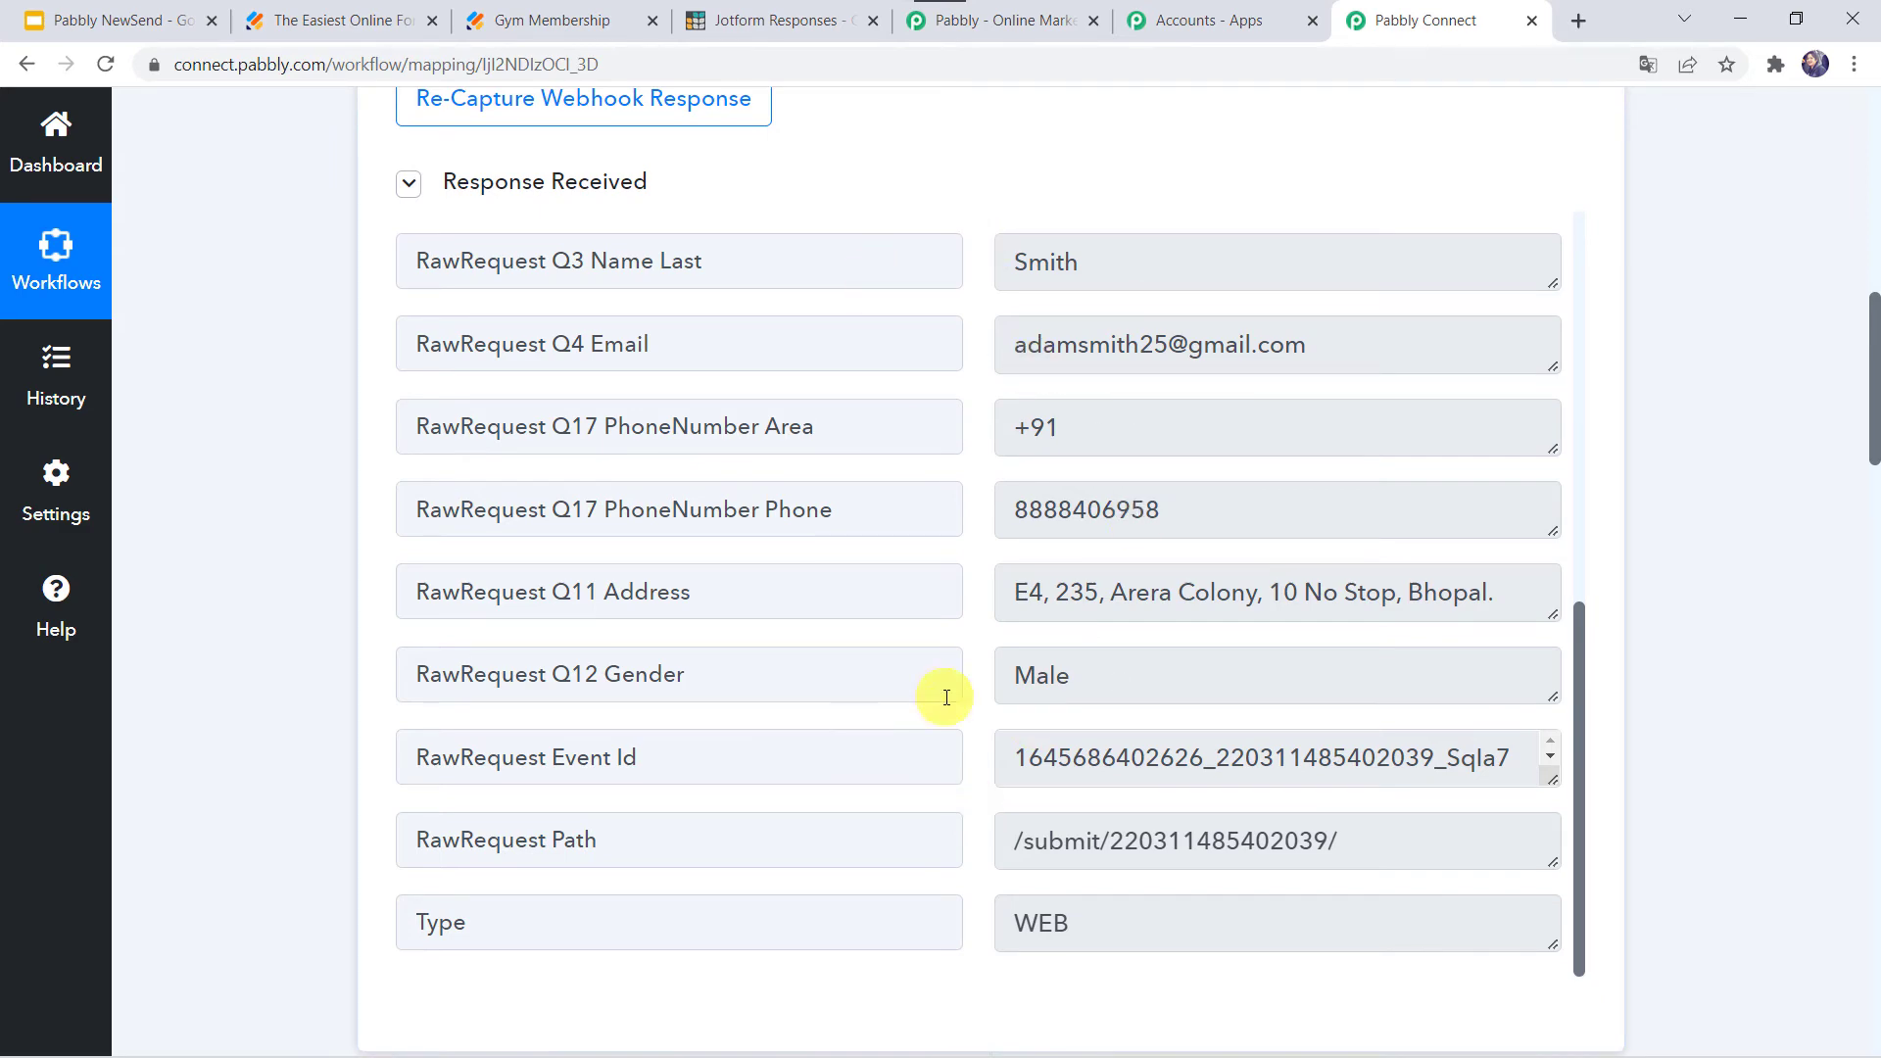
scroll(243, 1021, down, 9)
scroll(243, 1021, down, 12)
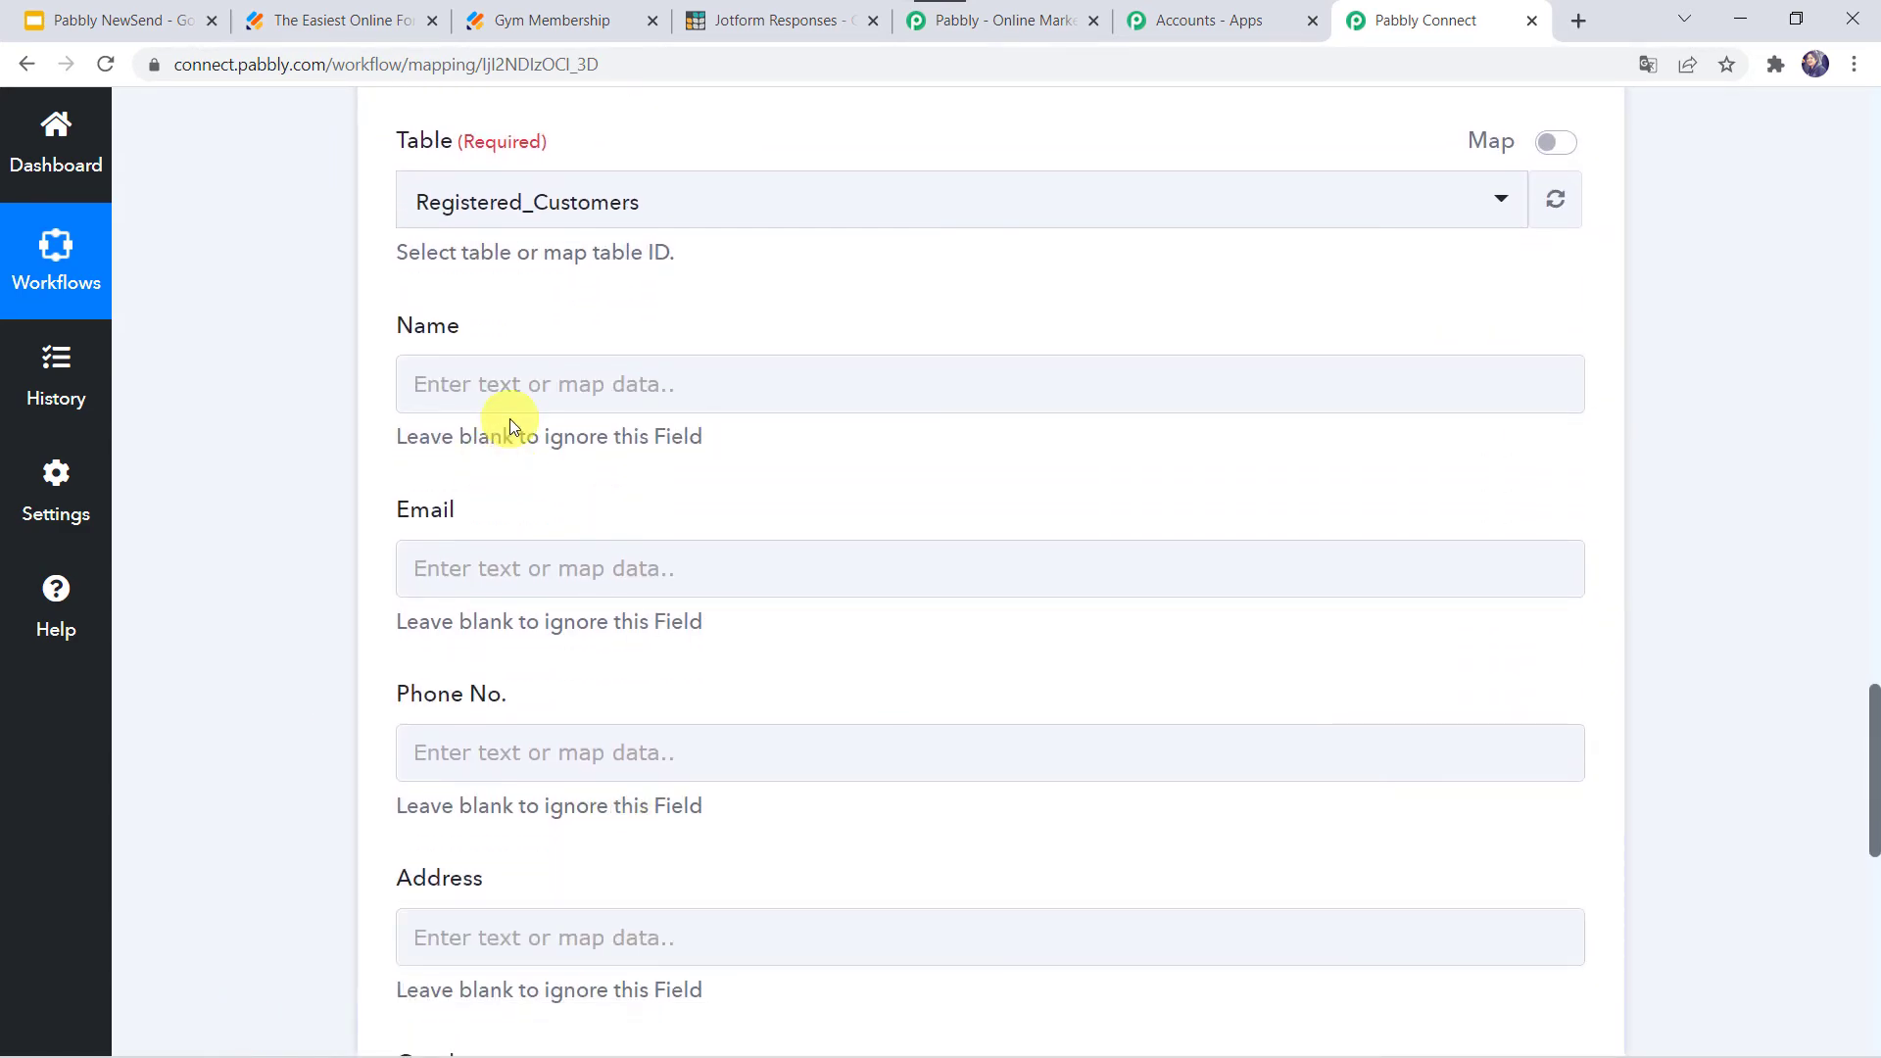
- Map the form's Q3 Name First and Q3 Name Last answers into the Name field
click(477, 382)
click(607, 603)
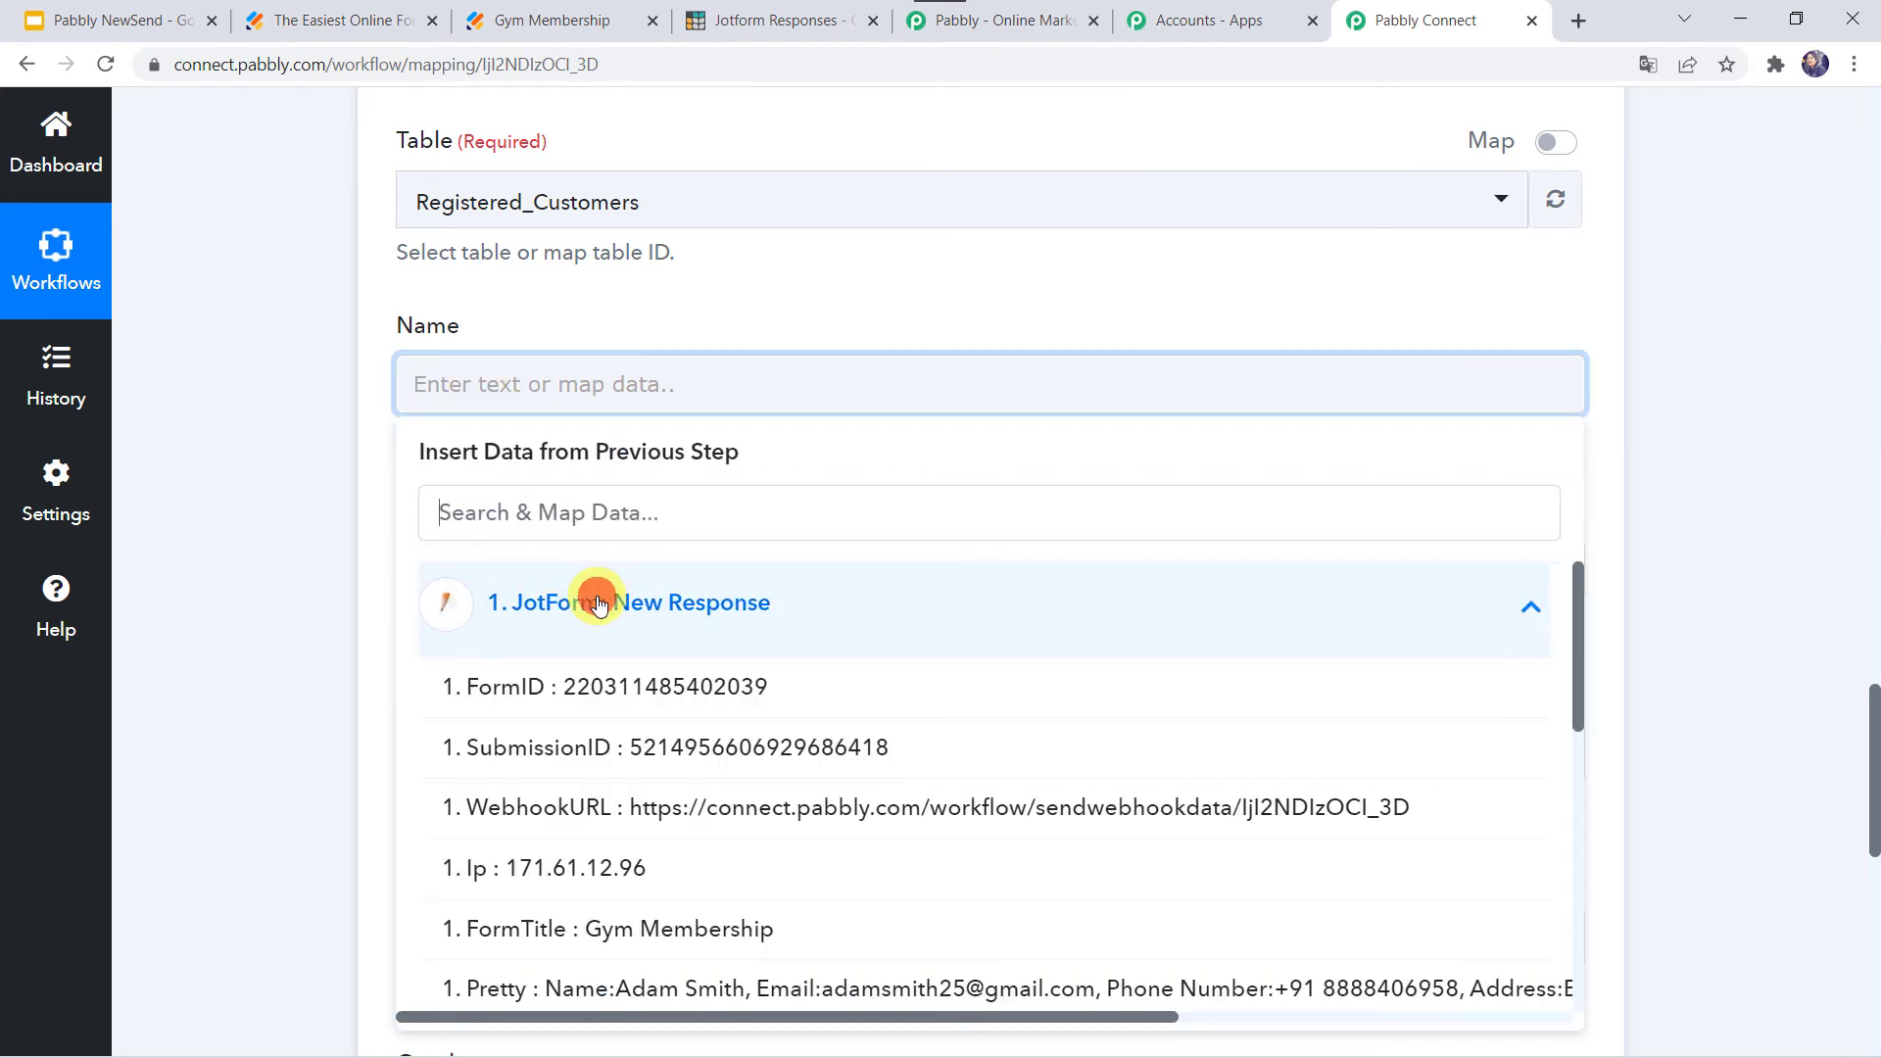
text(ad)
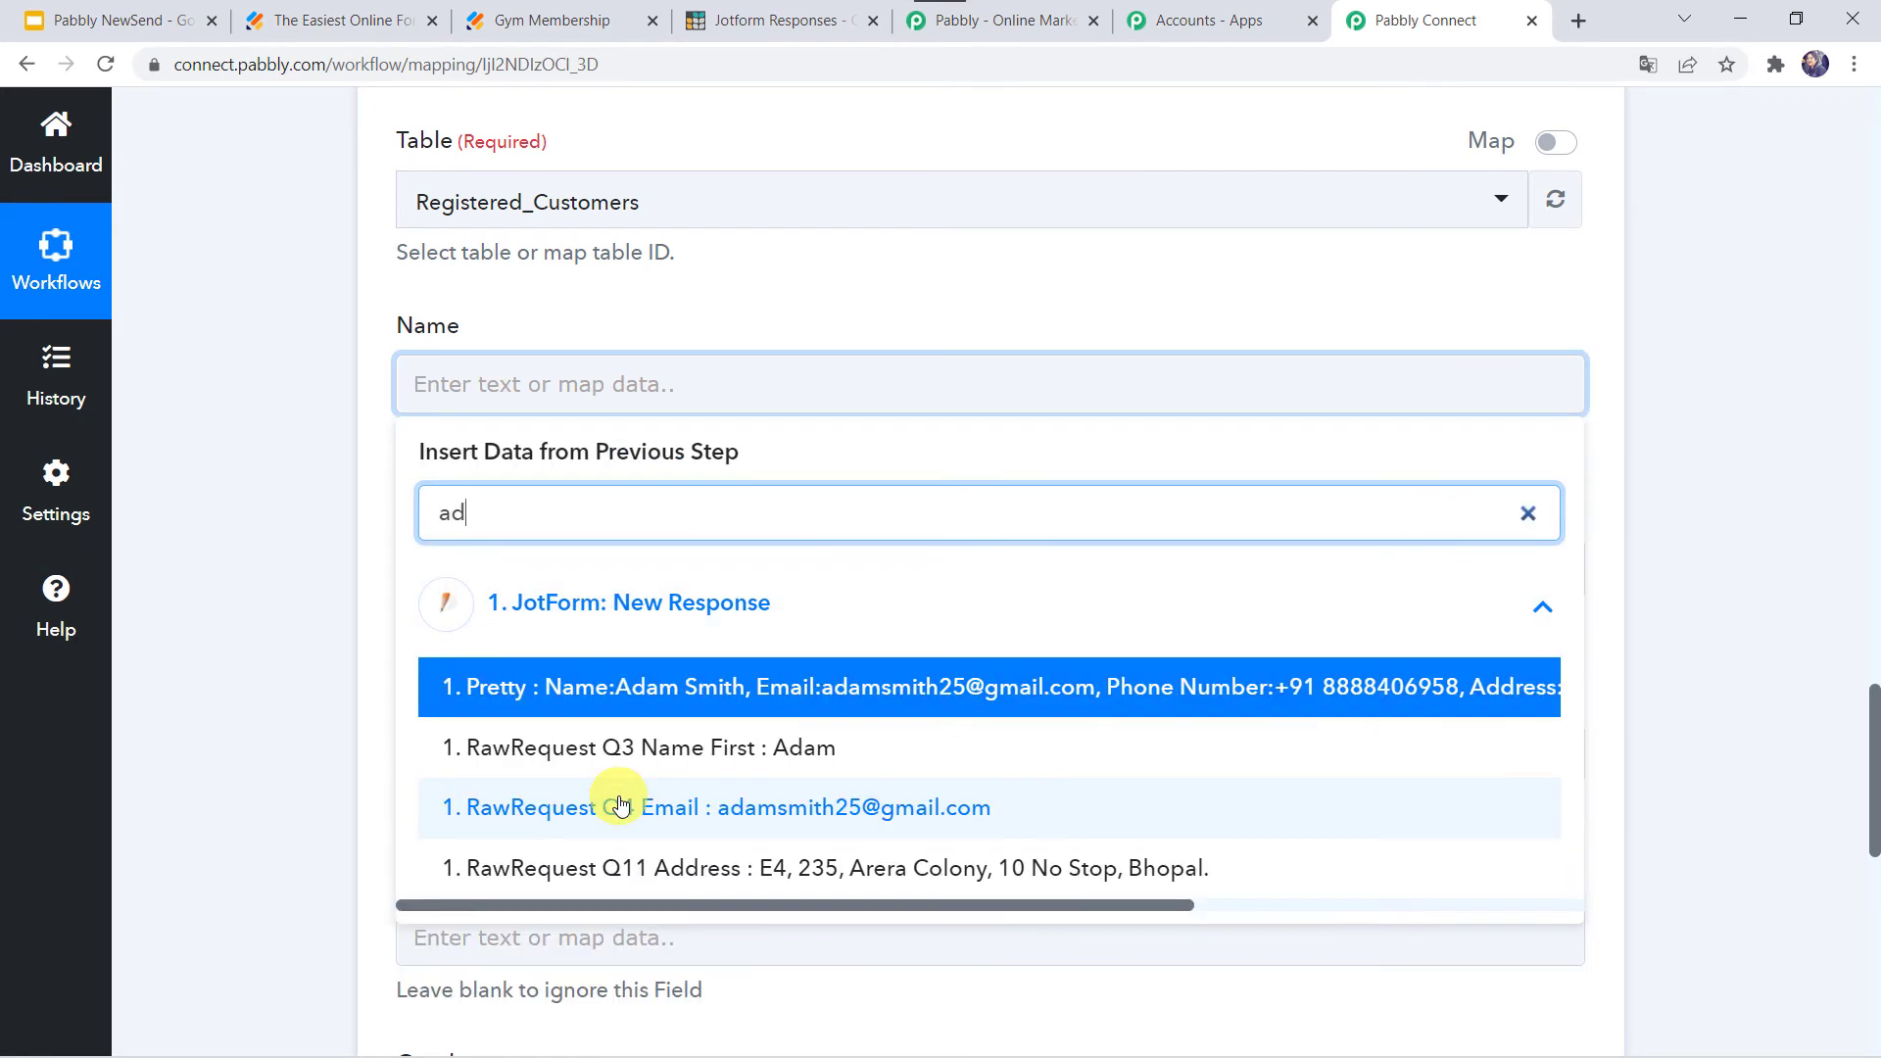
click(683, 743)
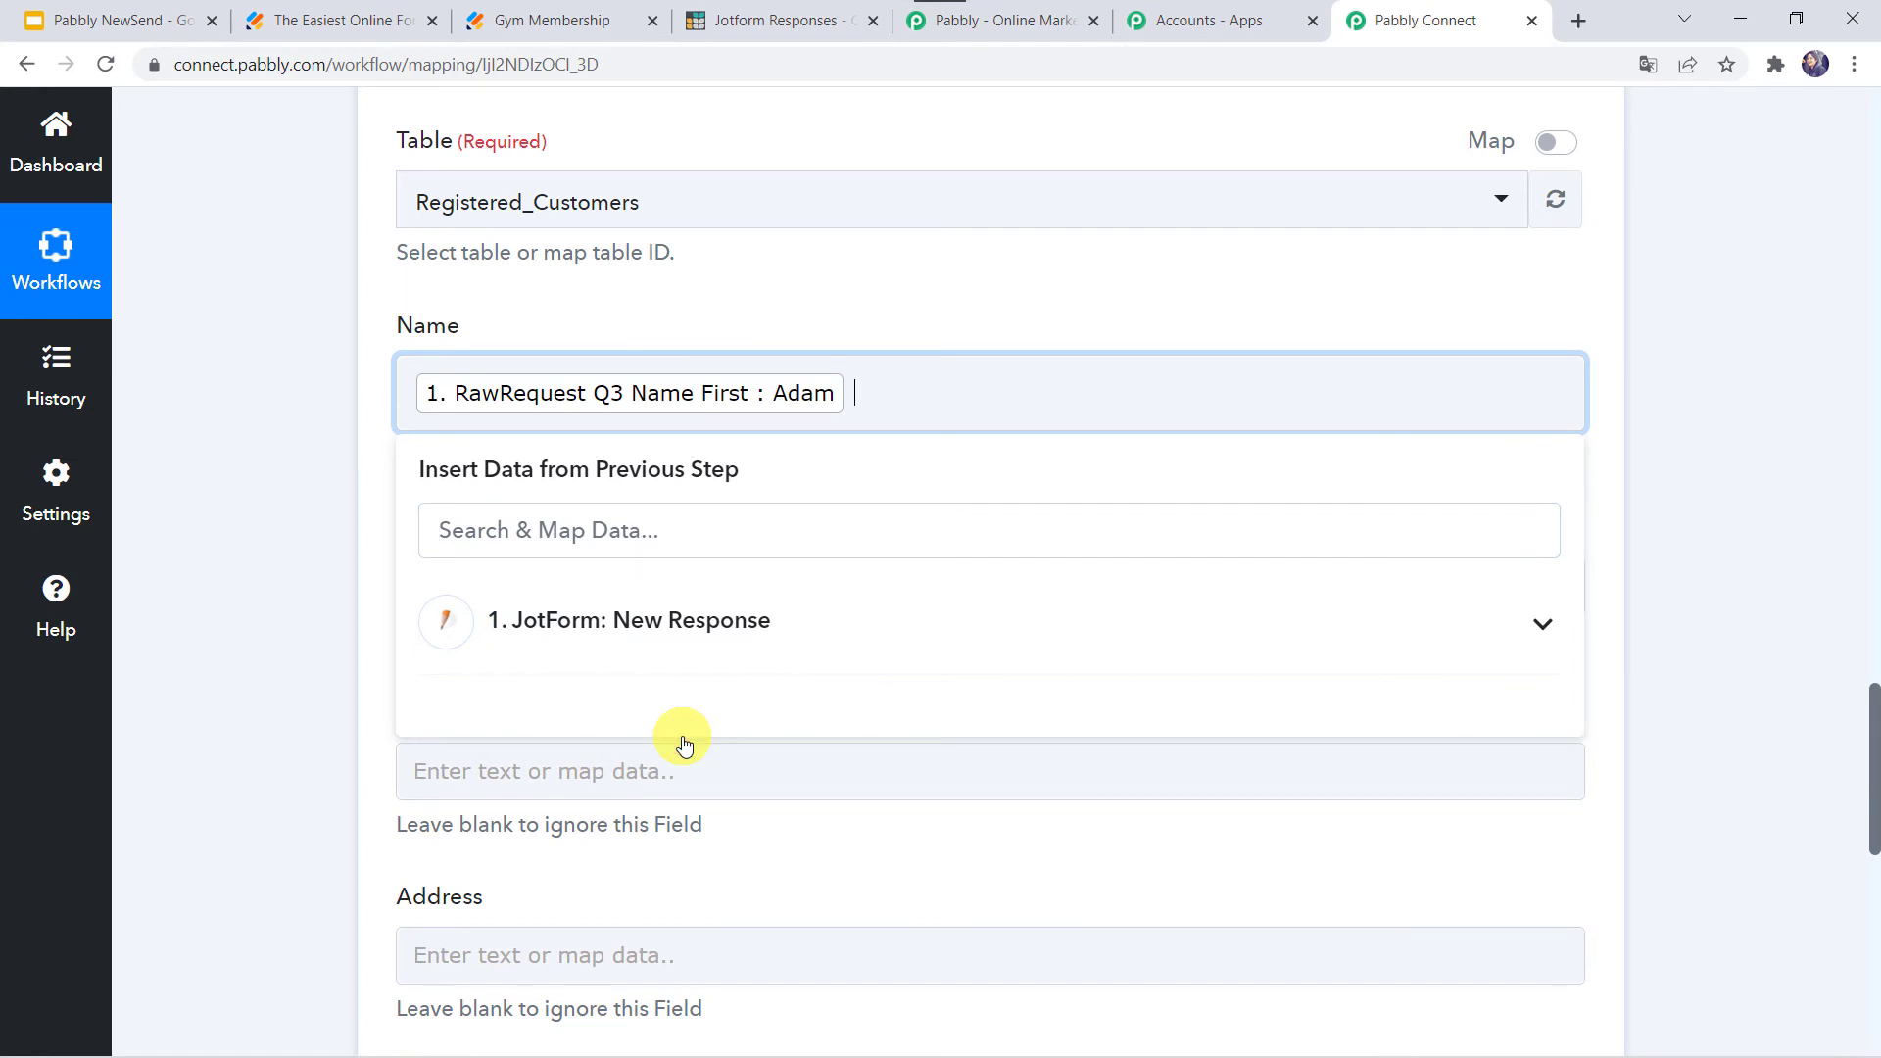
click(630, 638)
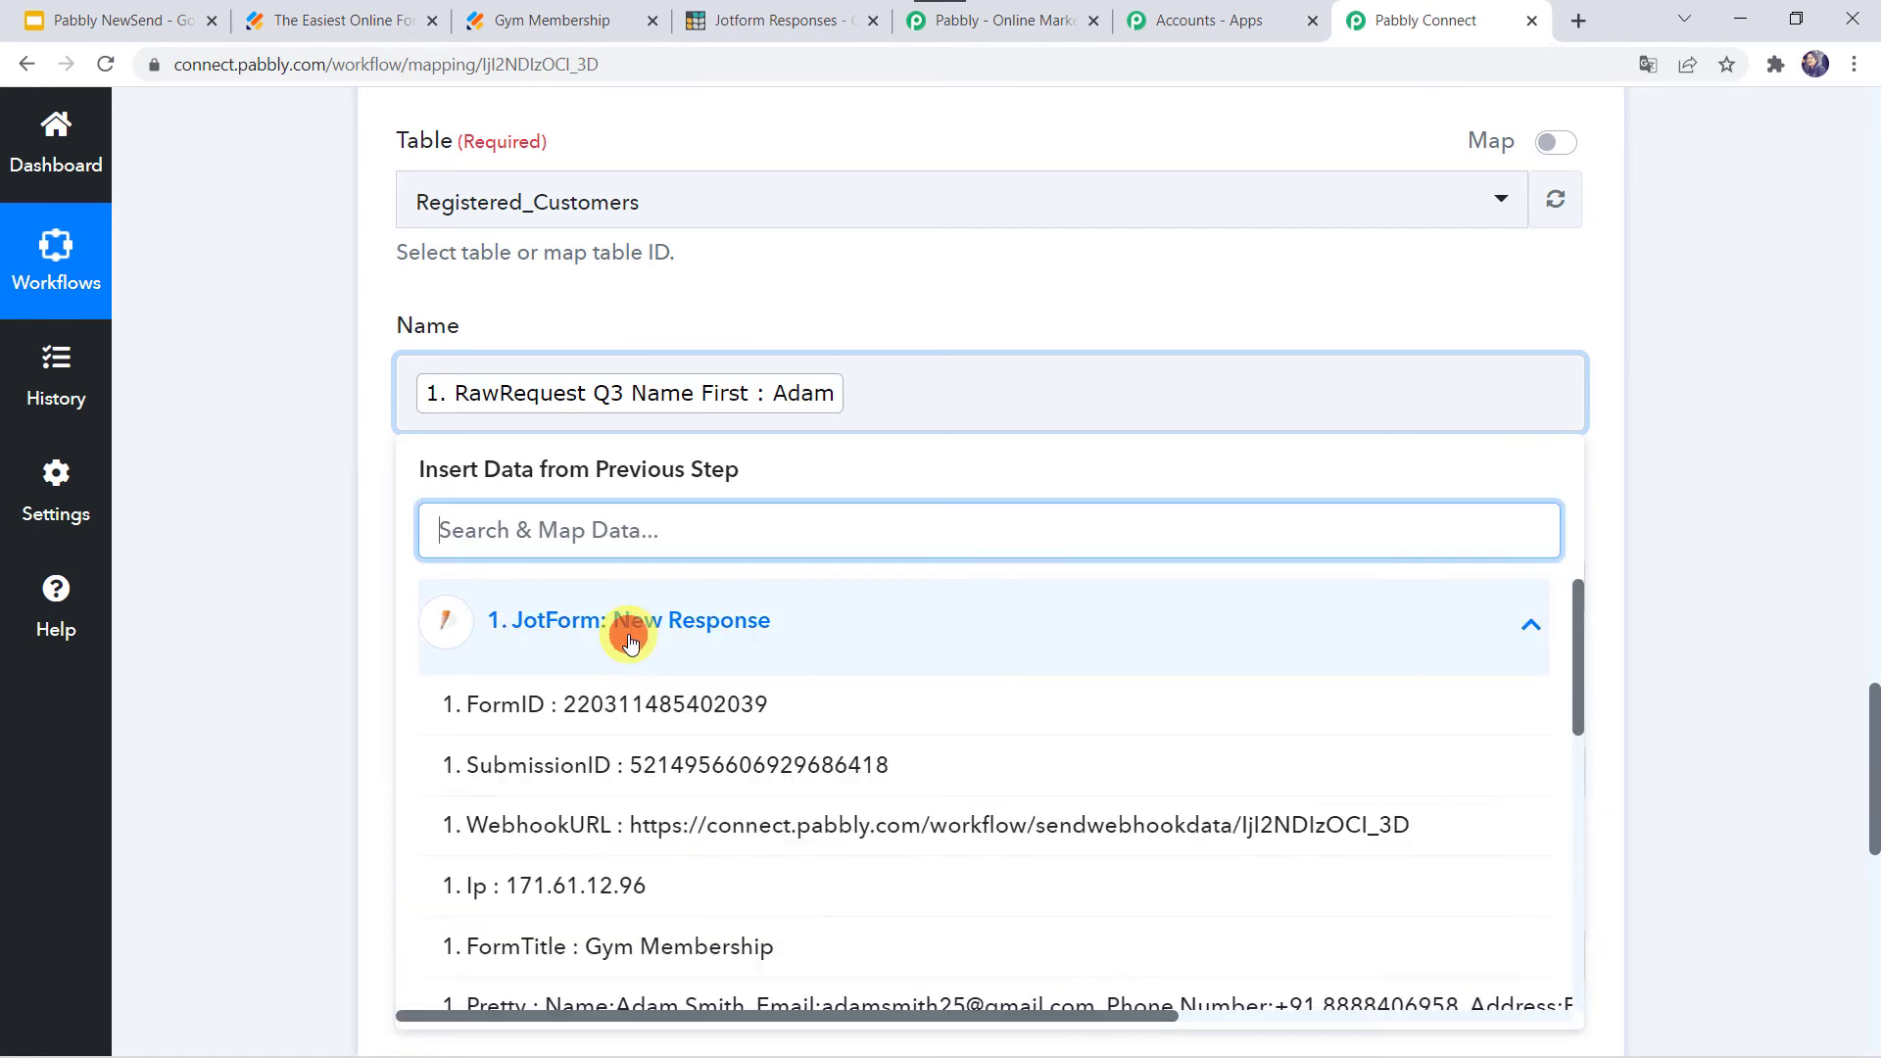
click(630, 642)
text(s)
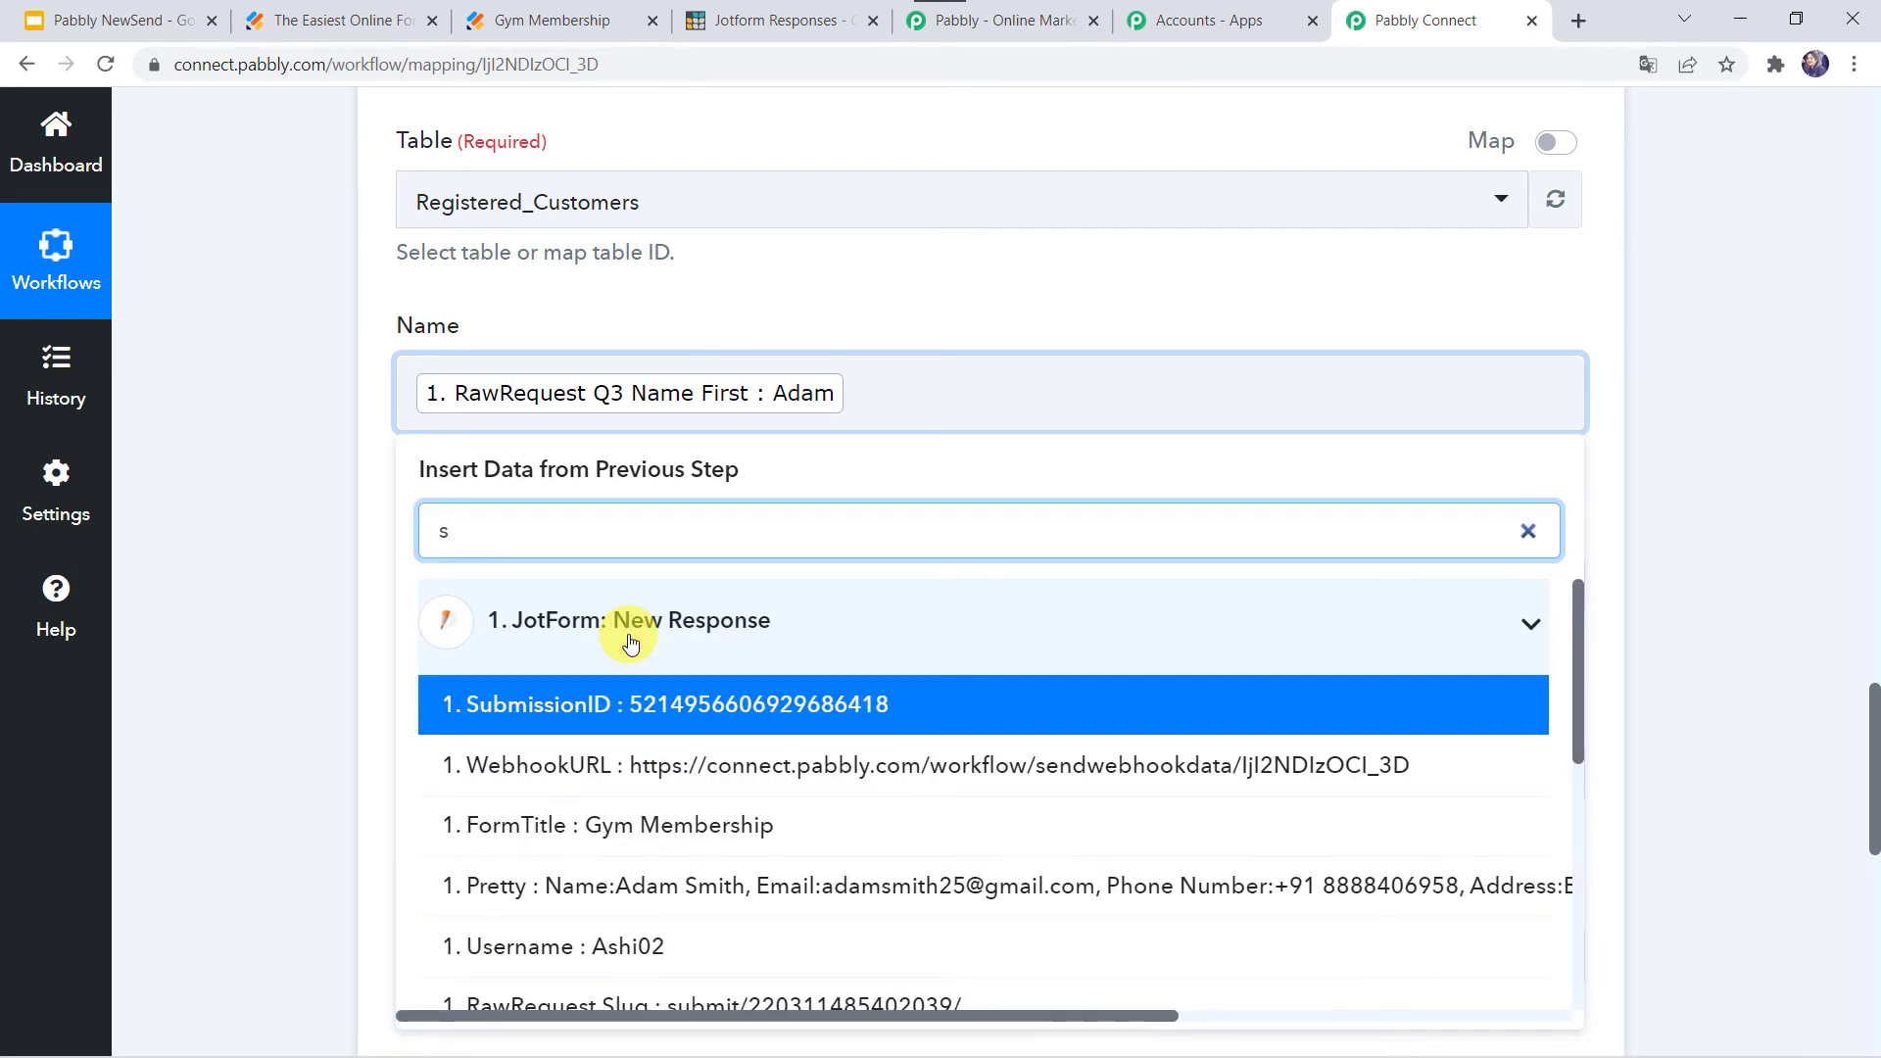
text(mi)
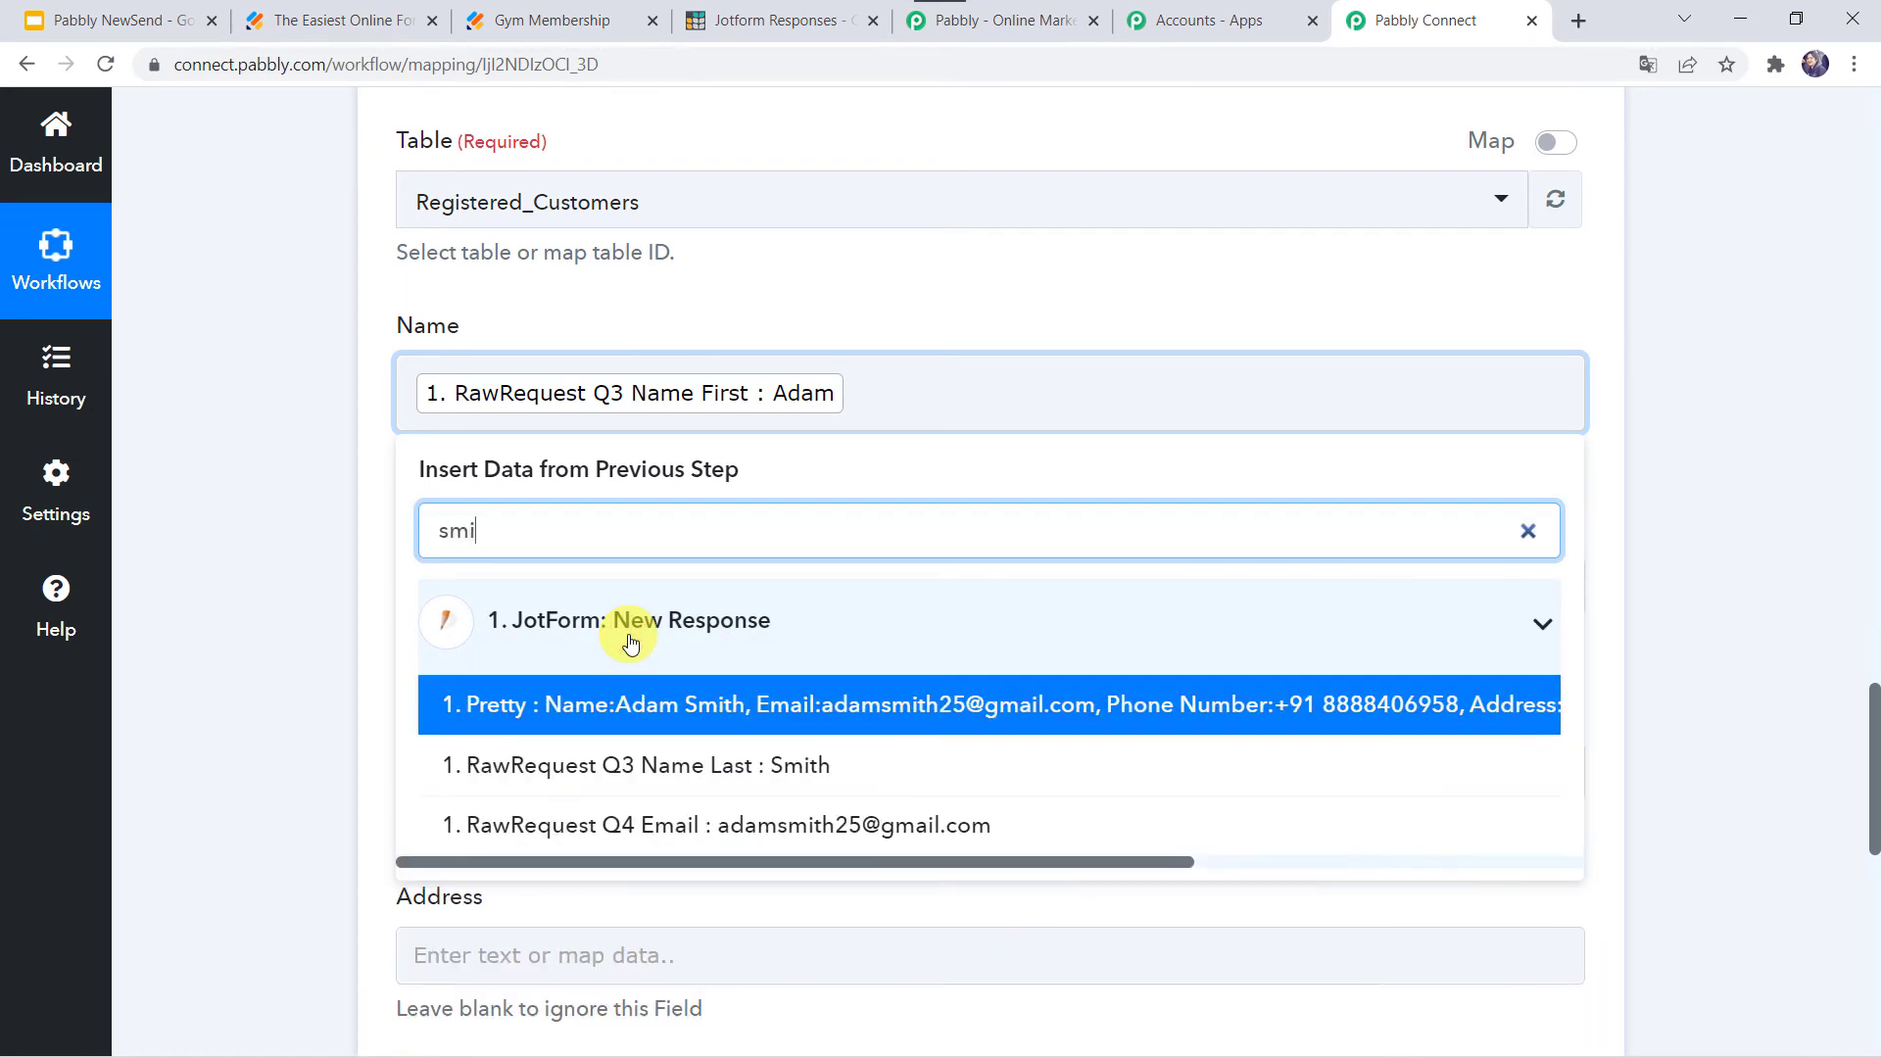
click(655, 765)
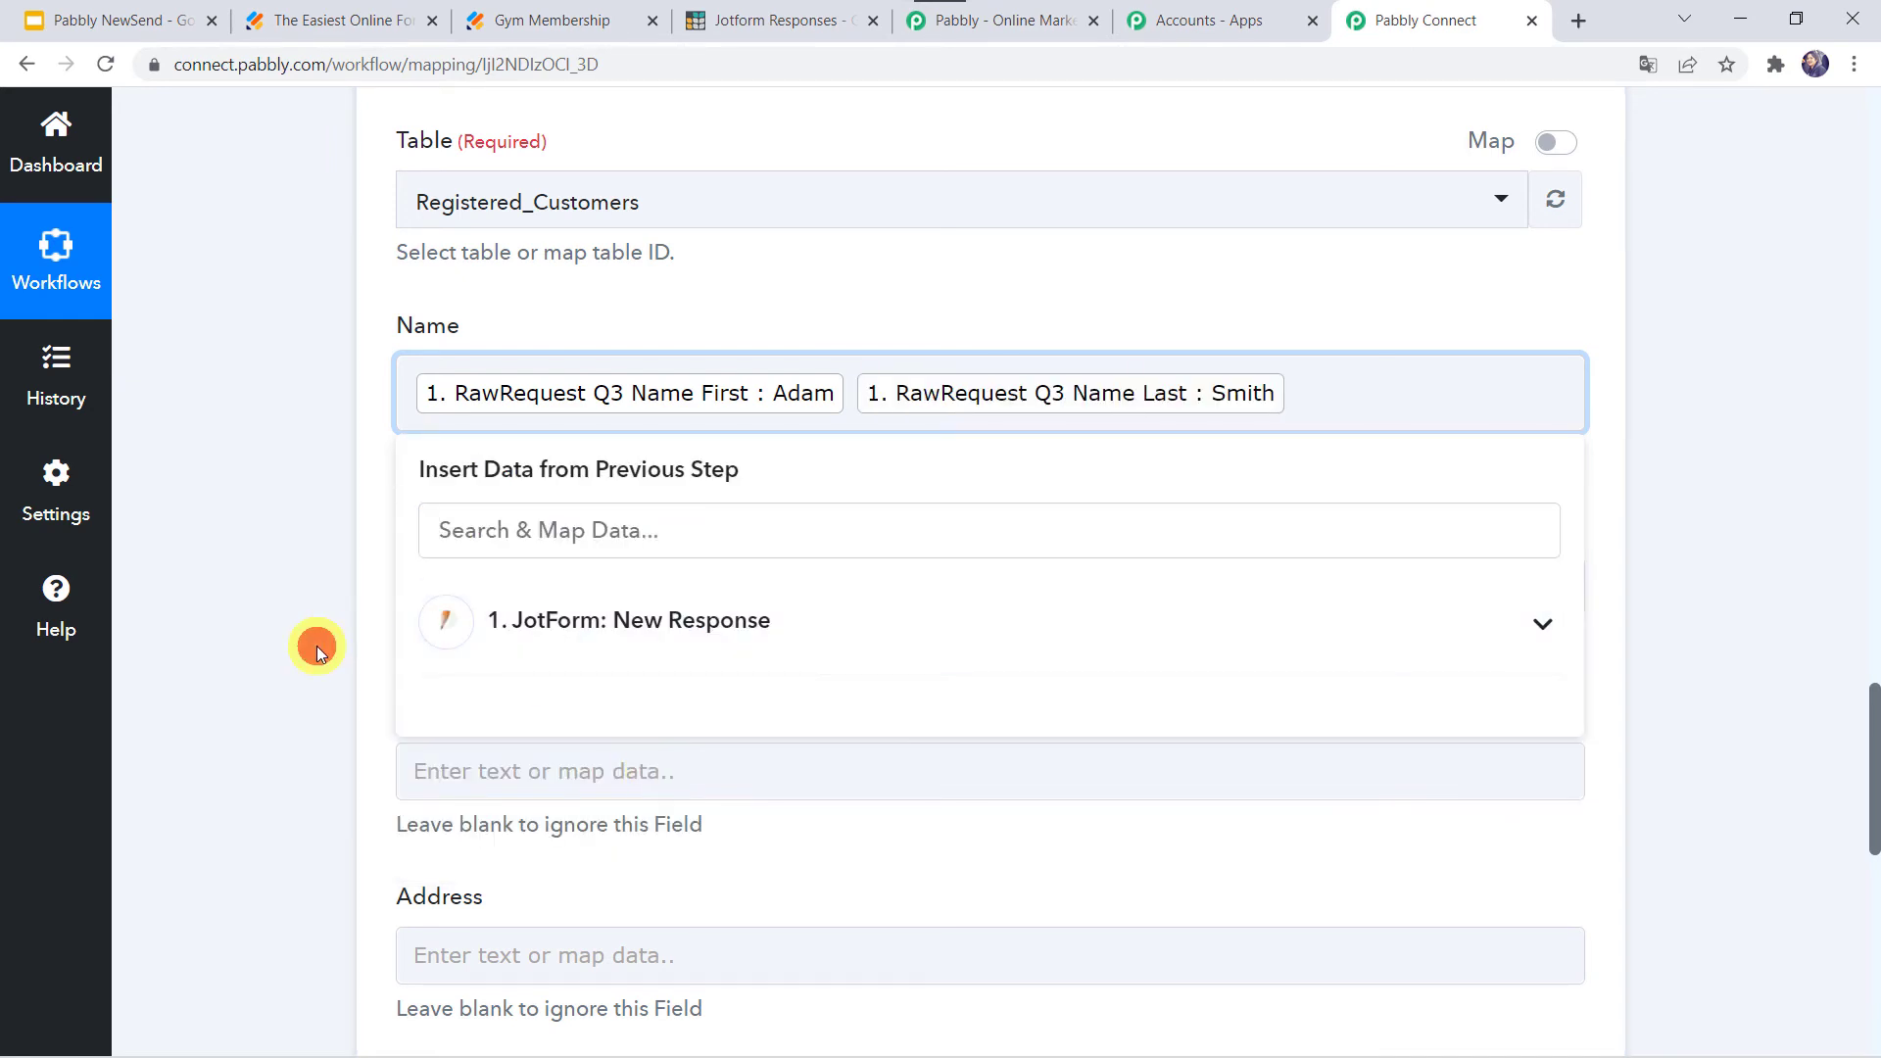
click(315, 645)
scroll(315, 644, down, 3)
- Map the form's Q4 Email answer into the Email field
click(432, 352)
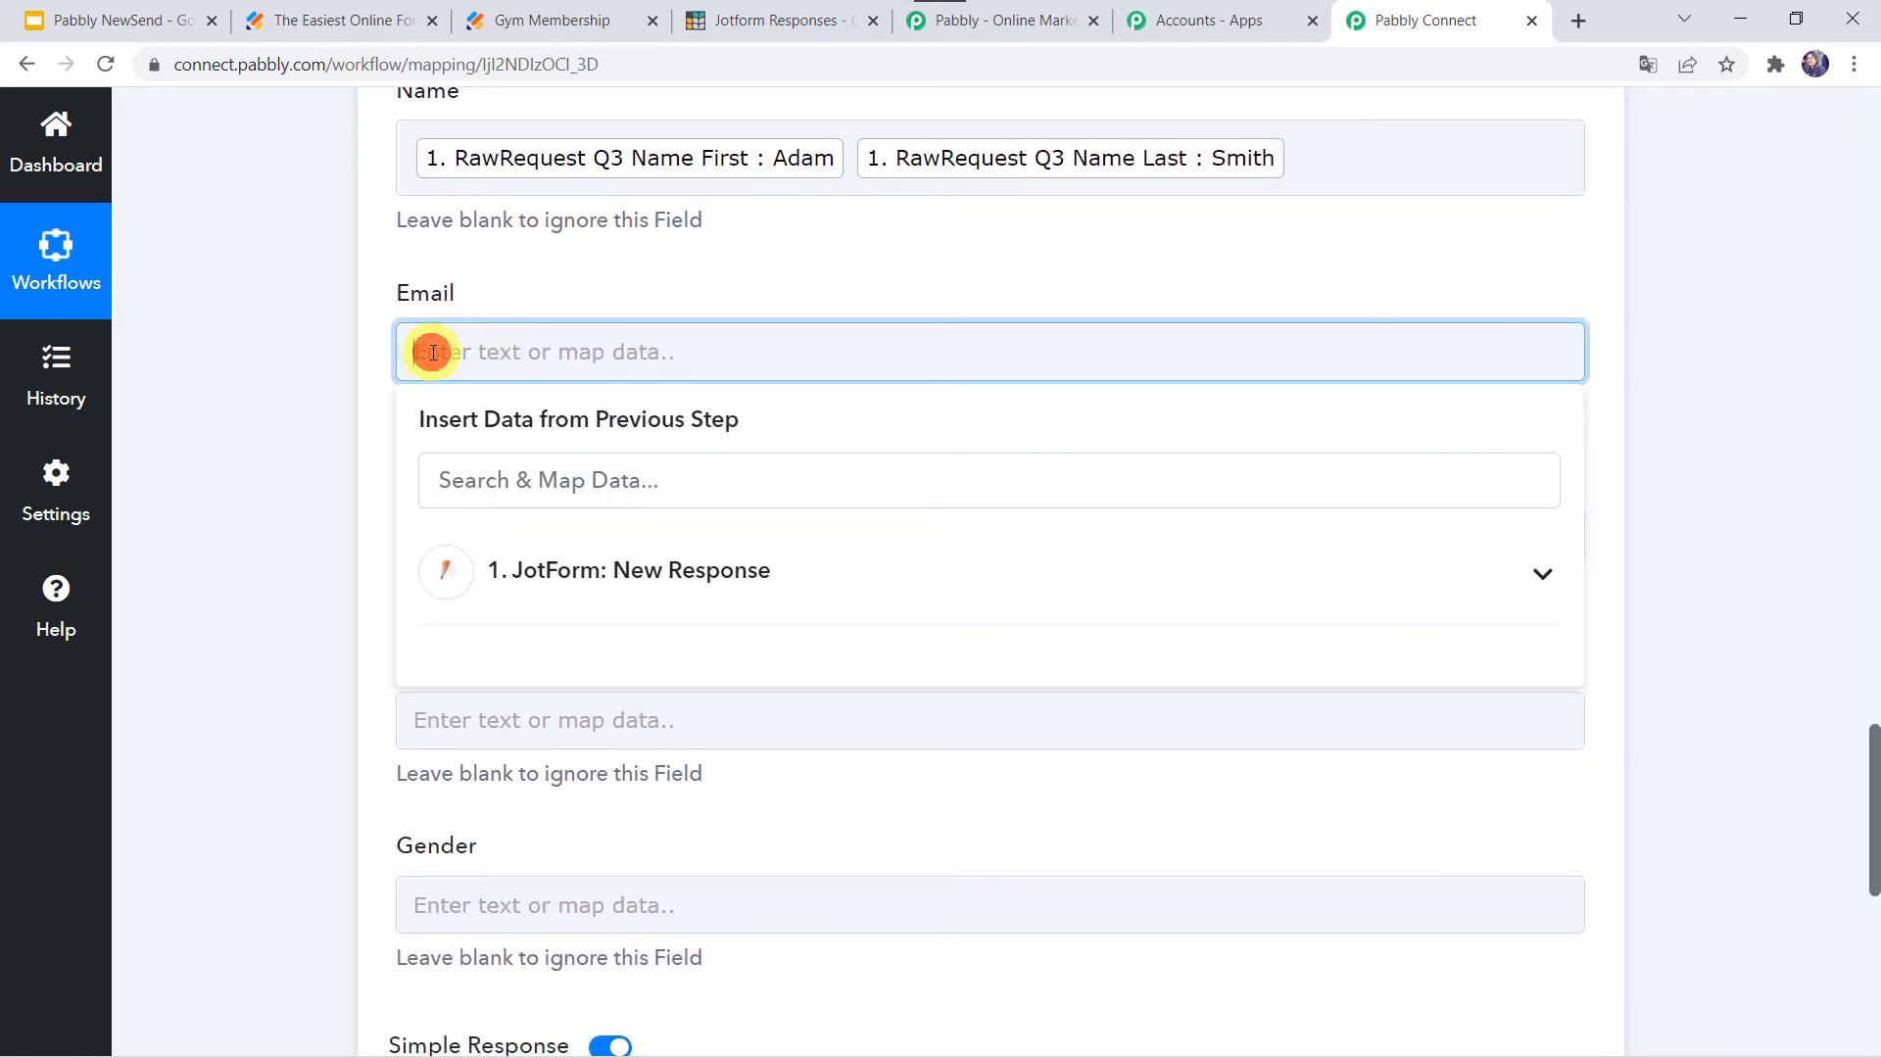
click(528, 549)
text(@)
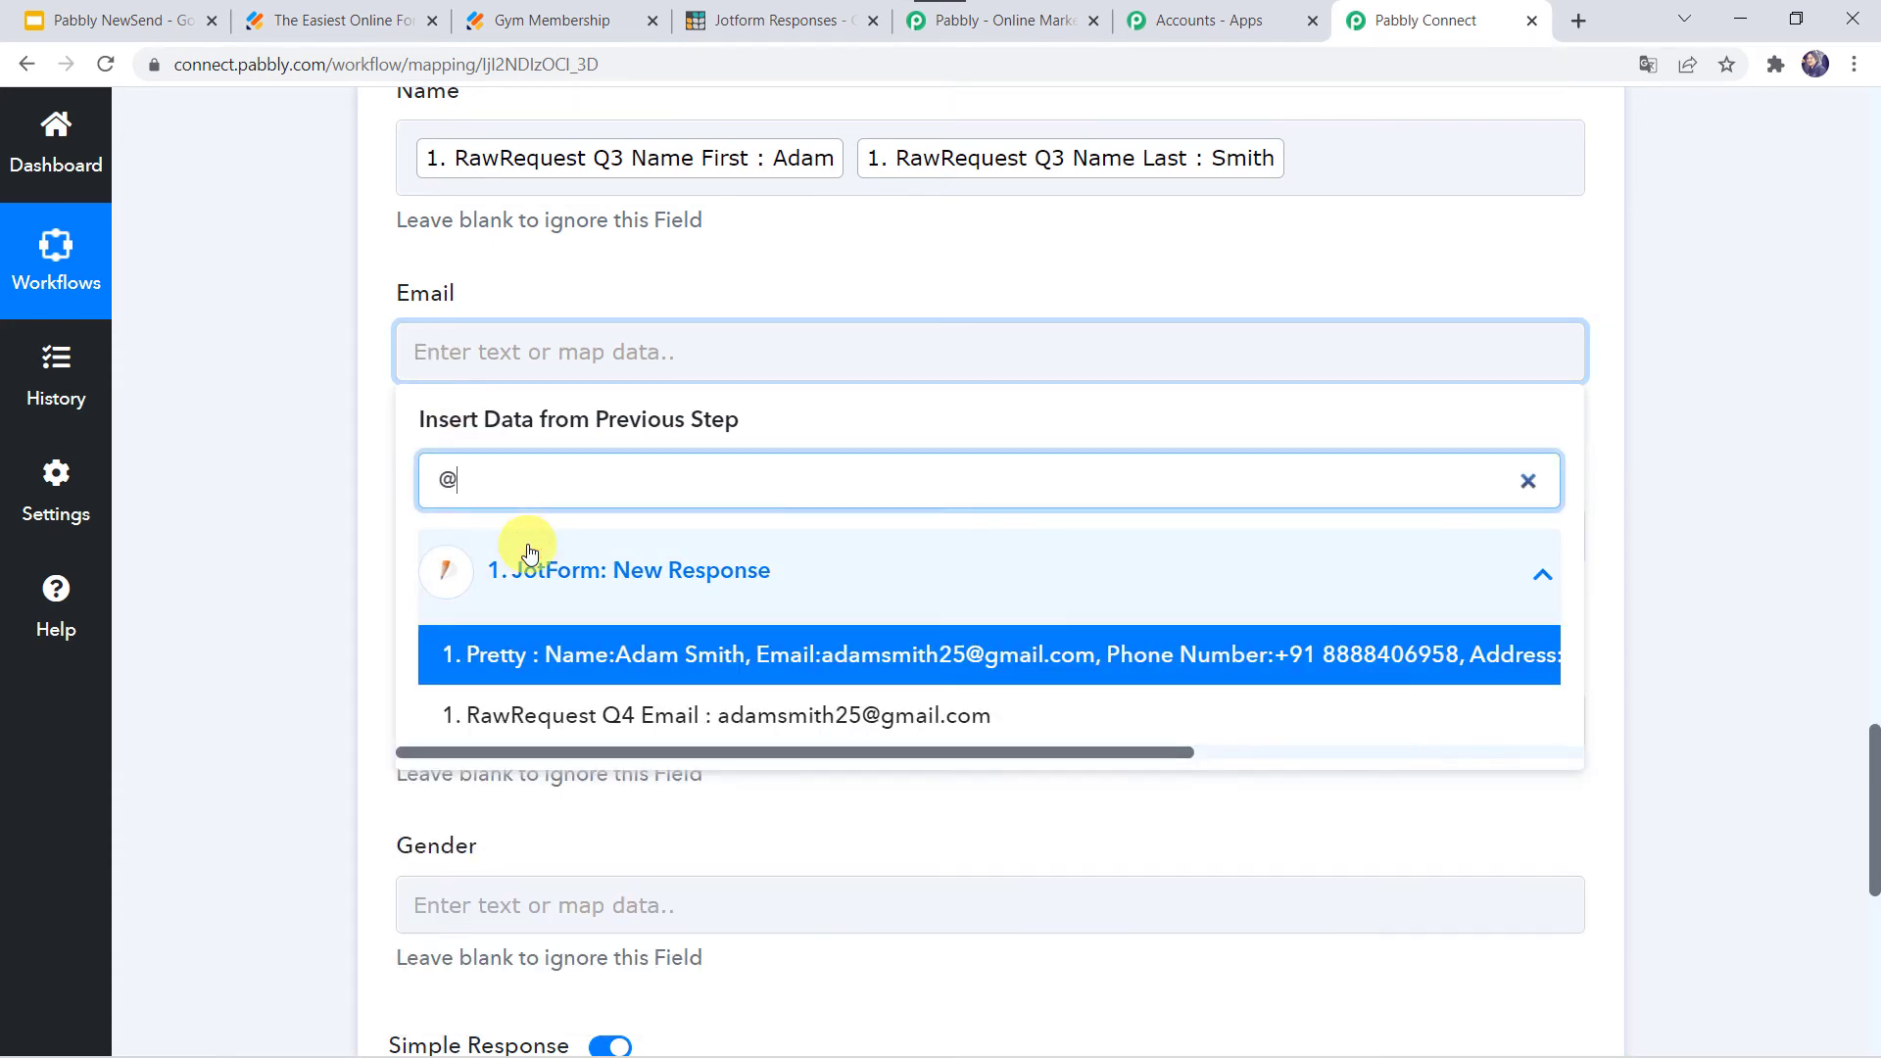
click(538, 716)
click(198, 496)
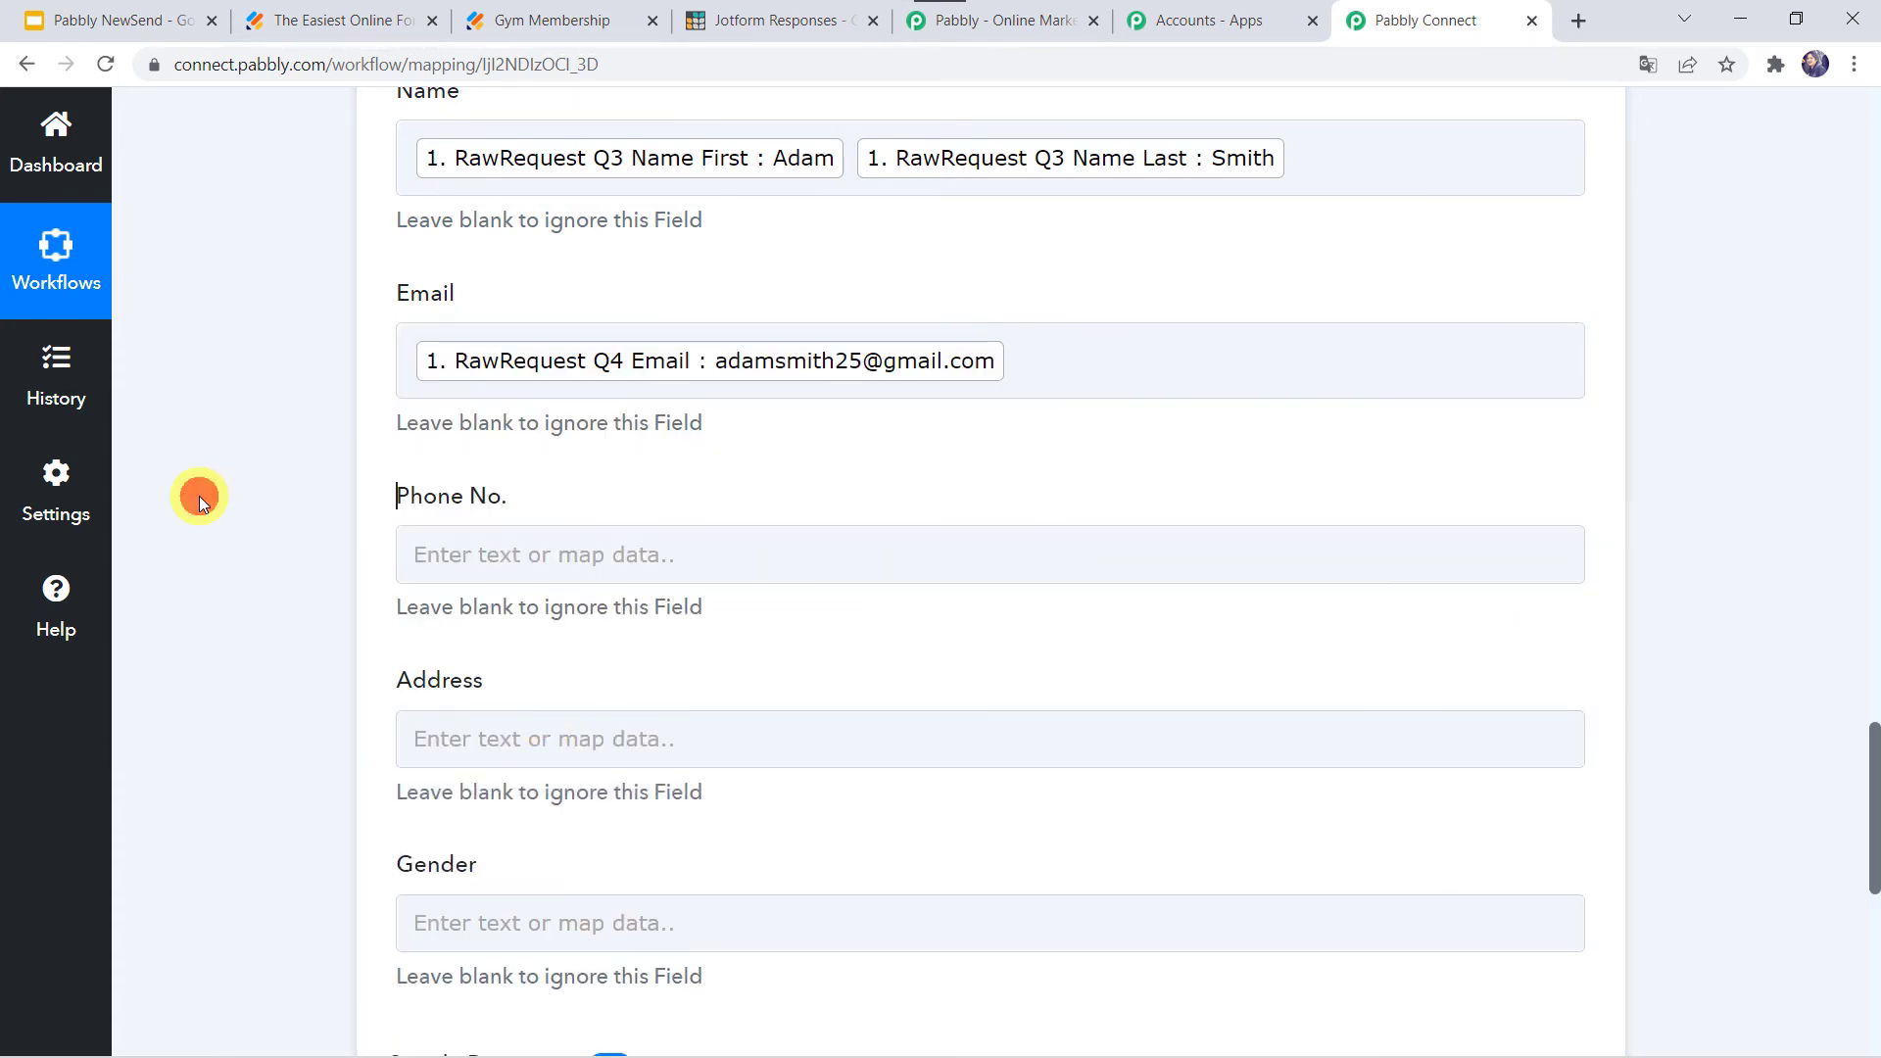
scroll(198, 496, down, 2)
click(436, 346)
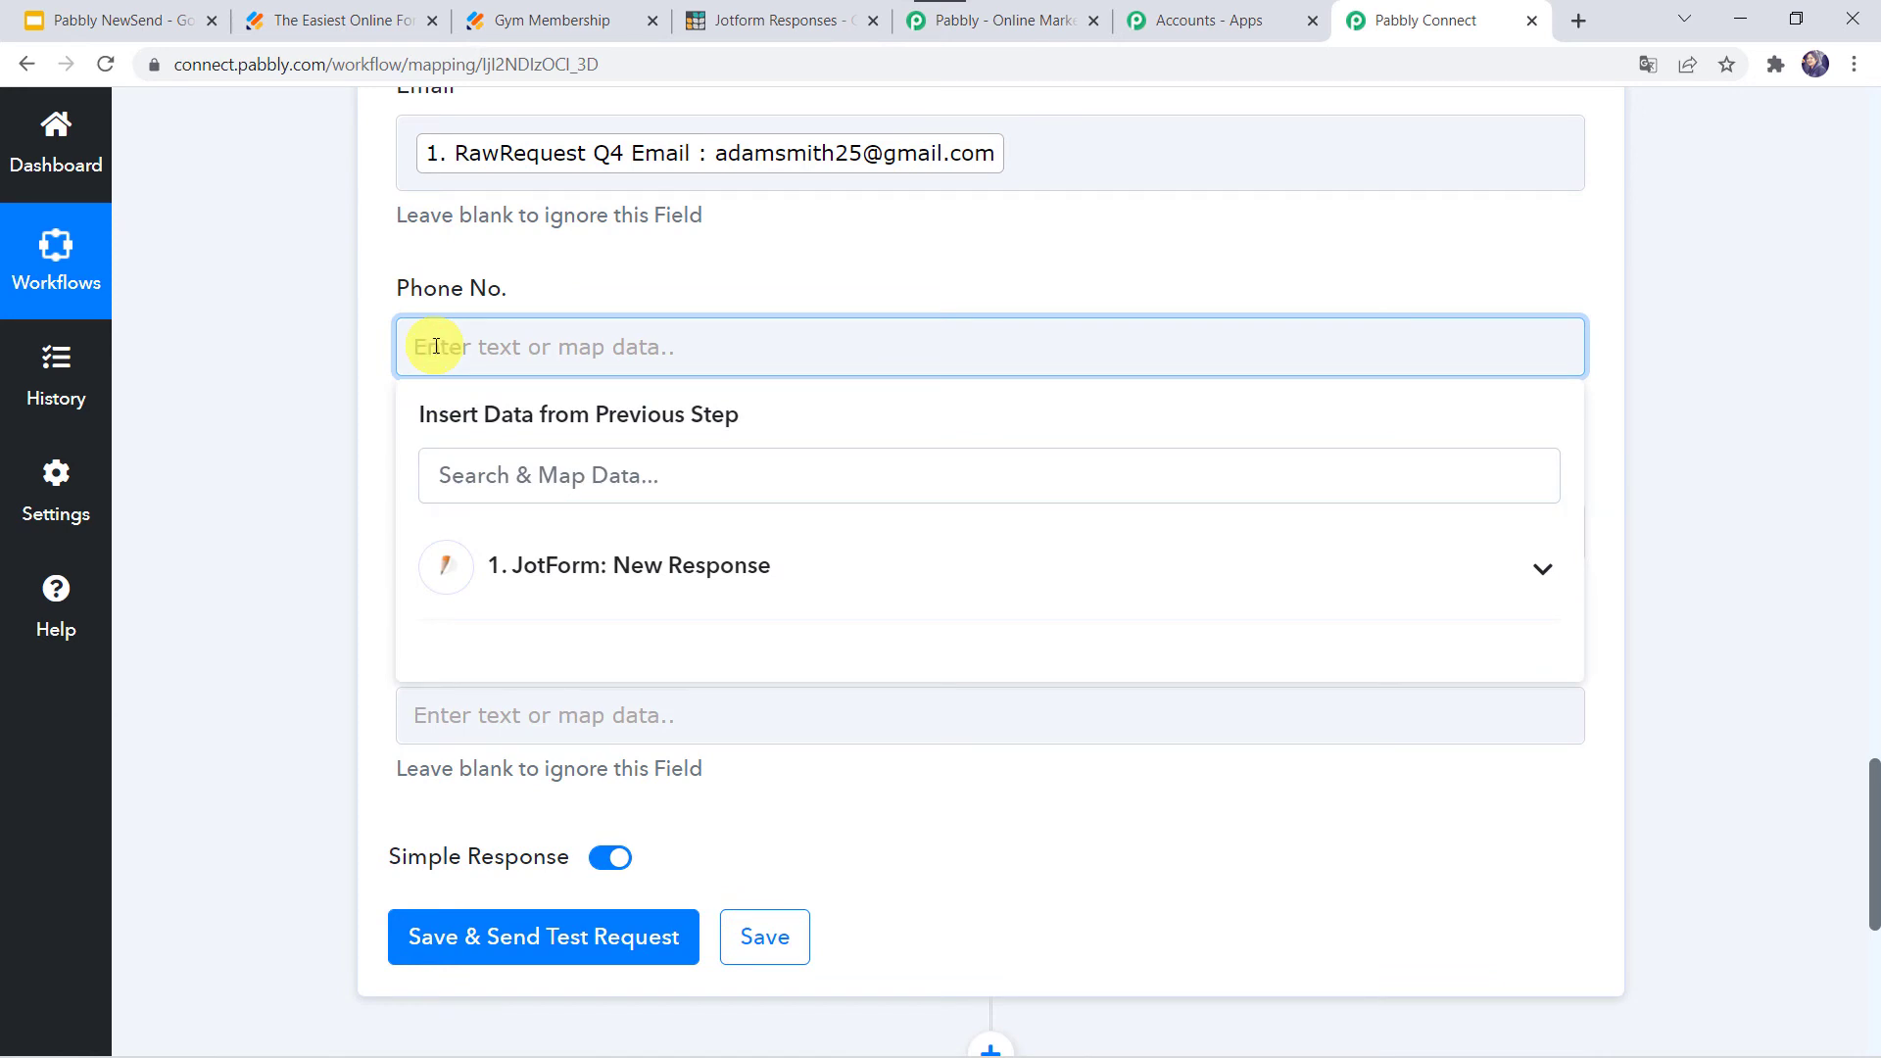
- Map the form's phone area code and phone number answers into Phone No
click(568, 565)
text(+)
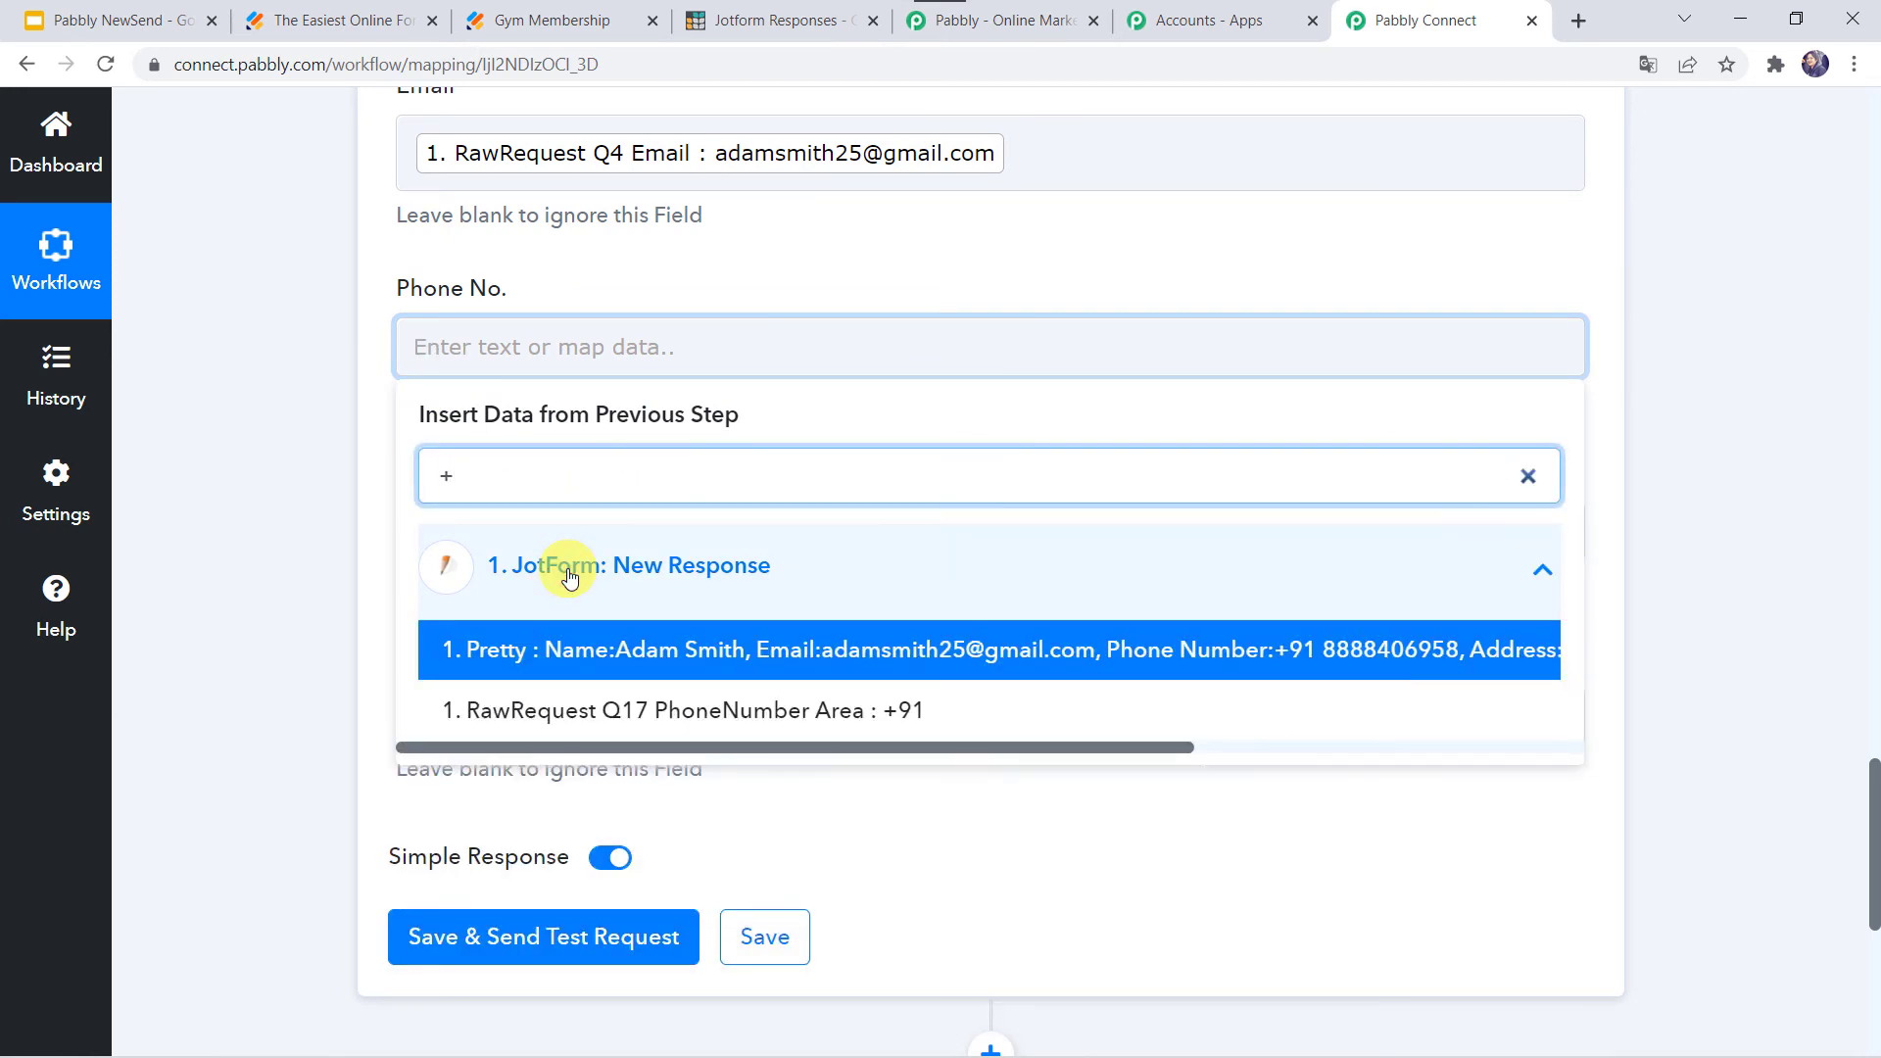
click(601, 711)
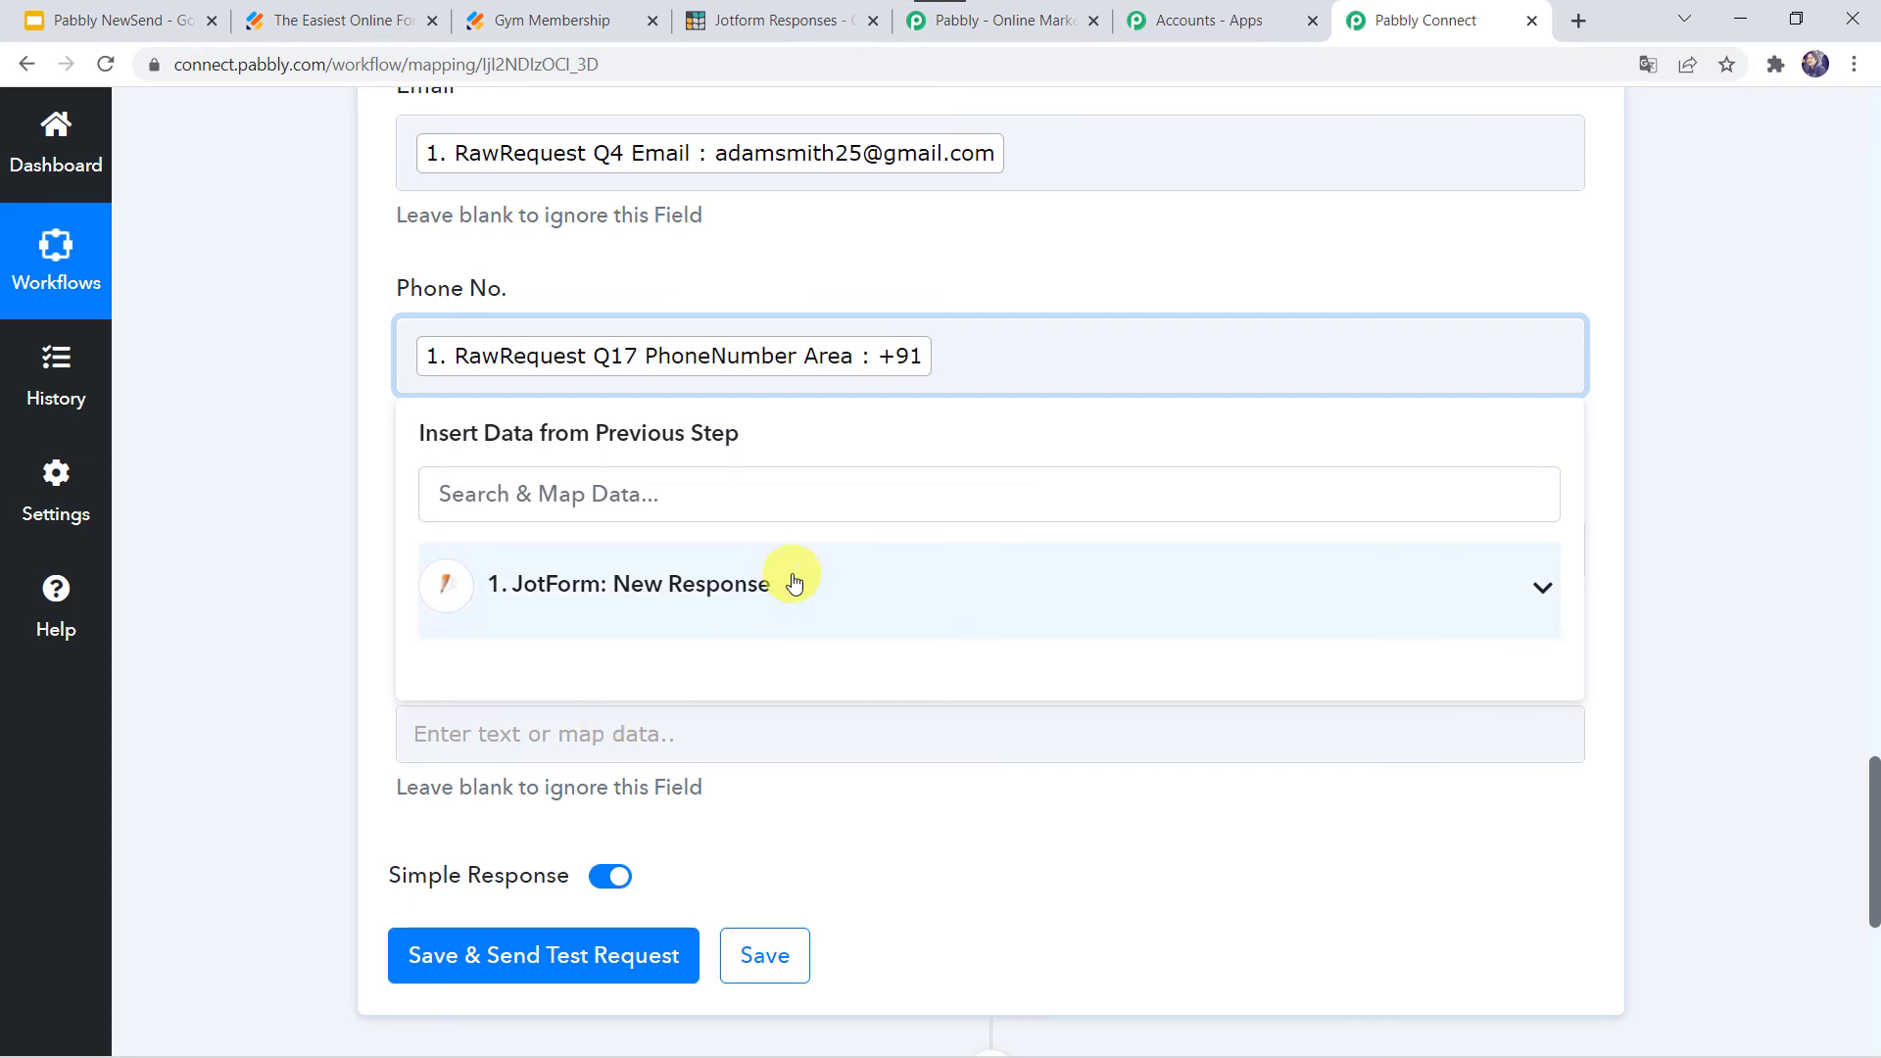
click(650, 619)
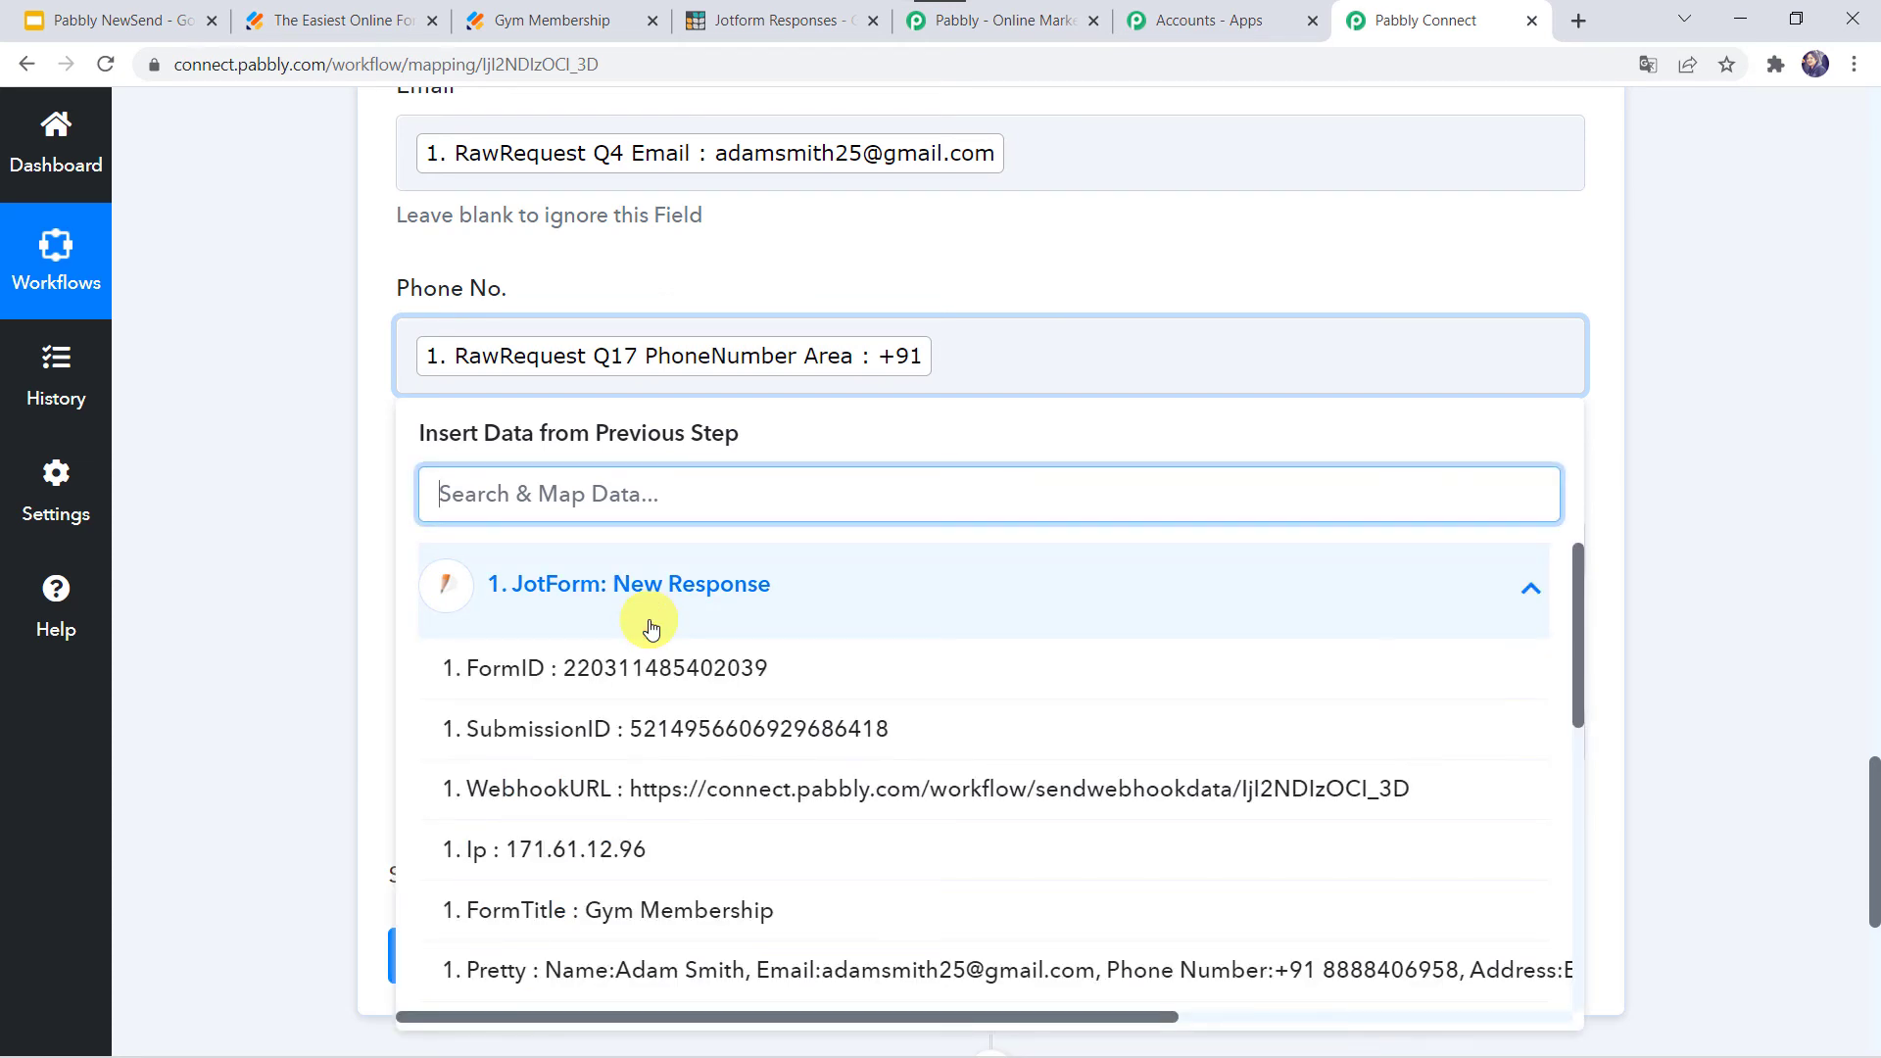
text(7)
click(670, 789)
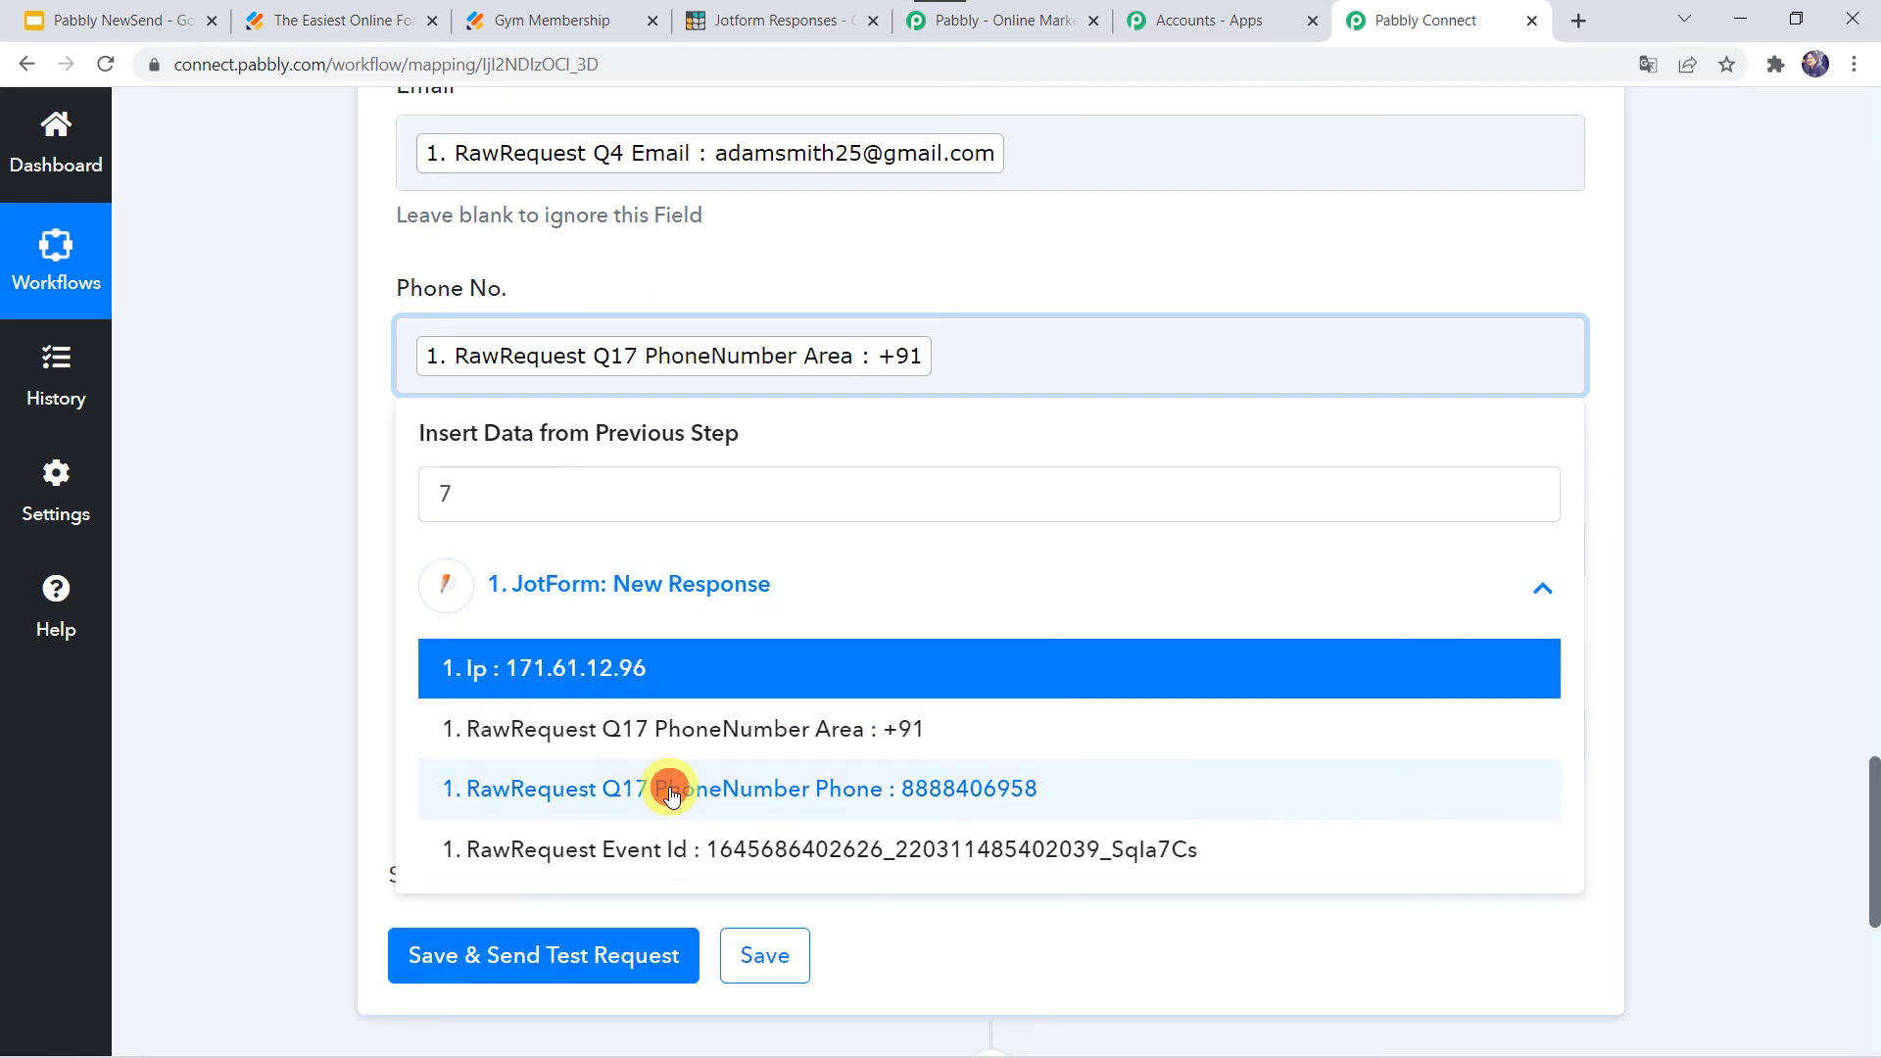
click(292, 525)
scroll(451, 335, down, 1)
- Map 'RawRequest Q11 Address' into the Address field
click(441, 368)
click(567, 594)
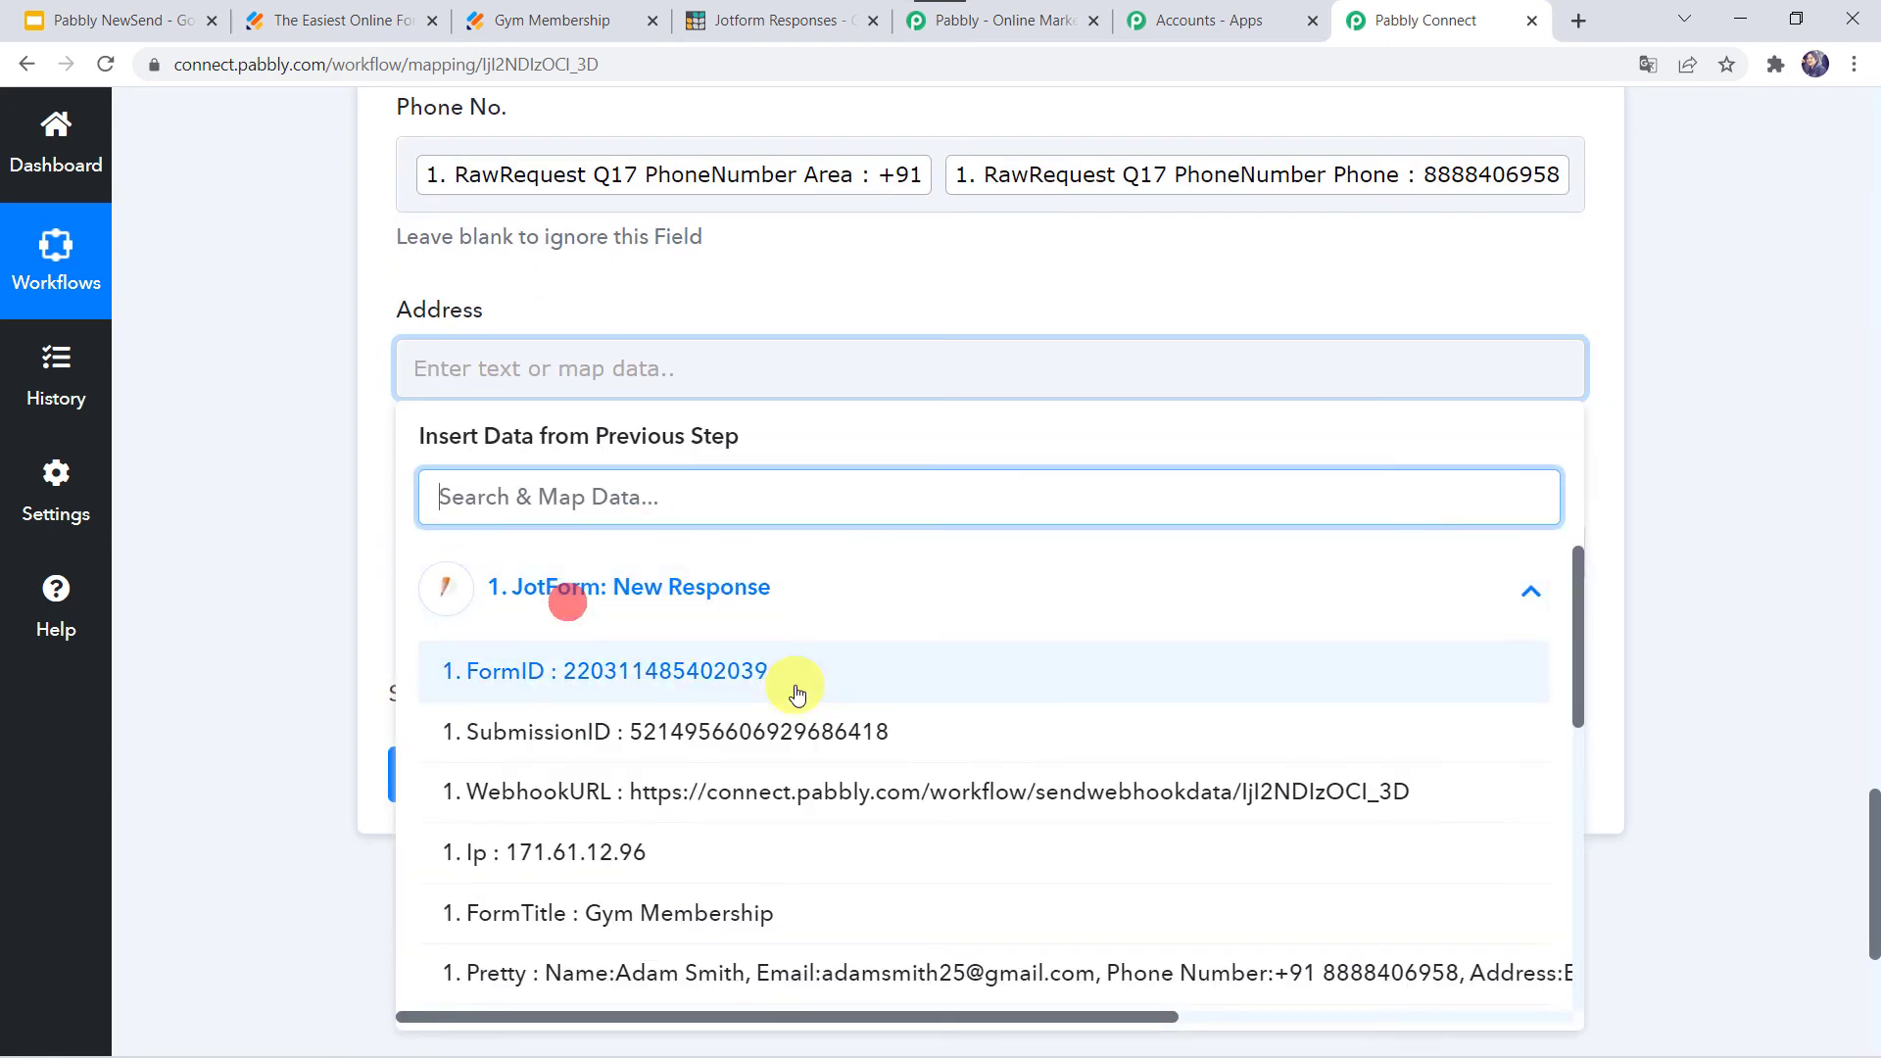
scroll(675, 828, down, 2)
scroll(675, 827, down, 3)
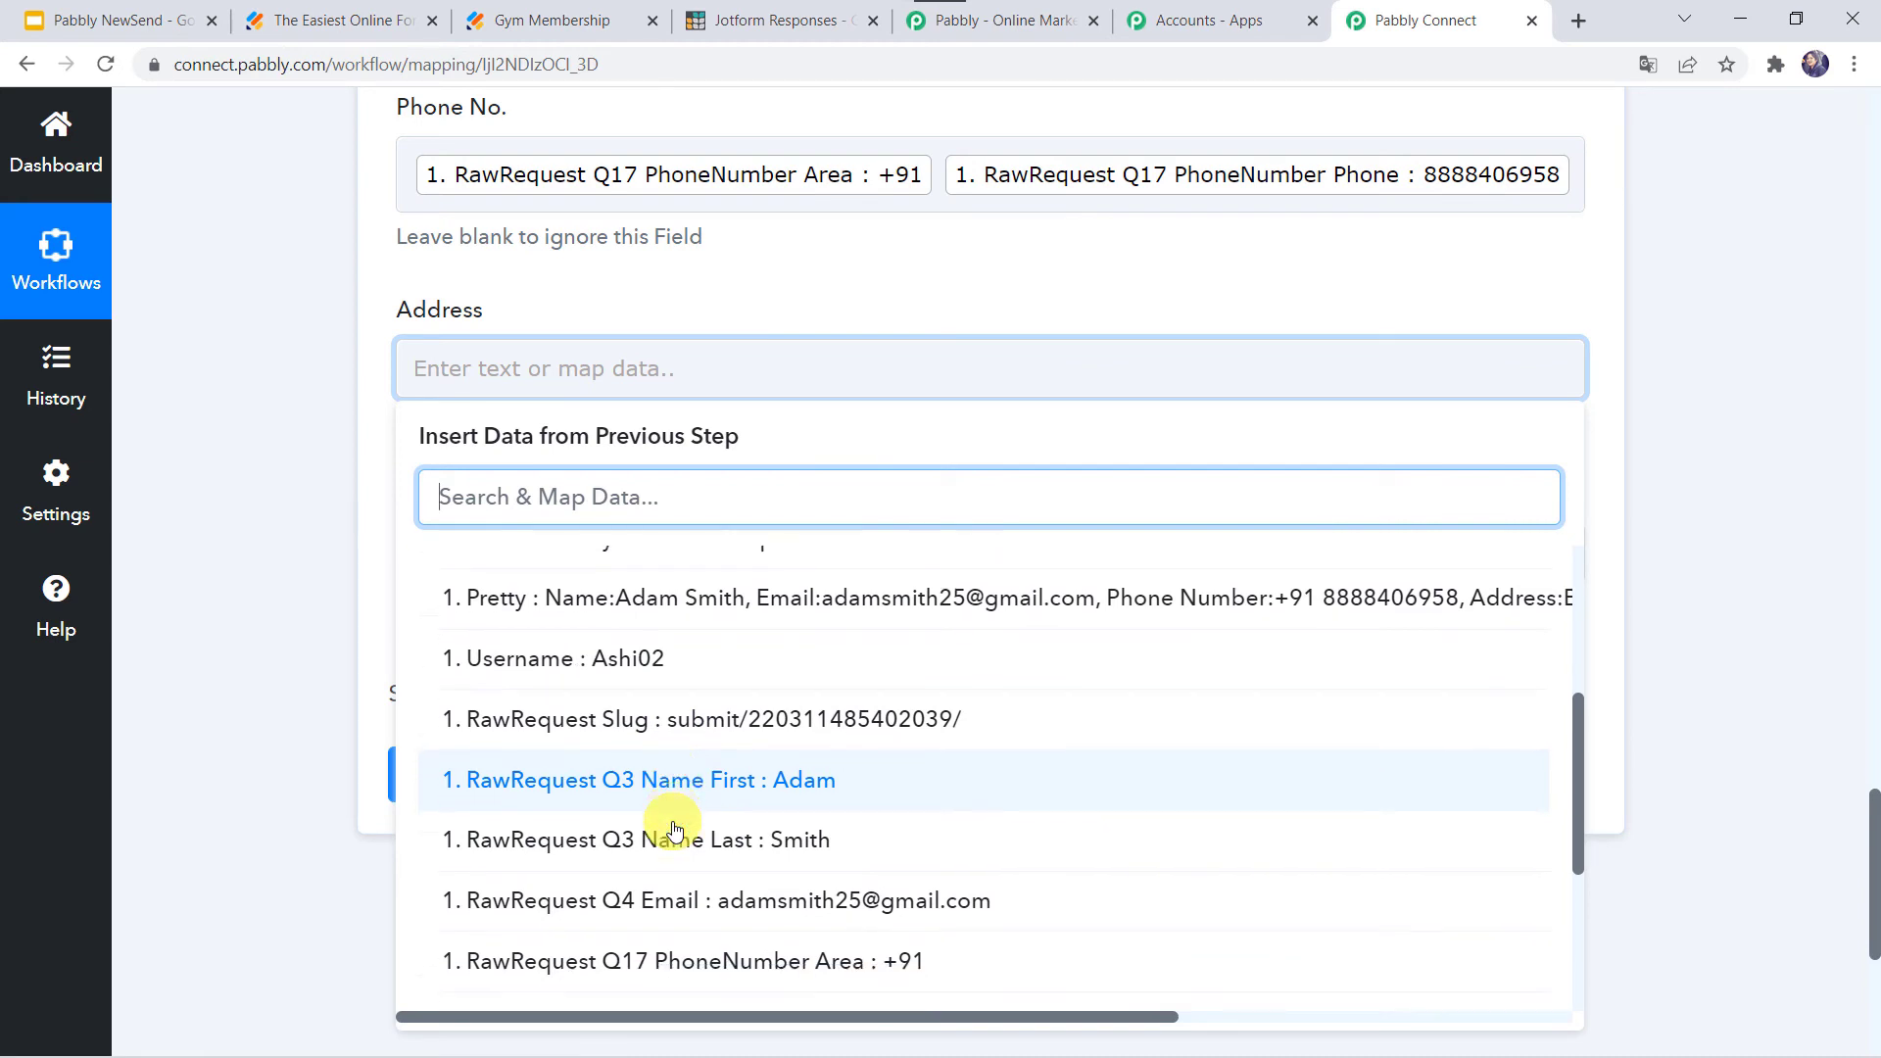
click(696, 906)
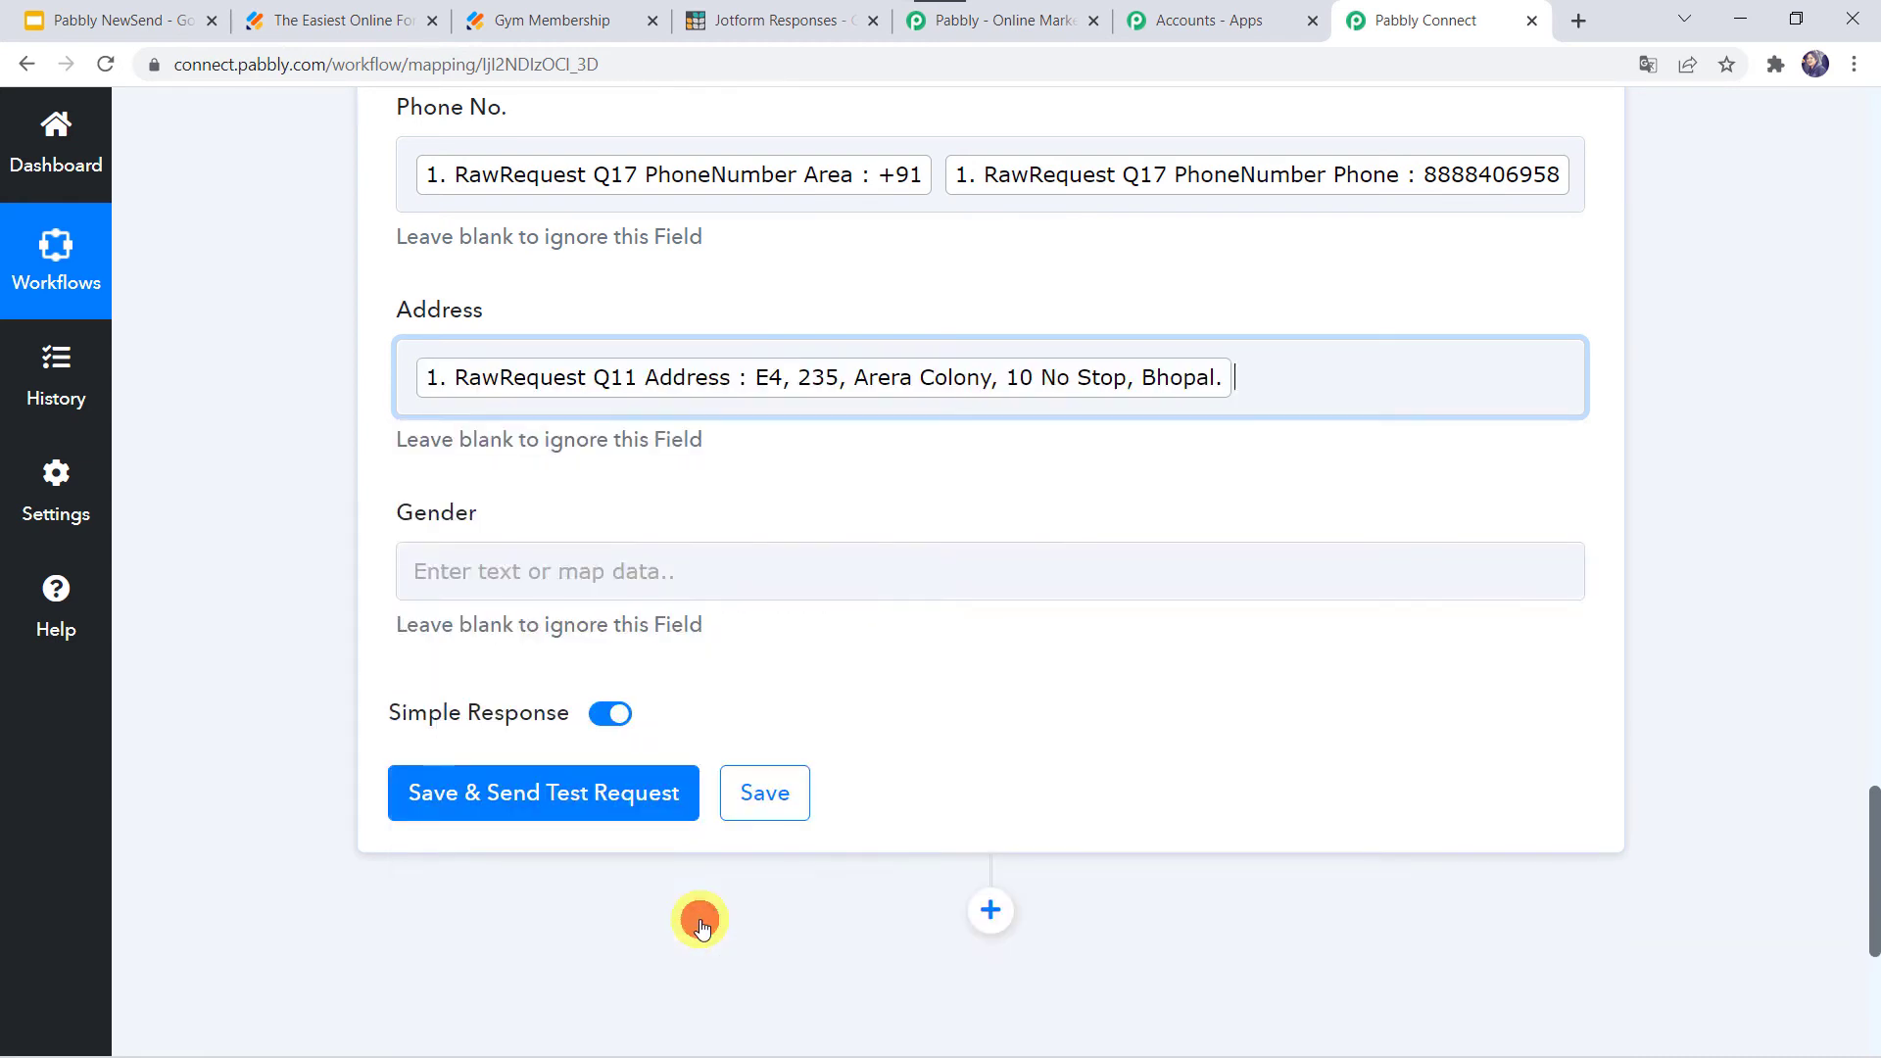
click(290, 661)
scroll(290, 661, down, 3)
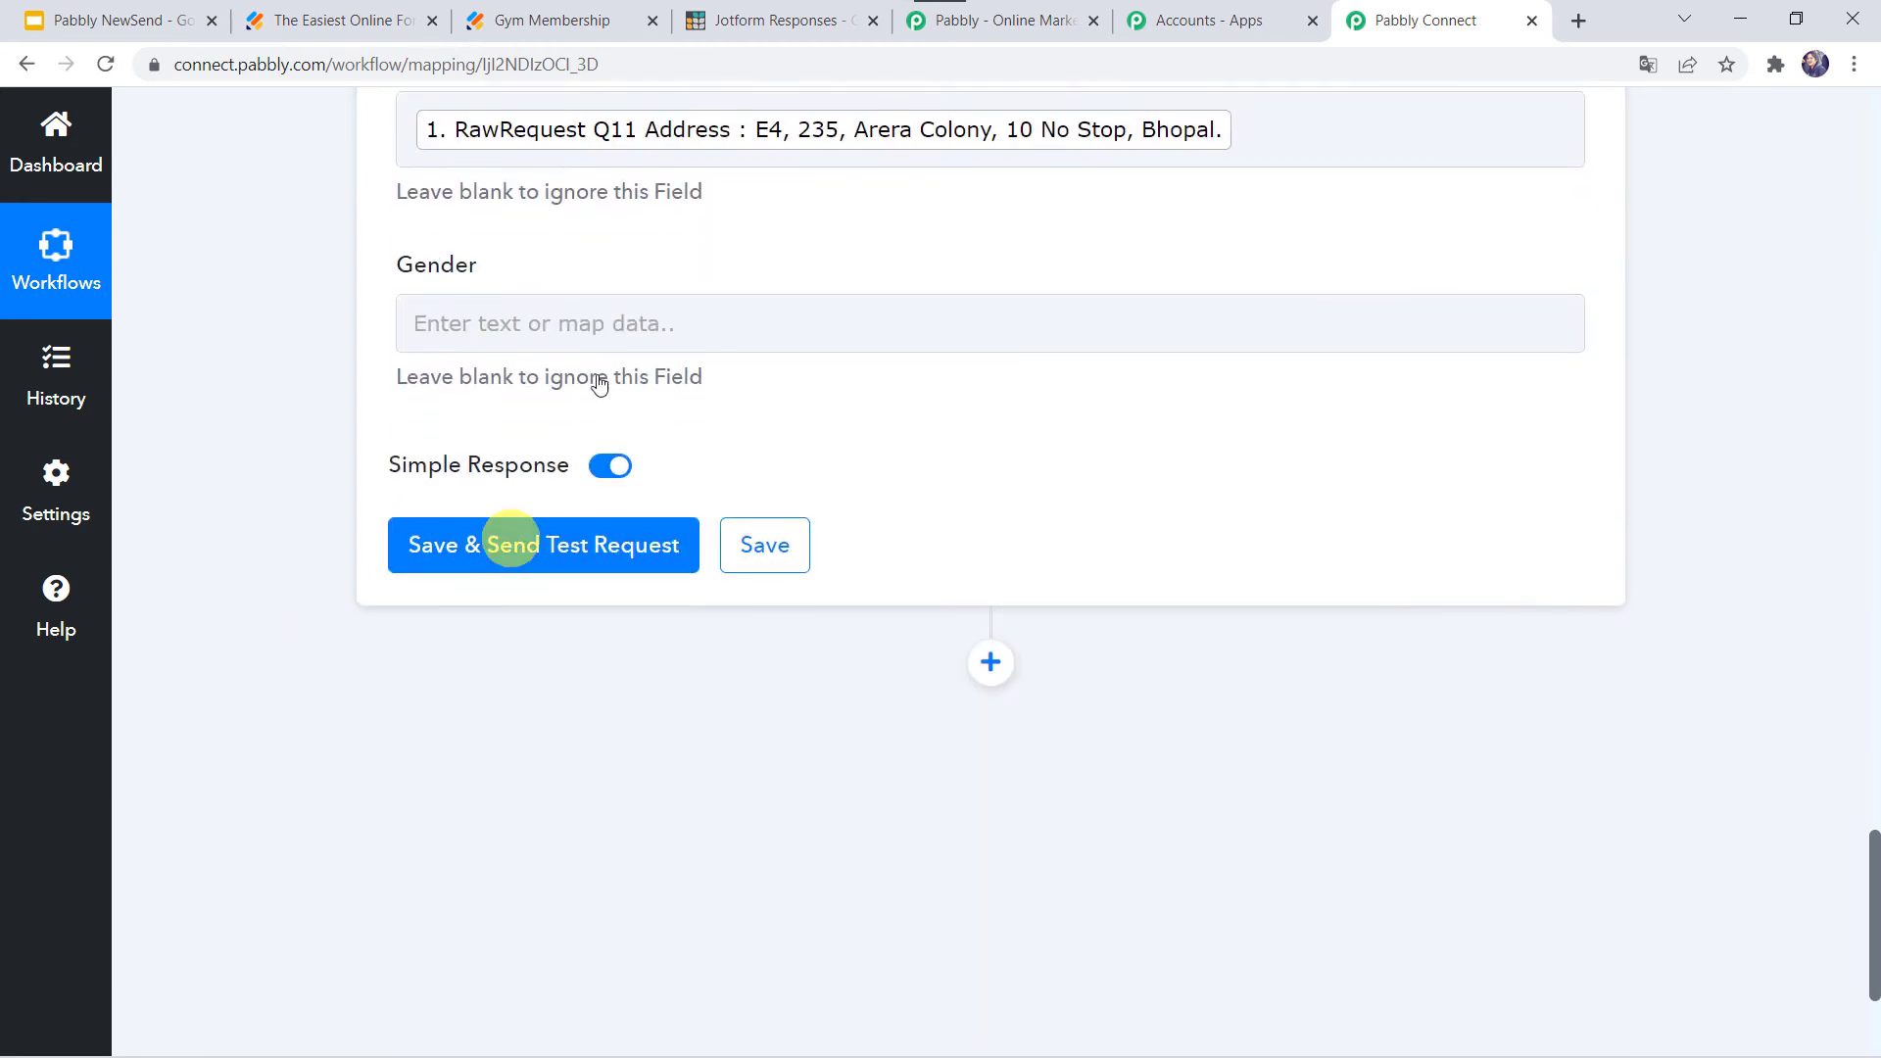
- Map 'RawRequest Q12 Gender : Male' into the Gender field
click(464, 318)
click(543, 592)
text(mal)
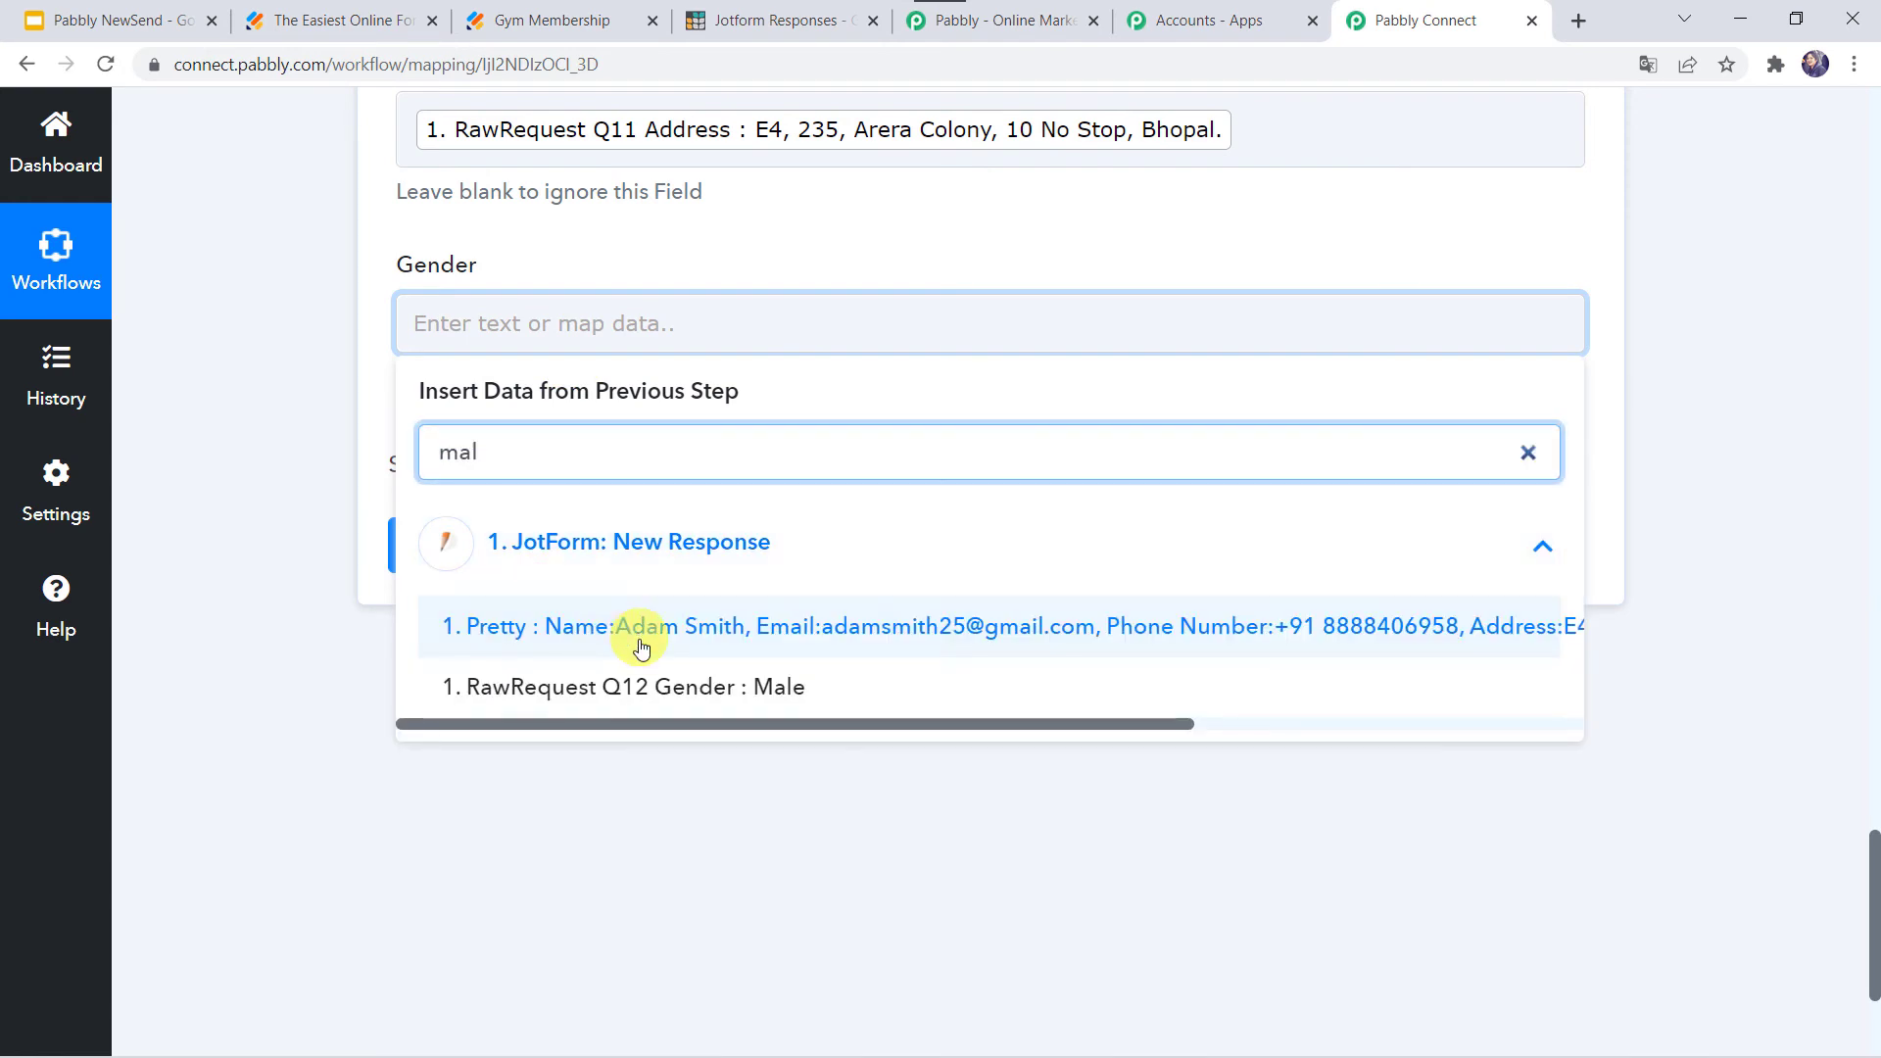
click(629, 697)
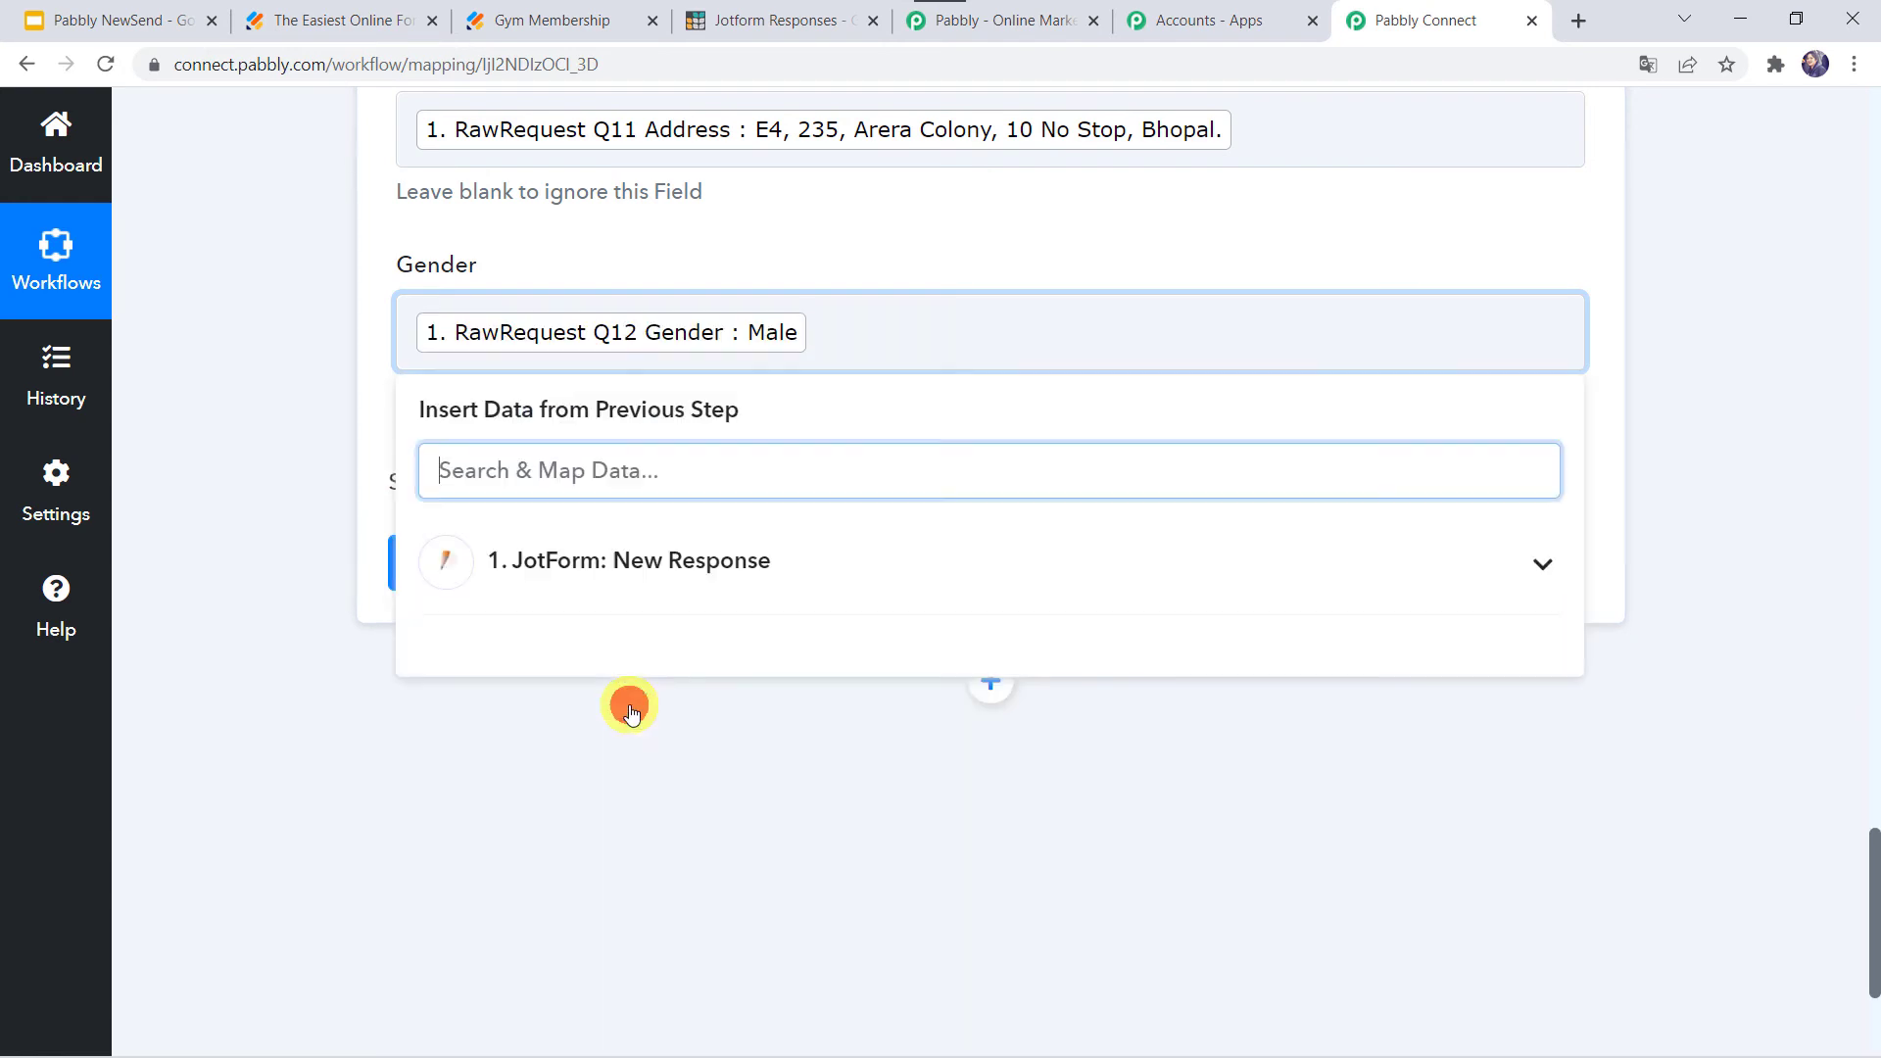
click(297, 592)
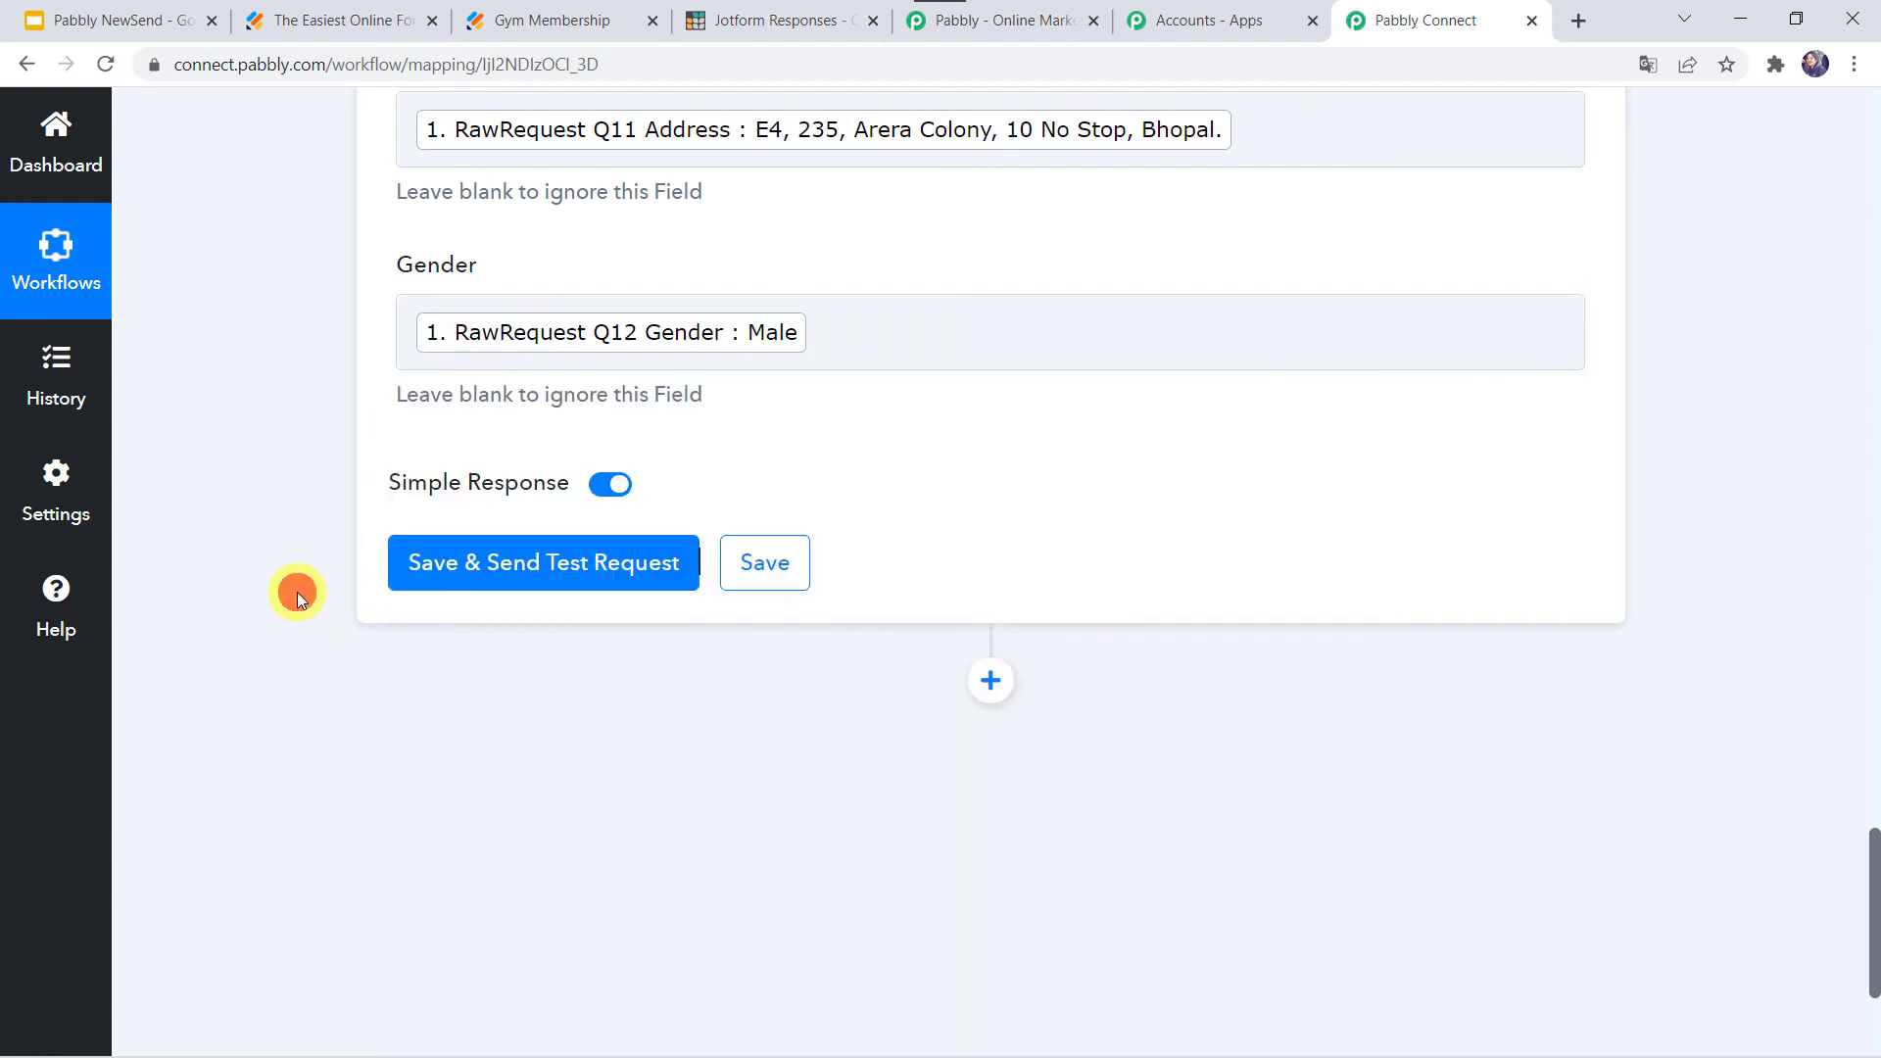
scroll(297, 592, up, 7)
scroll(296, 592, up, 5)
scroll(297, 592, down, 9)
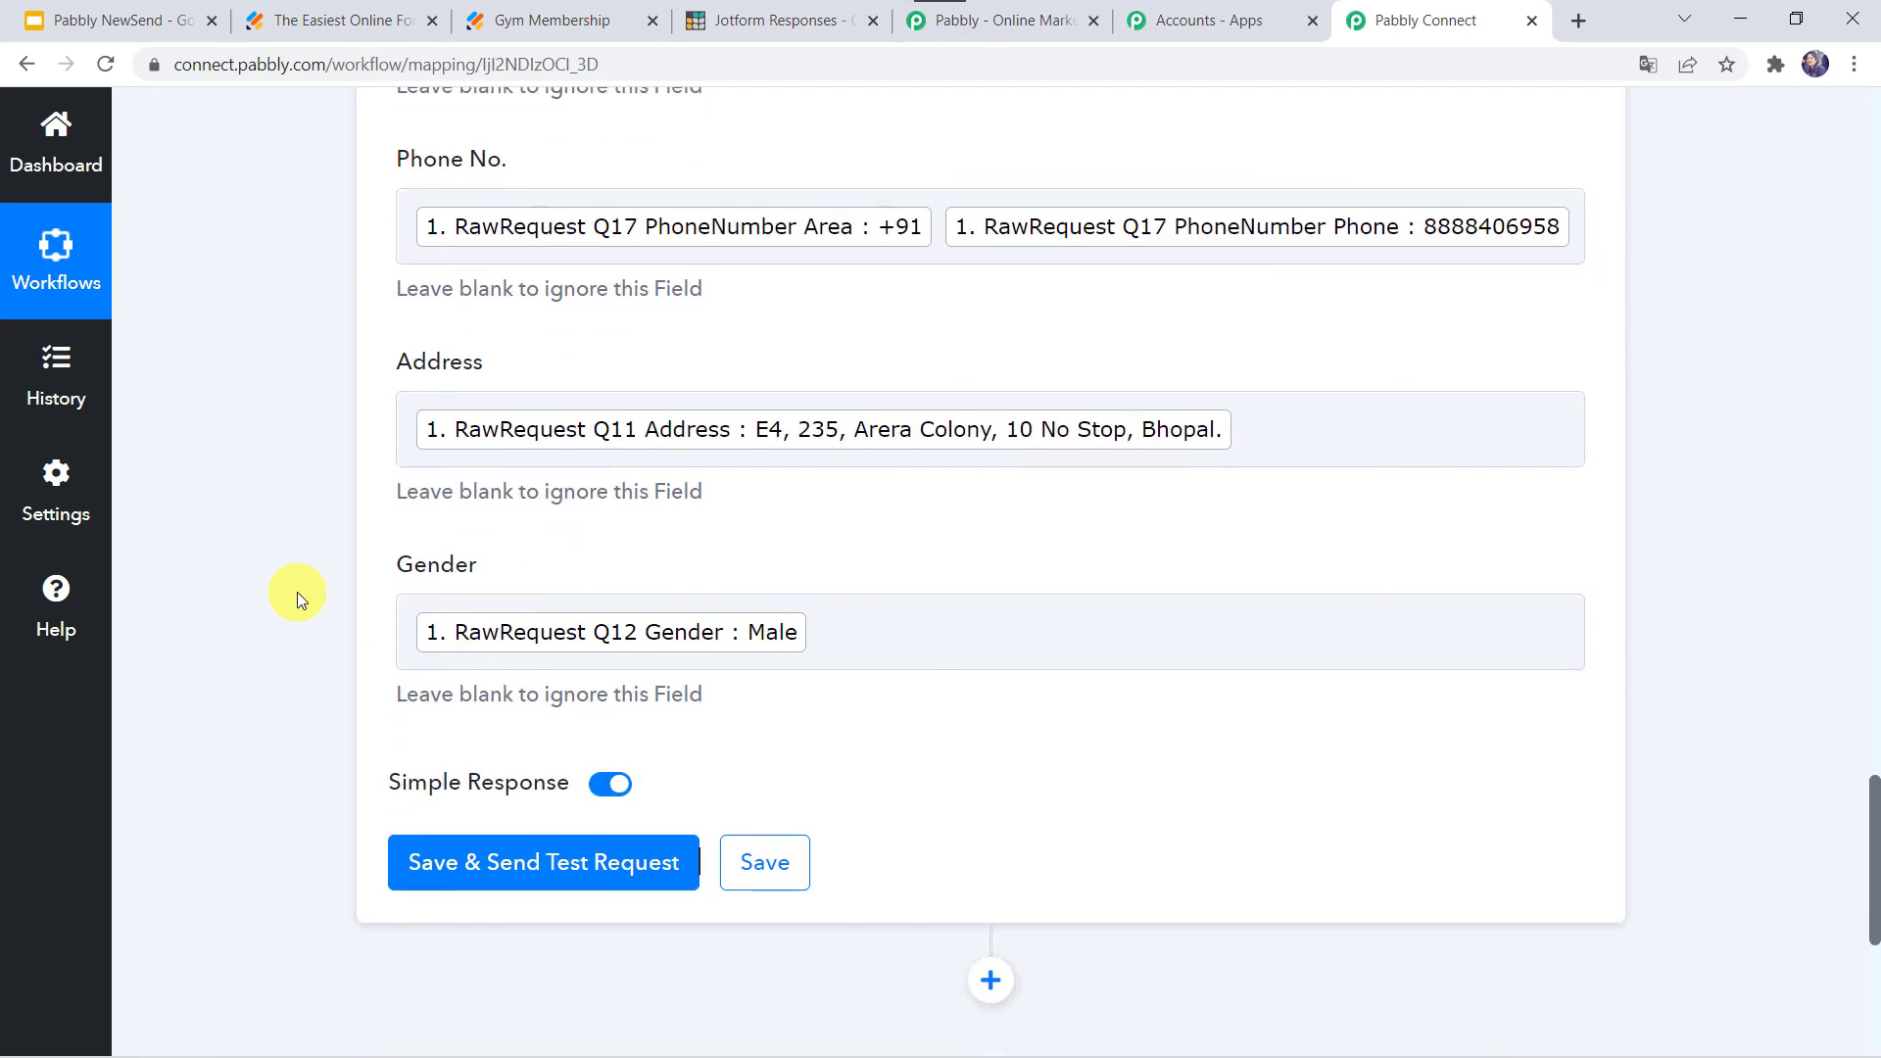
- Send a test request and check the Grist table for the new record
click(501, 869)
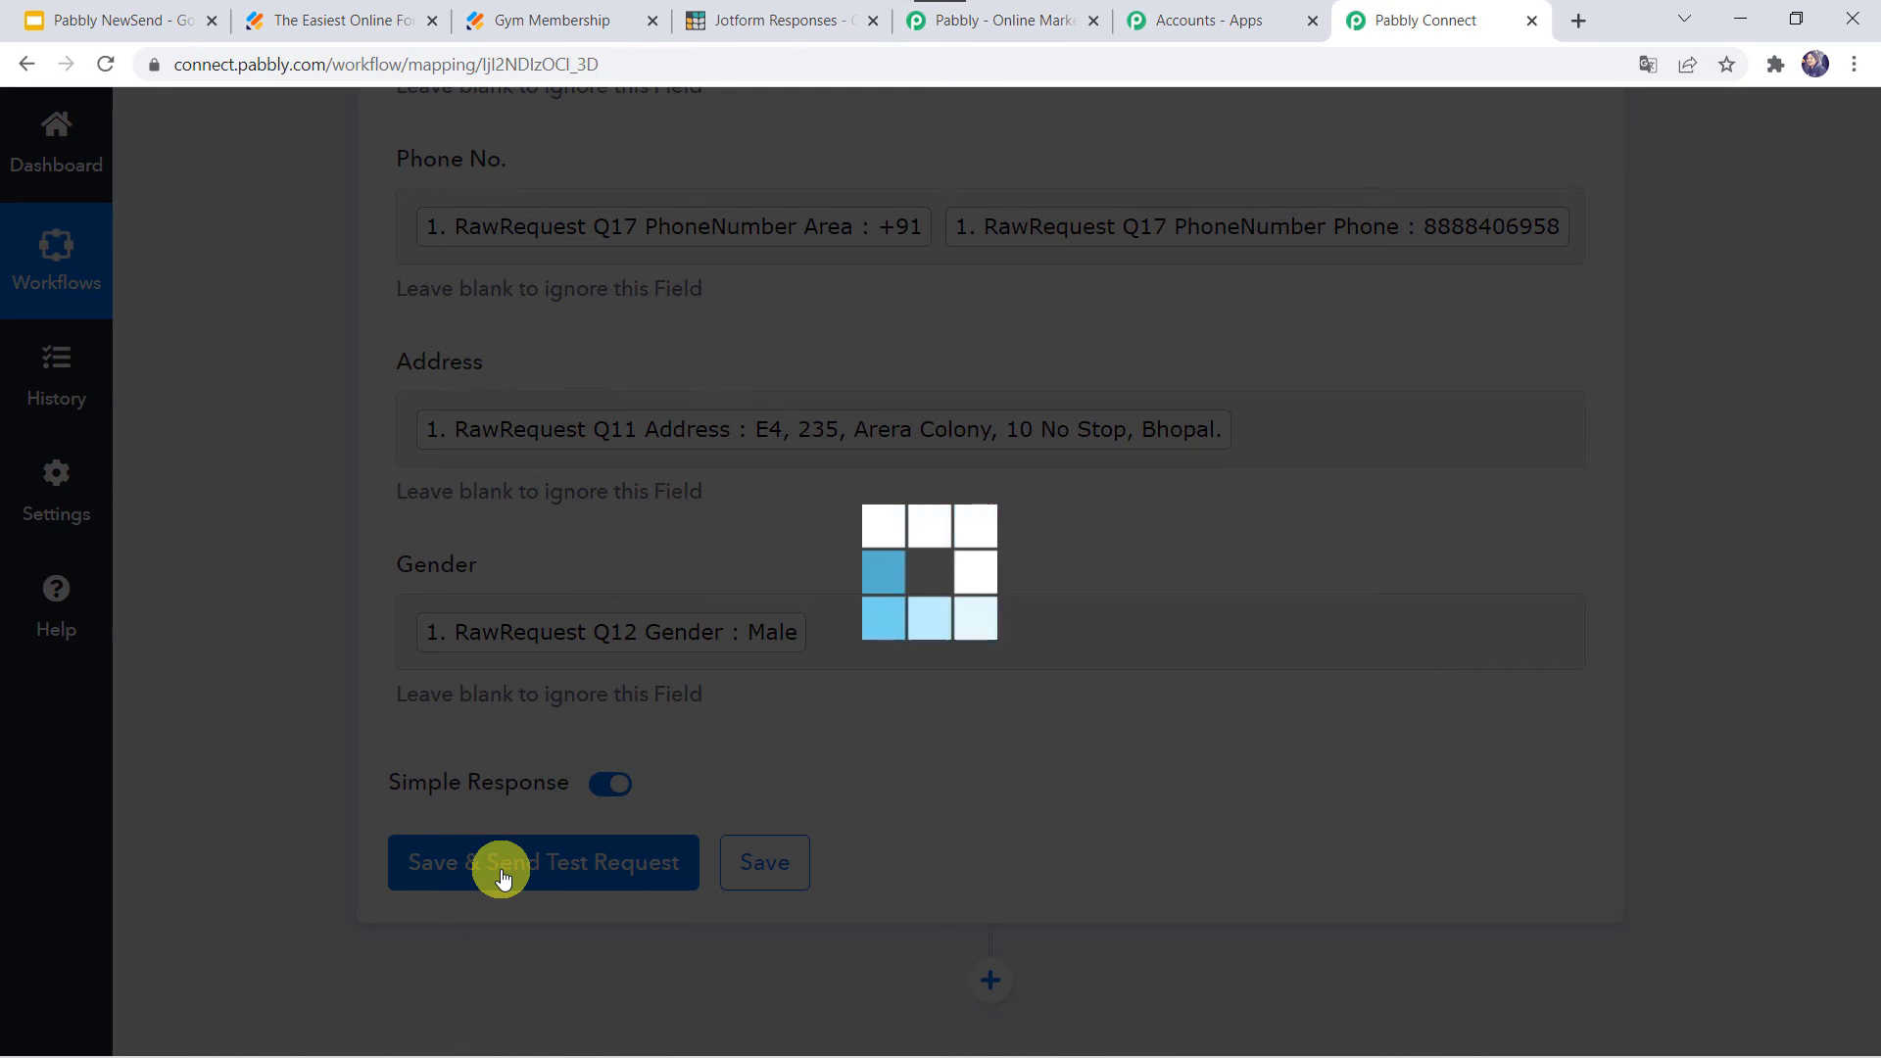
scroll(501, 869, down, 2)
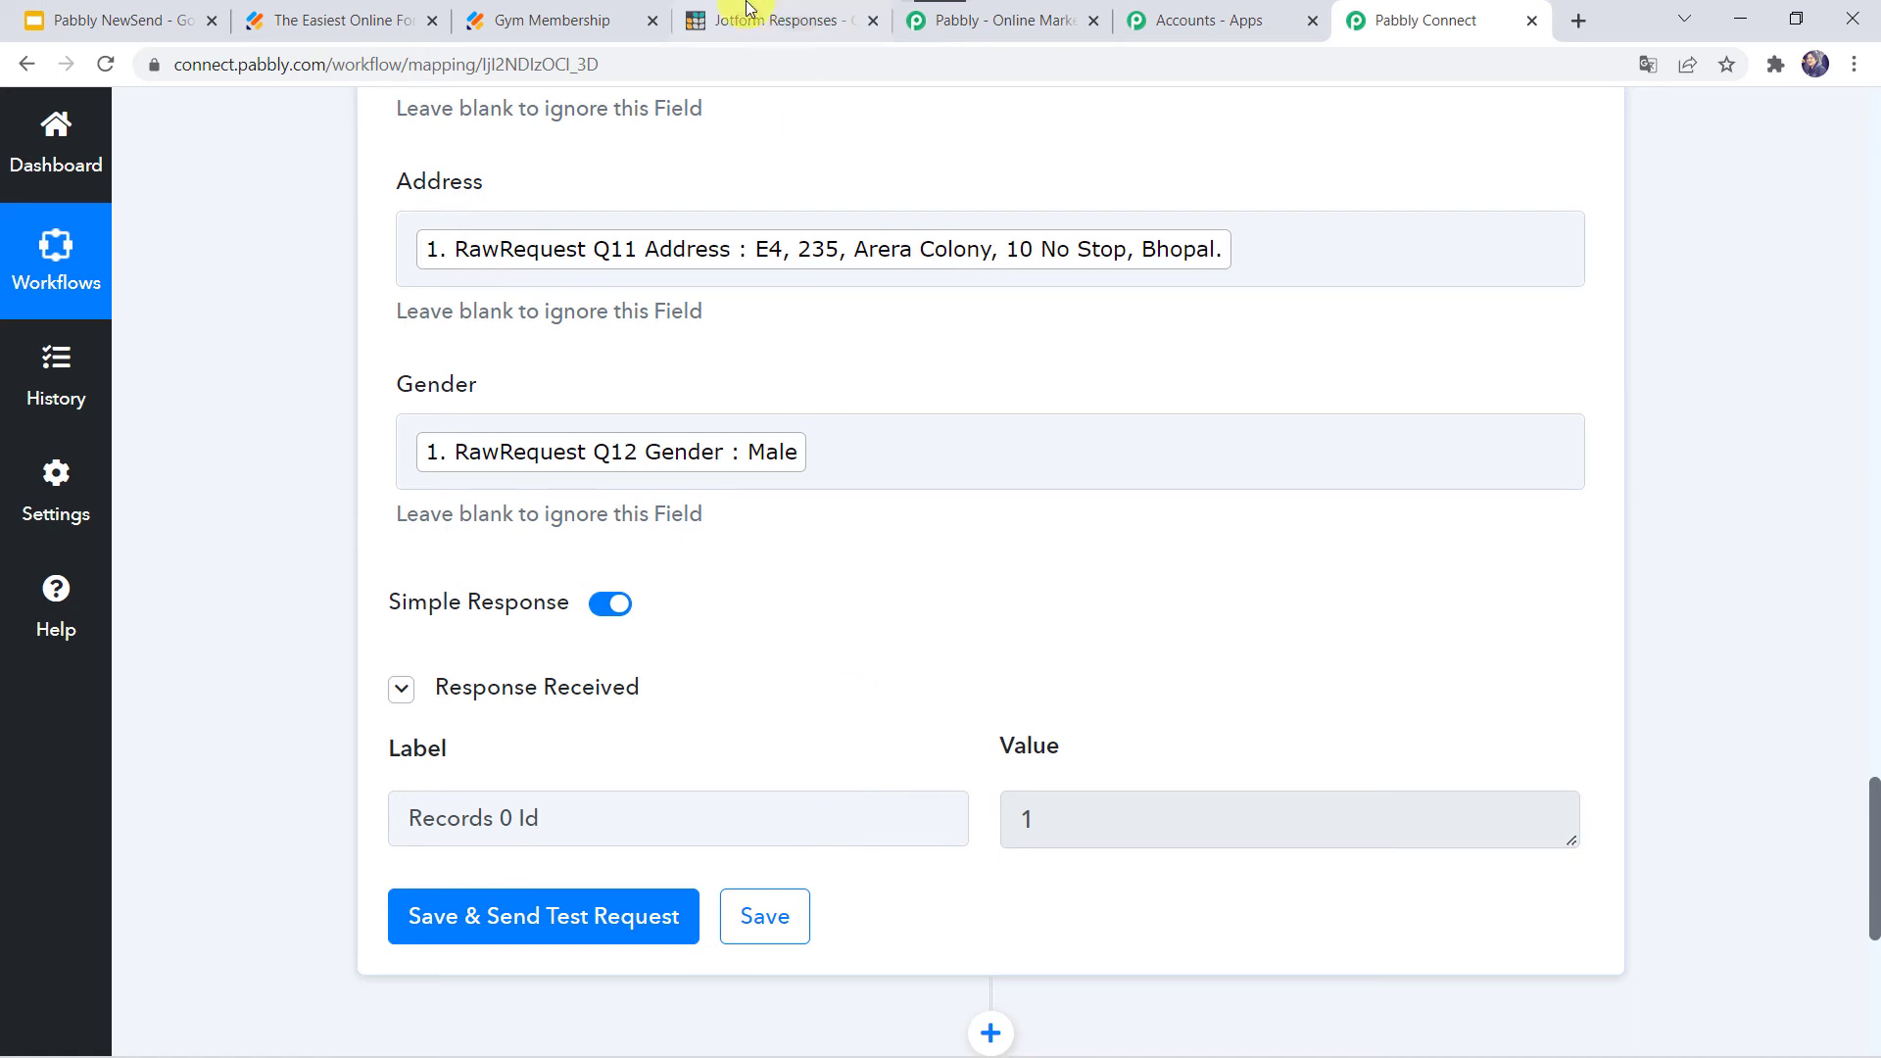
click(784, 20)
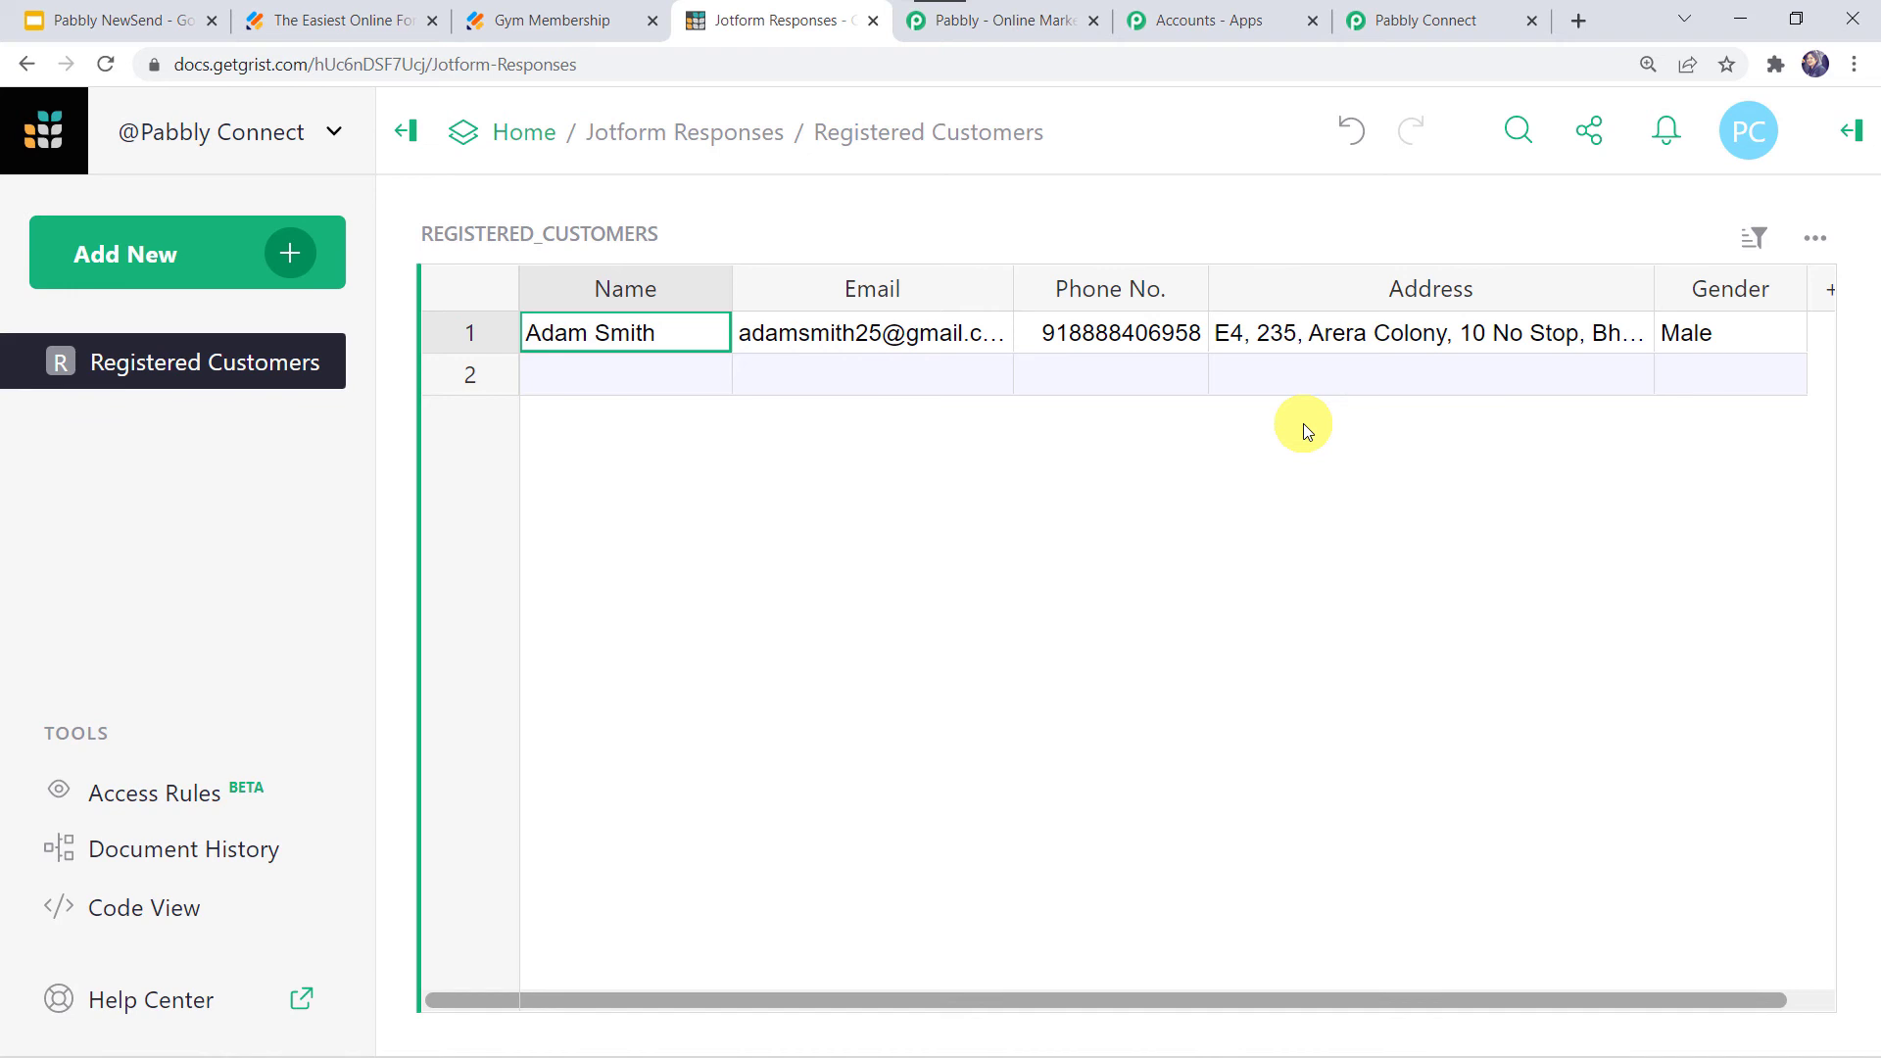
- Save the Grist action step in the Pabbly Connect workflow
click(1437, 17)
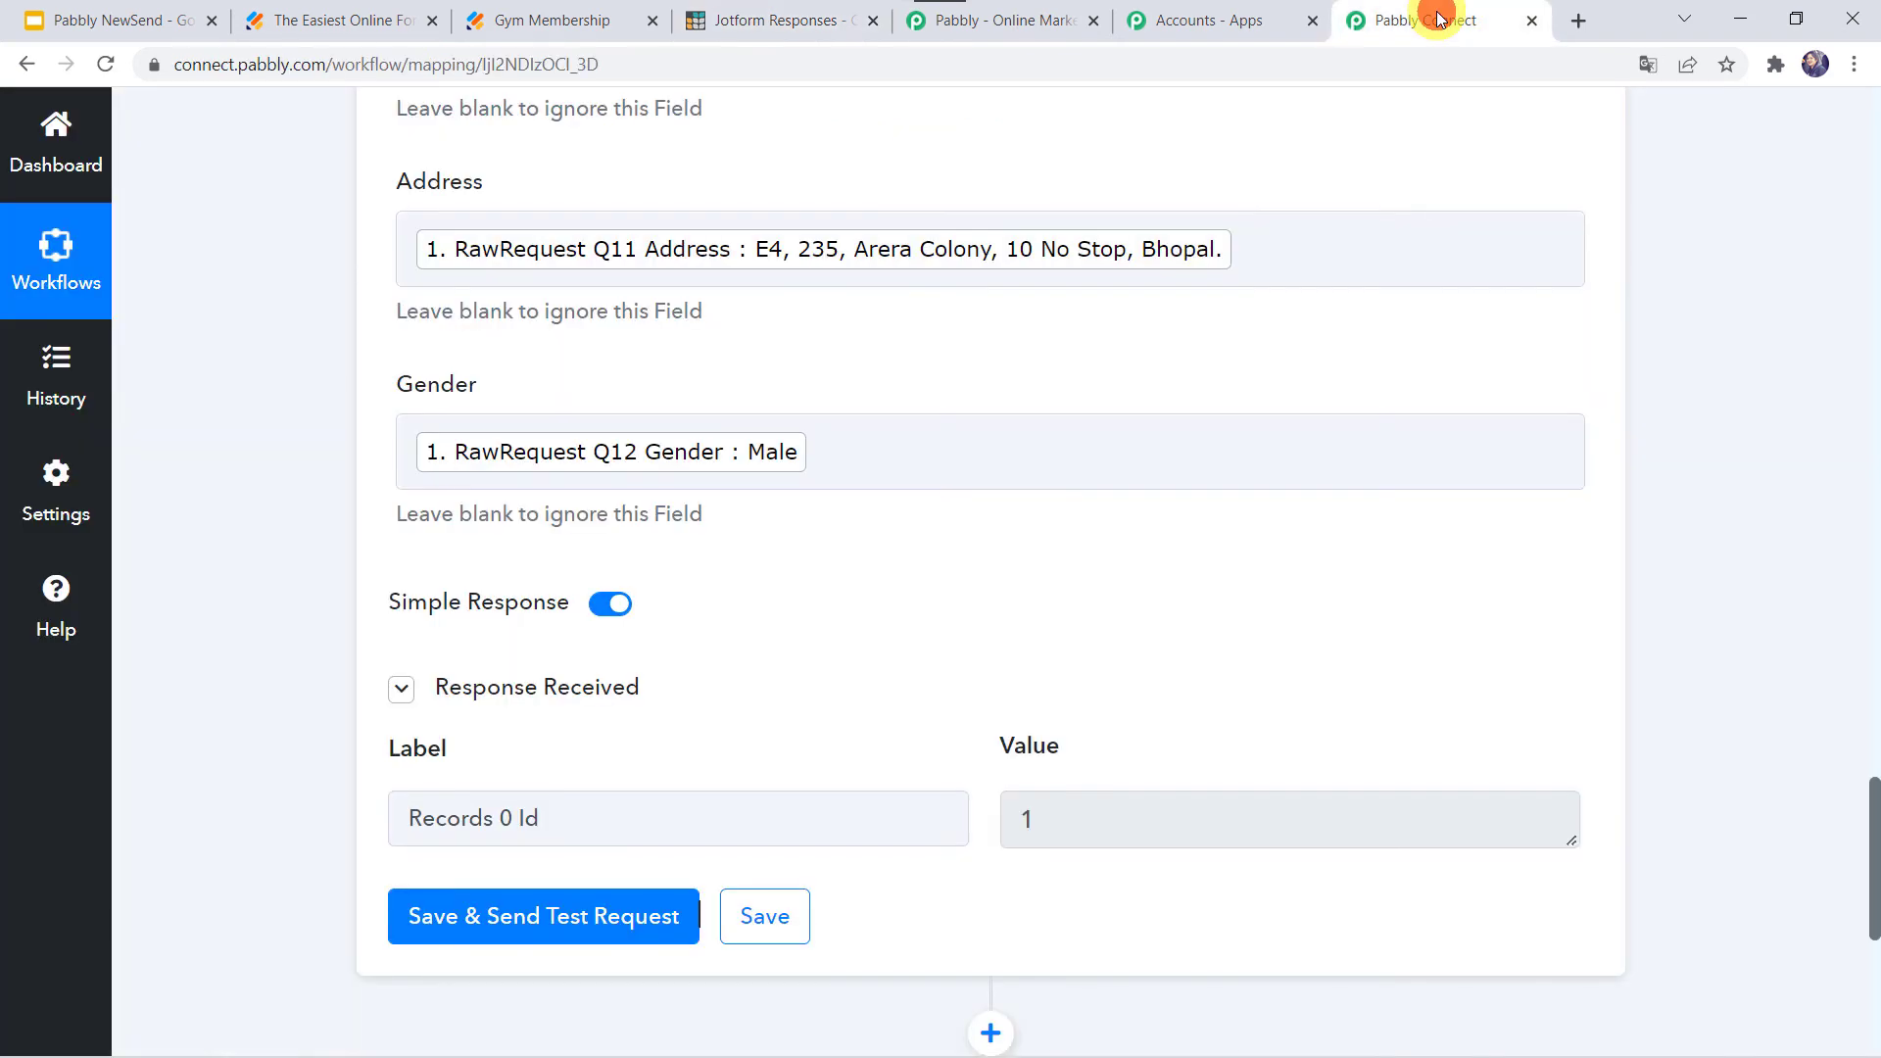
click(765, 919)
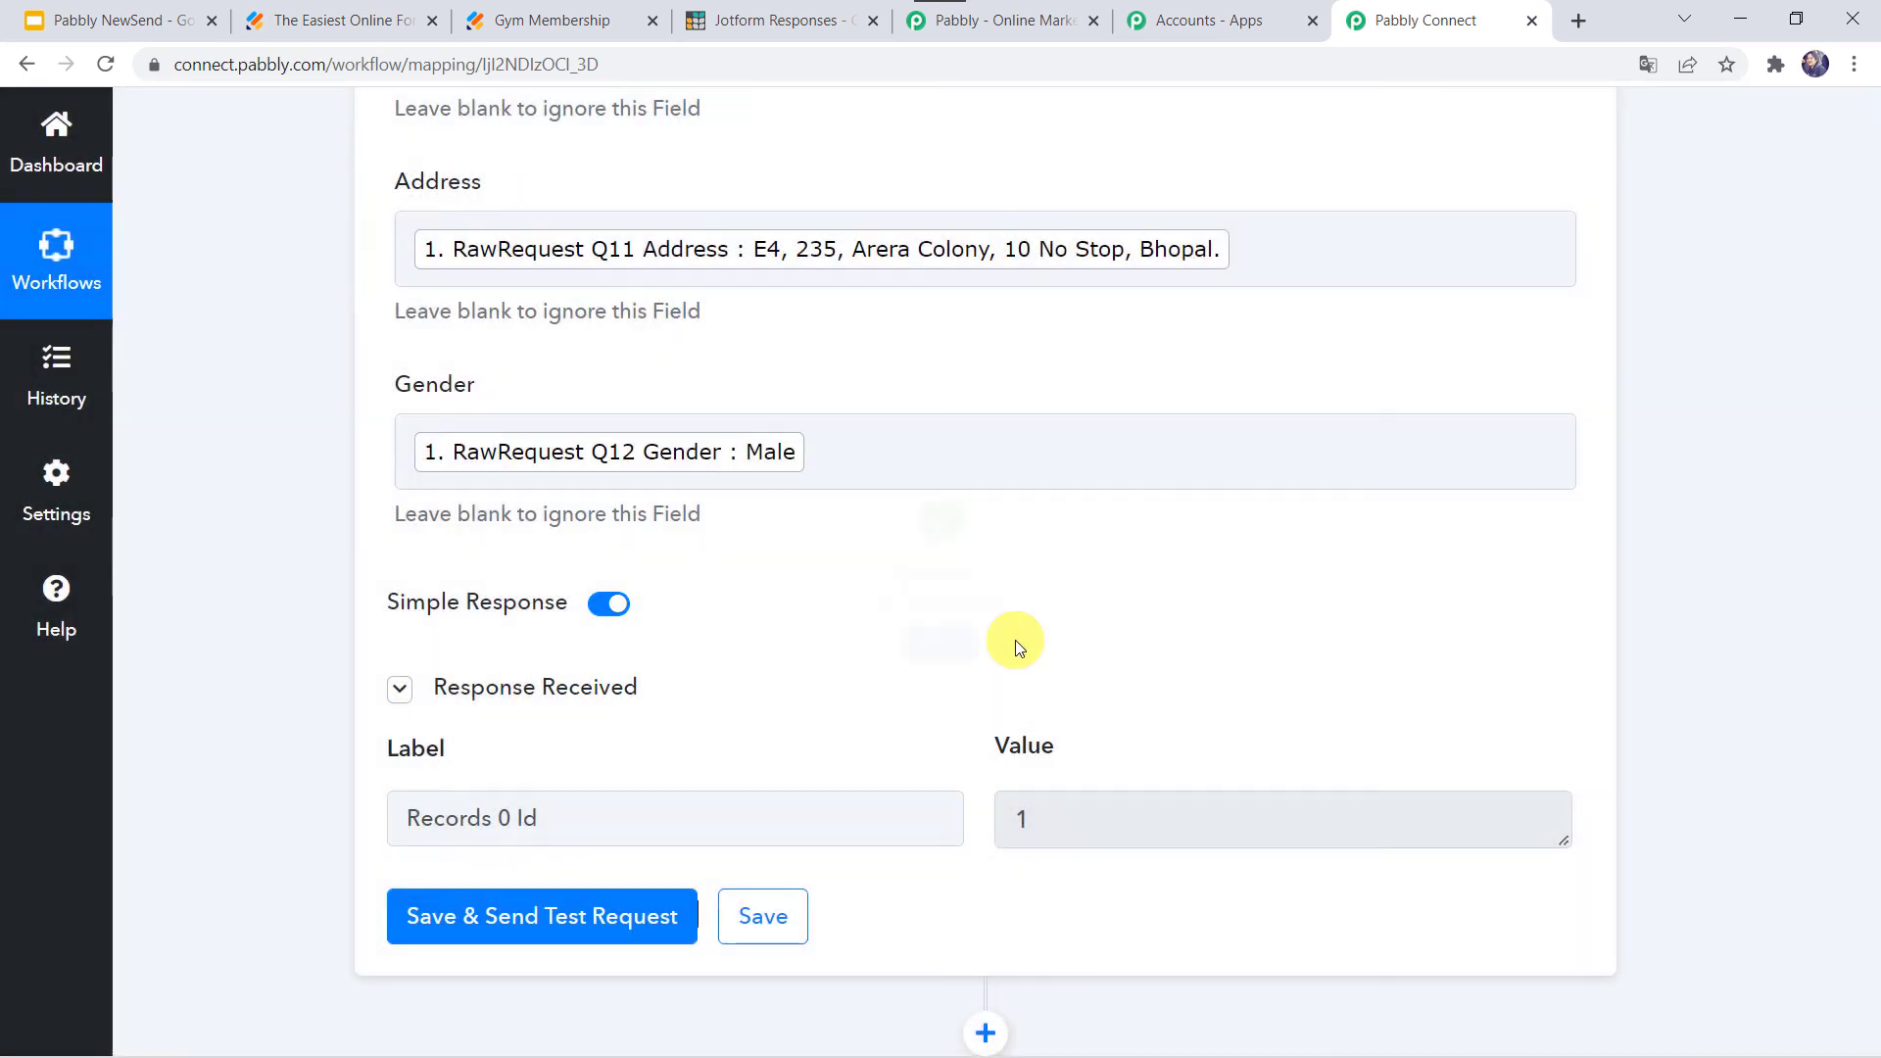
mouse_move(438, 609)
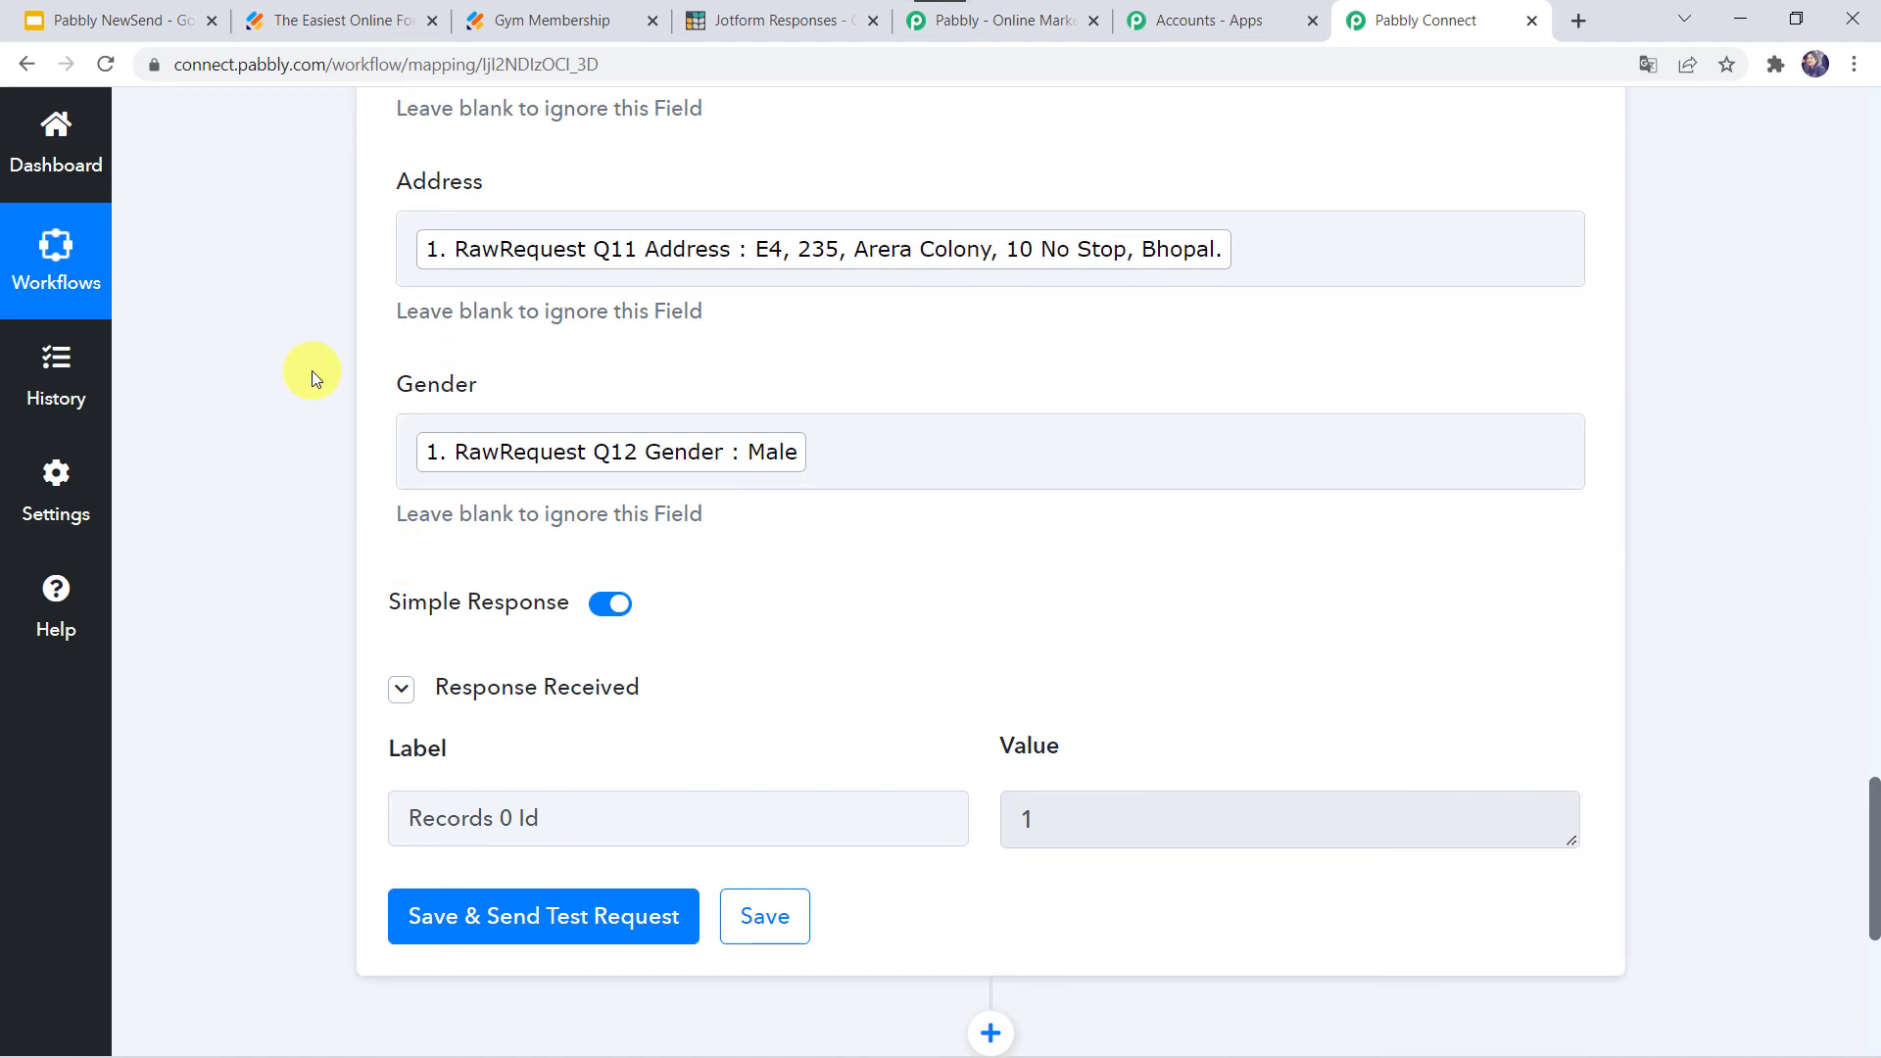
click(547, 15)
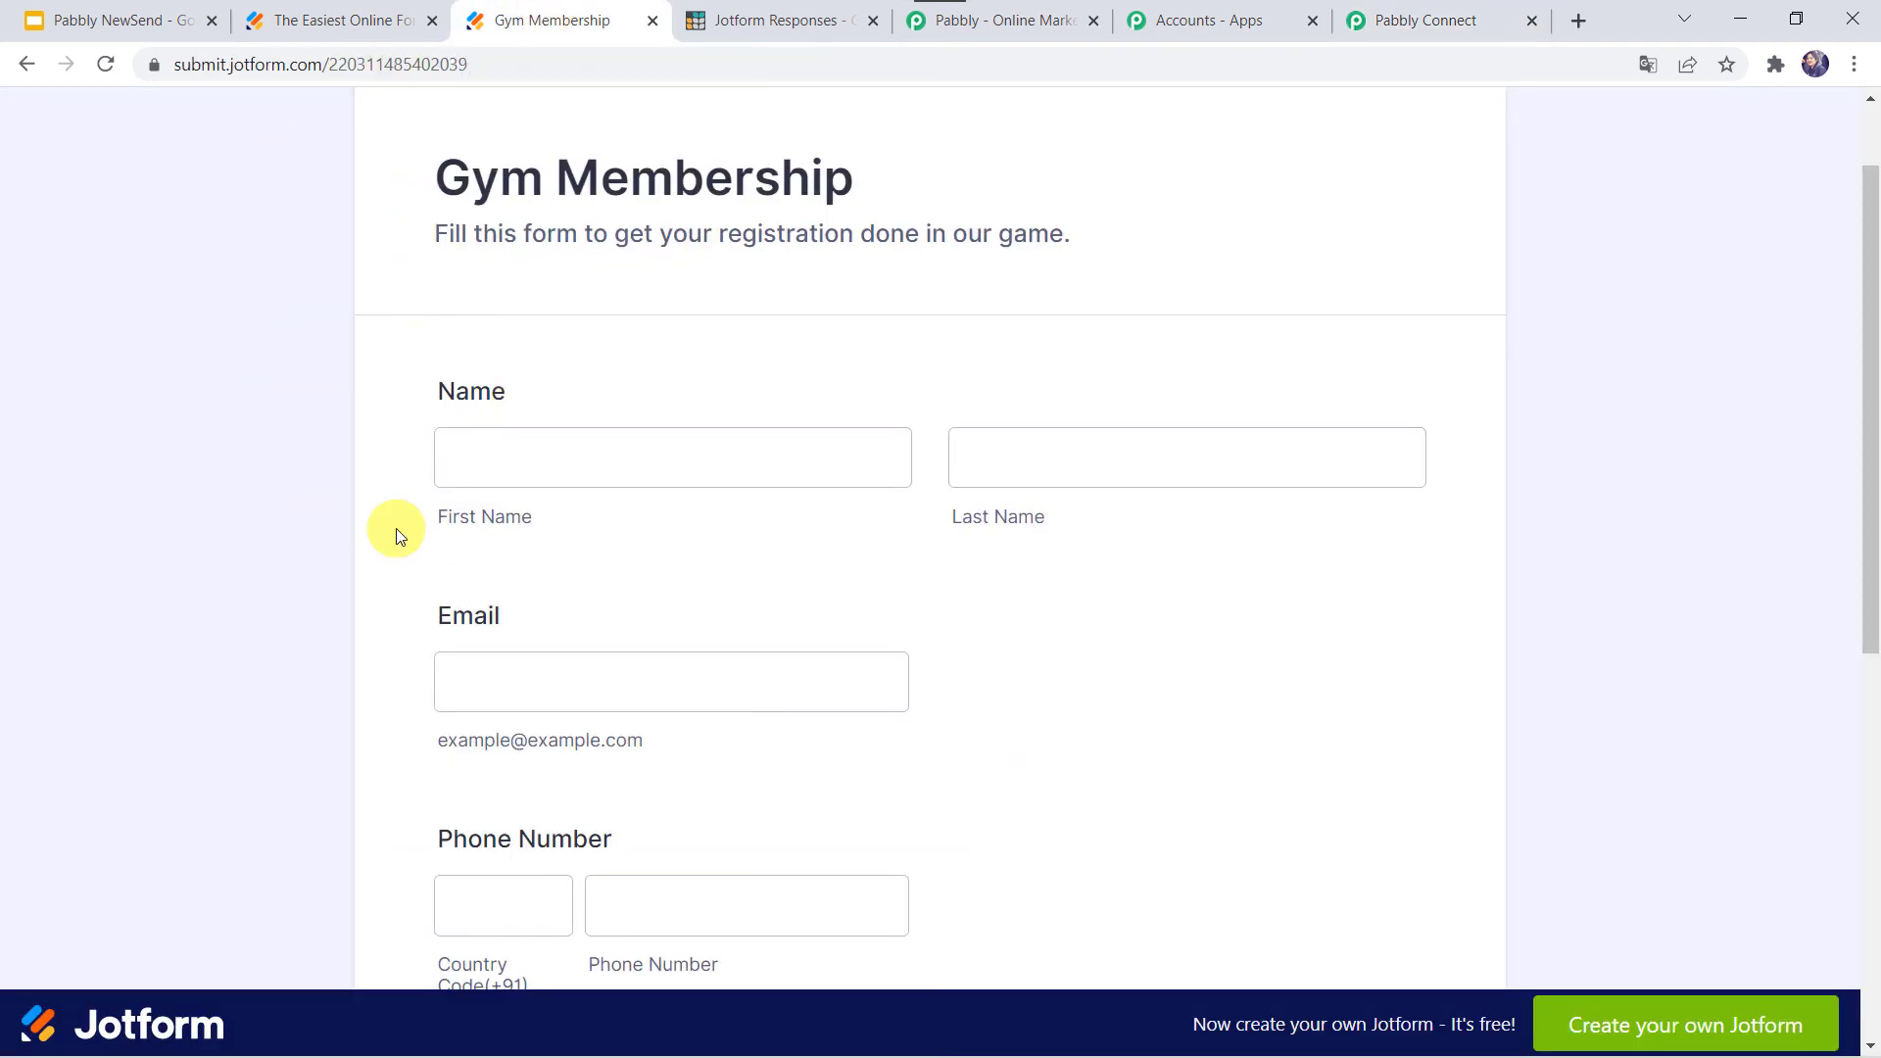
- Enter the applicant's name, email and phone country code on the Gym Membership form
click(530, 470)
text(Shikha)
key(Tab)
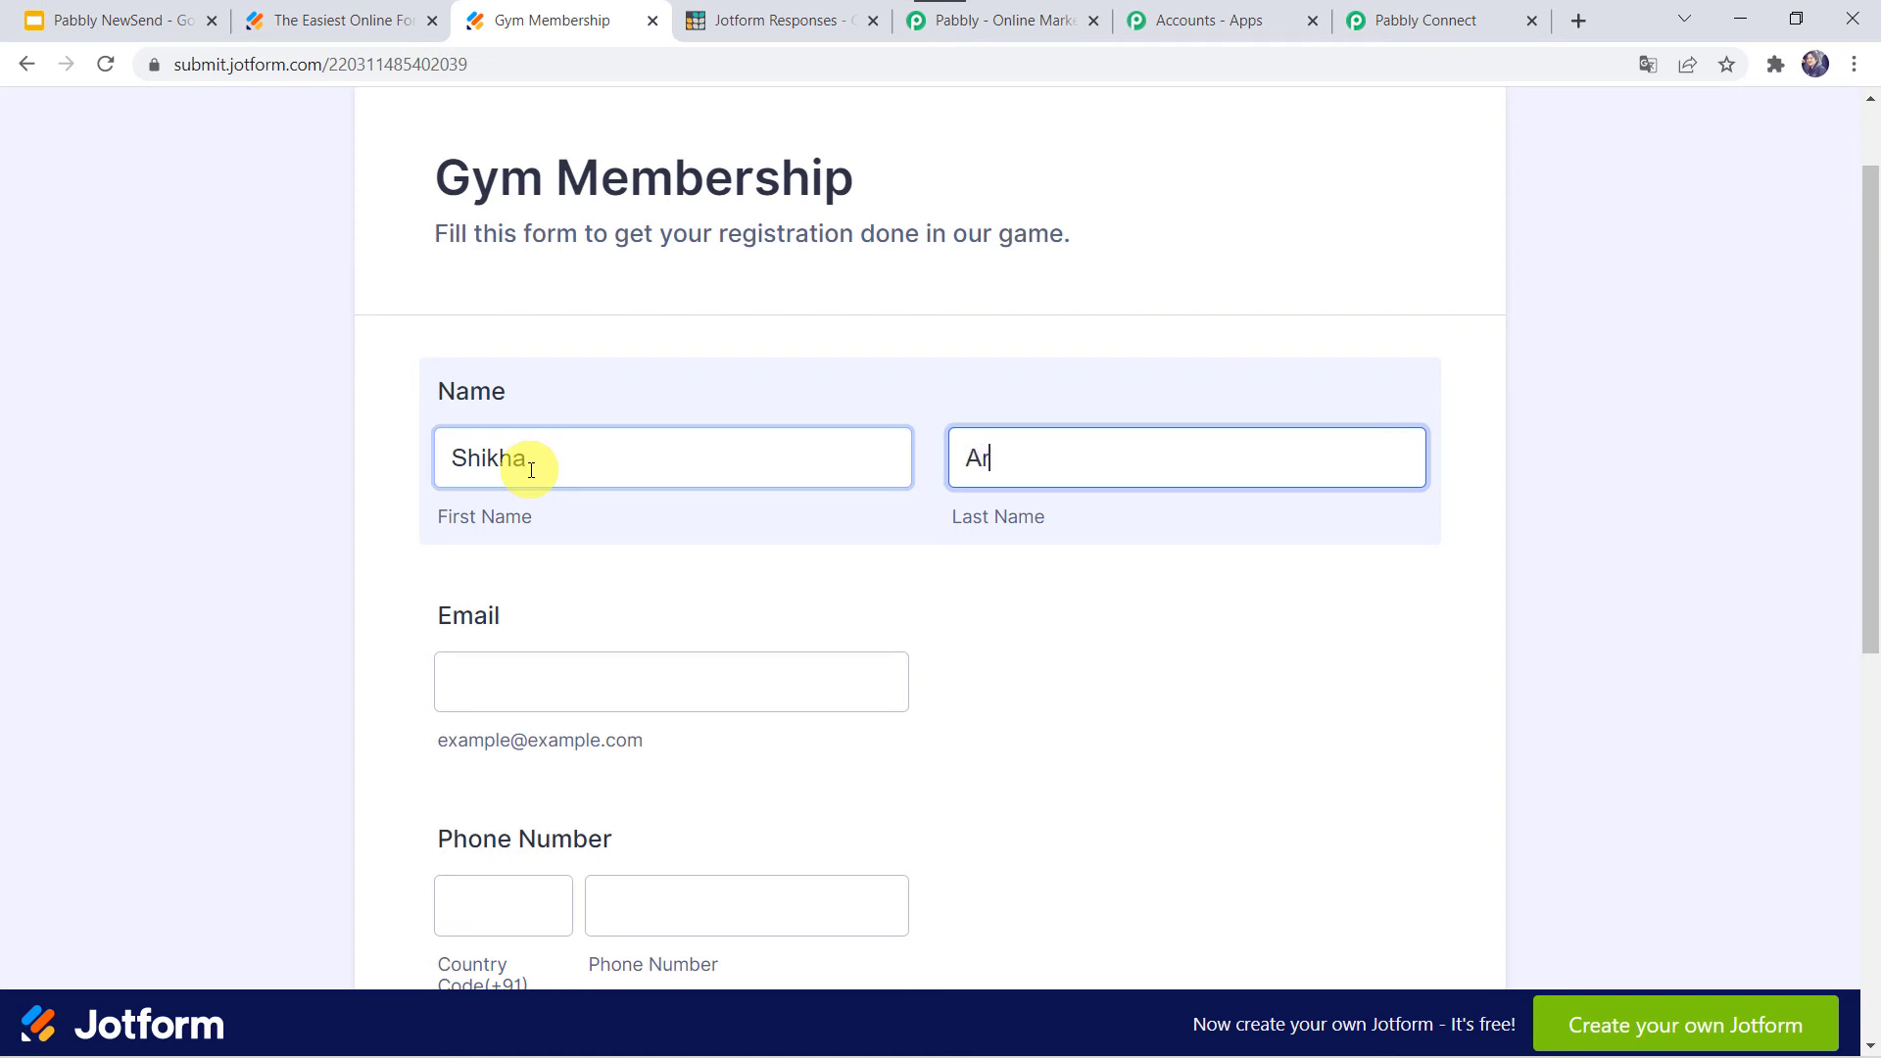
key(Tab)
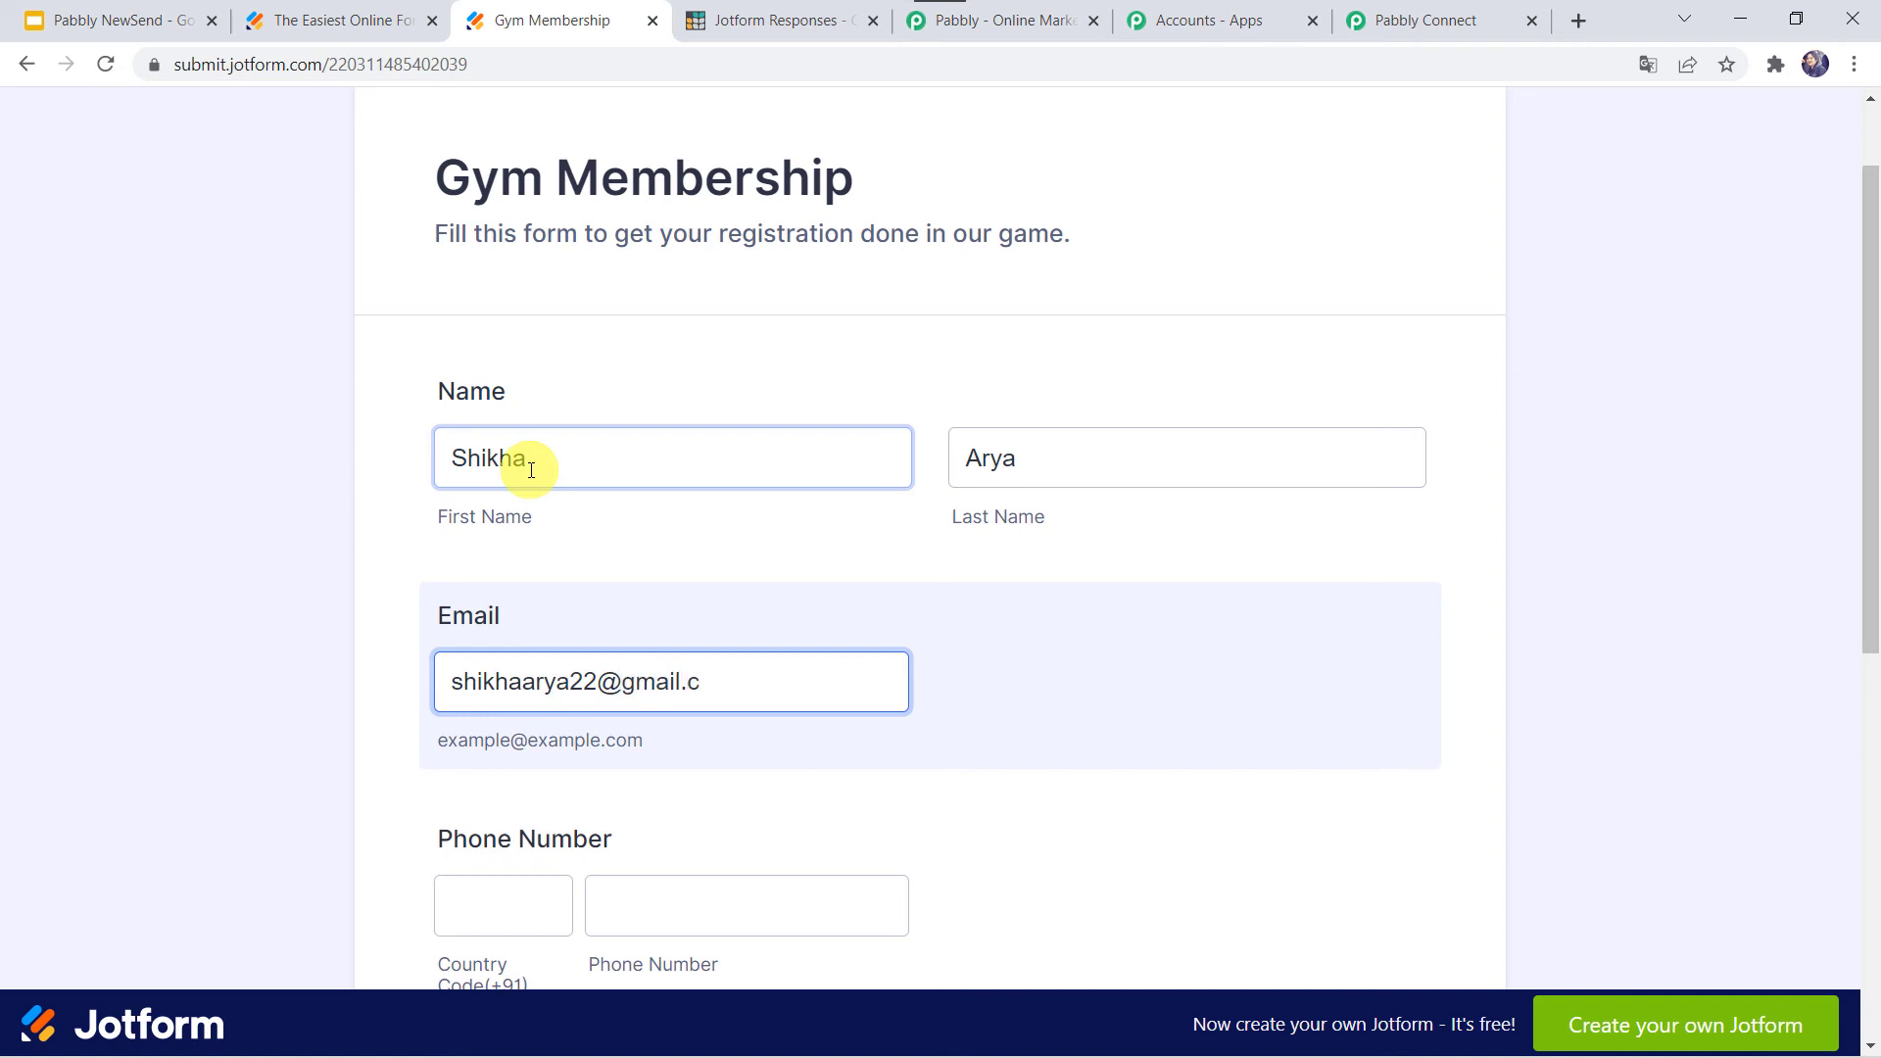
key(Tab)
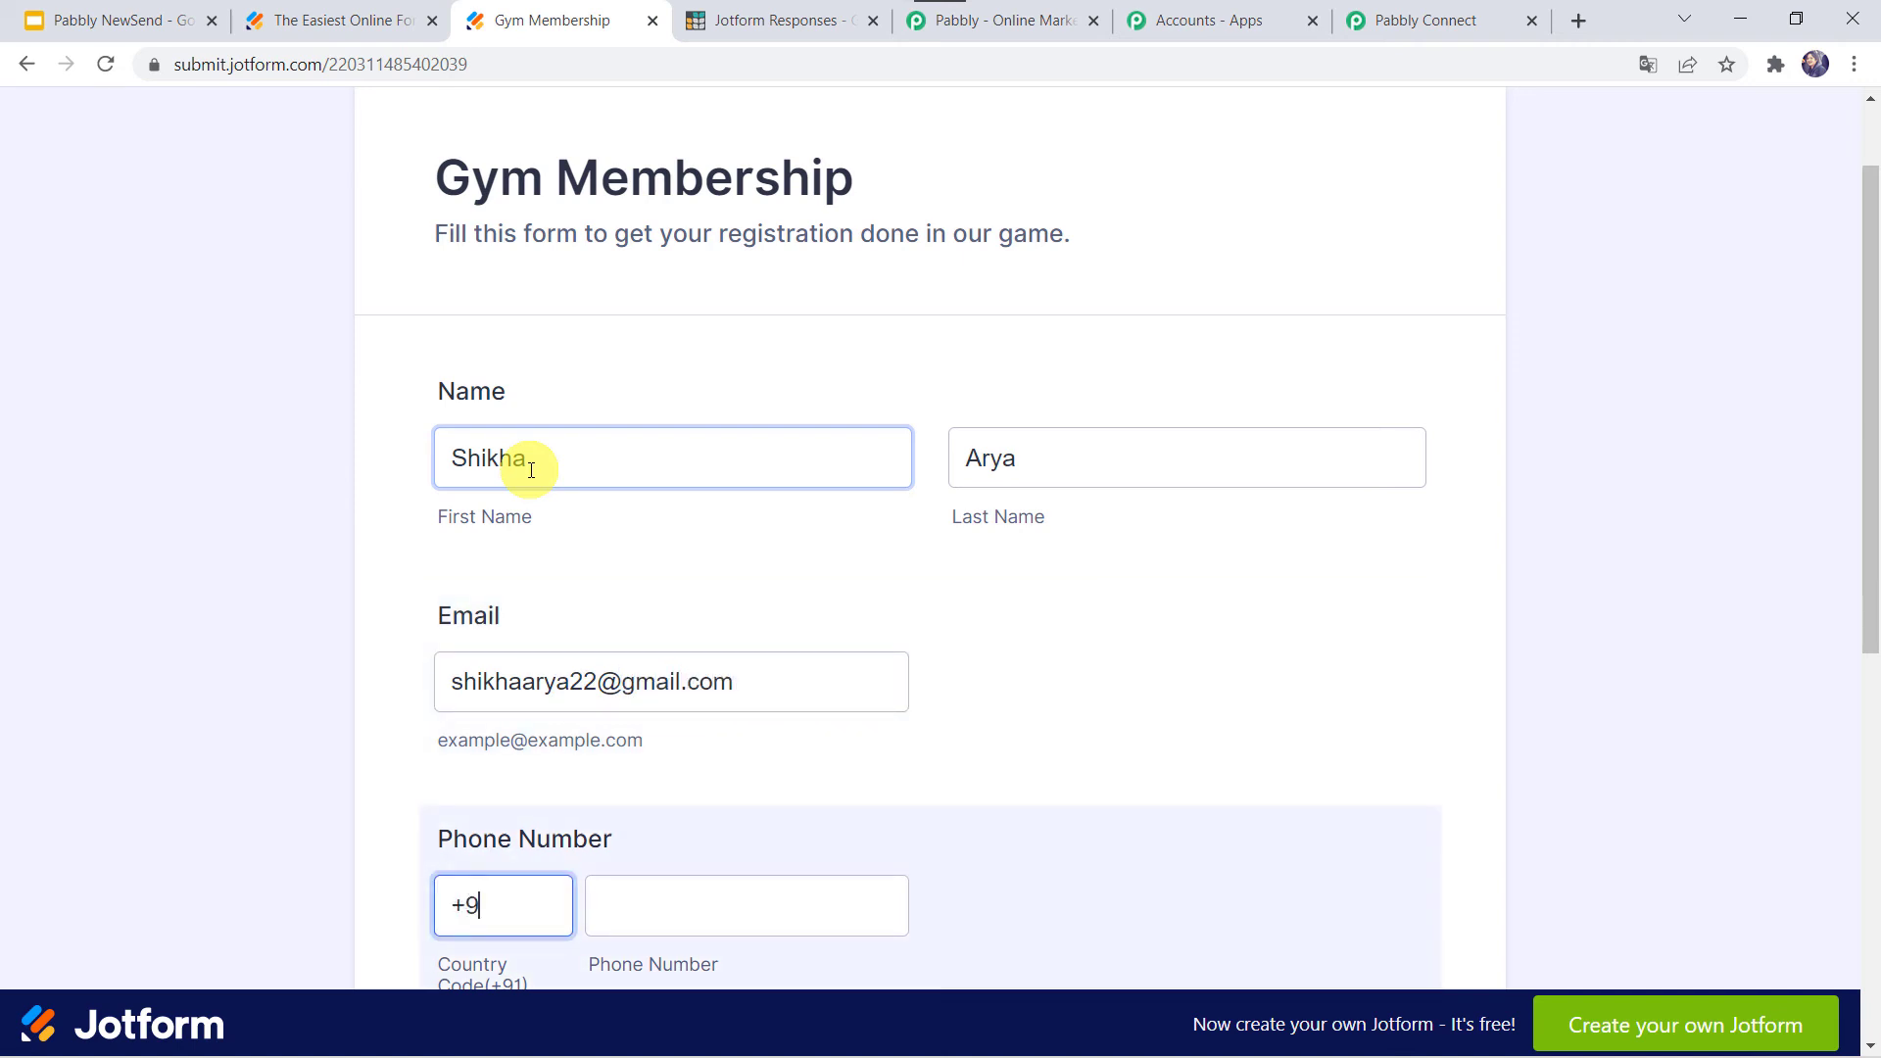
key(BackSpace)
key(Tab)
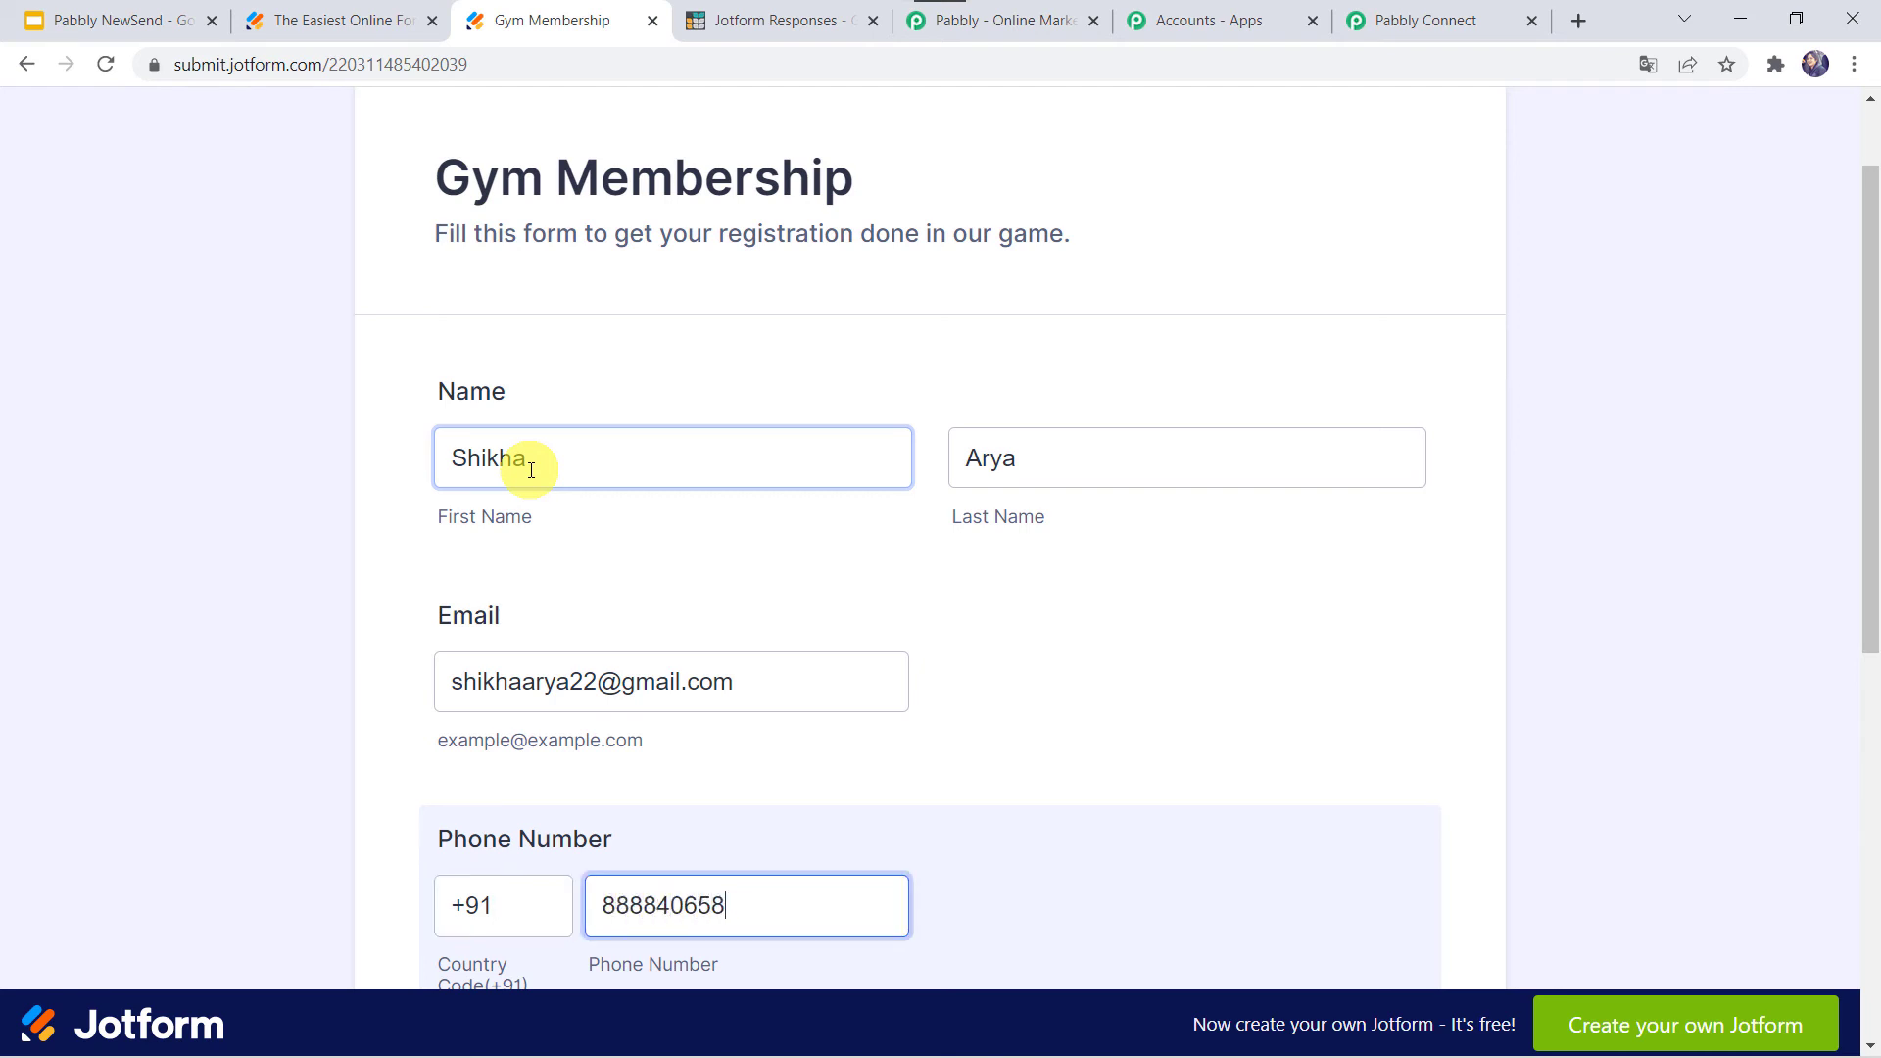
- Enter the applicant's address, choose Female as gender, and submit the form
scroll(531, 470, down, 3)
click(500, 862)
scroll(500, 862, down, 2)
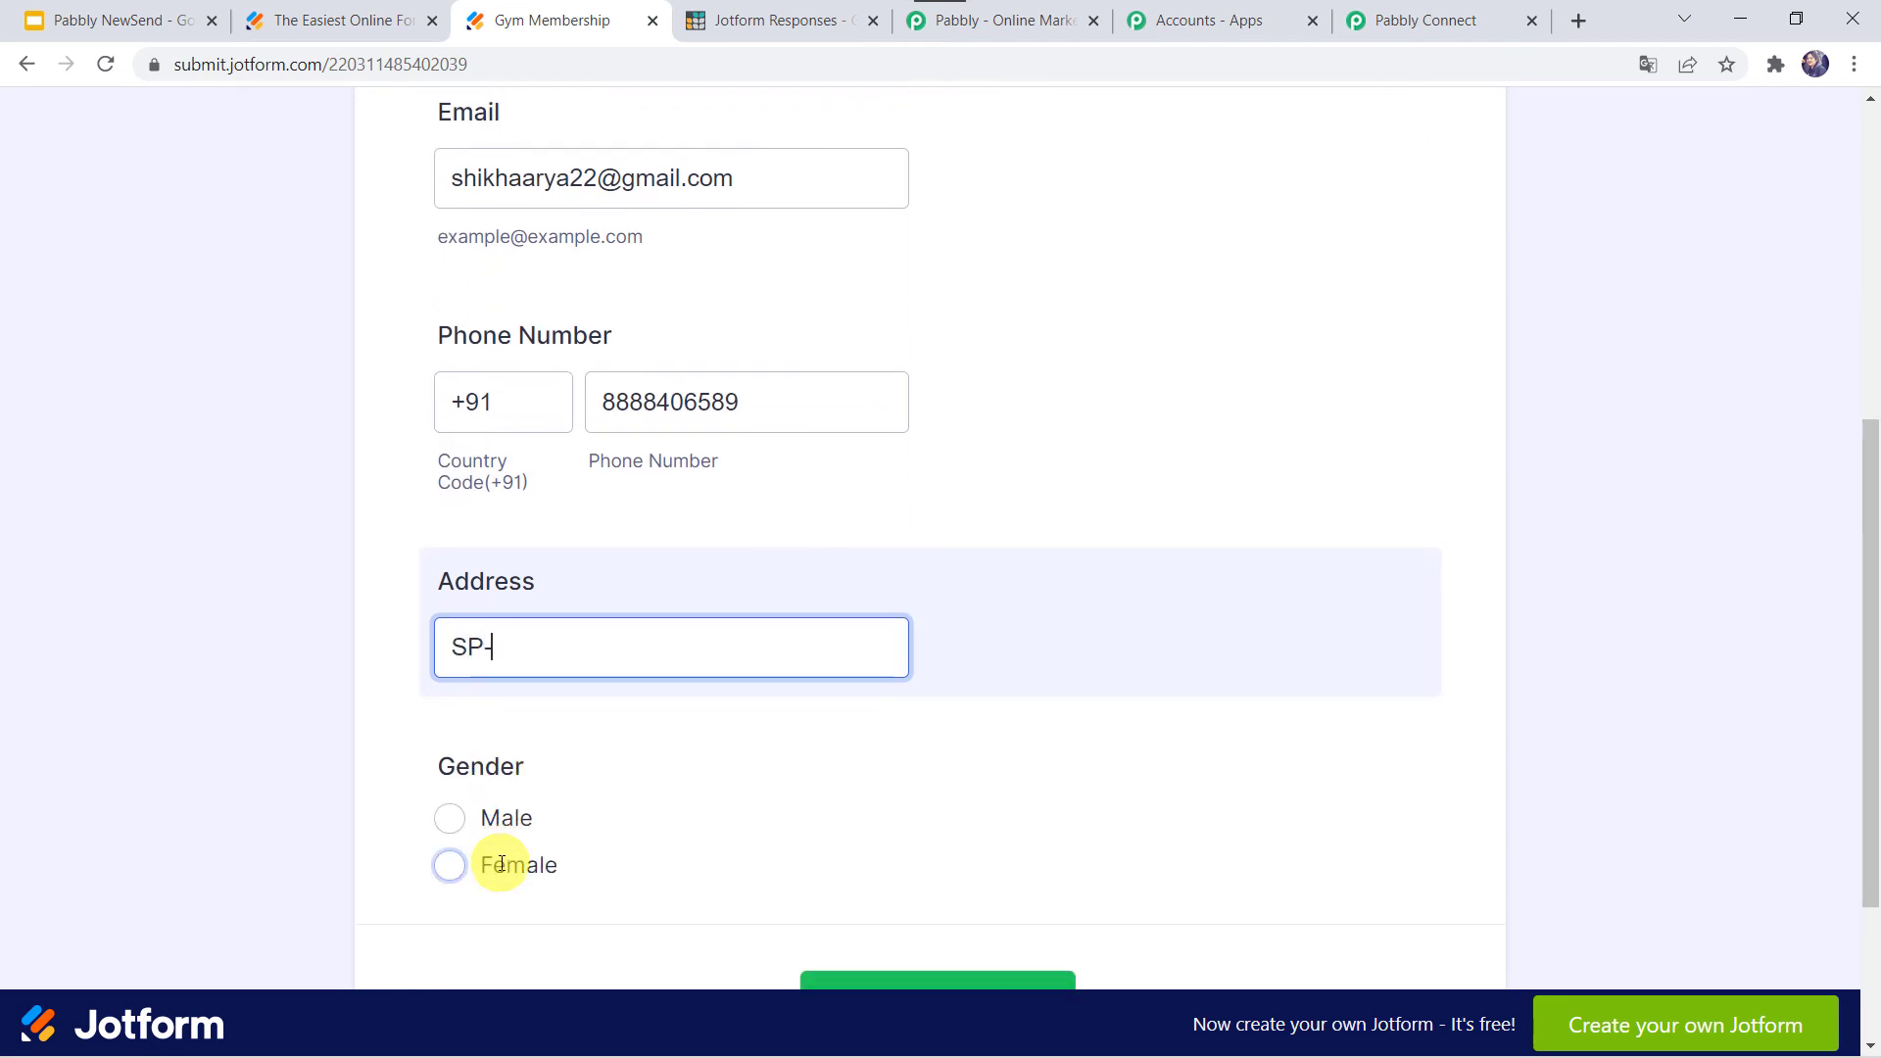
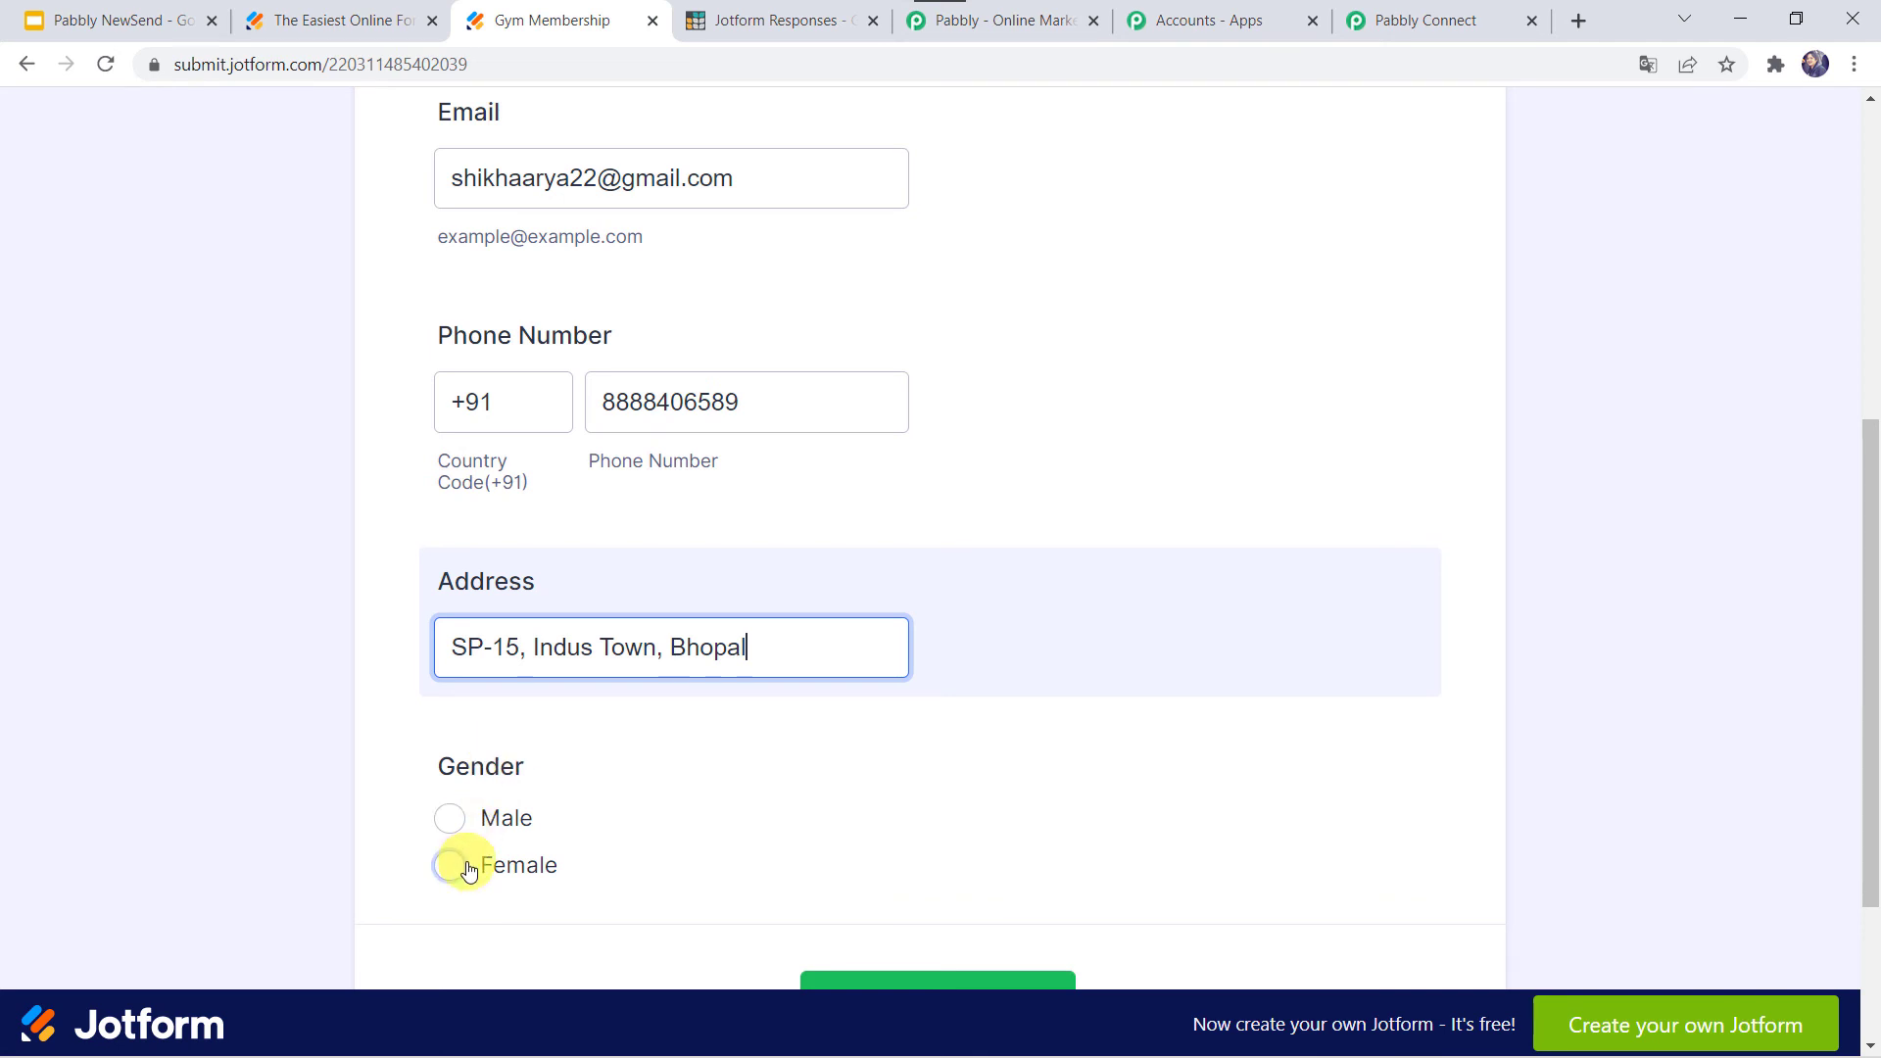
click(461, 866)
scroll(831, 813, down, 3)
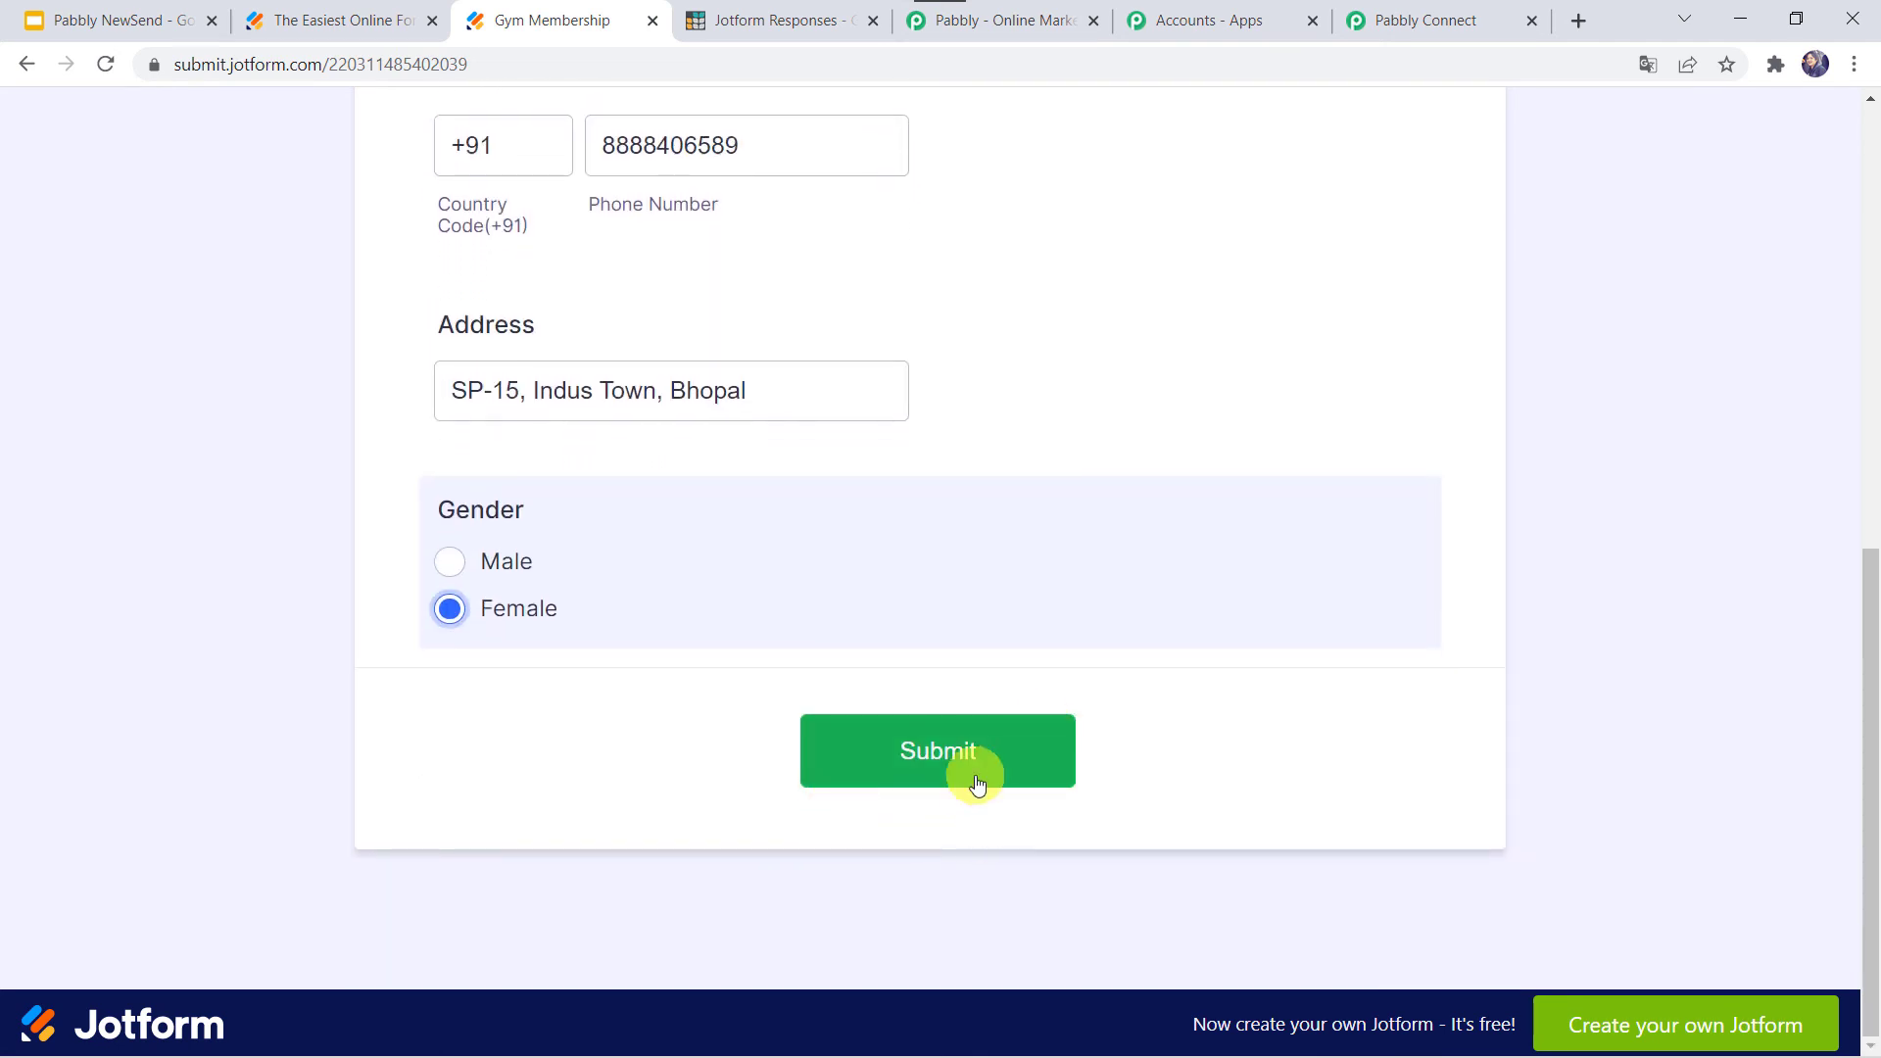
click(967, 751)
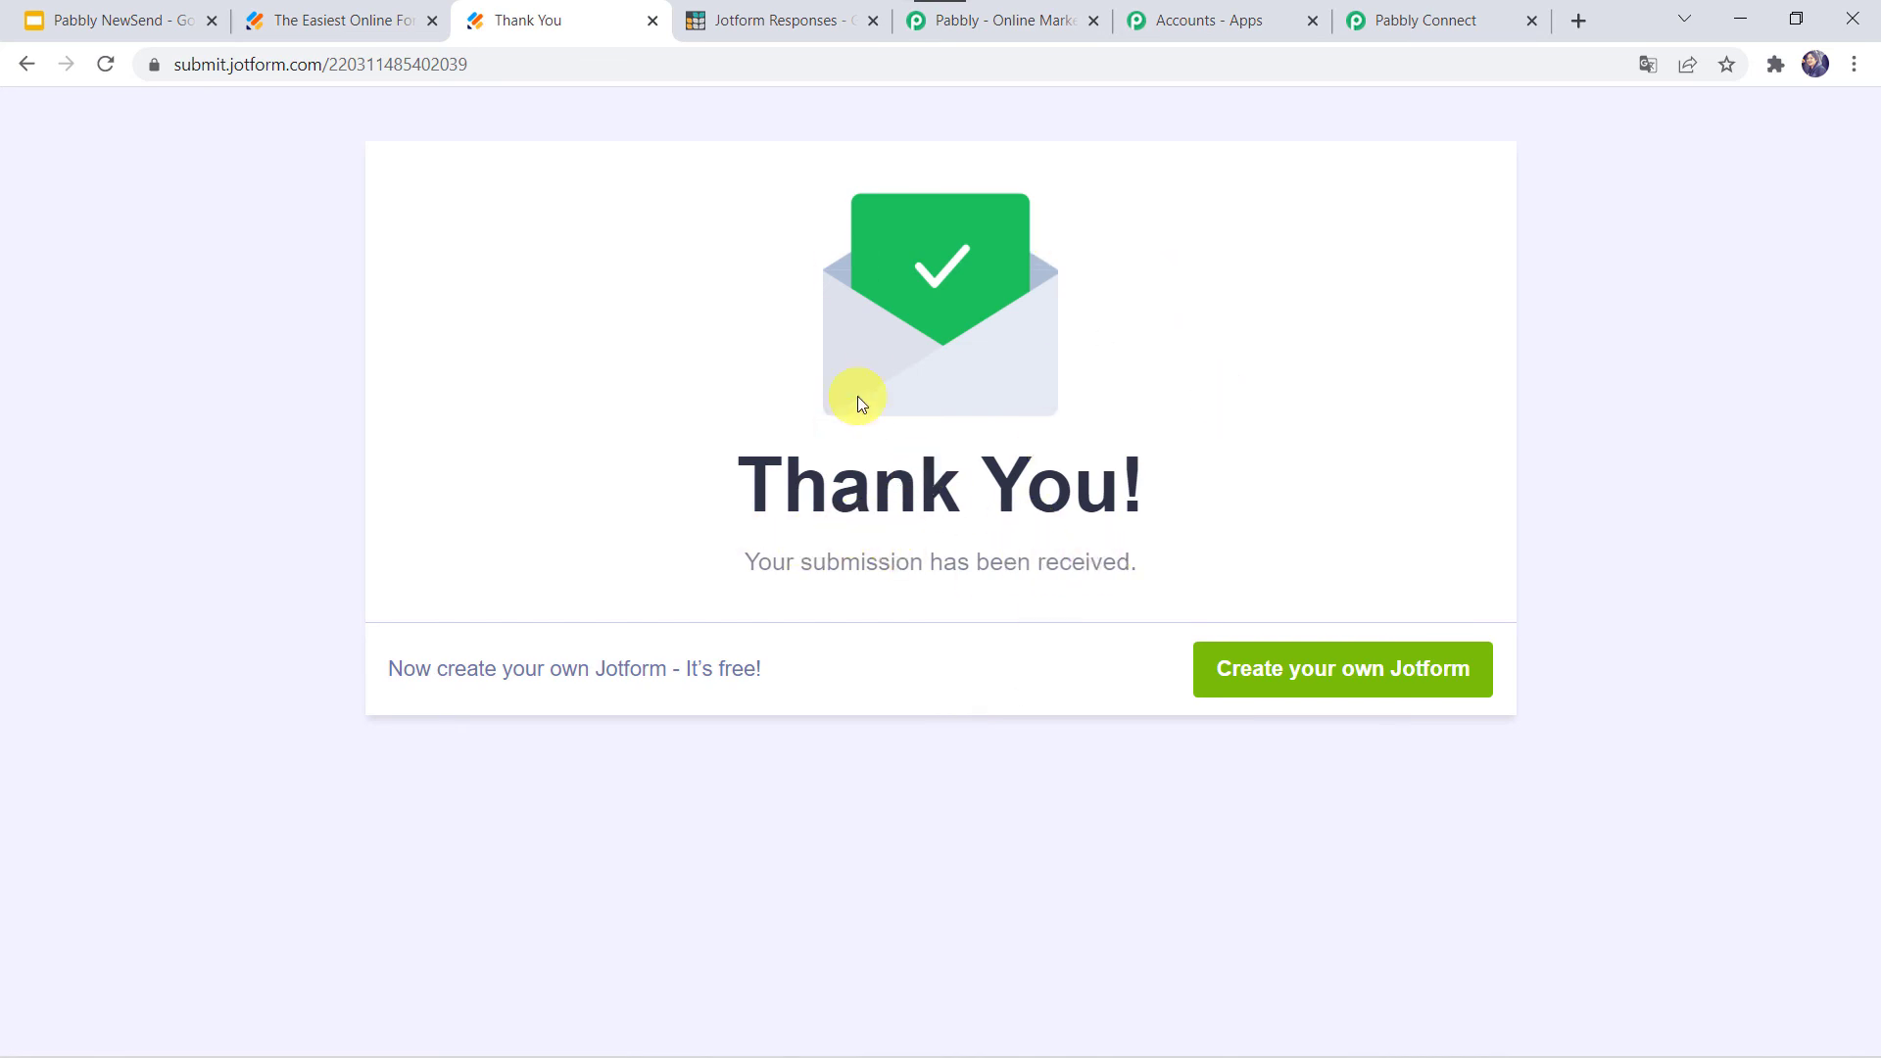
- View the Grist Registered Customers table, which shows the new submission as row 2 with Female gender
click(763, 27)
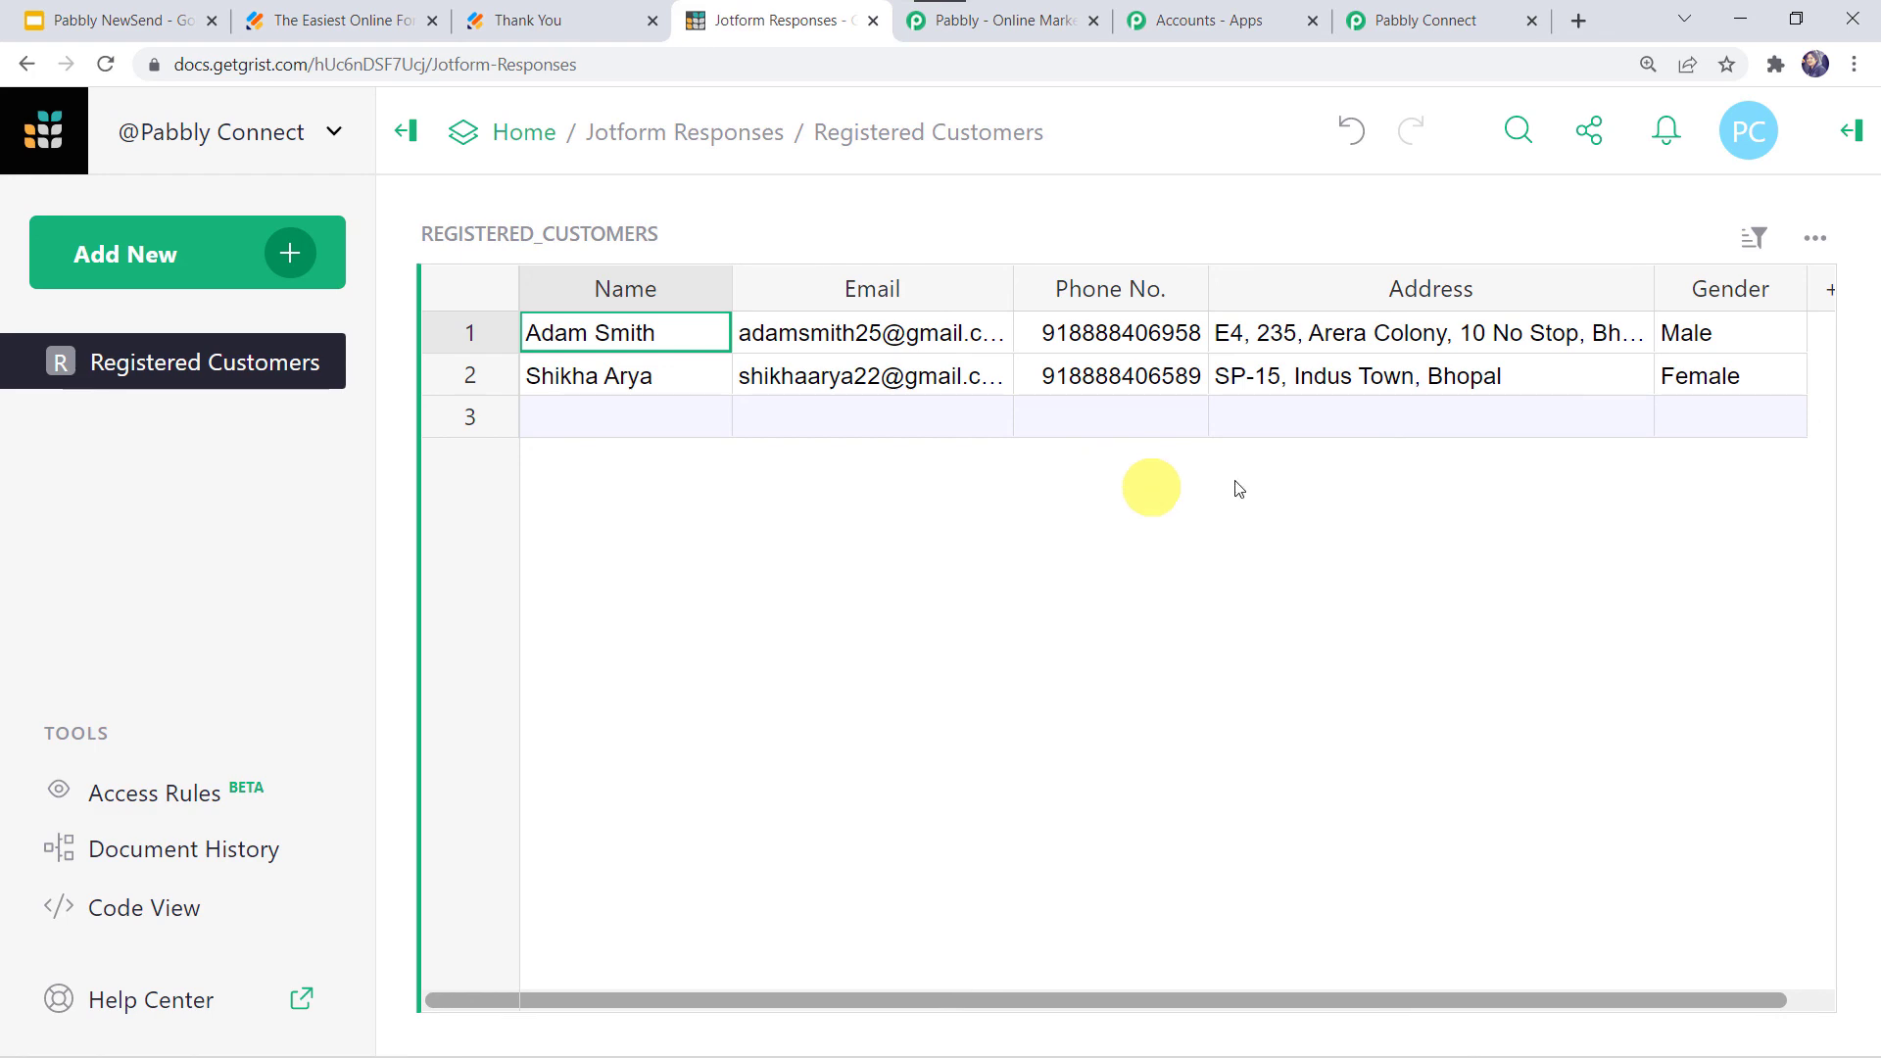
- Back in the Jotform to Grist Integration workflow, collapse the JotForm trigger step
click(1397, 20)
scroll(210, 415, up, 15)
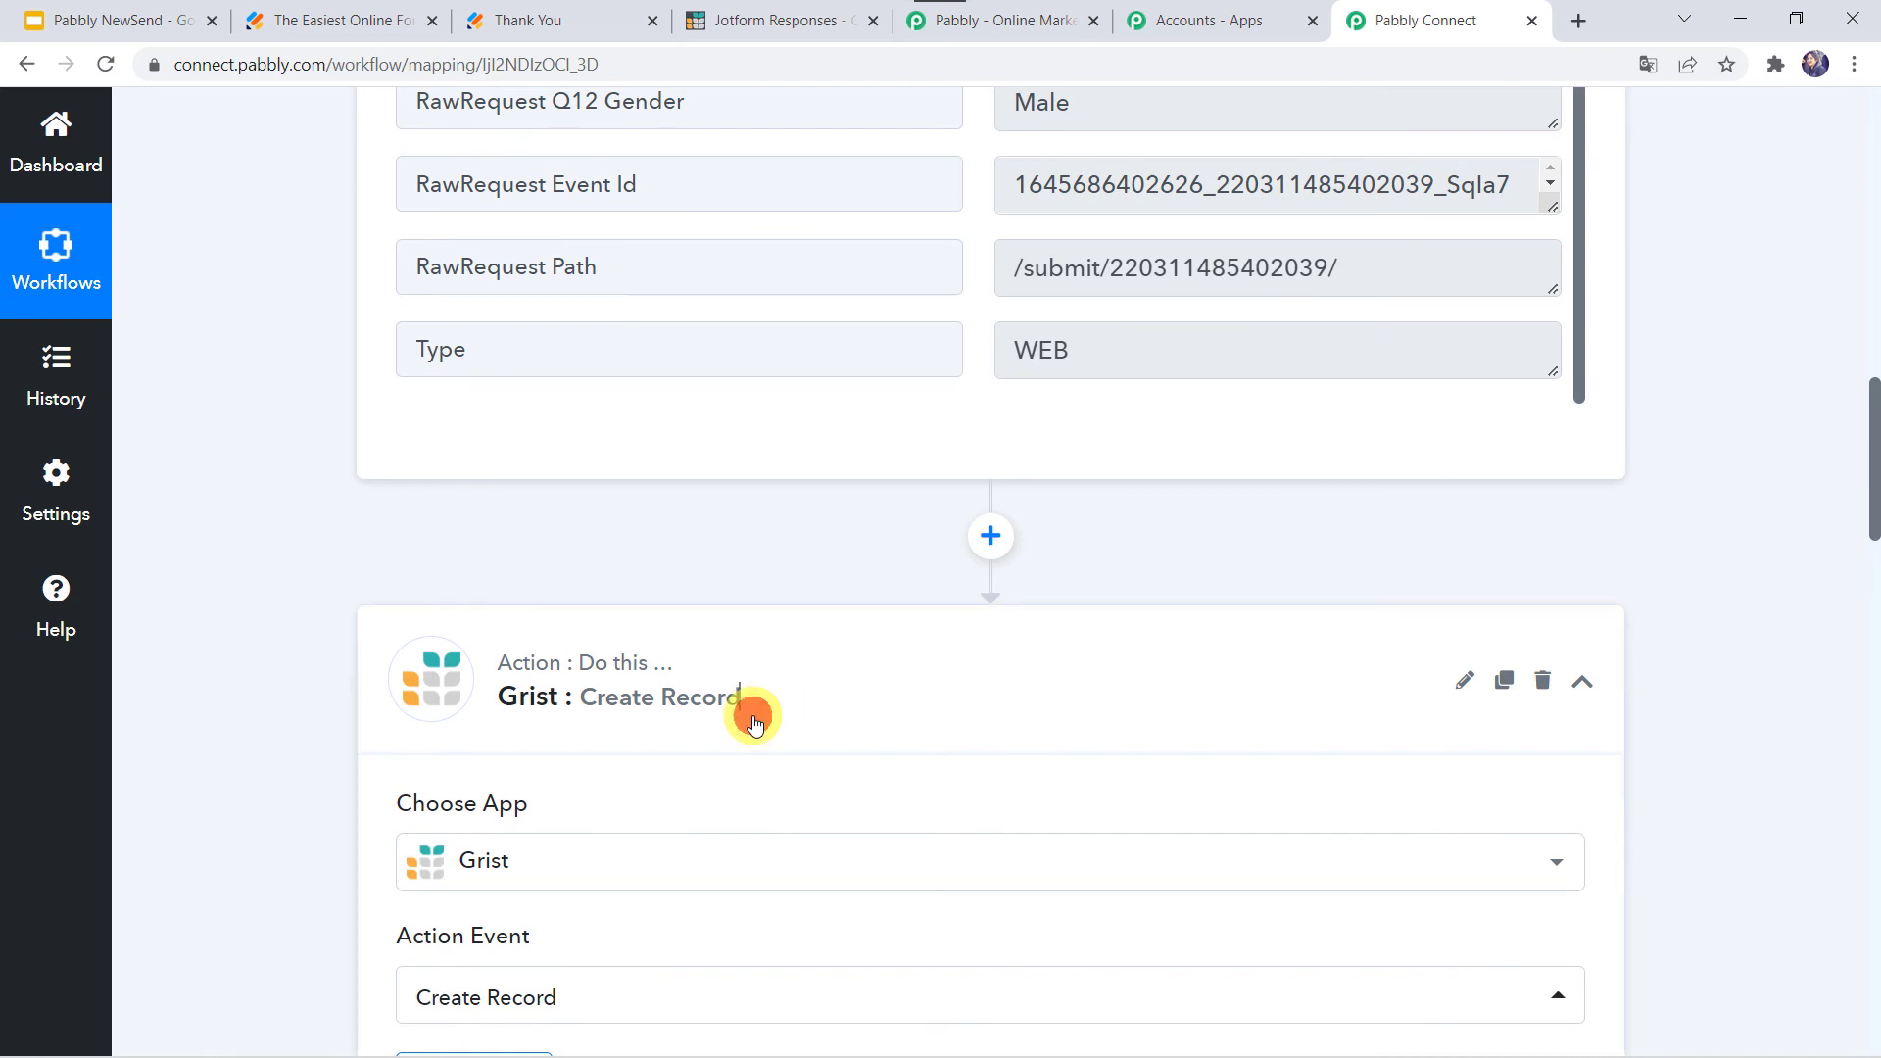
scroll(759, 764, up, 15)
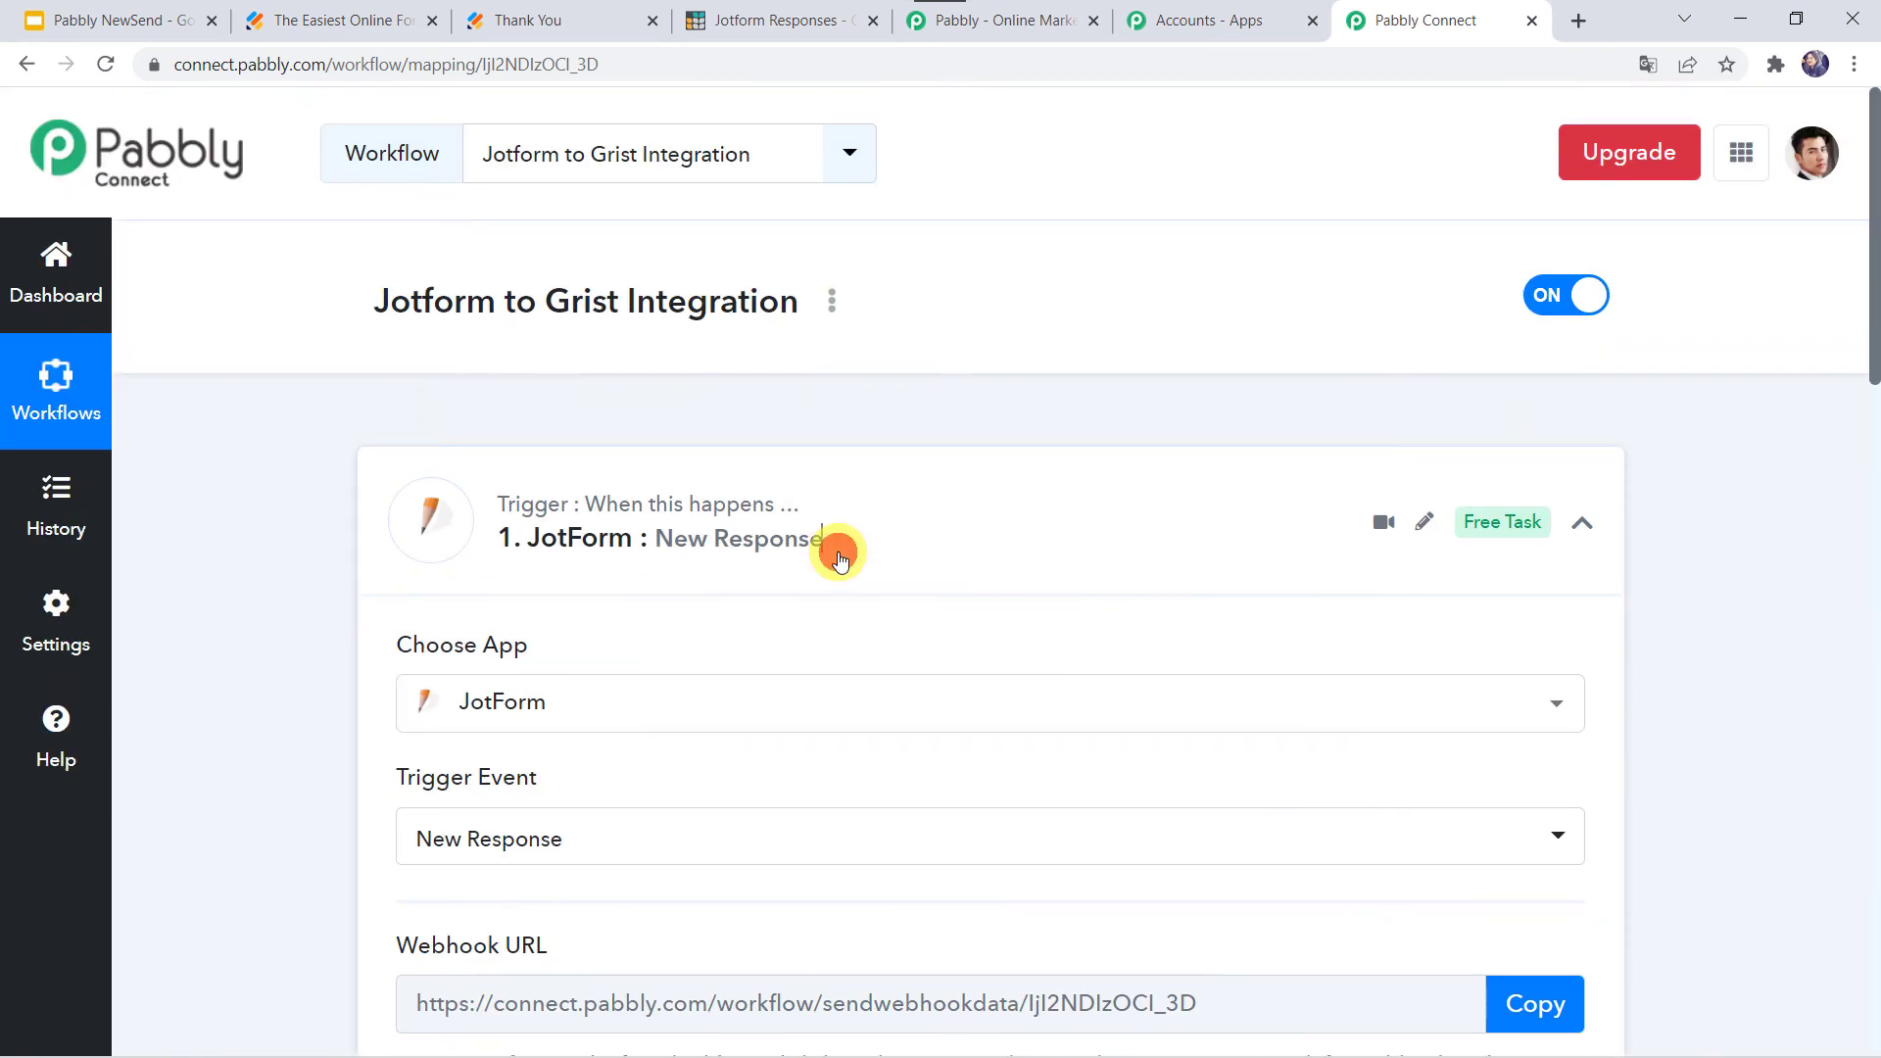
click(839, 558)
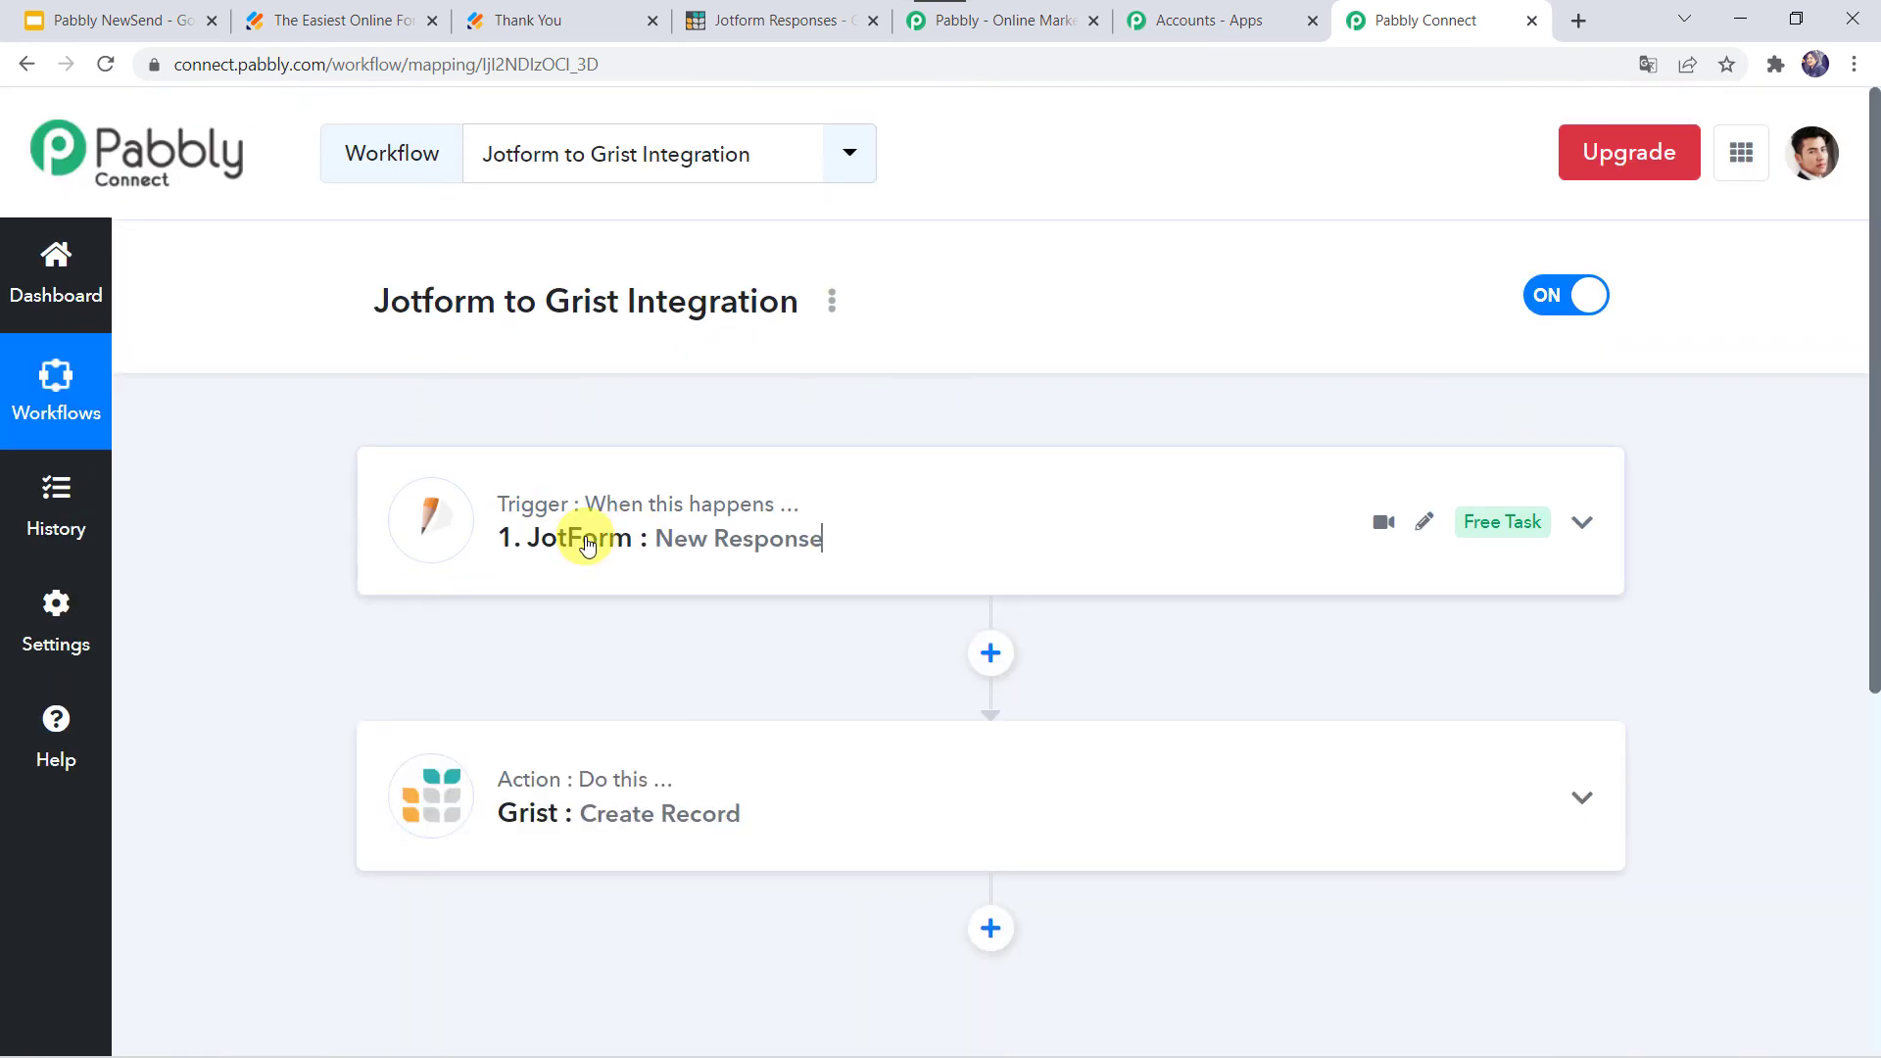